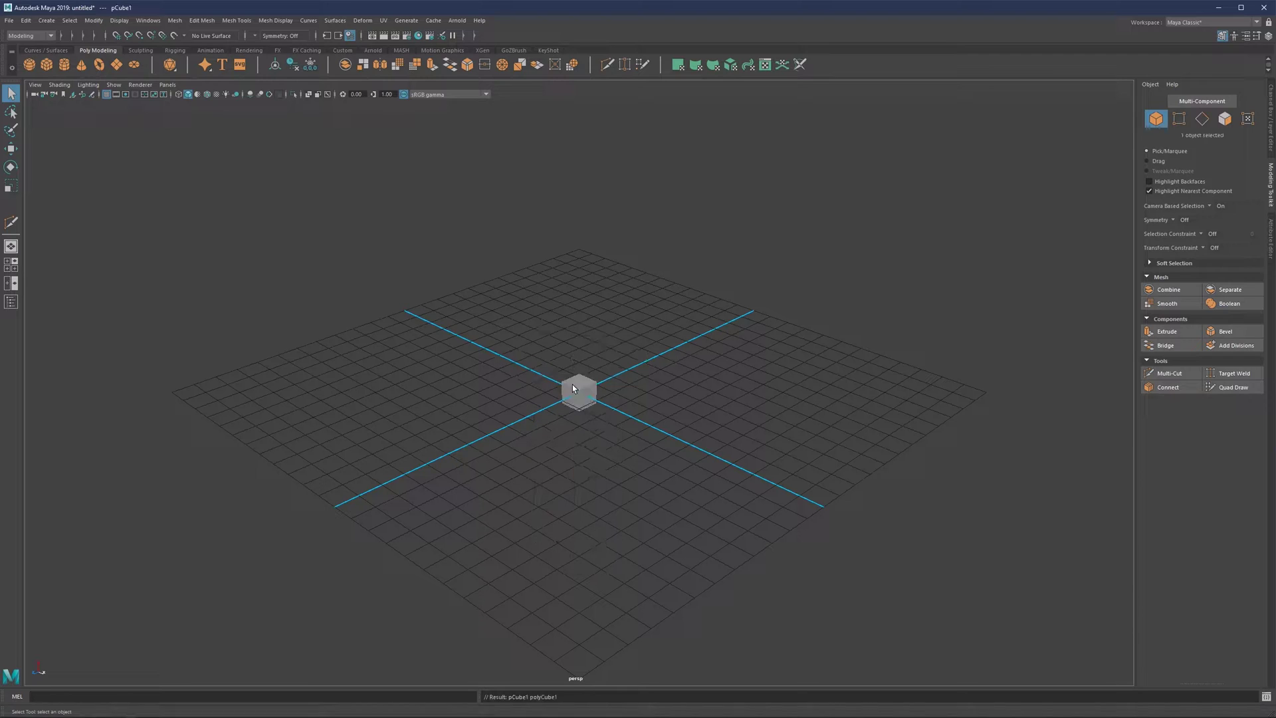
Scale the cube uniformly to about 10.77 and hide the viewport grid.
{"action": "key", "text": "r"}
{"action": "left_click_drag", "start_coordinate": [580, 393], "coordinate": [772, 356]}
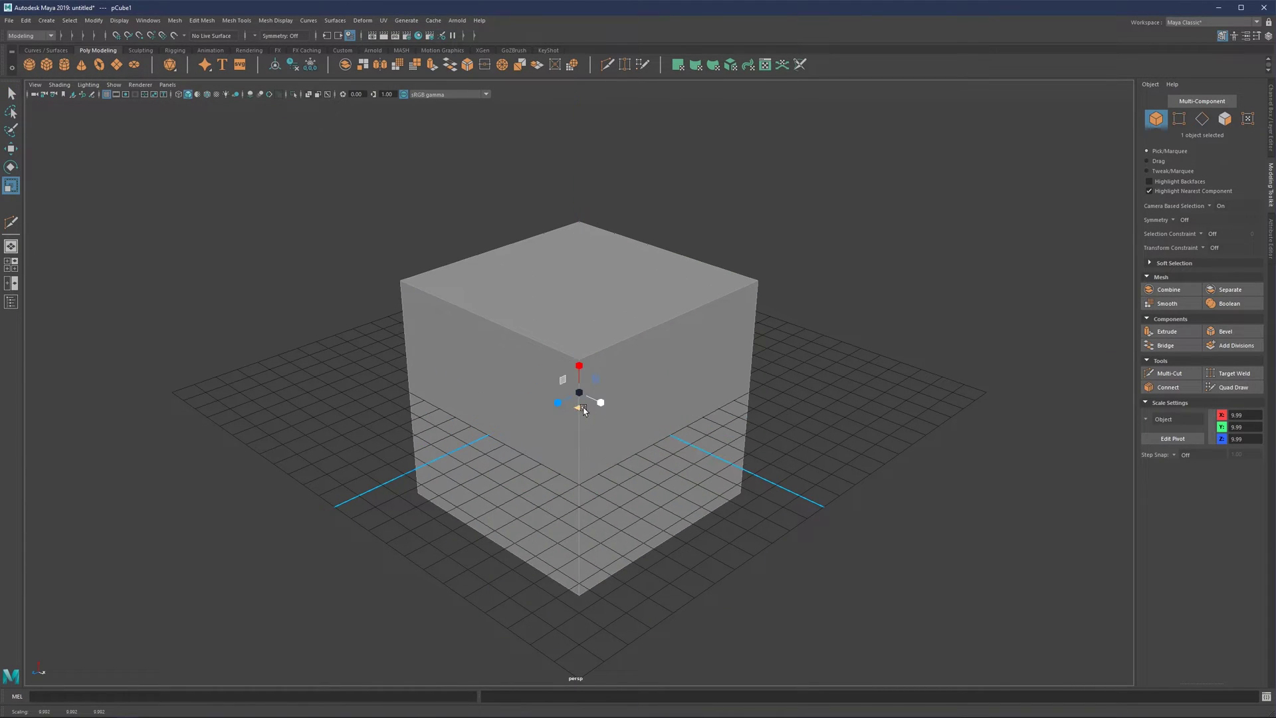
{"action": "mouse_move", "coordinate": [580, 392]}
{"action": "left_mouse_down"}
{"action": "mouse_move", "coordinate": [593, 386]}
{"action": "mouse_move", "coordinate": [574, 392]}
{"action": "left_mouse_up"}
{"action": "scroll", "coordinate": [592, 388], "scroll_direction": "down", "scroll_amount": 1}
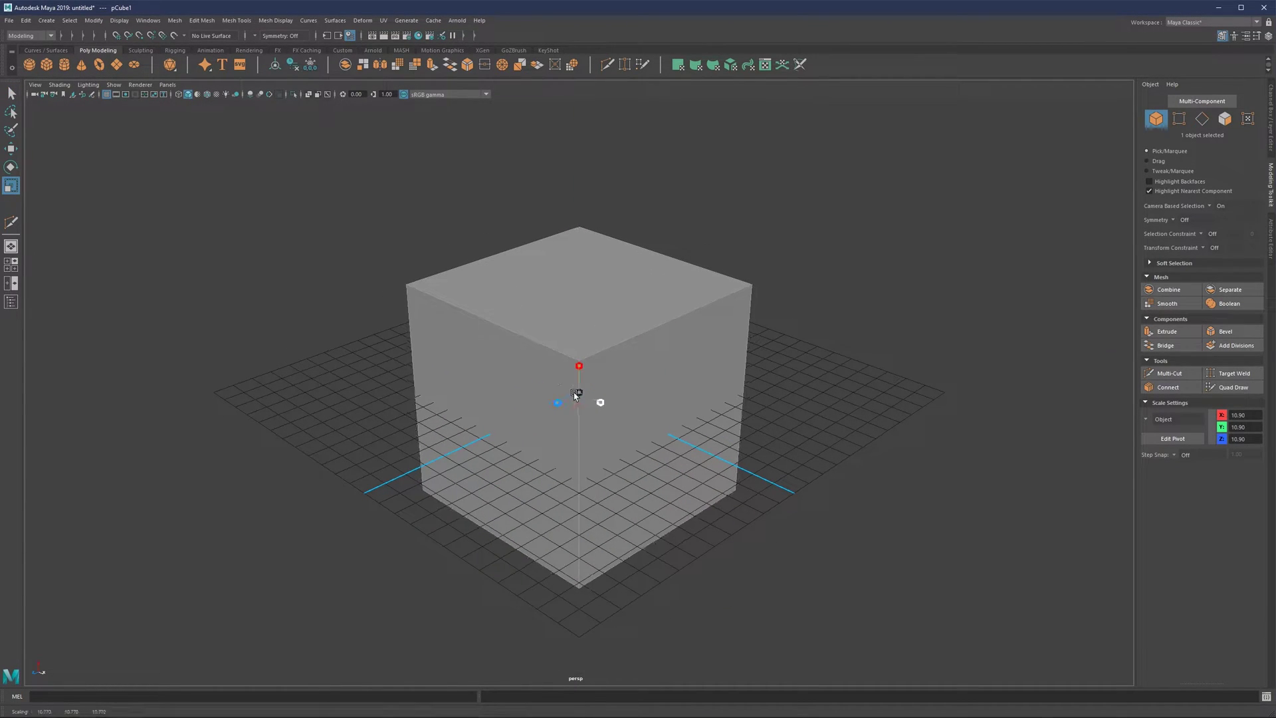
{"action": "left_click", "coordinate": [106, 93]}
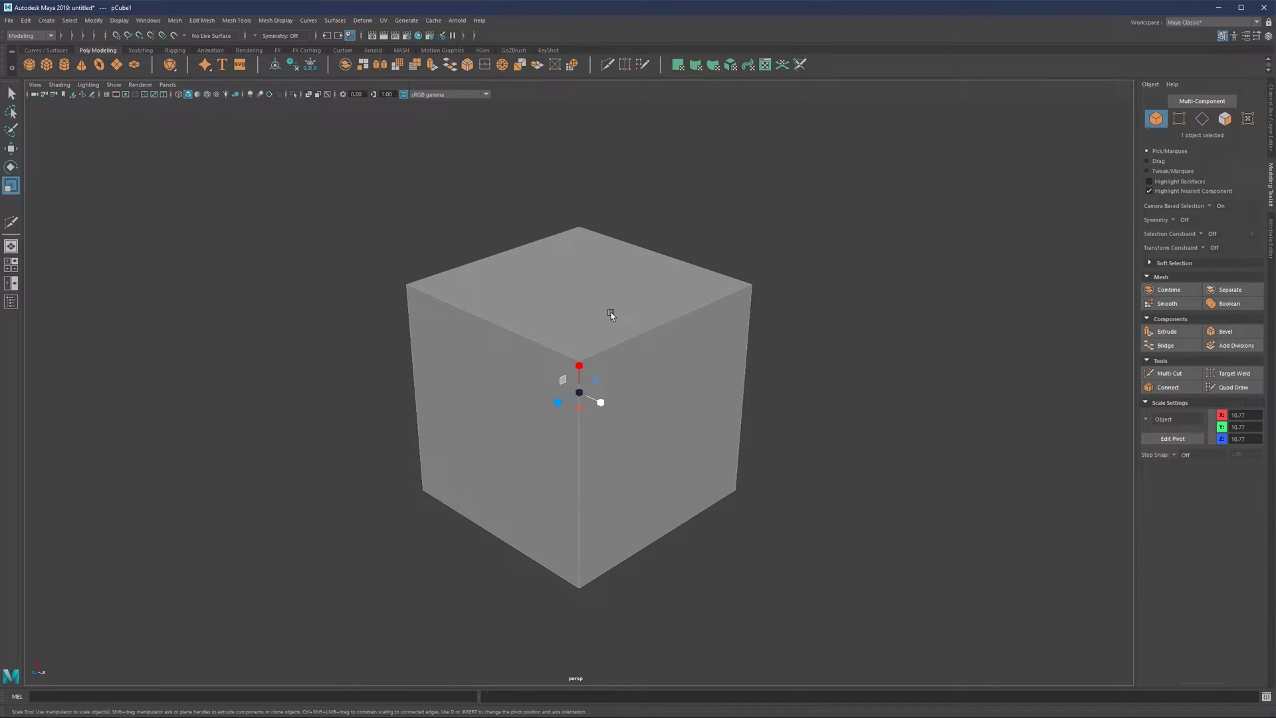
Compare the cube's unsmoothed display with its smooth mesh preview, raising the preview's division level by one.
{"action": "key", "text": "3"}
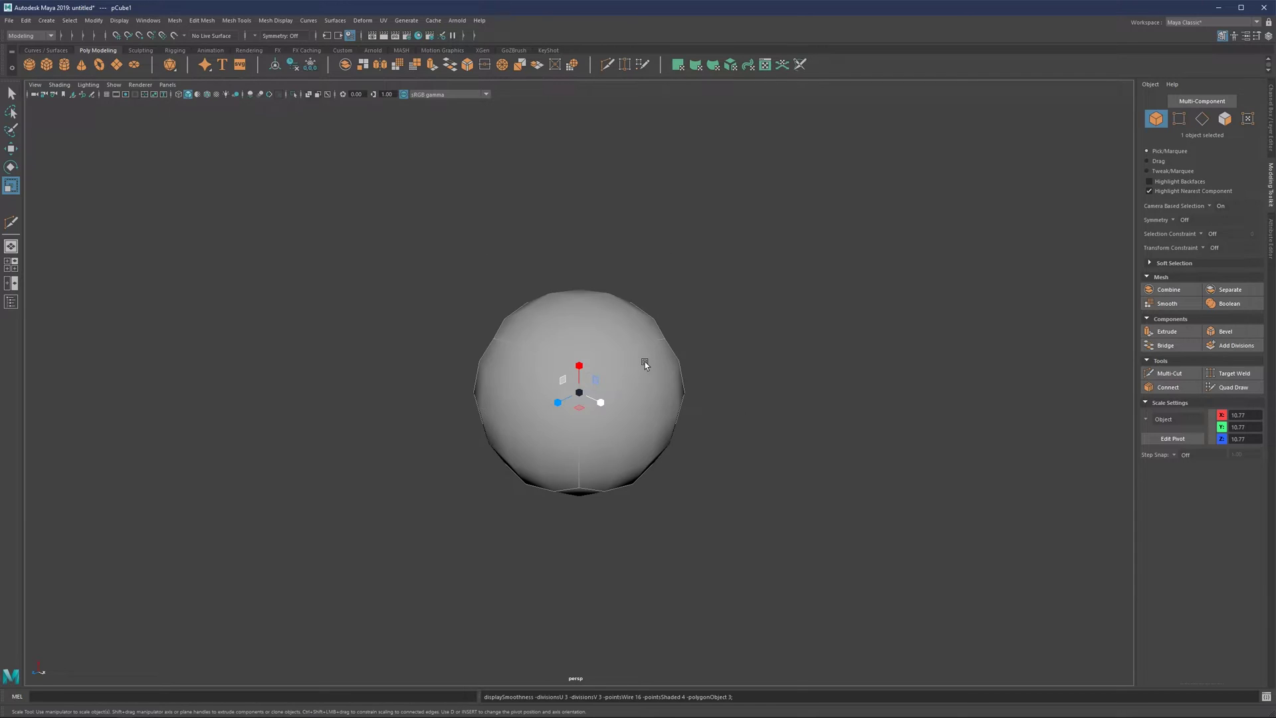
{"action": "key", "text": "Page_Up"}
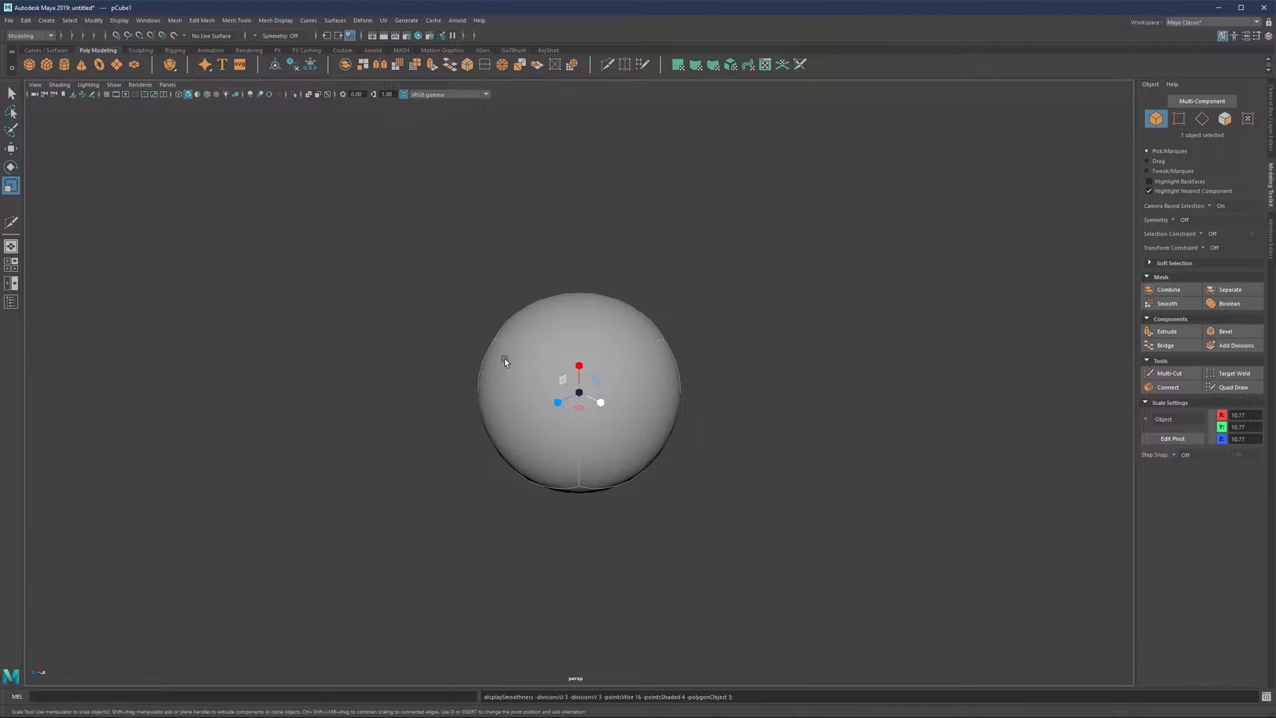
{"action": "key", "text": "1"}
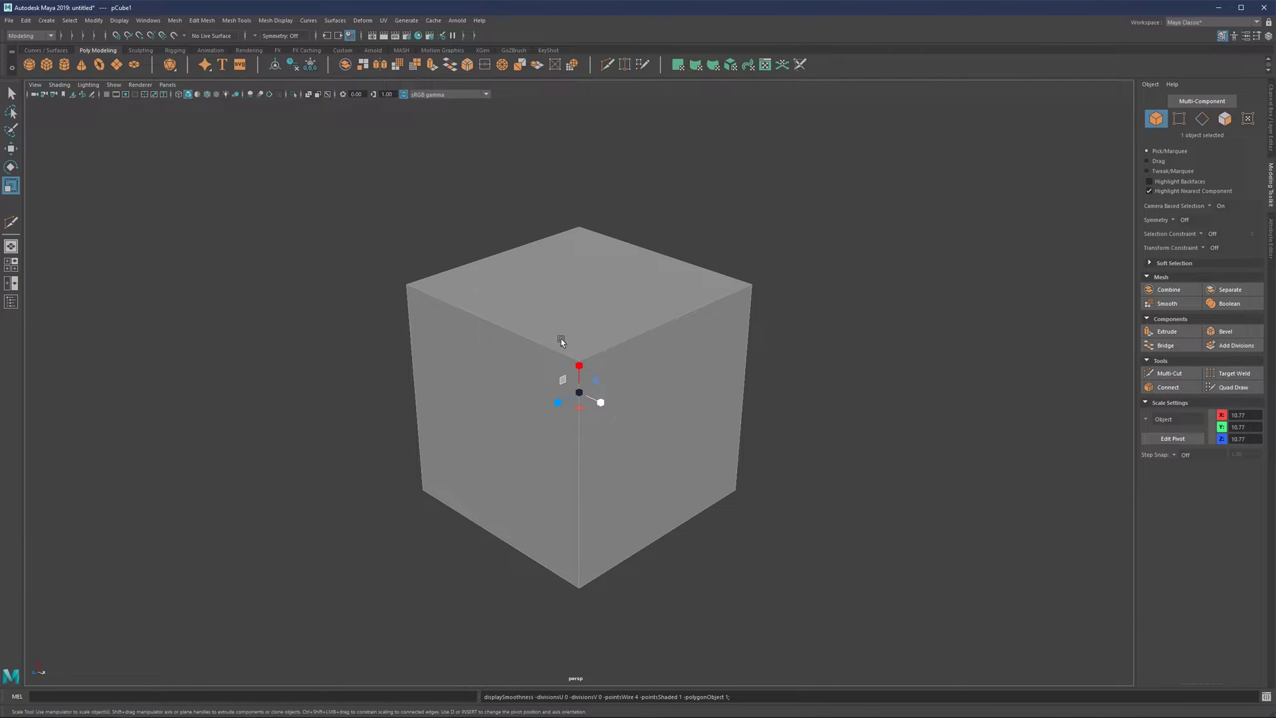
{"action": "key", "text": "3"}
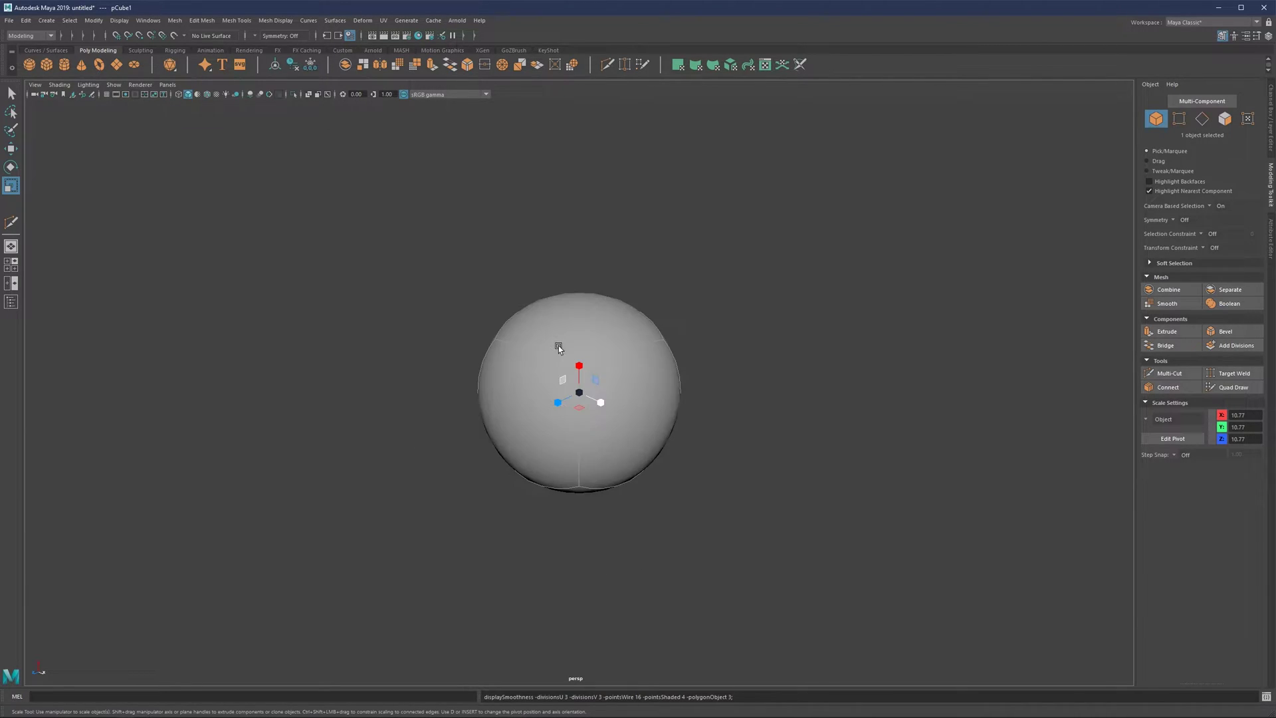
{"action": "key", "text": "1"}
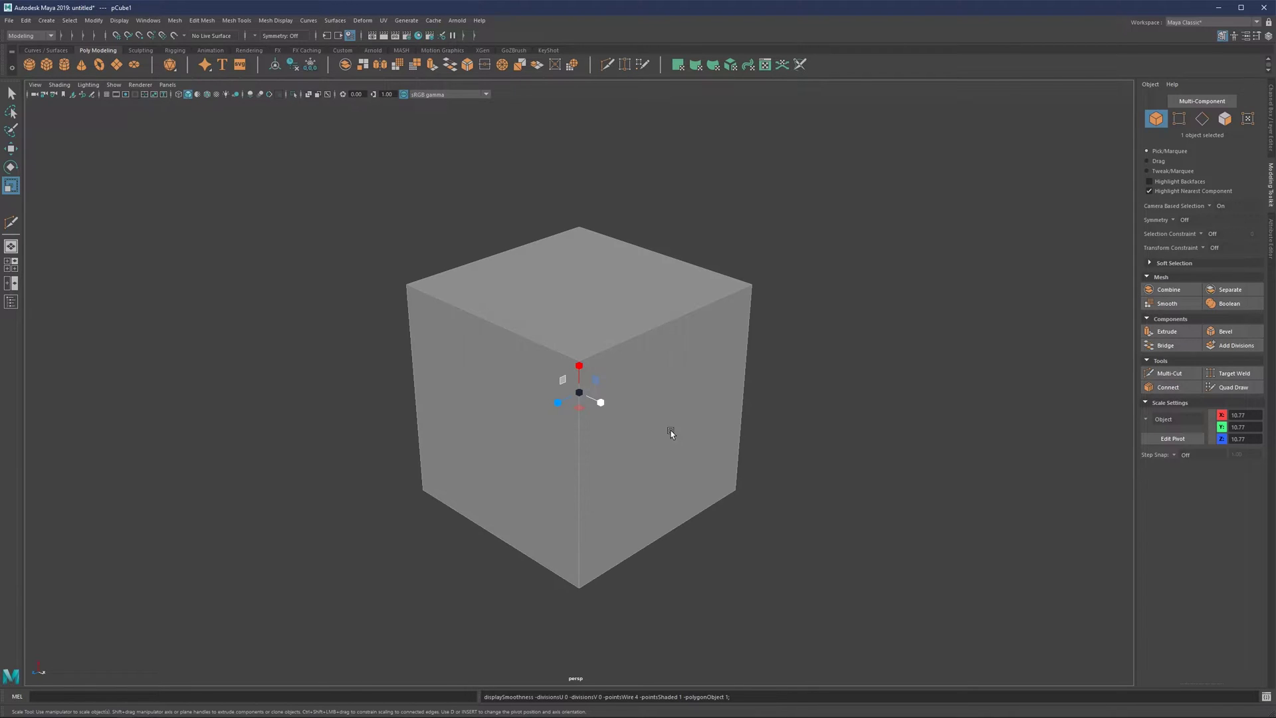
{"action": "key", "text": "3"}
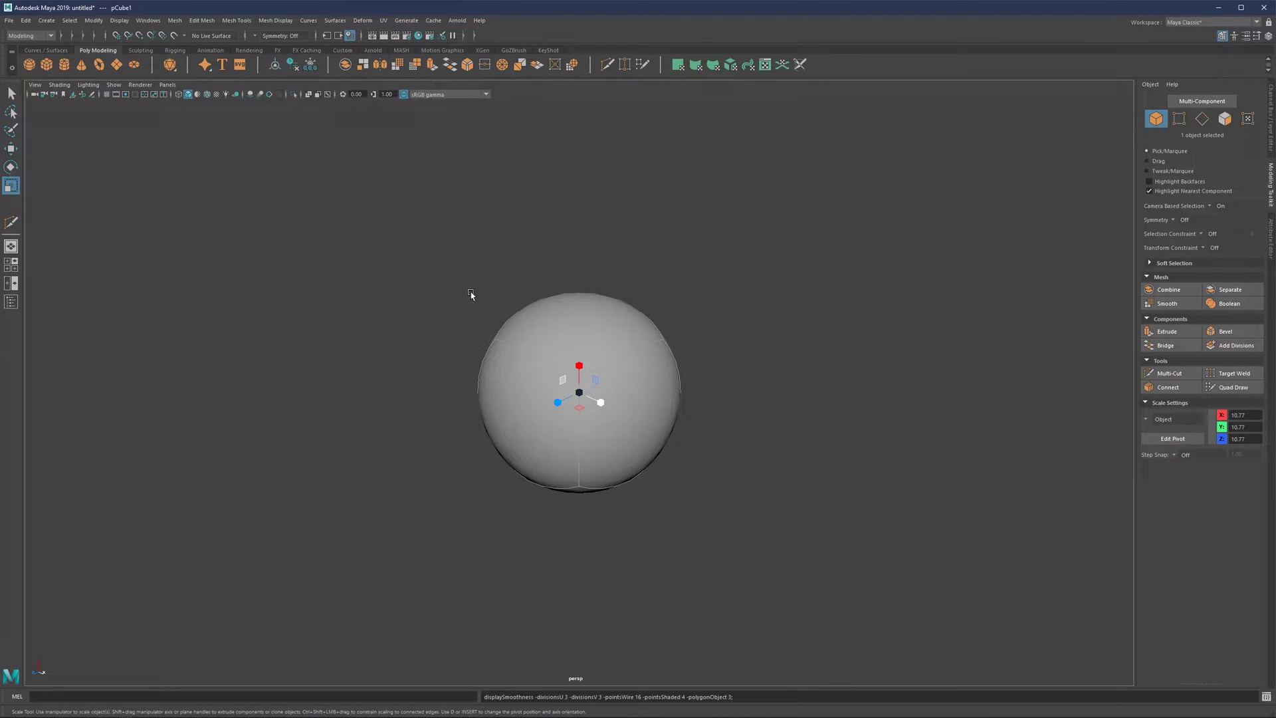
{"action": "key", "text": "1"}
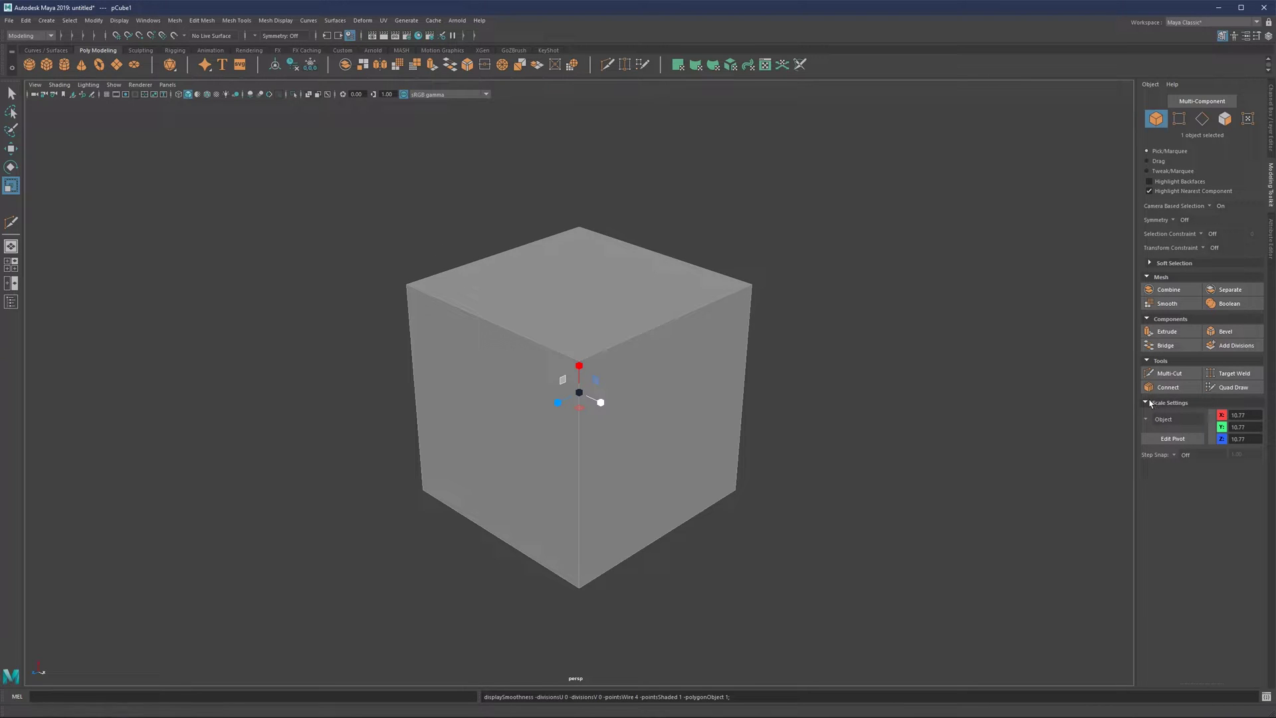
Review the Insert Edge Loop tool's settings, and return to object selection without inserting anything.
{"action": "left_click", "coordinate": [237, 21]}
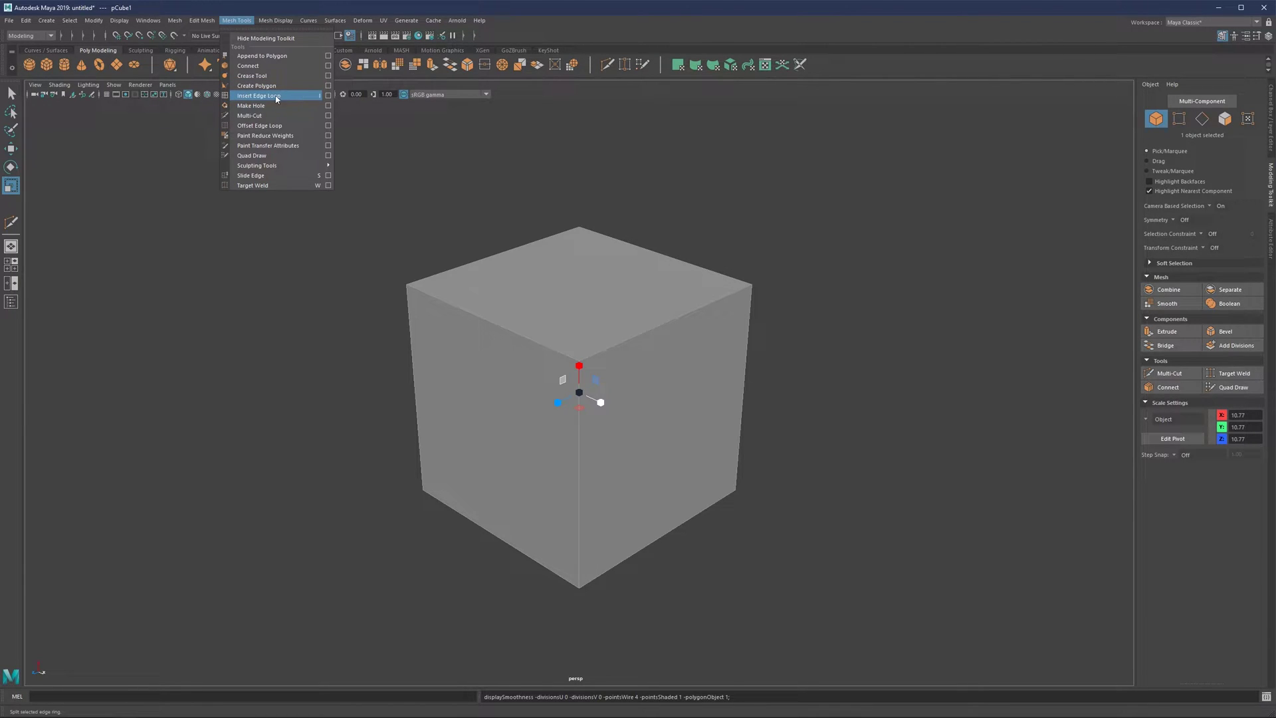
{"action": "left_click", "coordinate": [328, 95]}
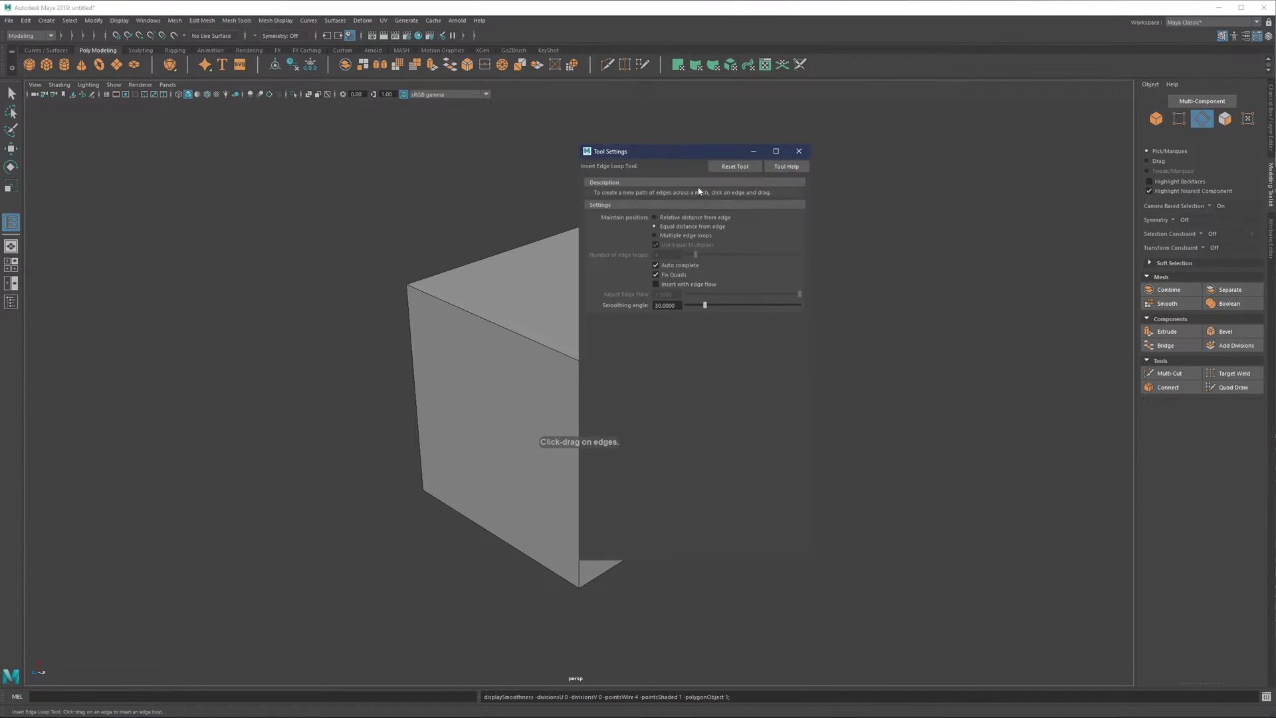
{"action": "left_click", "coordinate": [799, 151]}
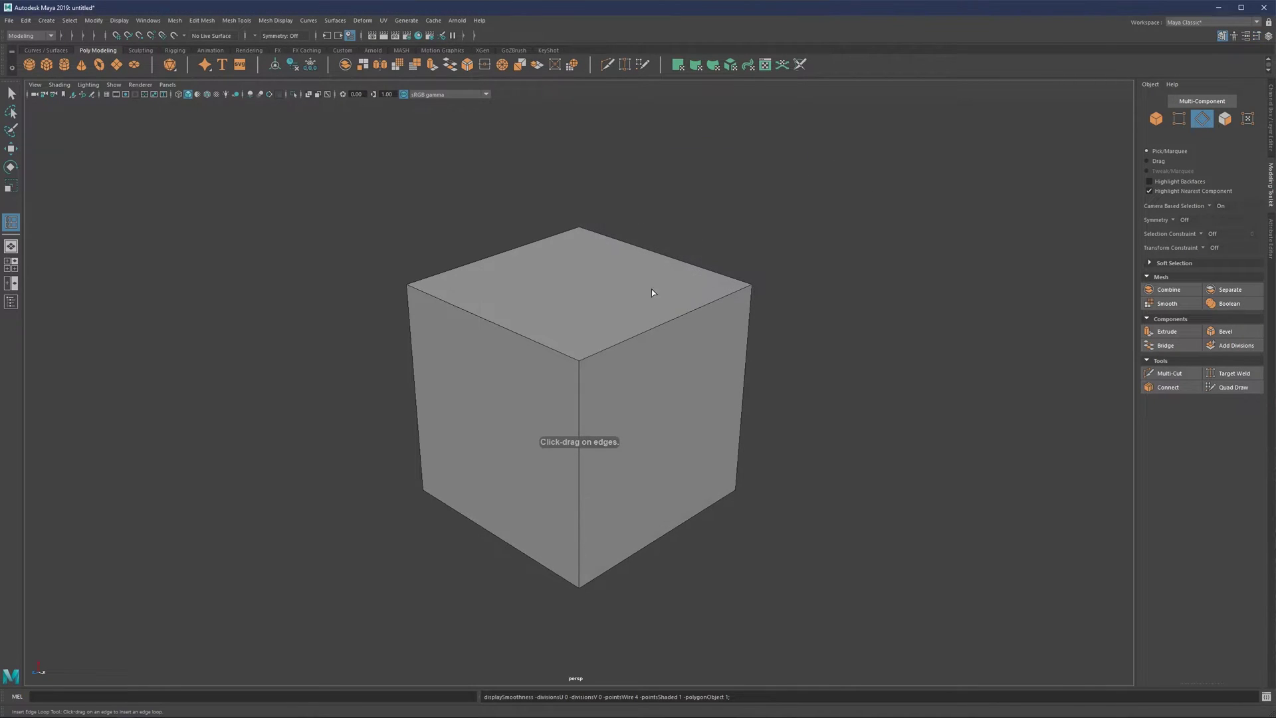
{"action": "key", "text": "q"}
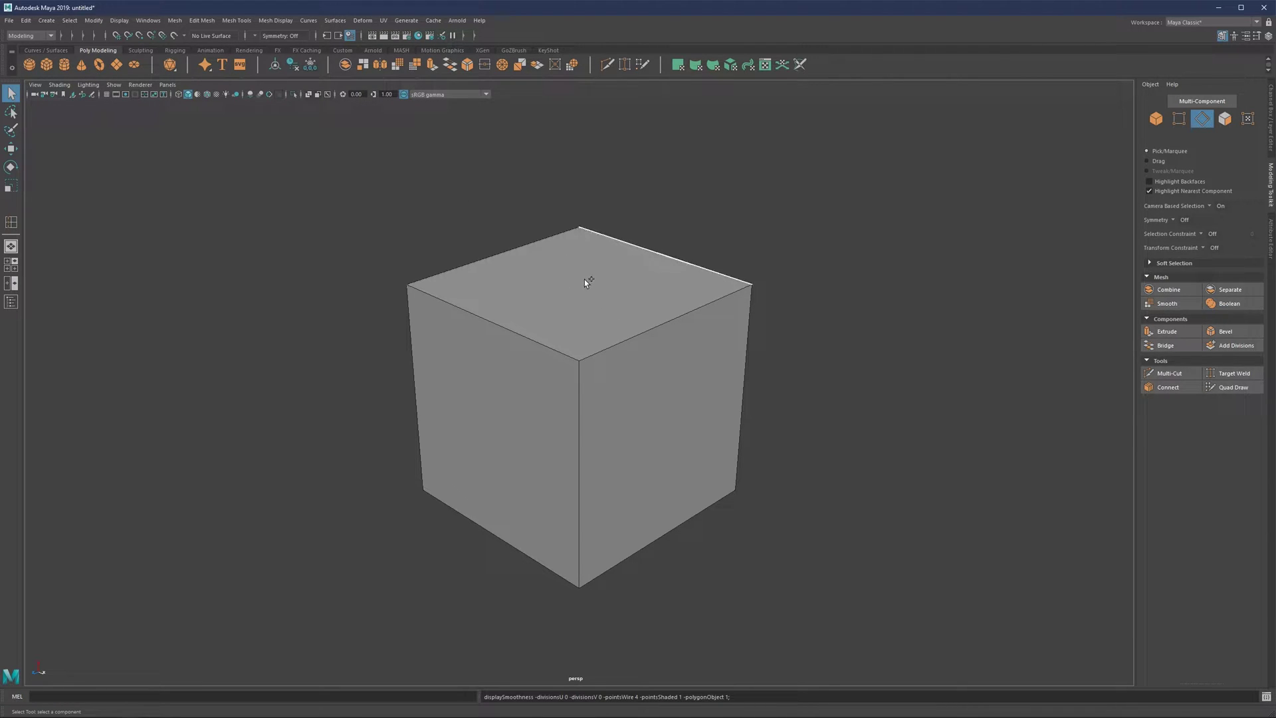
{"action": "key", "text": "F8"}
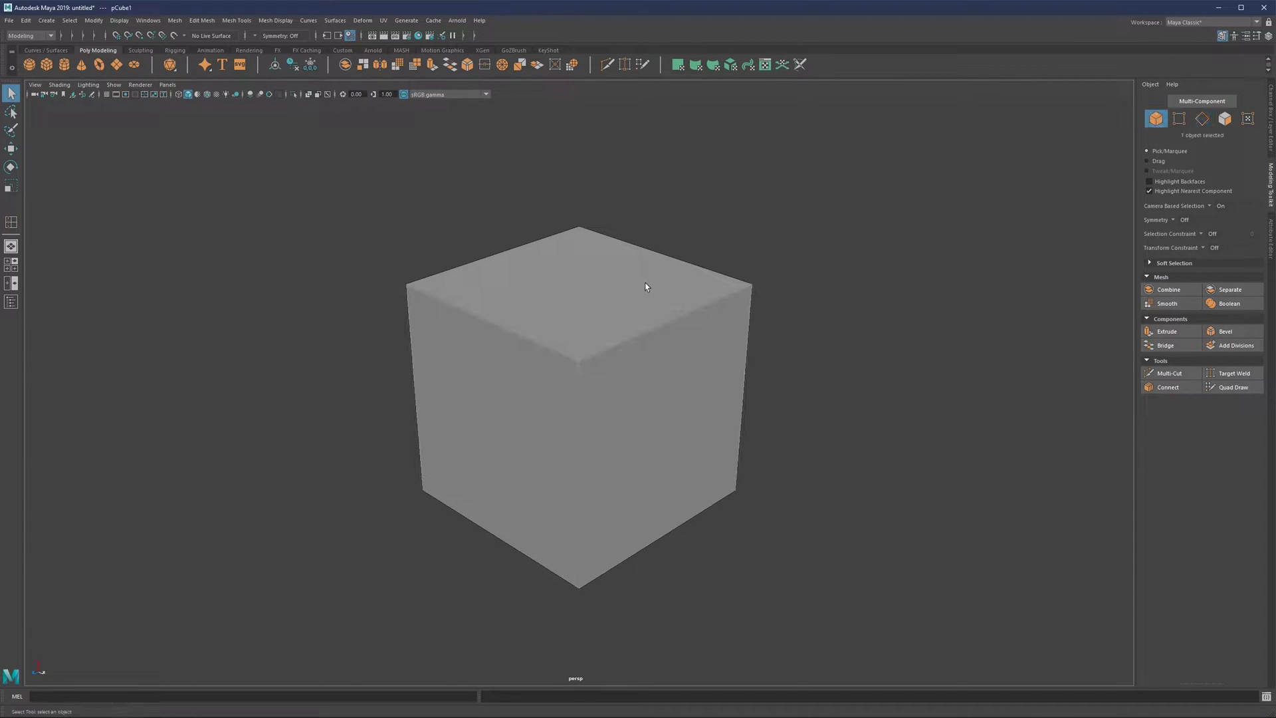
Insert an edge loop through the middle of the cube in each of the three directions, checking the smooth preview.
{"action": "right_click_drag", "start_coordinate": [633, 267], "coordinate": [619, 202]}
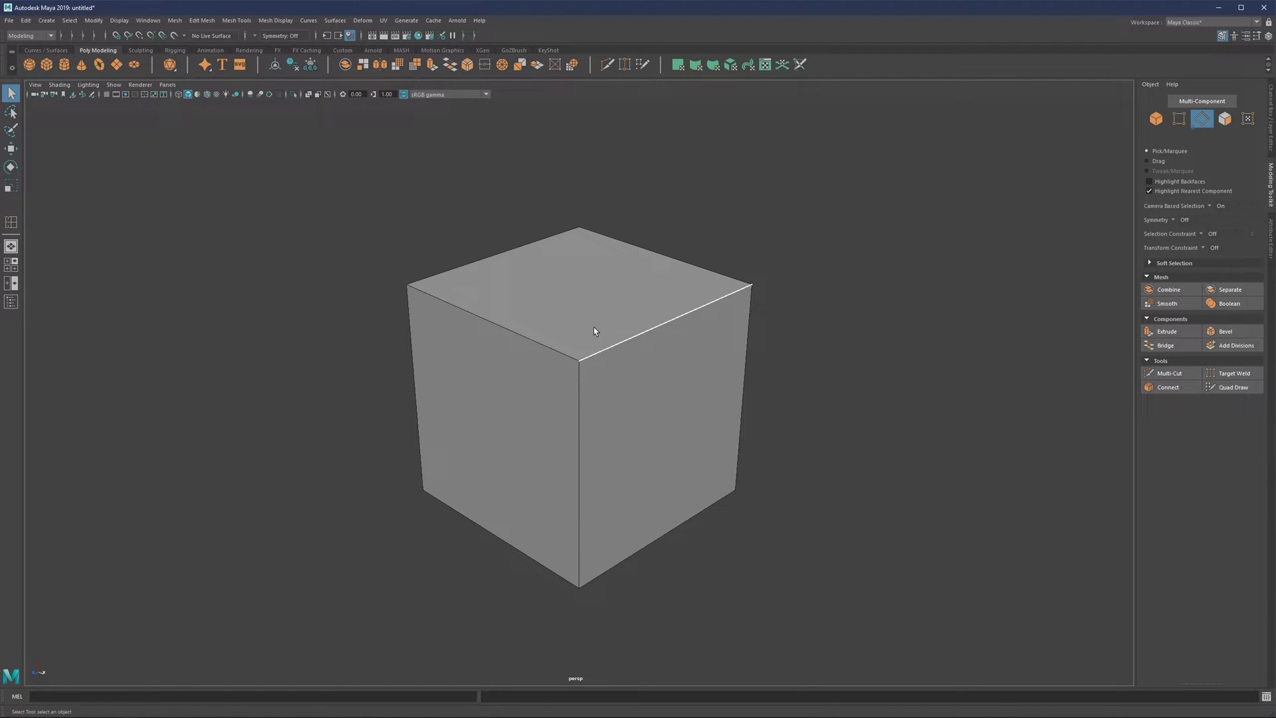
{"action": "left_click", "coordinate": [230, 20]}
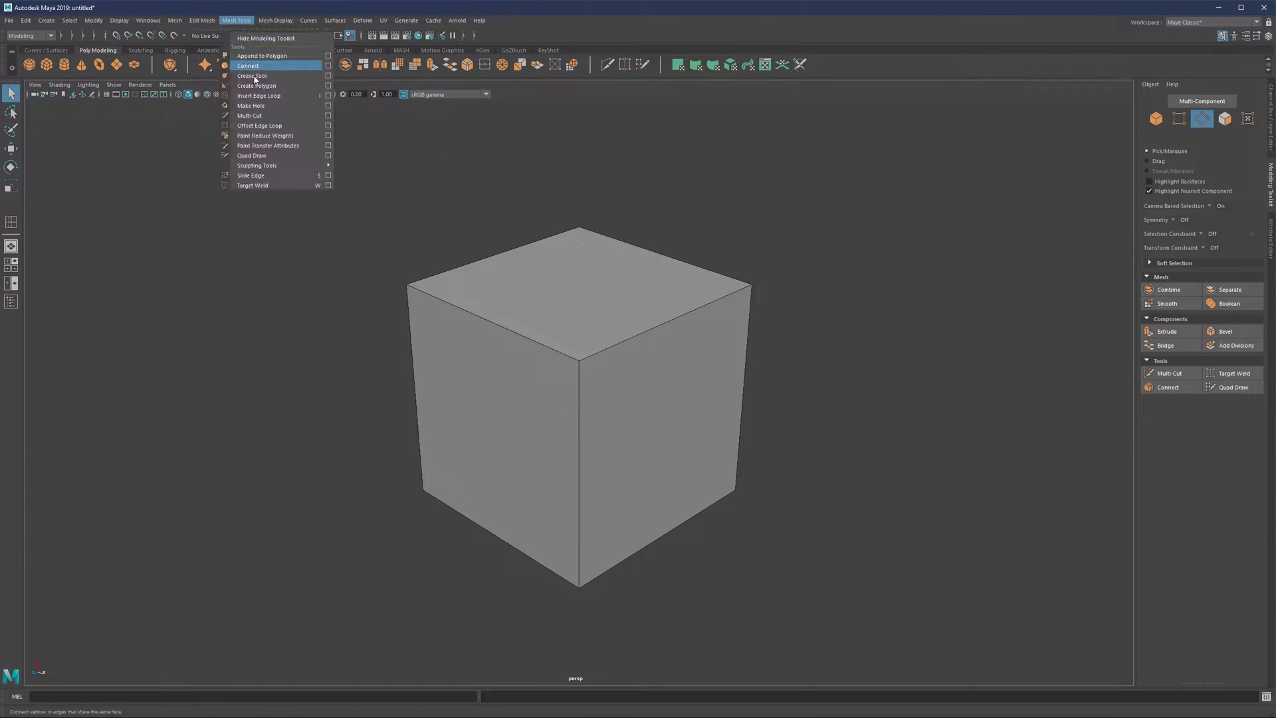
{"action": "right_click", "coordinate": [597, 323]}
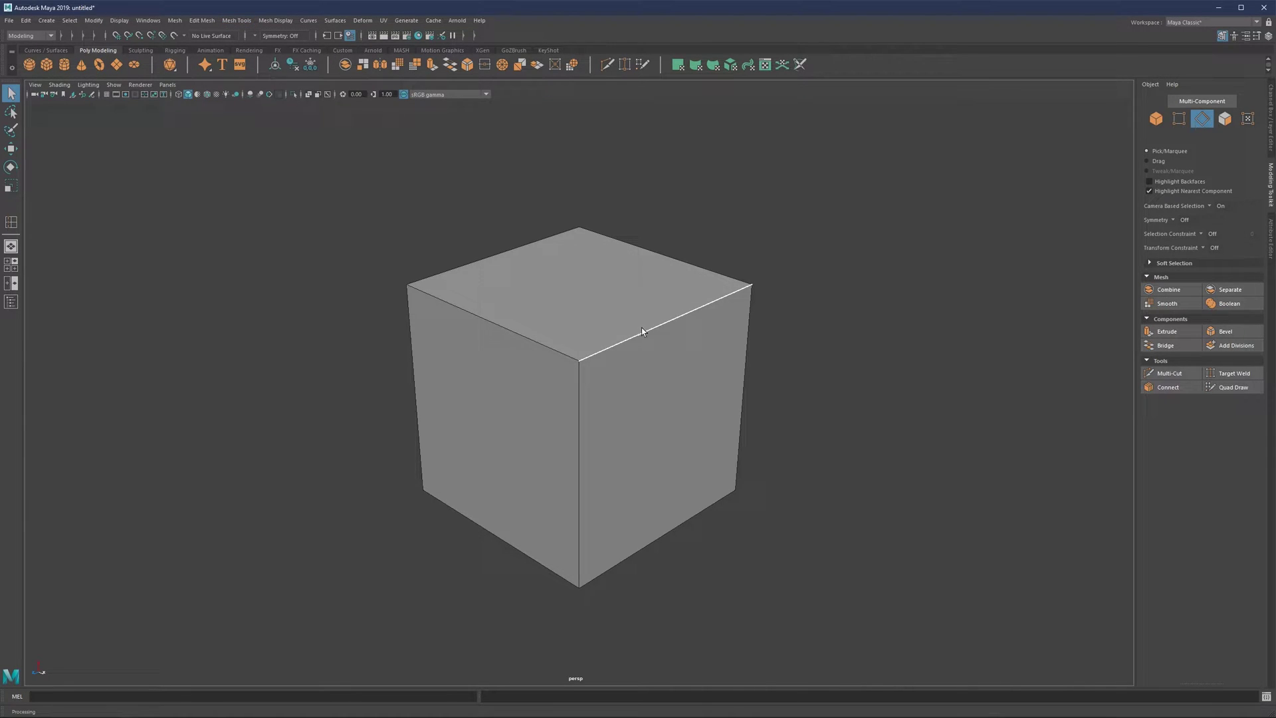
{"action": "right_click", "coordinate": [598, 347], "text": "shift"}
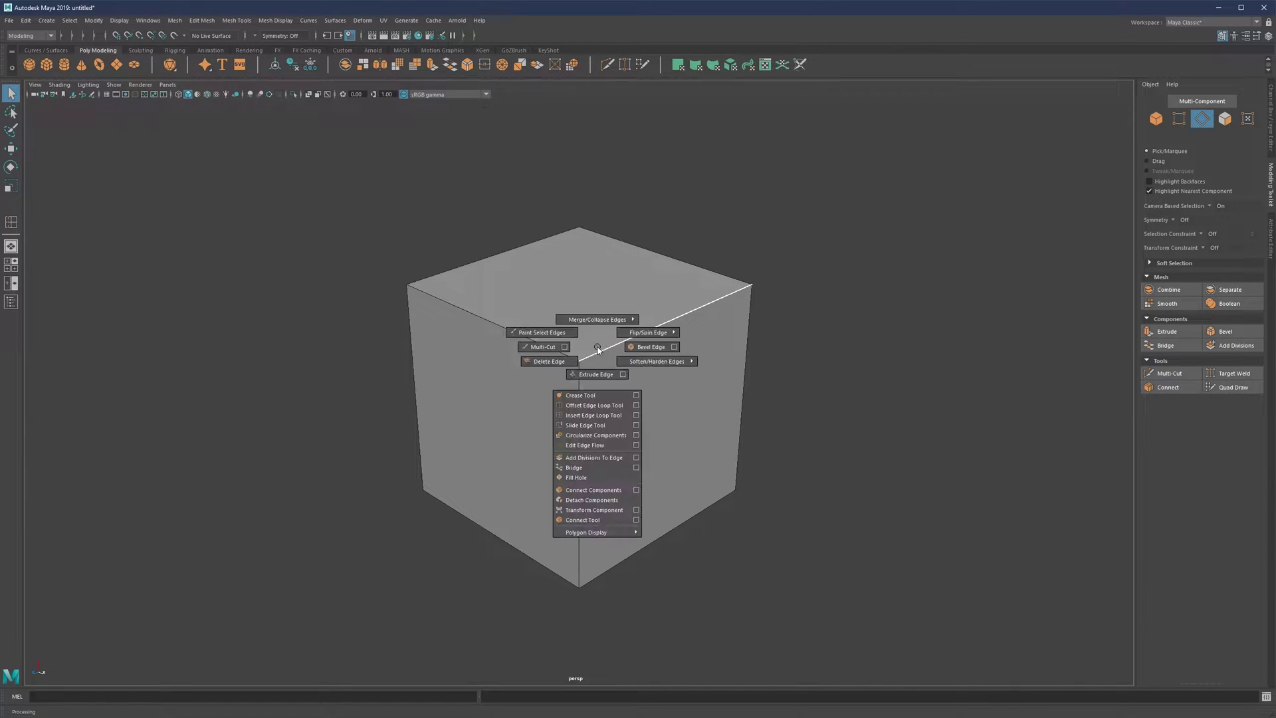
{"action": "left_click", "coordinate": [576, 421]}
{"action": "left_click", "coordinate": [670, 319]}
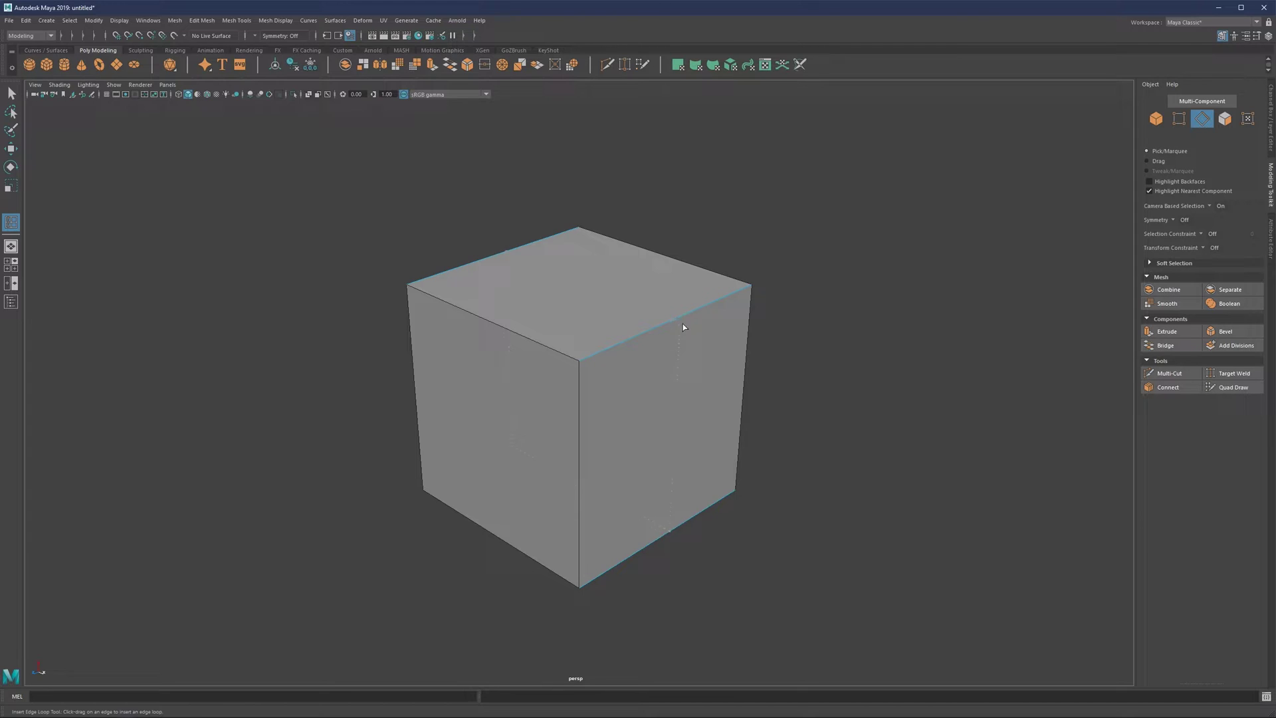
{"action": "left_click", "coordinate": [680, 326]}
{"action": "key", "text": "3"}
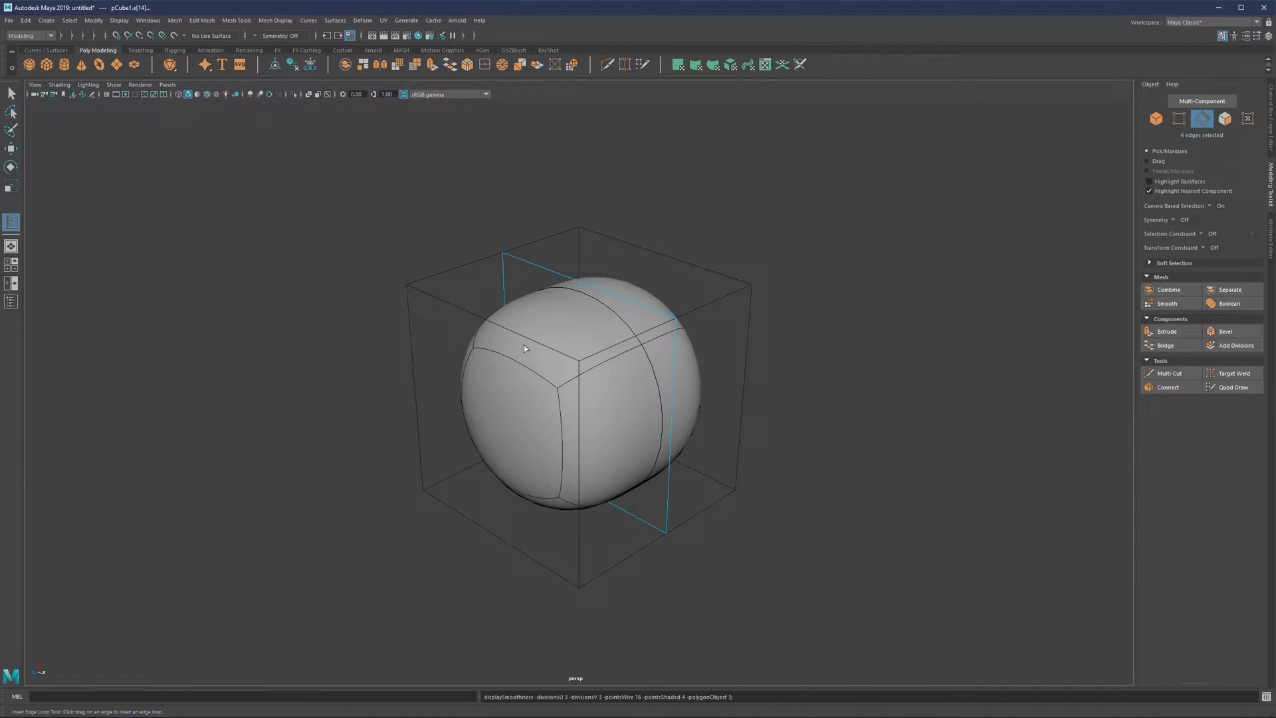
{"action": "left_click", "coordinate": [497, 328]}
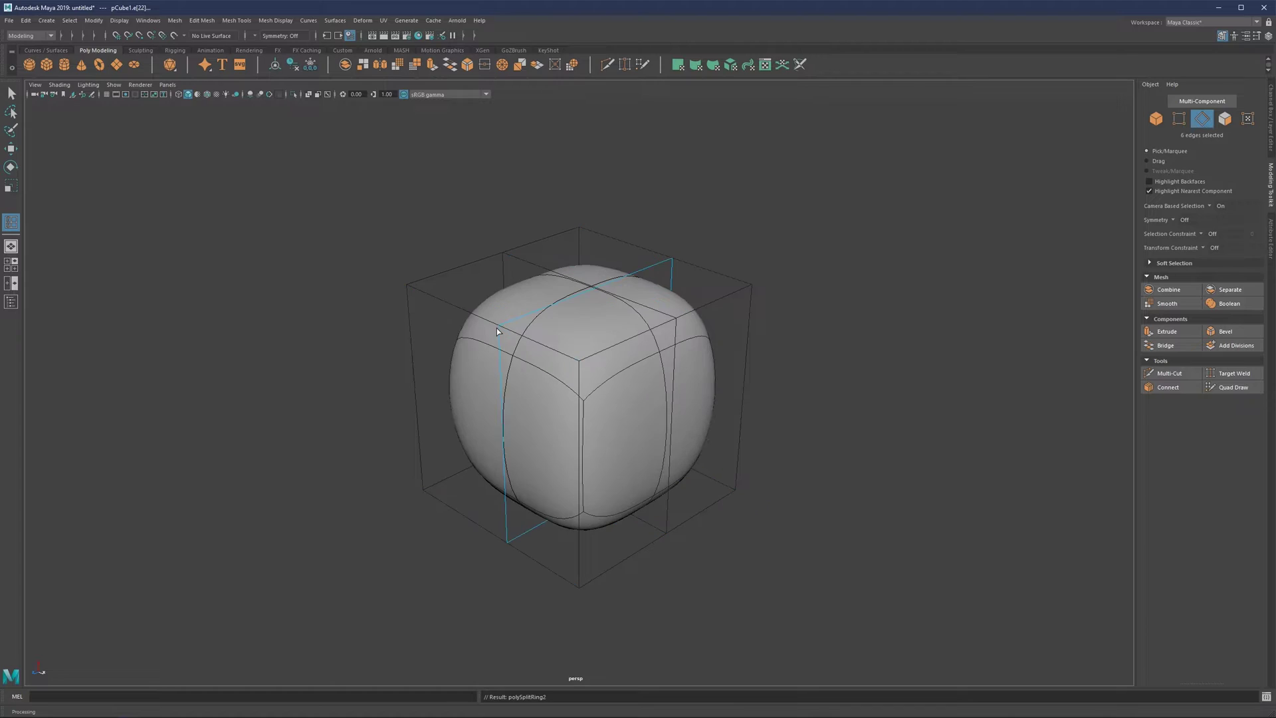
{"action": "left_click", "coordinate": [581, 459]}
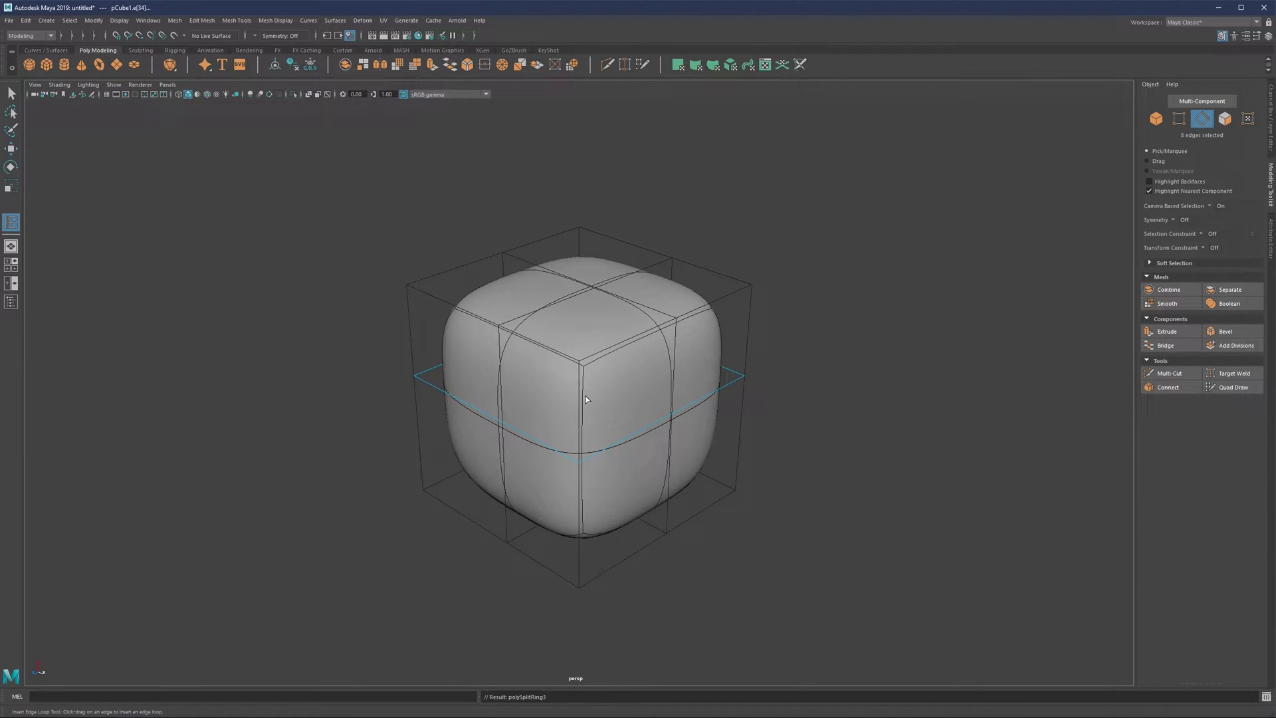
{"action": "key", "text": "1"}
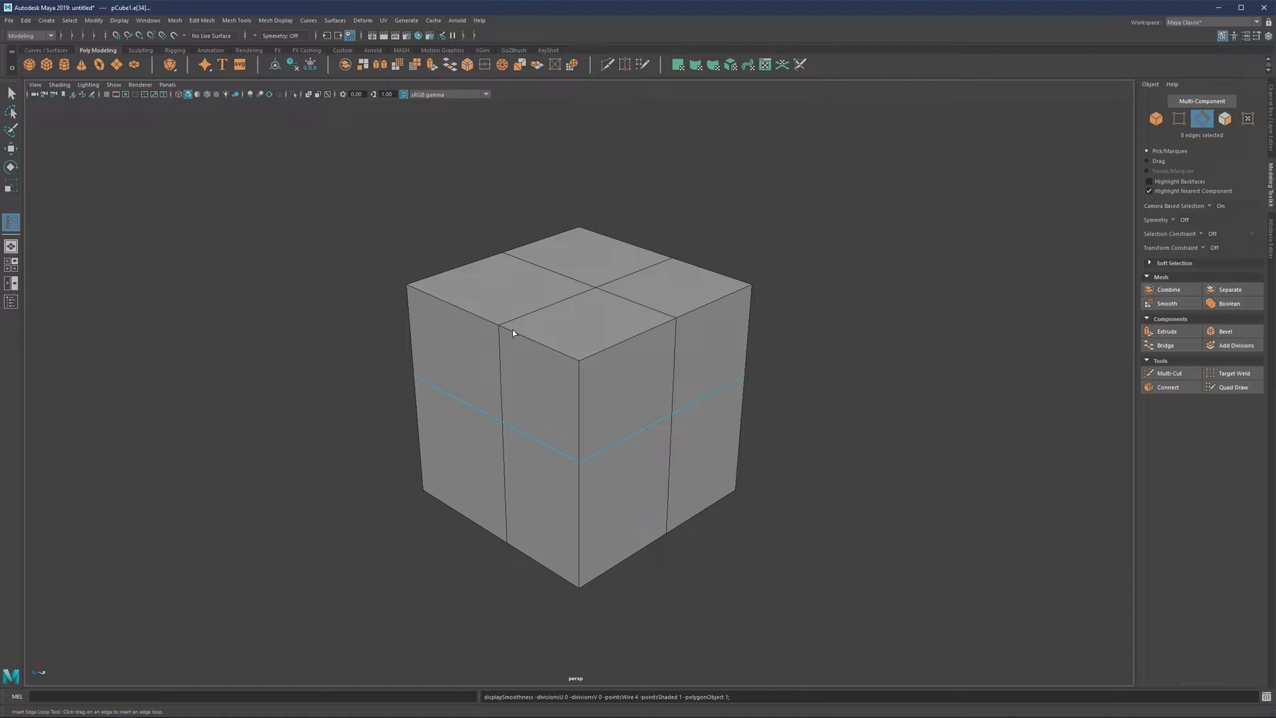
{"action": "key", "text": "3"}
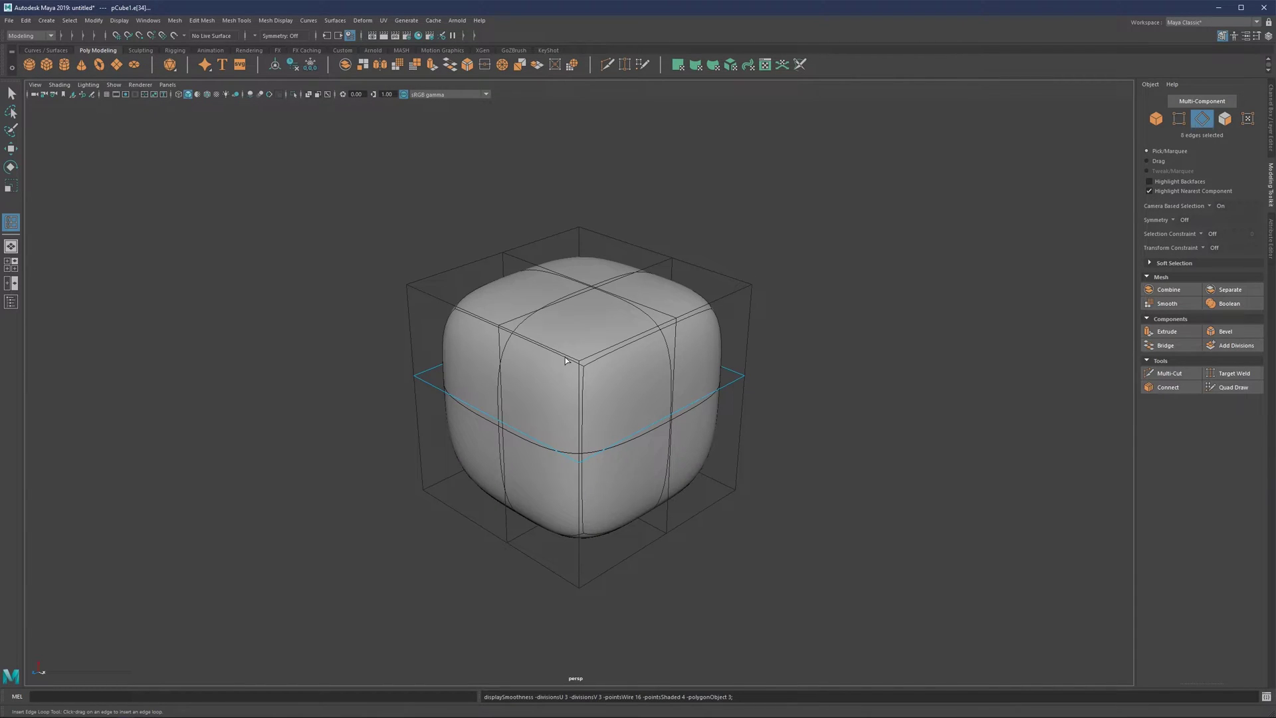
Insert edge loops close to both sides of the front vertical edge and just below the top face, with smooth preview on.
{"action": "key", "text": "1"}
{"action": "left_click", "coordinate": [587, 360]}
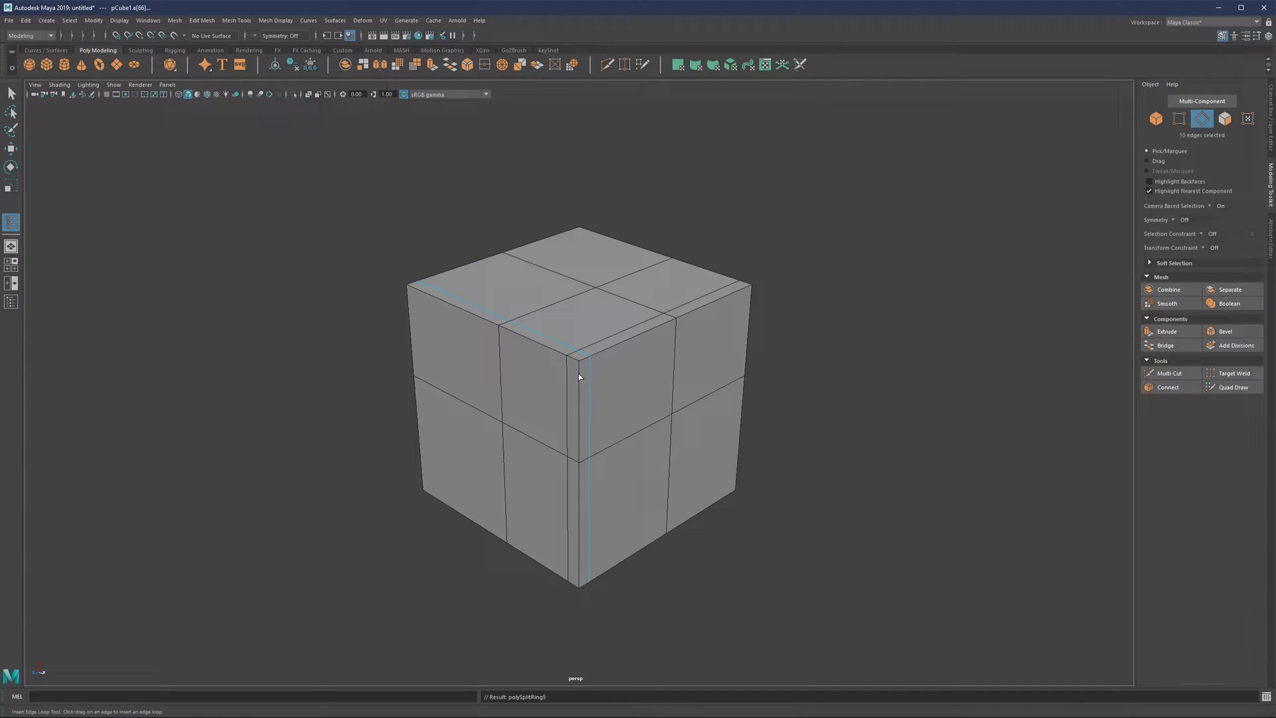
{"action": "left_click", "coordinate": [578, 370]}
{"action": "key", "text": "3"}
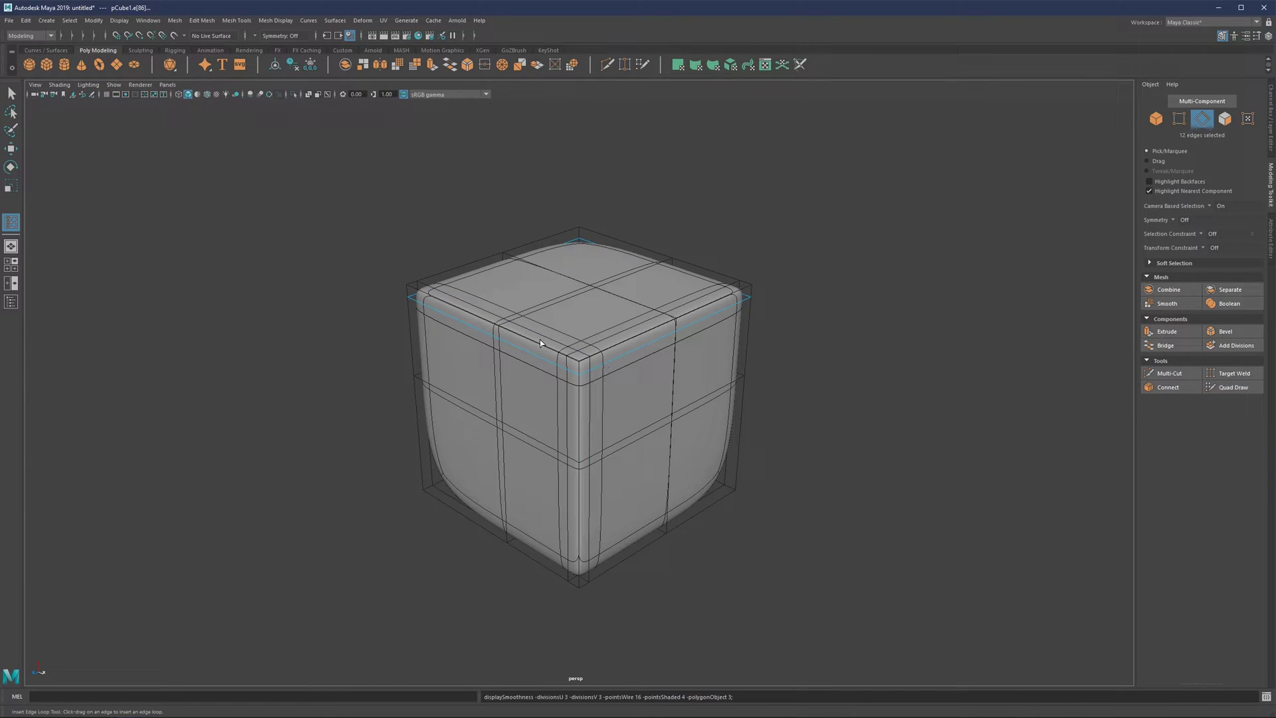
Insert edge loops close to the cube's bottom face and its two outer vertical edges, and preview the smoothed result.
{"action": "key", "text": "1"}
{"action": "left_click", "coordinate": [580, 566]}
{"action": "left_click", "coordinate": [420, 378]}
{"action": "left_click", "coordinate": [422, 384]}
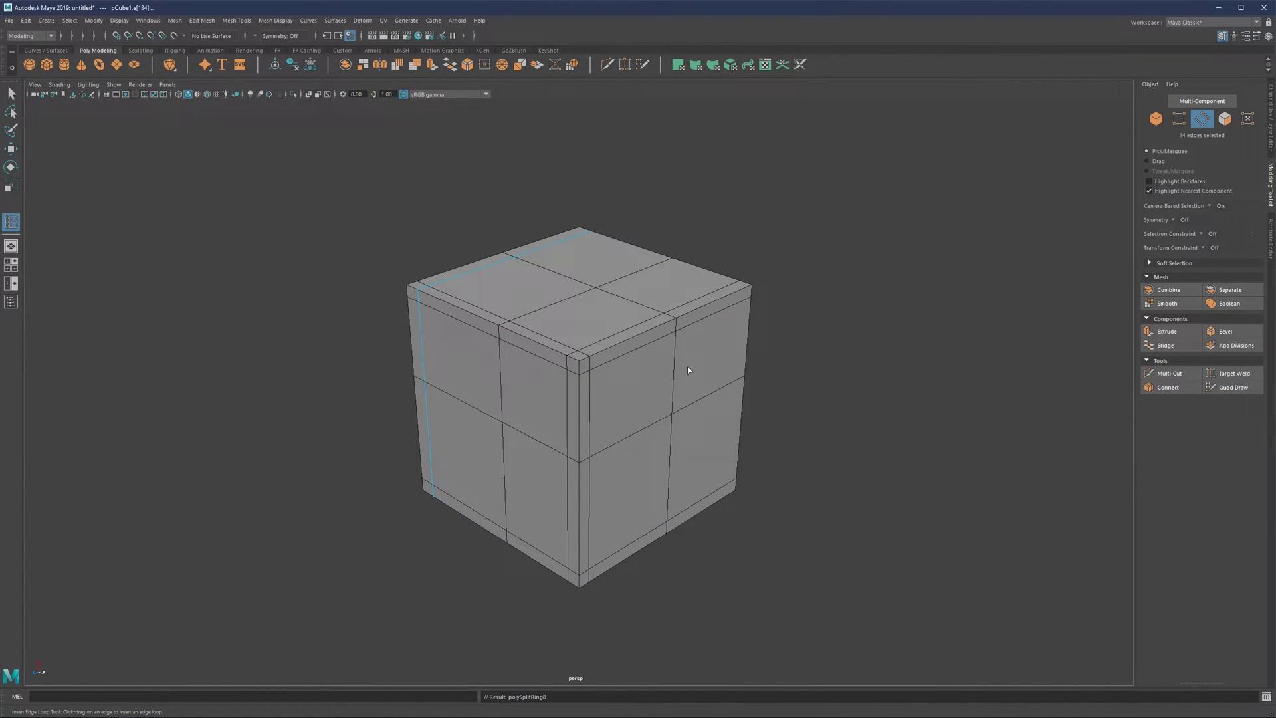
{"action": "left_click", "coordinate": [740, 290]}
{"action": "key", "text": "3"}
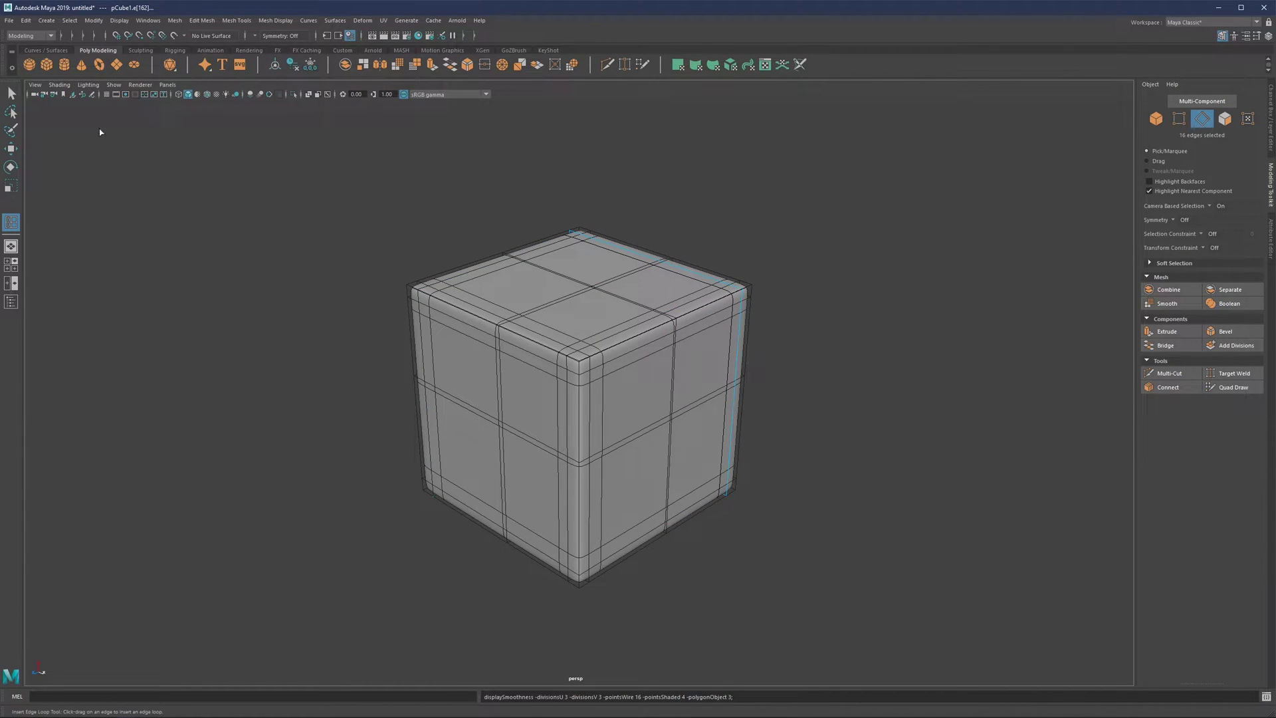
Return to object mode and deselect the cube to inspect its smooth preview without wireframe.
{"action": "key", "text": "q"}
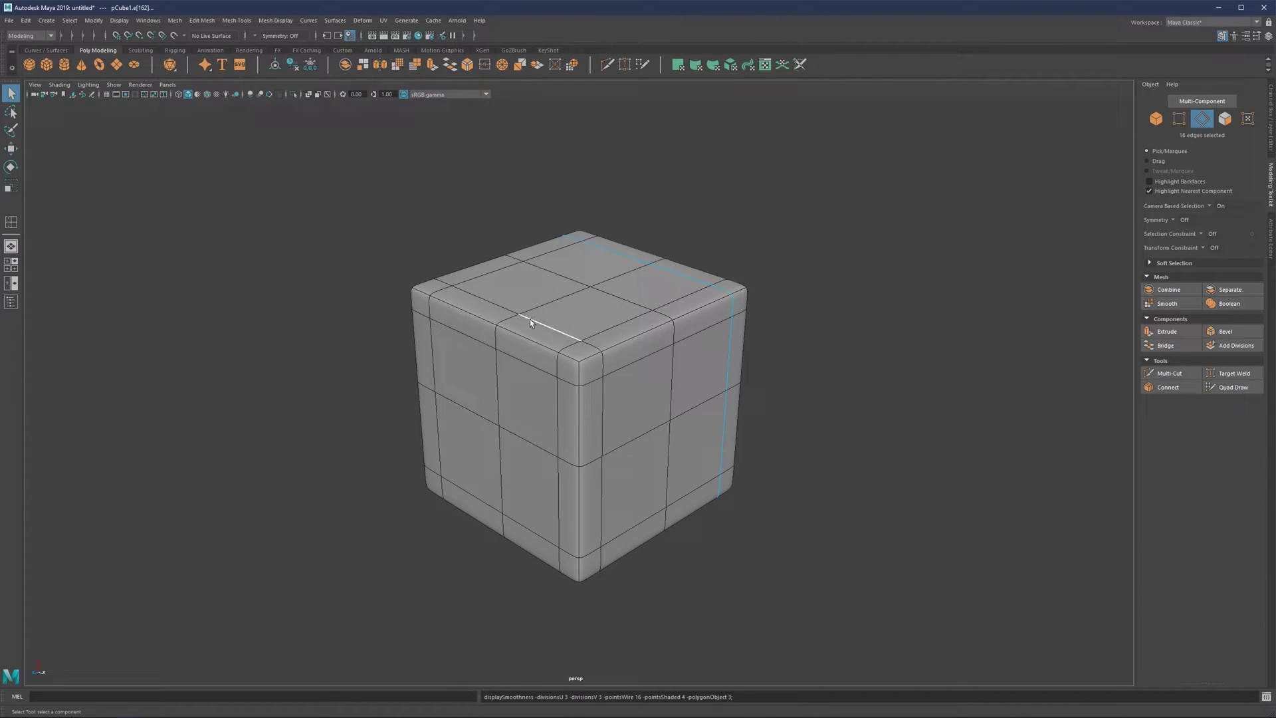
{"action": "right_click_drag", "start_coordinate": [768, 254], "coordinate": [835, 230]}
{"action": "left_click", "coordinate": [808, 222]}
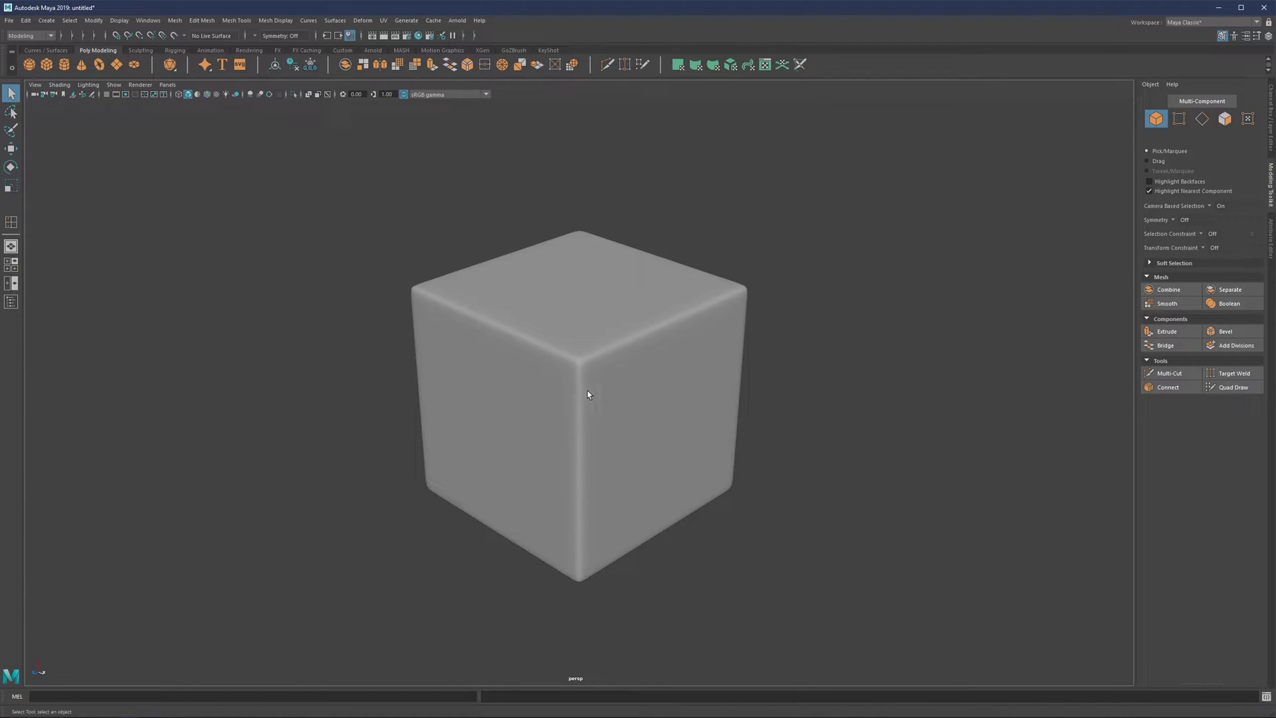
Turn off the smooth preview and undo all inserted edge loops back to the plain cube.
{"action": "key", "text": "1"}
{"action": "left_click", "coordinate": [631, 362]}
{"action": "key", "text": "ctrl+z"}
{"action": "key", "text": "ctrl+z"}
{"action": "key", "text": "ctrl+z"}
{"action": "key", "text": "ctrl+z"}
{"action": "key", "text": "ctrl+z"}
{"action": "key", "text": "ctrl+z"}
{"action": "key", "text": "ctrl+z"}
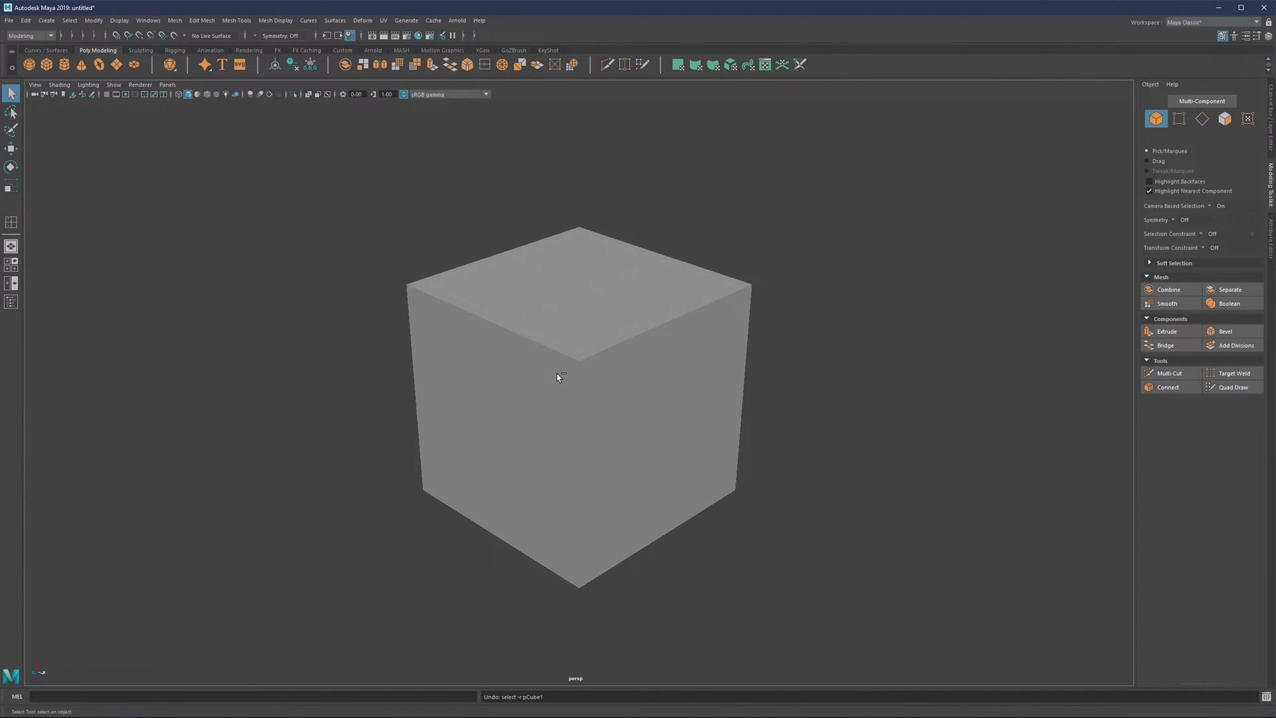
{"action": "key", "text": "ctrl+z"}
{"action": "key", "text": "ctrl+z"}
{"action": "key", "text": "ctrl+z"}
{"action": "key", "text": "ctrl+z"}
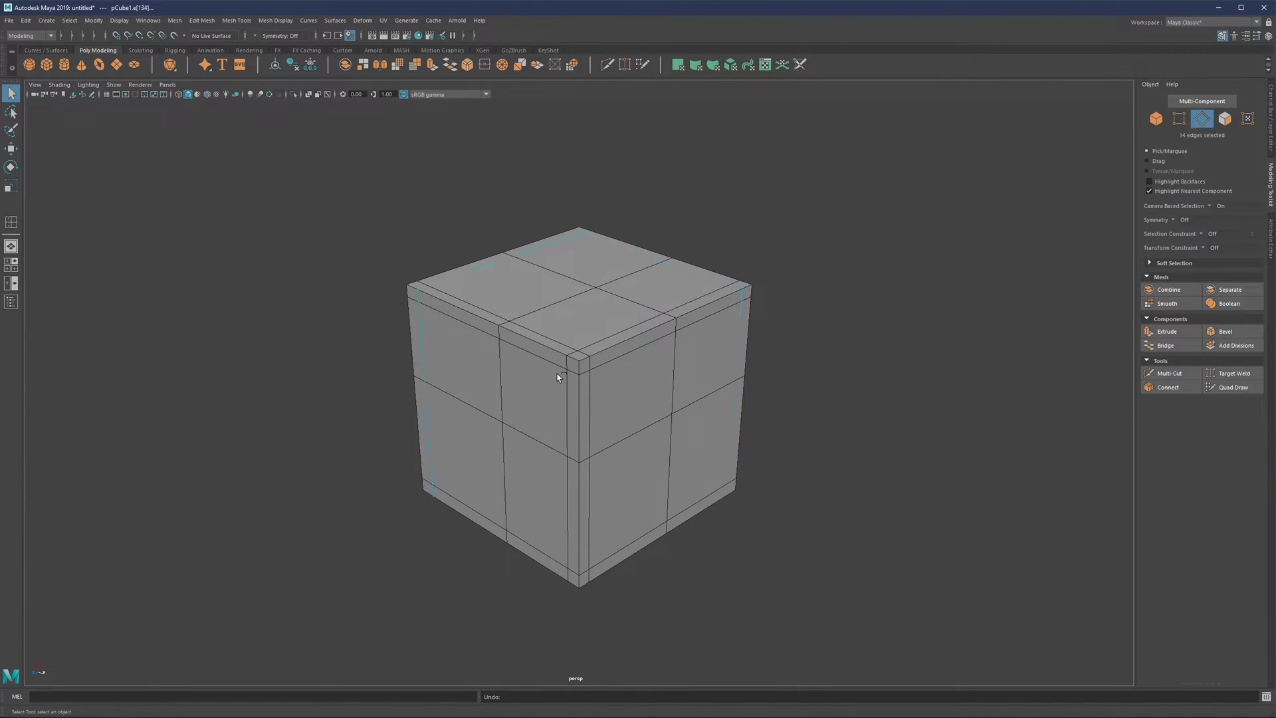
{"action": "key", "text": "ctrl+z"}
{"action": "key", "text": "ctrl+z"}
{"action": "key", "text": "ctrl+z"}
{"action": "key", "text": "ctrl+z"}
{"action": "key", "text": "ctrl+z"}
{"action": "key", "text": "ctrl+z"}
{"action": "key", "text": "ctrl+z"}
{"action": "key", "text": "ctrl+z"}
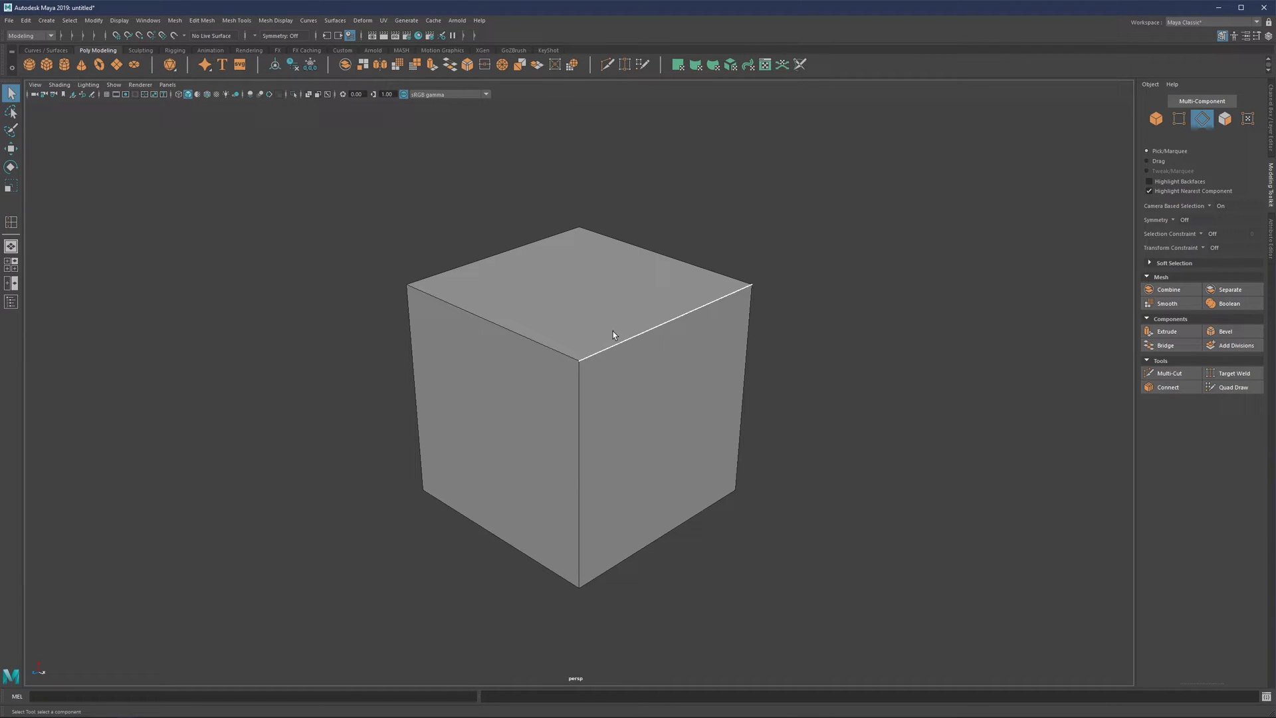
Insert several edge loops across the cube's top and side faces with the Multi-Cut tool.
{"action": "right_click_drag", "start_coordinate": [612, 331], "coordinate": [562, 334], "text": "shift"}
{"action": "left_click", "coordinate": [580, 361]}
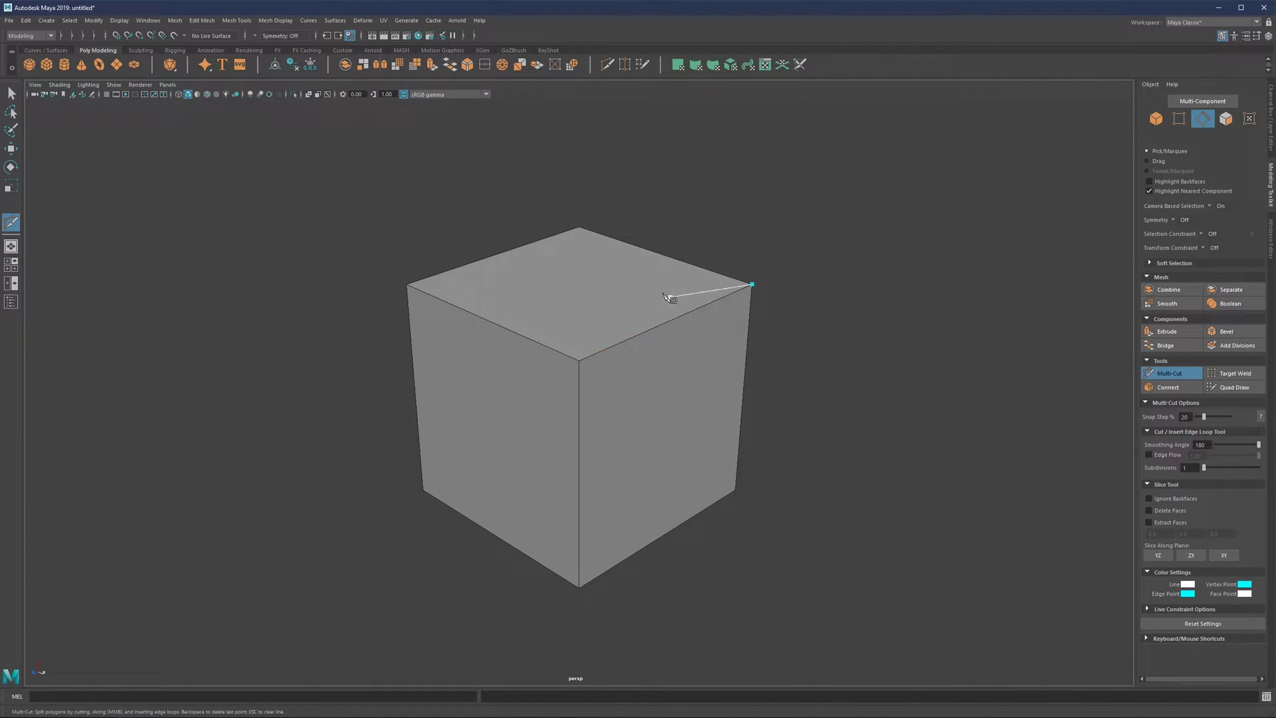
{"action": "left_click", "coordinate": [751, 284]}
{"action": "key", "text": "ctrl"}
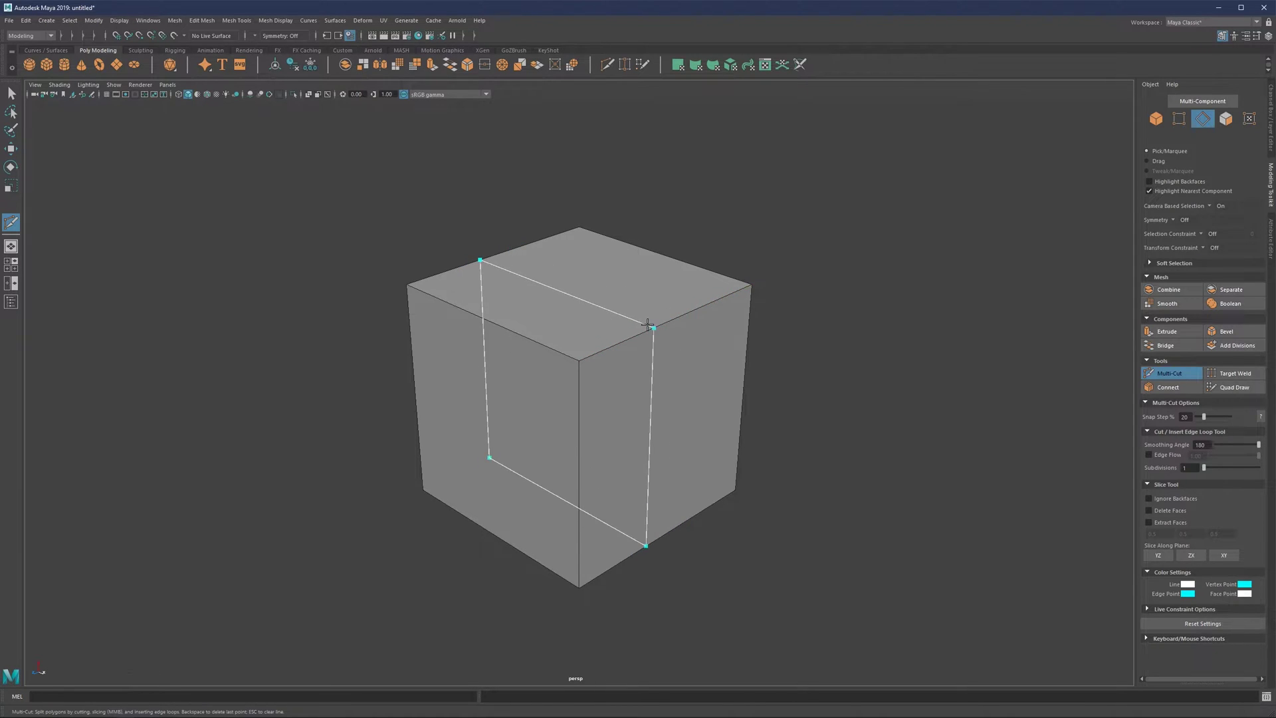
{"action": "left_click", "coordinate": [651, 322], "text": "ctrl"}
{"action": "left_click", "coordinate": [588, 302], "text": "ctrl"}
{"action": "left_click", "coordinate": [542, 340], "text": "ctrl"}
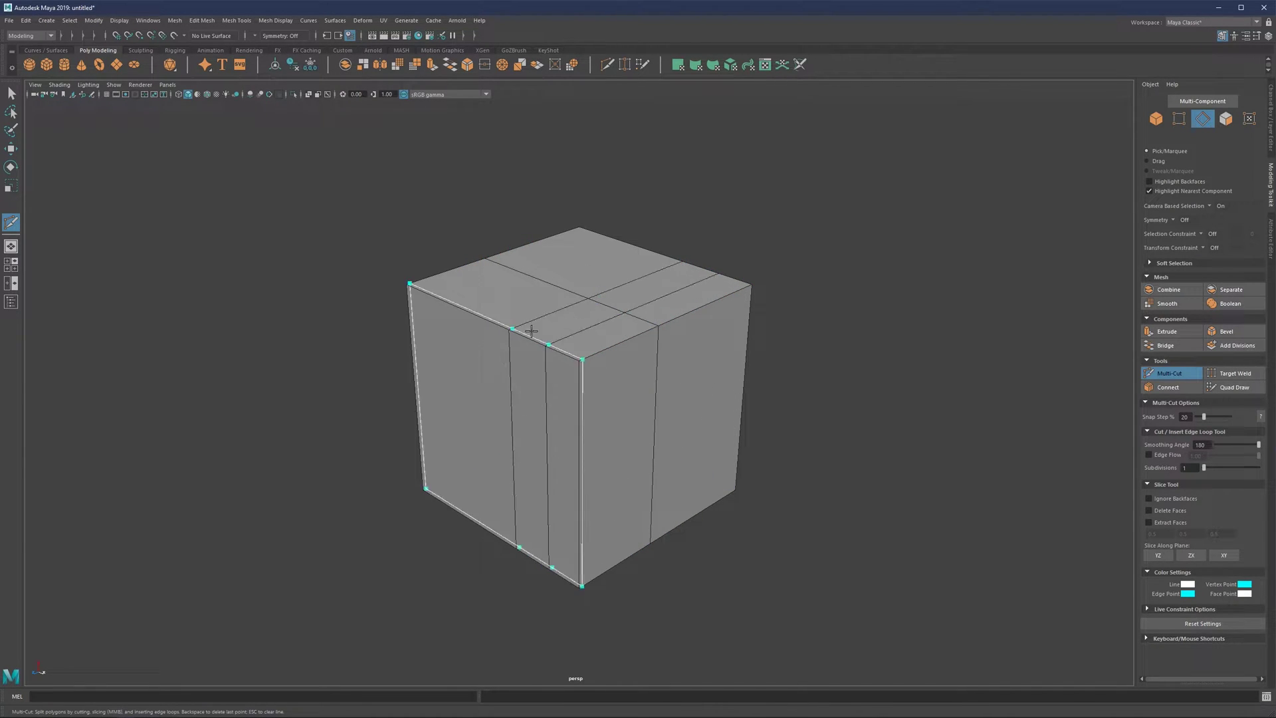
{"action": "left_click", "coordinate": [469, 304], "text": "ctrl"}
{"action": "left_click", "coordinate": [551, 376], "text": "ctrl"}
{"action": "left_click", "coordinate": [552, 430], "text": "ctrl"}
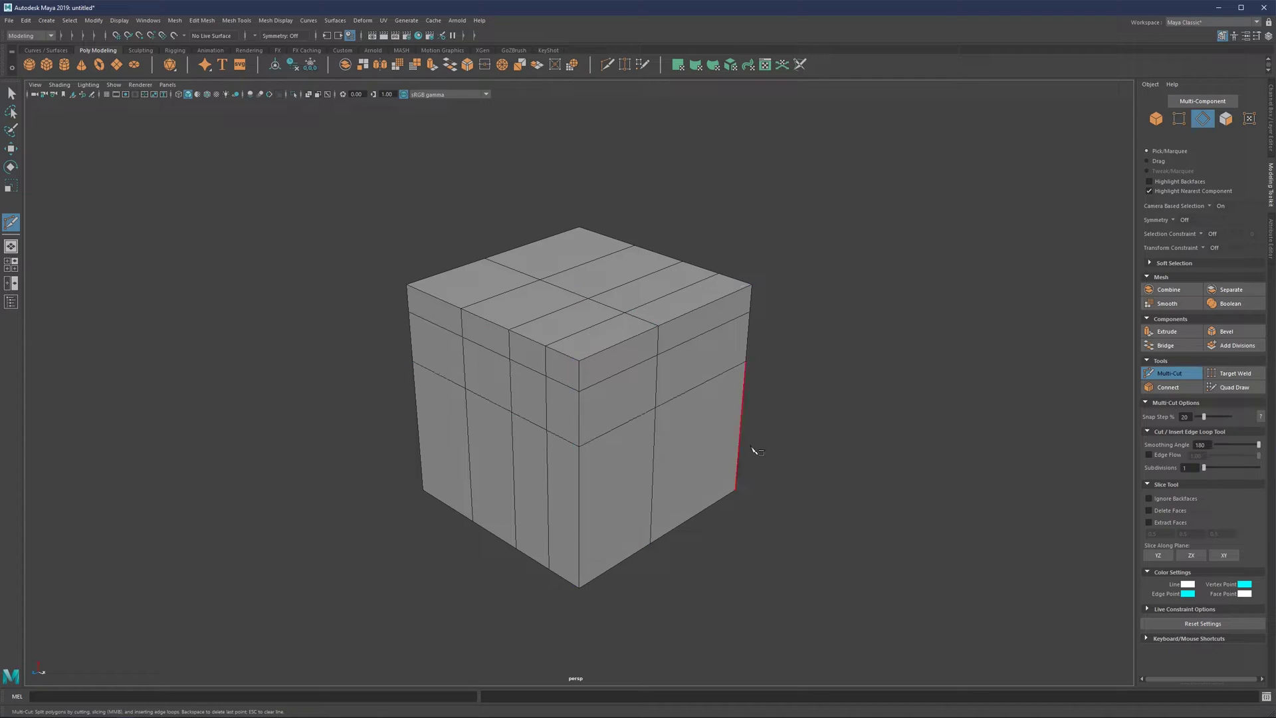
Undo all Multi-Cut edge loops back to the plain cube.
{"action": "key", "text": "ctrl+z"}
{"action": "key", "text": "ctrl+z"}
{"action": "key", "text": "ctrl+z"}
{"action": "key", "text": "ctrl+z"}
{"action": "key", "text": "ctrl+z"}
{"action": "key", "text": "ctrl+z"}
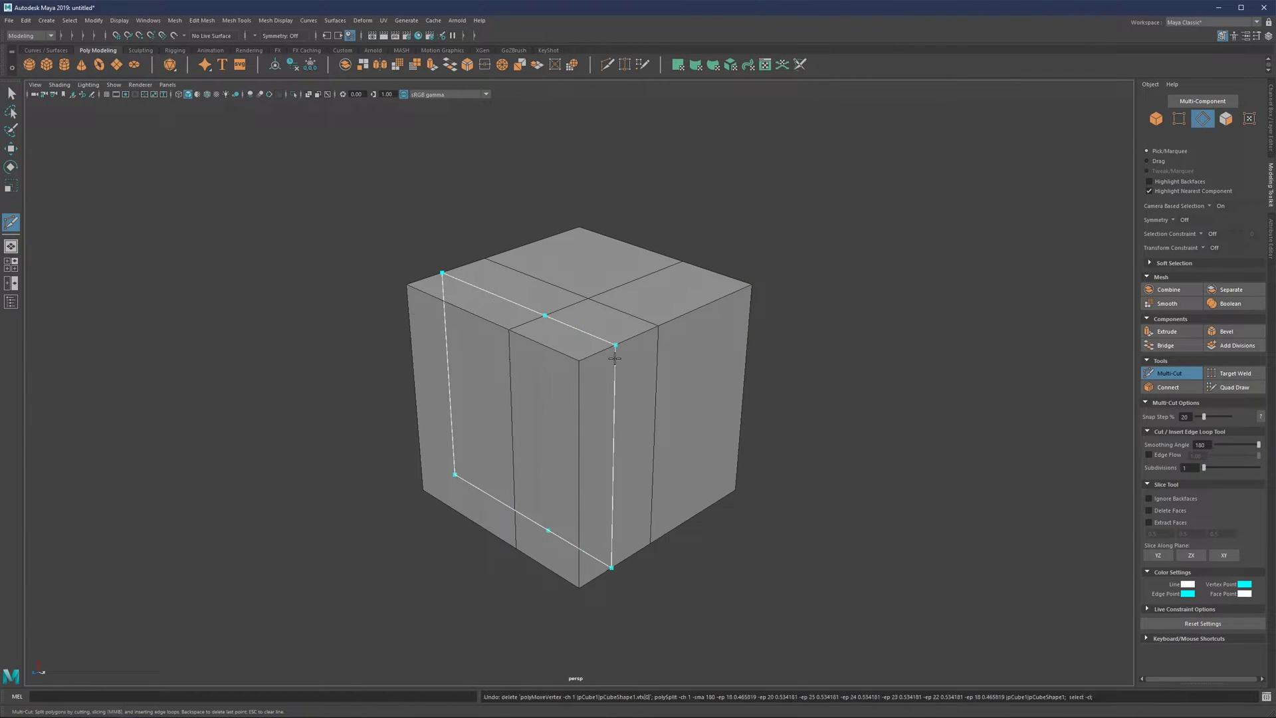
{"action": "left_click_drag", "start_coordinate": [584, 361], "coordinate": [552, 317], "text": "alt"}
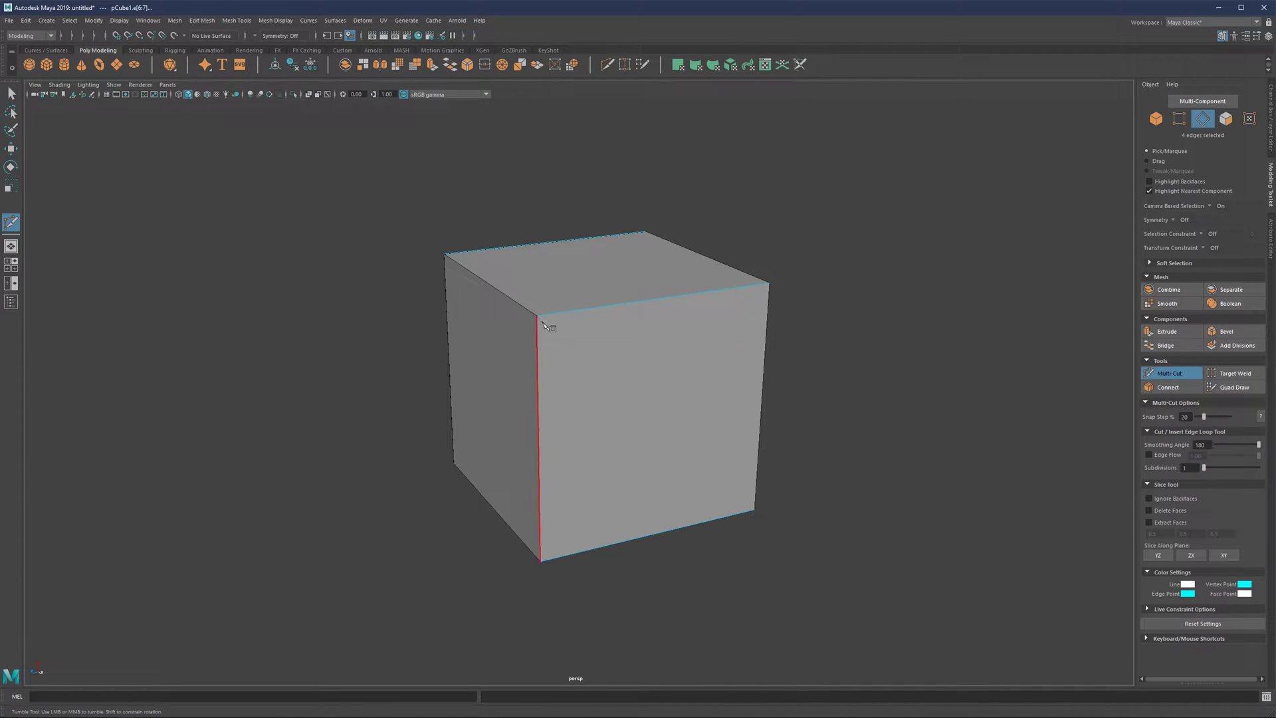
Try a Multi-Cut between the upper and lower corners of the front vertical edge, then leave the tool.
{"action": "key", "text": "q"}
{"action": "left_click", "coordinate": [547, 324]}
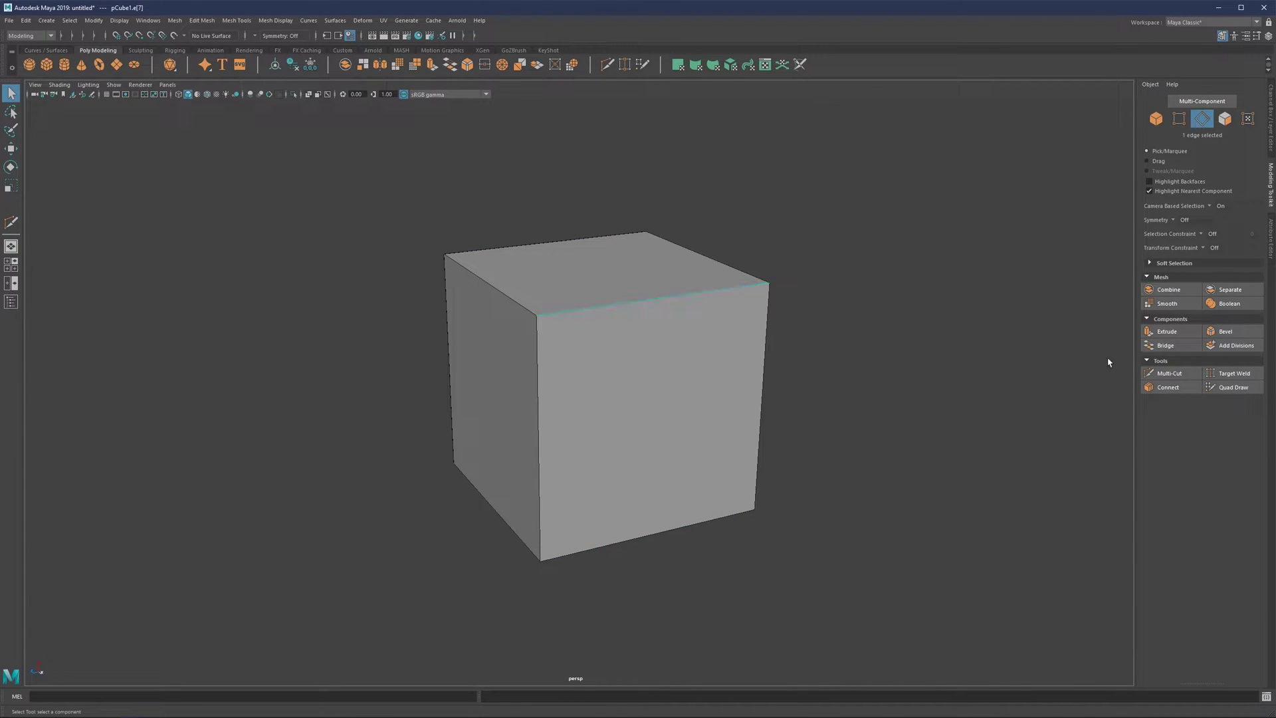
{"action": "left_click", "coordinate": [1159, 373]}
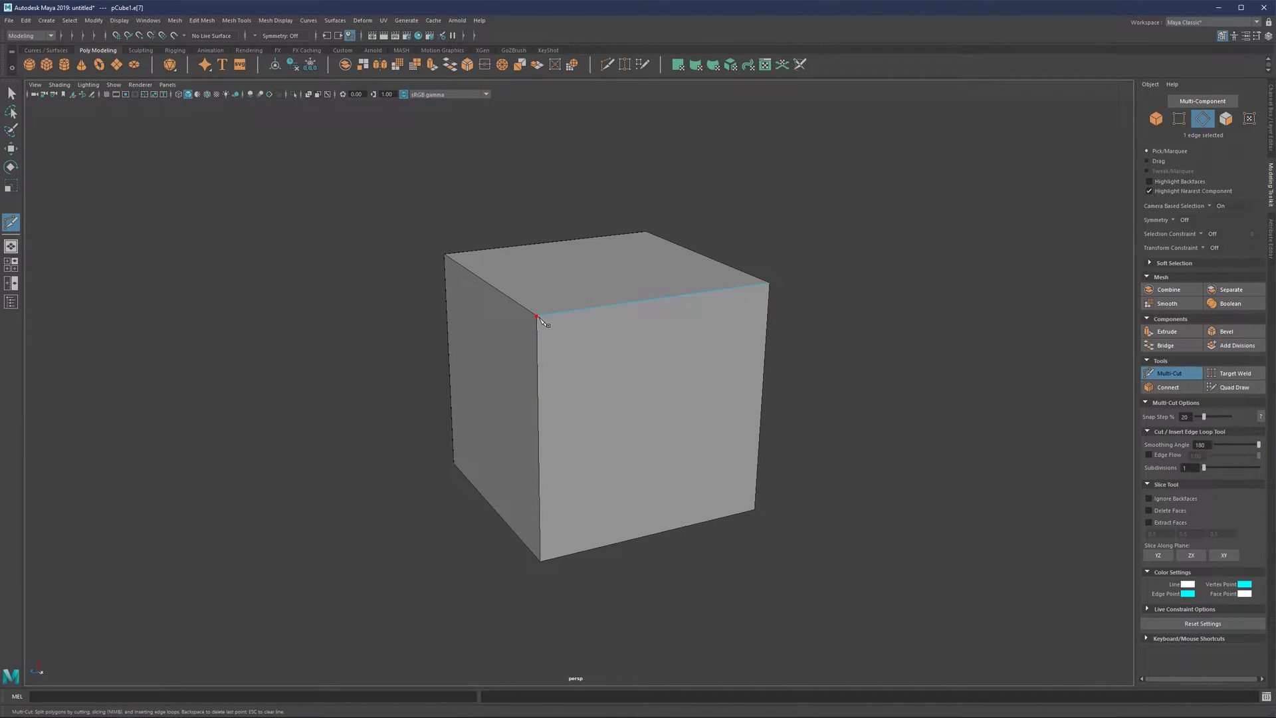
{"action": "left_click", "coordinate": [538, 317]}
{"action": "left_click", "coordinate": [540, 558]}
{"action": "left_click", "coordinate": [537, 316]}
{"action": "key", "text": "q"}
Extrude the cube's left side face and scale it inward to form an inset panel.
{"action": "left_click_drag", "start_coordinate": [591, 345], "coordinate": [575, 331], "text": "alt"}
{"action": "key", "text": "F11"}
{"action": "left_click", "coordinate": [503, 361]}
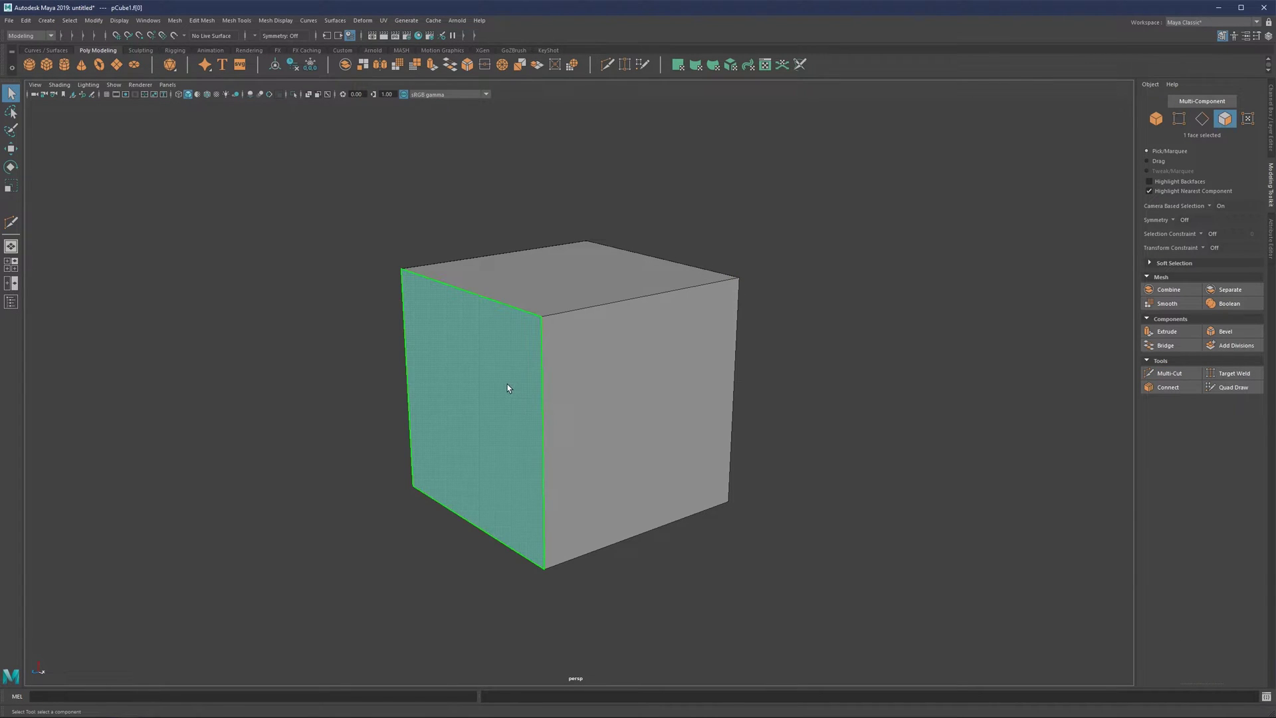
{"action": "key", "text": "r"}
{"action": "left_click_drag", "start_coordinate": [477, 394], "coordinate": [419, 421], "text": "shift"}
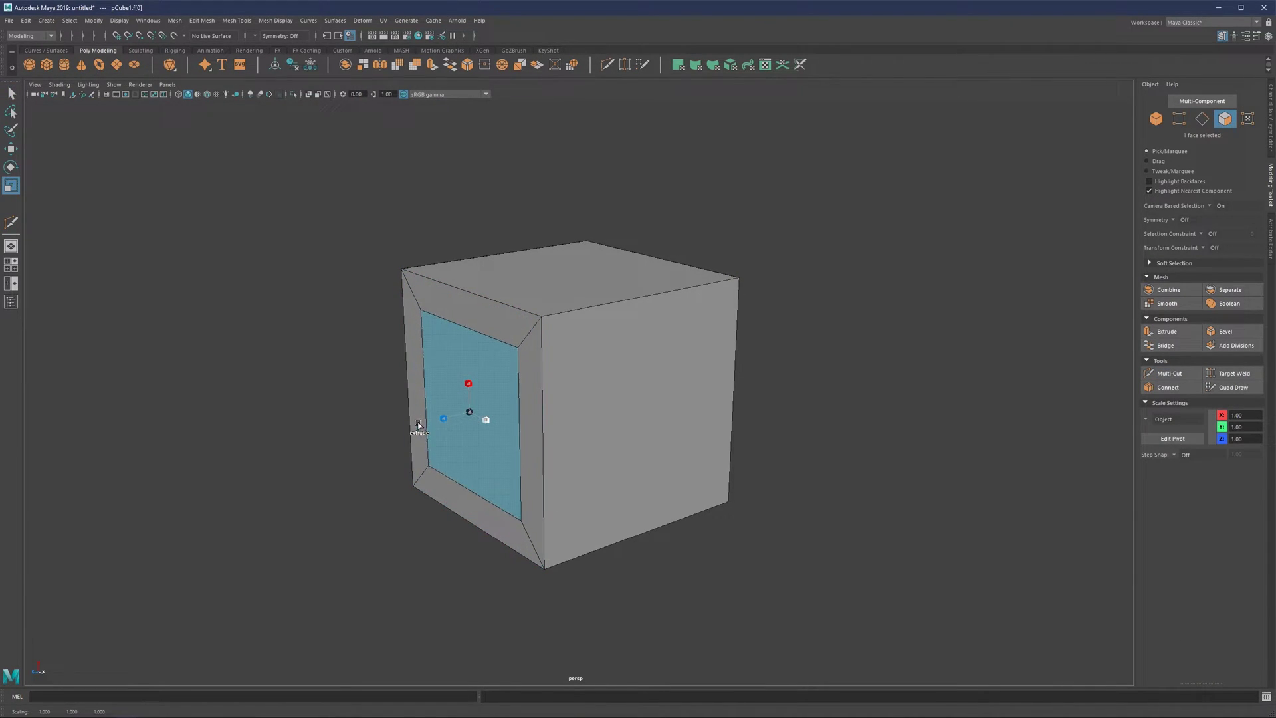
{"action": "left_click", "coordinate": [803, 351]}
Cut a three-segment line on the adjacent side face with Multi-Cut, running inset along the vertical edge it shares with the inset face.
{"action": "scroll", "coordinate": [556, 367], "scroll_direction": "up", "scroll_amount": 1}
{"action": "left_click_drag", "start_coordinate": [555, 367], "coordinate": [578, 421], "text": "alt"}
{"action": "left_click_drag", "start_coordinate": [492, 357], "coordinate": [1043, 331], "text": "alt"}
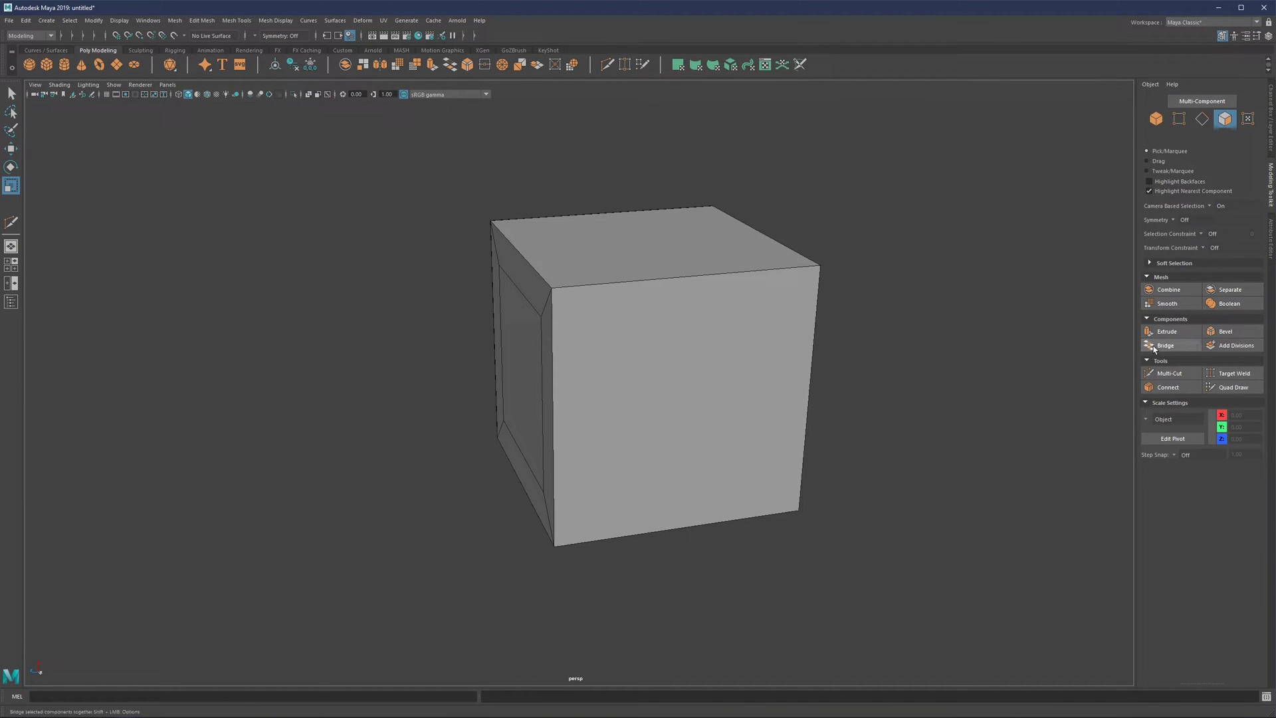
{"action": "left_click", "coordinate": [1168, 373]}
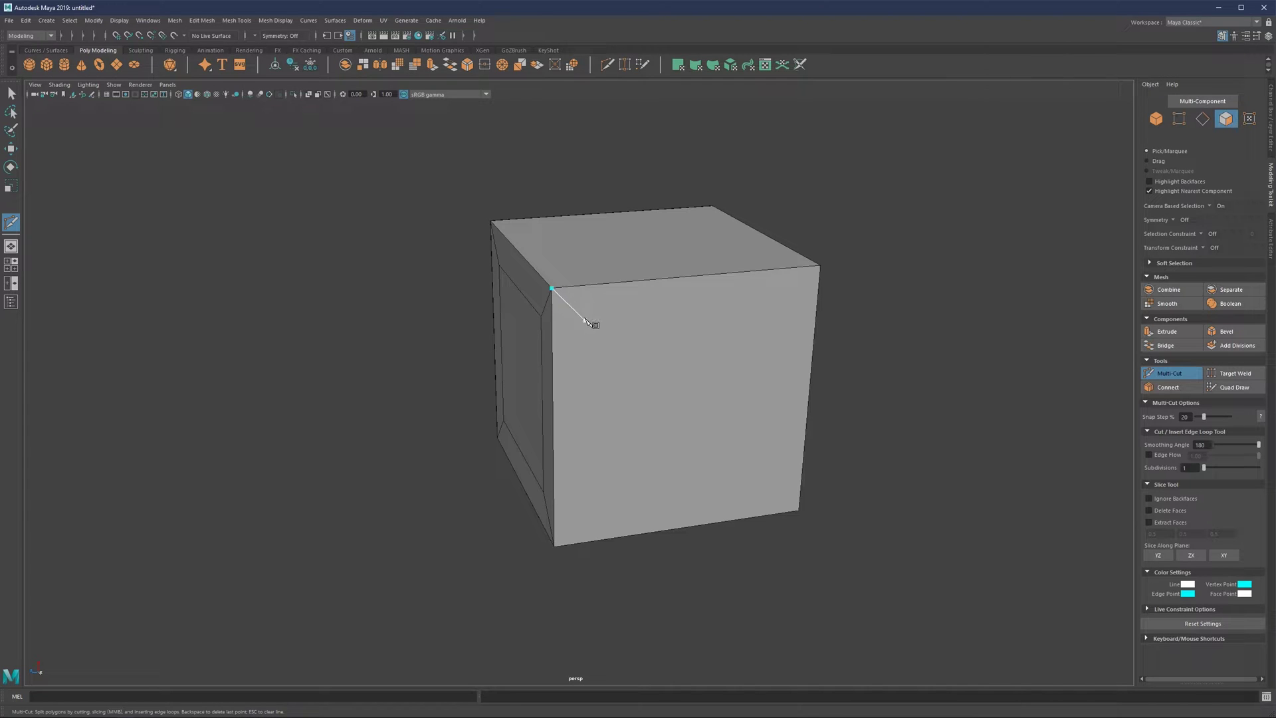
{"action": "mouse_move", "coordinate": [606, 313]}
{"action": "middle_mouse_down", "text": "alt"}
{"action": "mouse_move", "coordinate": [612, 333]}
{"action": "mouse_move", "coordinate": [598, 297]}
{"action": "middle_mouse_up", "text": "alt"}
{"action": "left_click_drag", "start_coordinate": [598, 297], "coordinate": [595, 287], "text": "alt"}
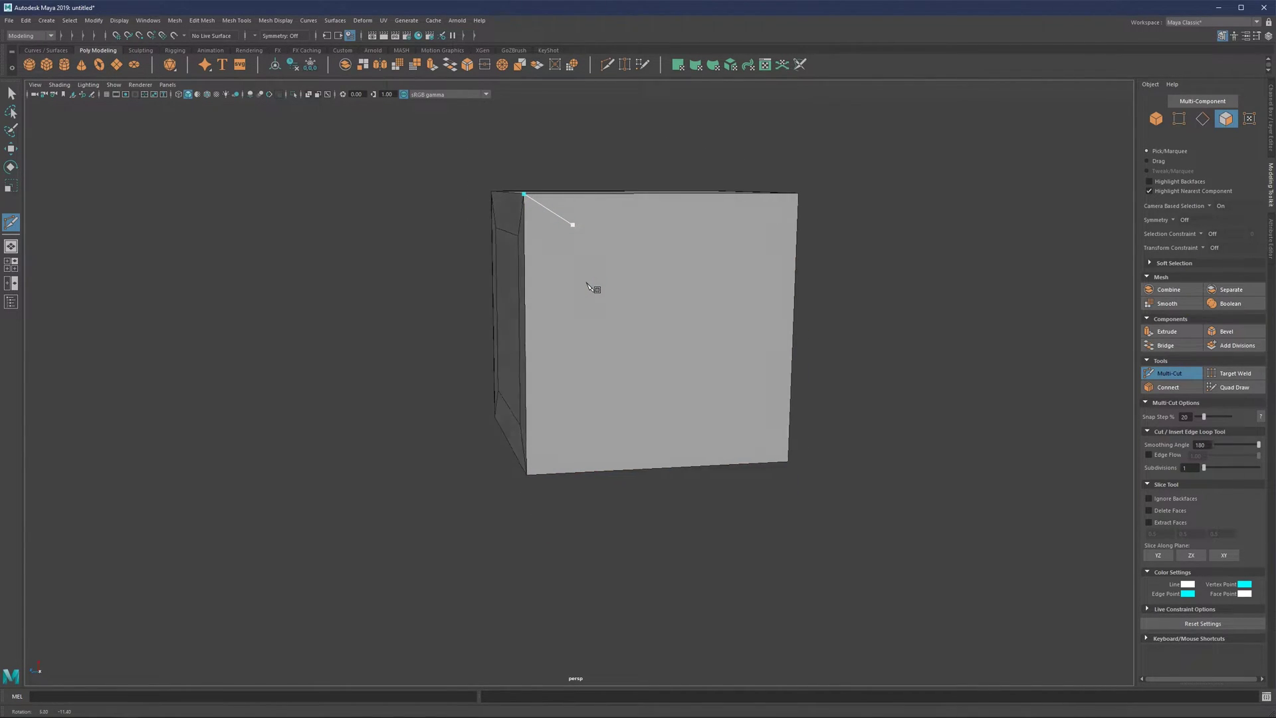
{"action": "left_click", "coordinate": [568, 431]}
{"action": "left_click", "coordinate": [532, 477]}
{"action": "mouse_move", "coordinate": [638, 281]}
{"action": "left_mouse_down", "text": "alt"}
{"action": "mouse_move", "coordinate": [661, 276]}
{"action": "mouse_move", "coordinate": [661, 290]}
{"action": "left_mouse_up", "text": "alt"}
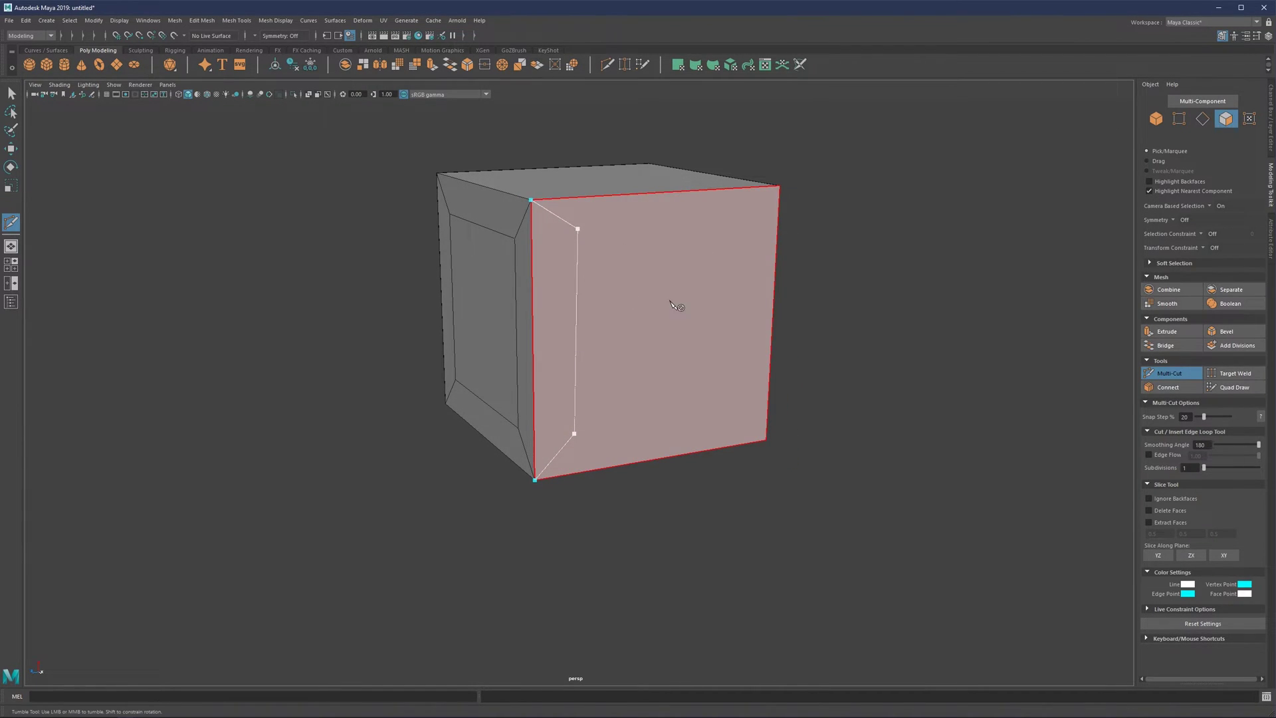
{"action": "key", "text": "Return"}
Cut a matching three-segment inset line along the same face's opposite vertical edge.
{"action": "left_click_drag", "start_coordinate": [760, 248], "coordinate": [771, 208], "text": "alt"}
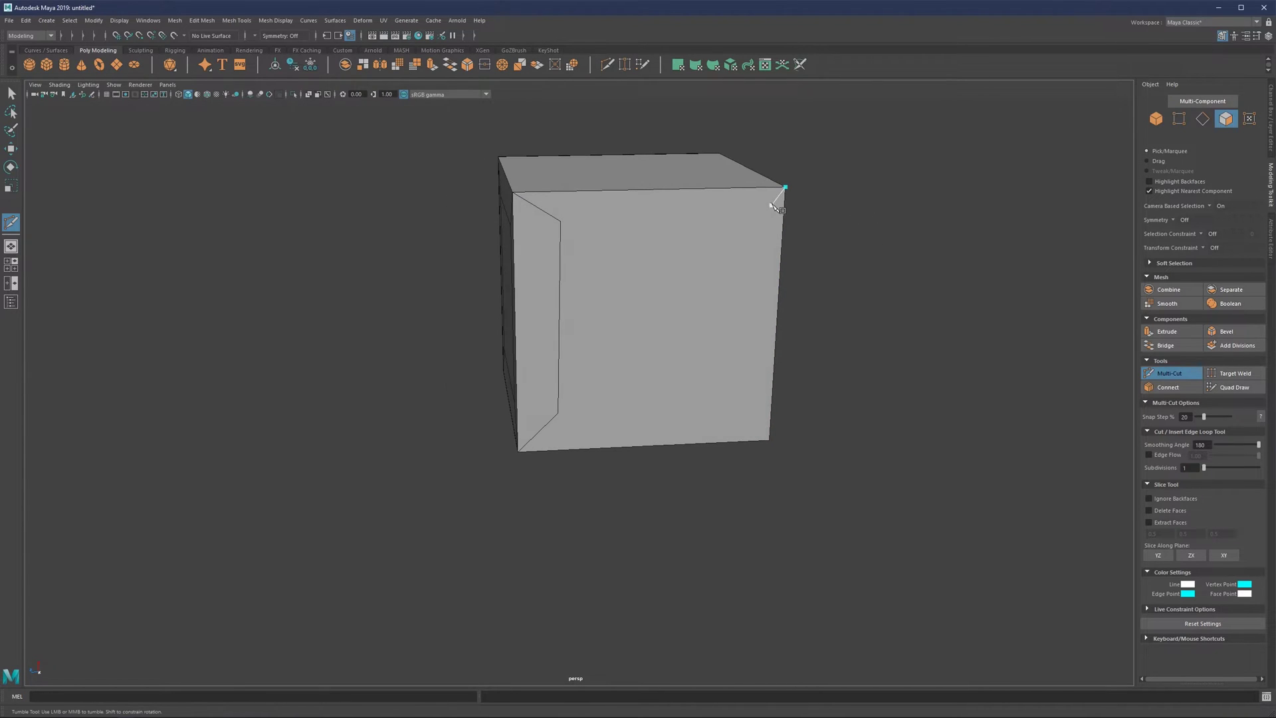
{"action": "left_click", "coordinate": [742, 225]}
{"action": "left_click", "coordinate": [733, 397]}
{"action": "left_click", "coordinate": [769, 440]}
{"action": "key", "text": "Return"}
Connect the inner corners of both cuts along the top and bottom to complete the hand-cut inset, and compare it with the extruded one.
{"action": "middle_click_drag", "start_coordinate": [724, 213], "coordinate": [741, 276], "text": "alt"}
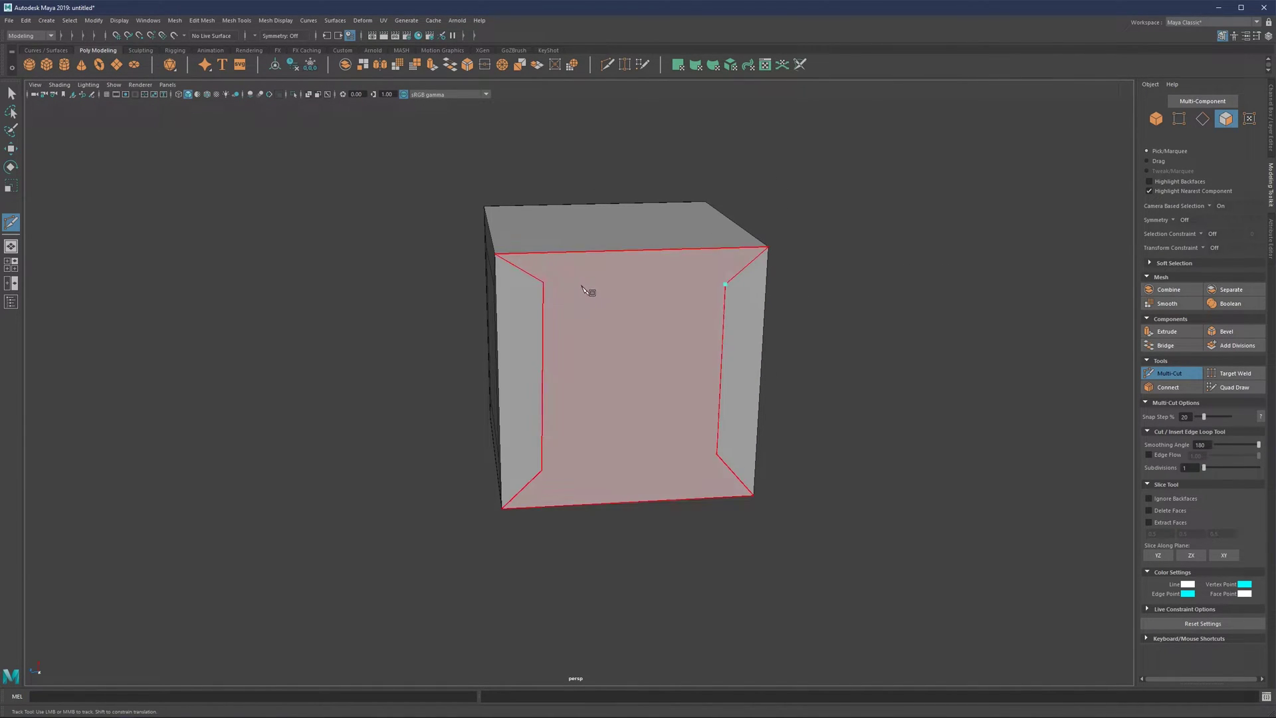
{"action": "left_click", "coordinate": [543, 471]}
{"action": "key", "text": "BackSpace"}
{"action": "left_click", "coordinate": [542, 471]}
{"action": "left_click", "coordinate": [717, 455]}
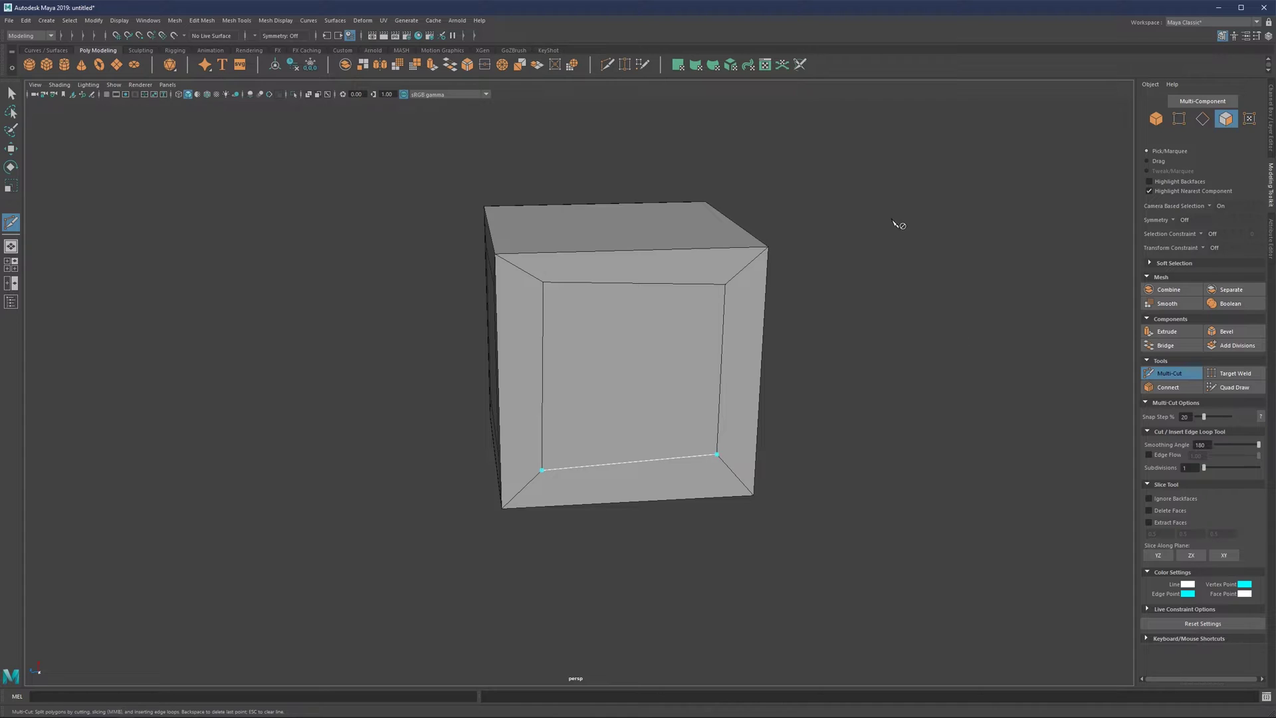
{"action": "right_click", "coordinate": [861, 254]}
{"action": "right_click_drag", "start_coordinate": [860, 254], "coordinate": [814, 261], "text": "alt"}
{"action": "left_click_drag", "start_coordinate": [819, 263], "coordinate": [677, 242], "text": "alt"}
{"action": "left_click_drag", "start_coordinate": [585, 326], "coordinate": [612, 322], "text": "alt"}
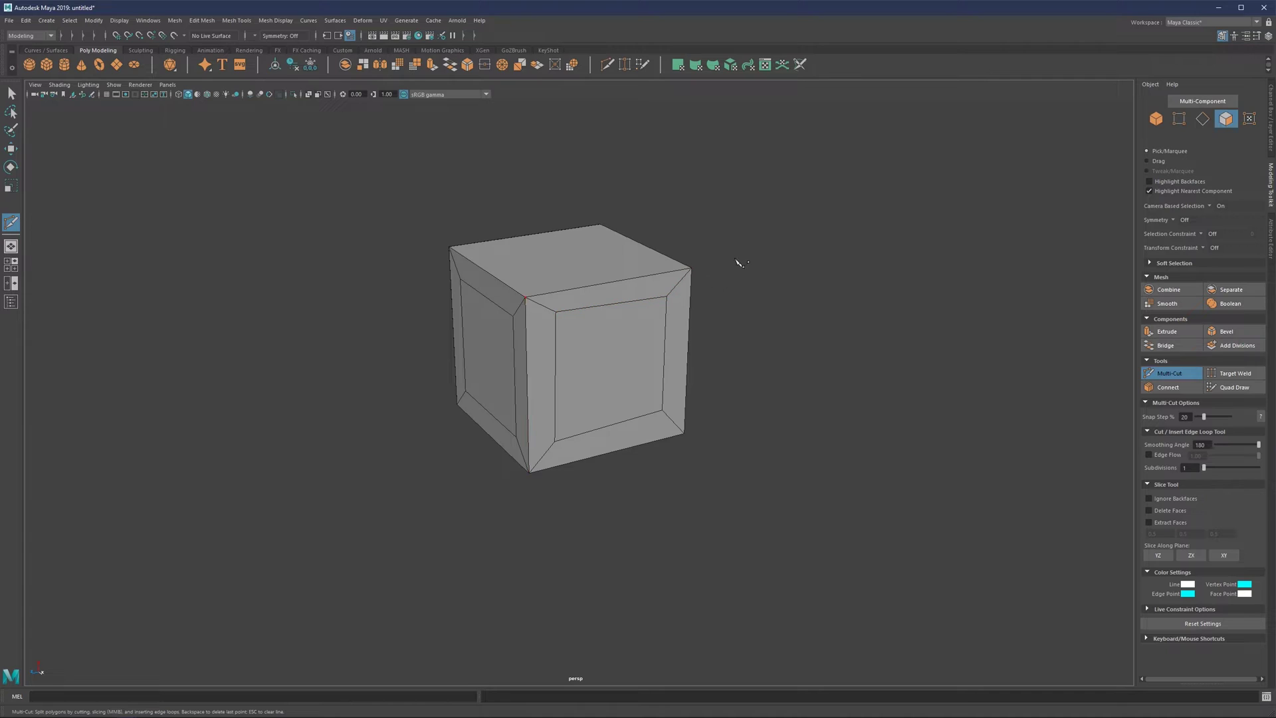
Leave the Multi-Cut tool and undo the inset cuts on the cube.
{"action": "key", "text": "q"}
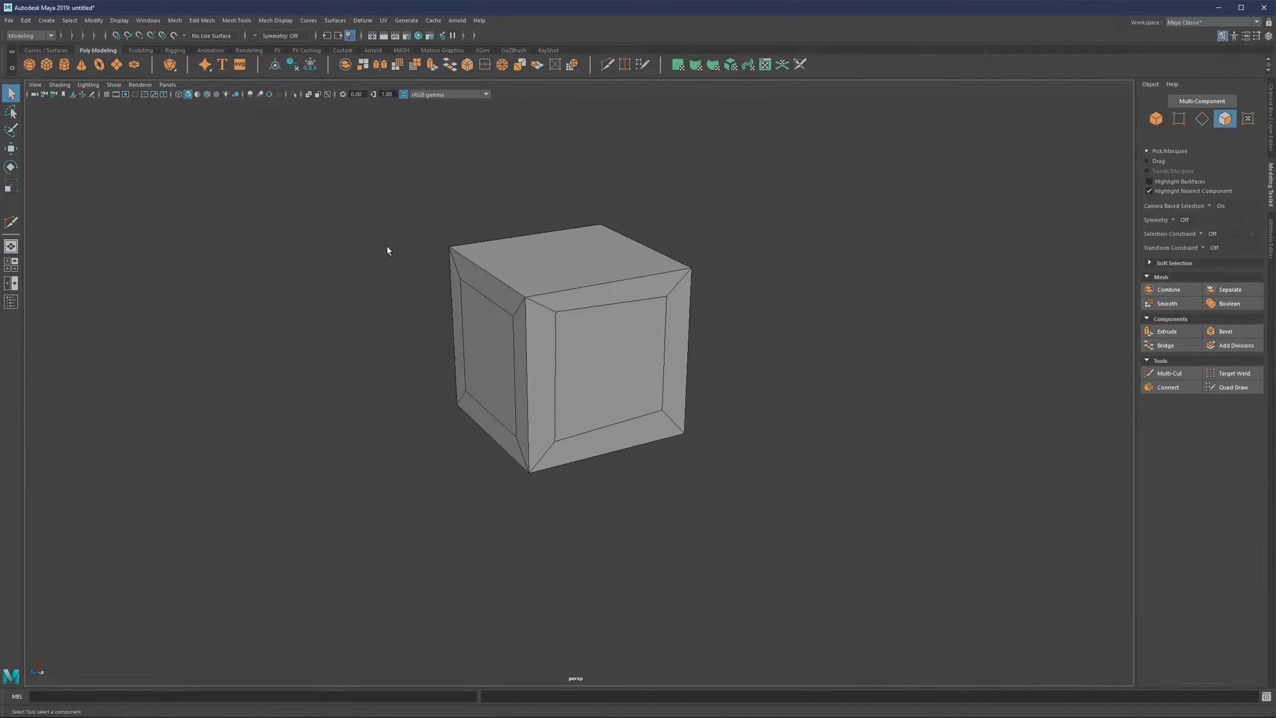
{"action": "key", "text": "ctrl+z"}
{"action": "key", "text": "ctrl+z"}
{"action": "key", "text": "ctrl+z"}
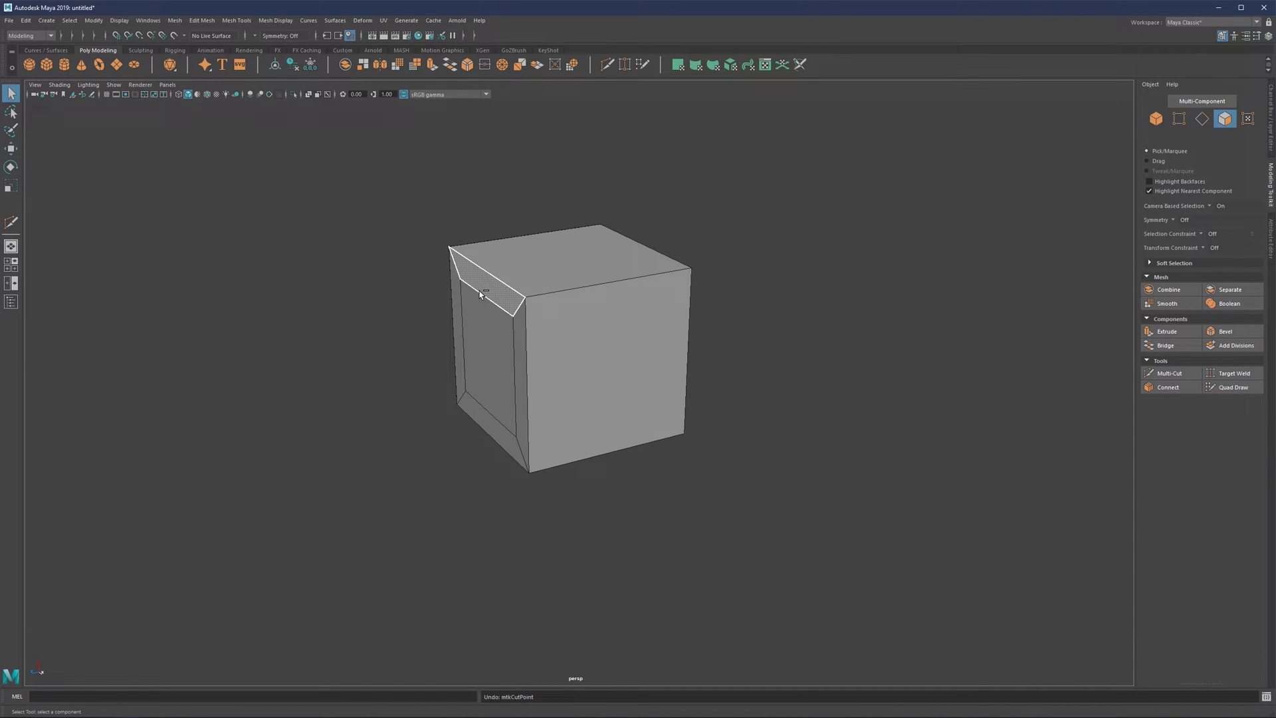
{"action": "middle_click_drag", "start_coordinate": [597, 283], "coordinate": [613, 303], "text": "alt"}
{"action": "scroll", "coordinate": [613, 303], "scroll_direction": "up", "scroll_amount": 1}
{"action": "left_click", "coordinate": [640, 273]}
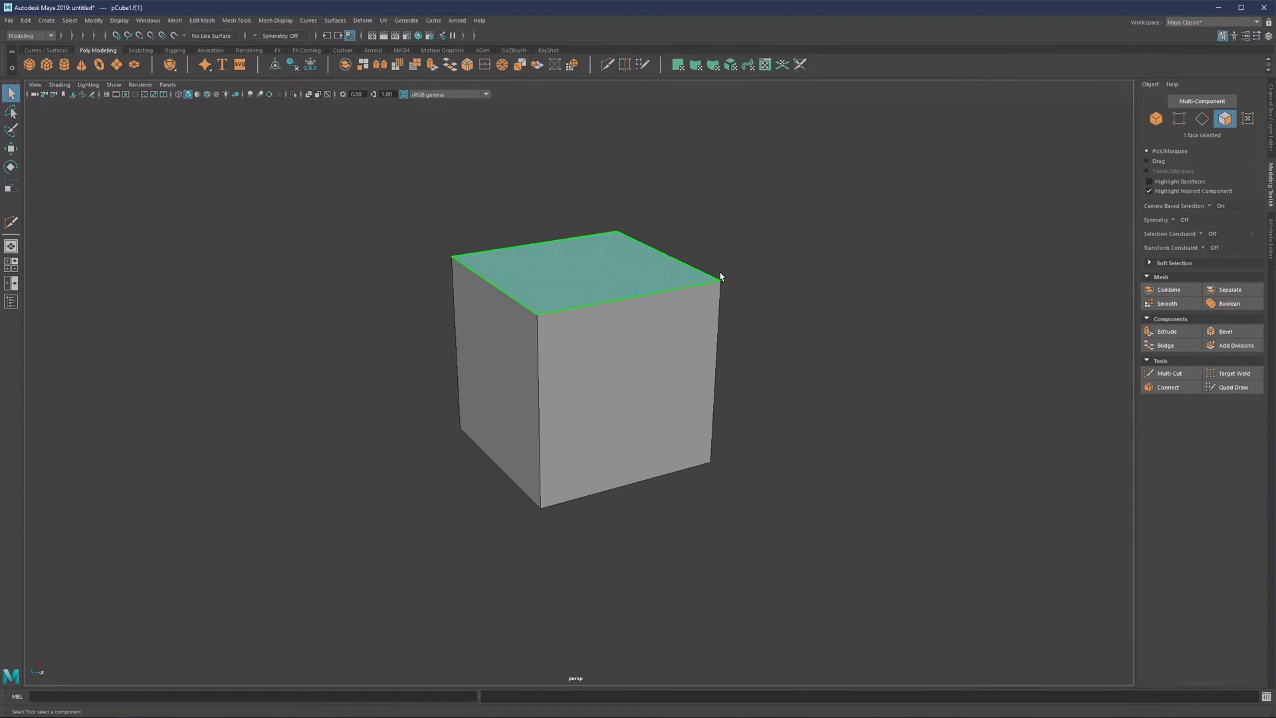
{"action": "left_click_drag", "start_coordinate": [641, 273], "coordinate": [648, 272], "text": "alt"}
{"action": "left_click", "coordinate": [755, 241]}
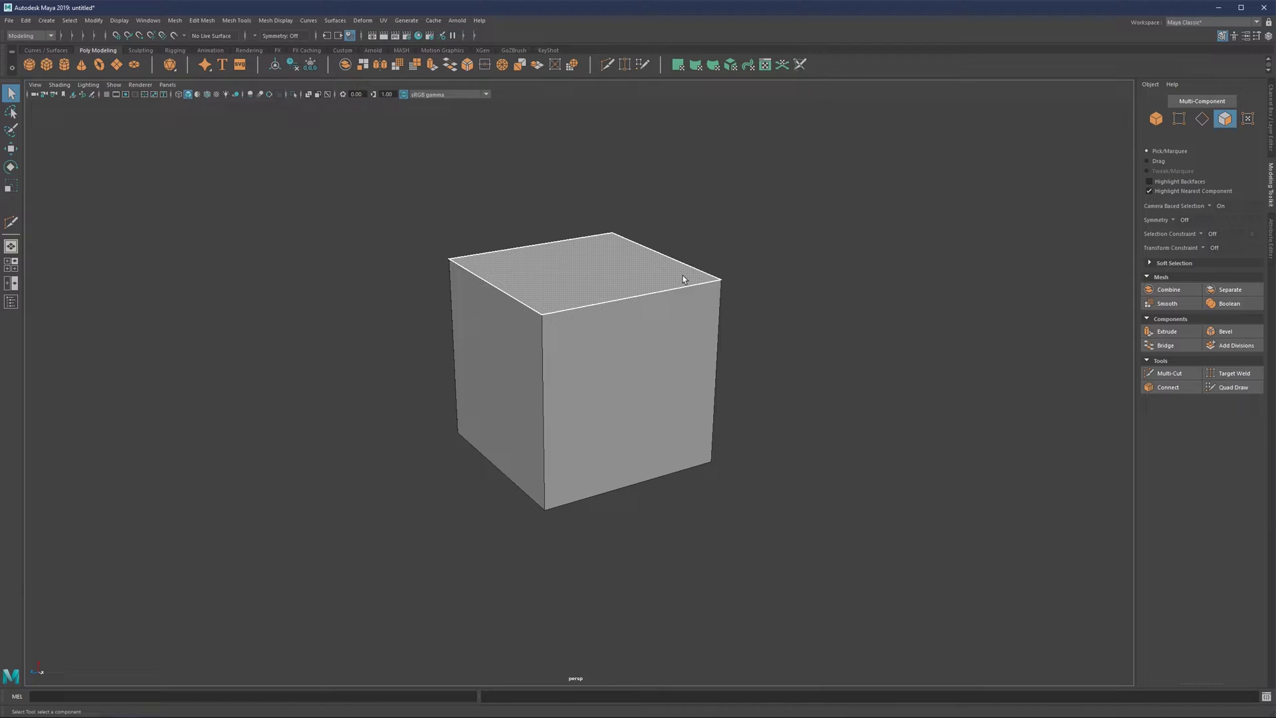
{"action": "left_click_drag", "start_coordinate": [683, 275], "coordinate": [569, 284], "text": "alt"}
{"action": "scroll", "coordinate": [576, 290], "scroll_direction": "up", "scroll_amount": 1}
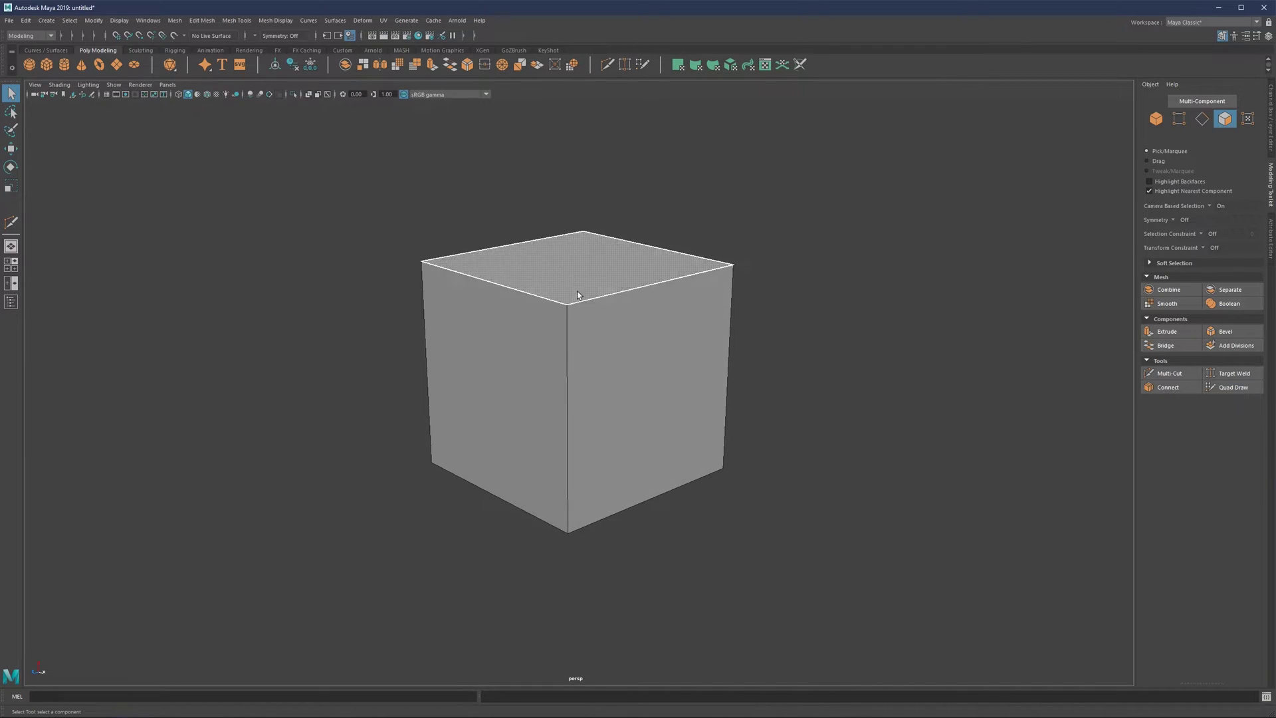
Extrude the cube's right side face outward and scale it down so the new section tapers.
{"action": "left_click", "coordinate": [663, 379]}
{"action": "key", "text": "w"}
{"action": "left_click_drag", "start_coordinate": [669, 398], "coordinate": [652, 429], "text": "shift"}
{"action": "key", "text": "r"}
{"action": "left_click", "coordinate": [876, 340]}
{"action": "scroll", "coordinate": [876, 341], "scroll_direction": "down", "scroll_amount": 2}
{"action": "left_click_drag", "start_coordinate": [696, 312], "coordinate": [547, 313], "text": "alt"}
{"action": "key", "text": "q"}
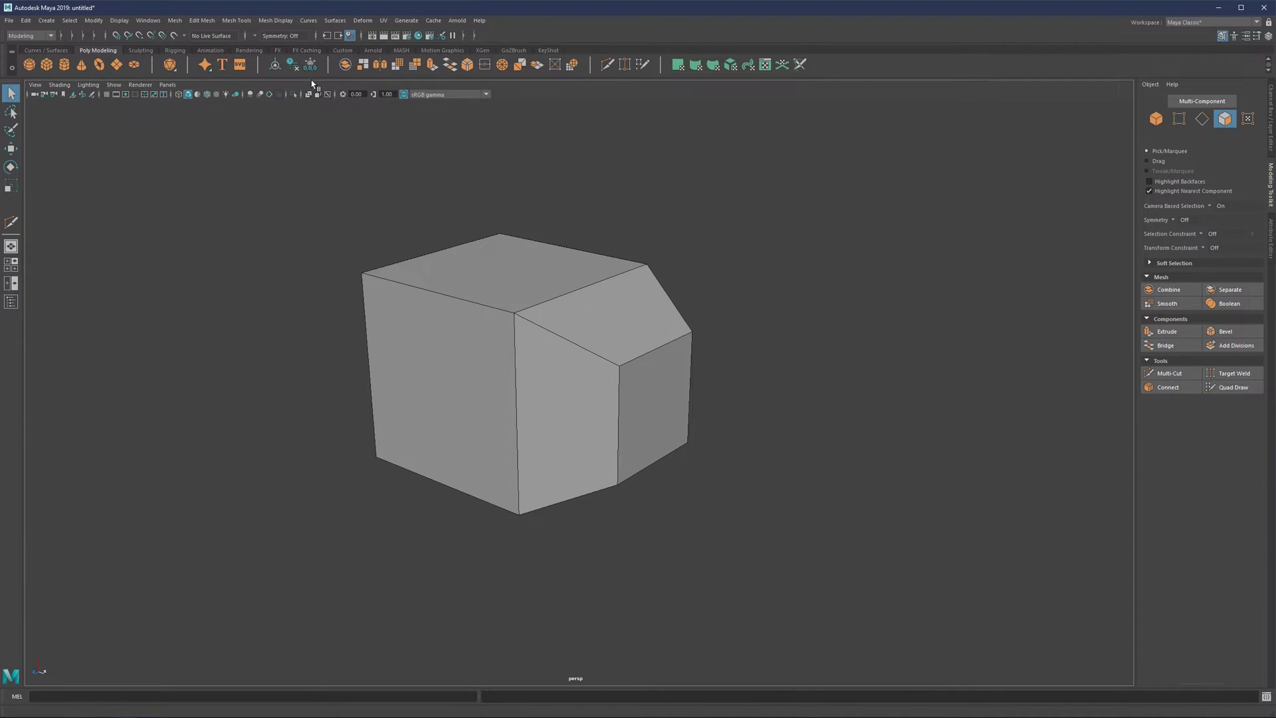
{"action": "left_click_drag", "start_coordinate": [609, 280], "coordinate": [592, 285], "text": "alt"}
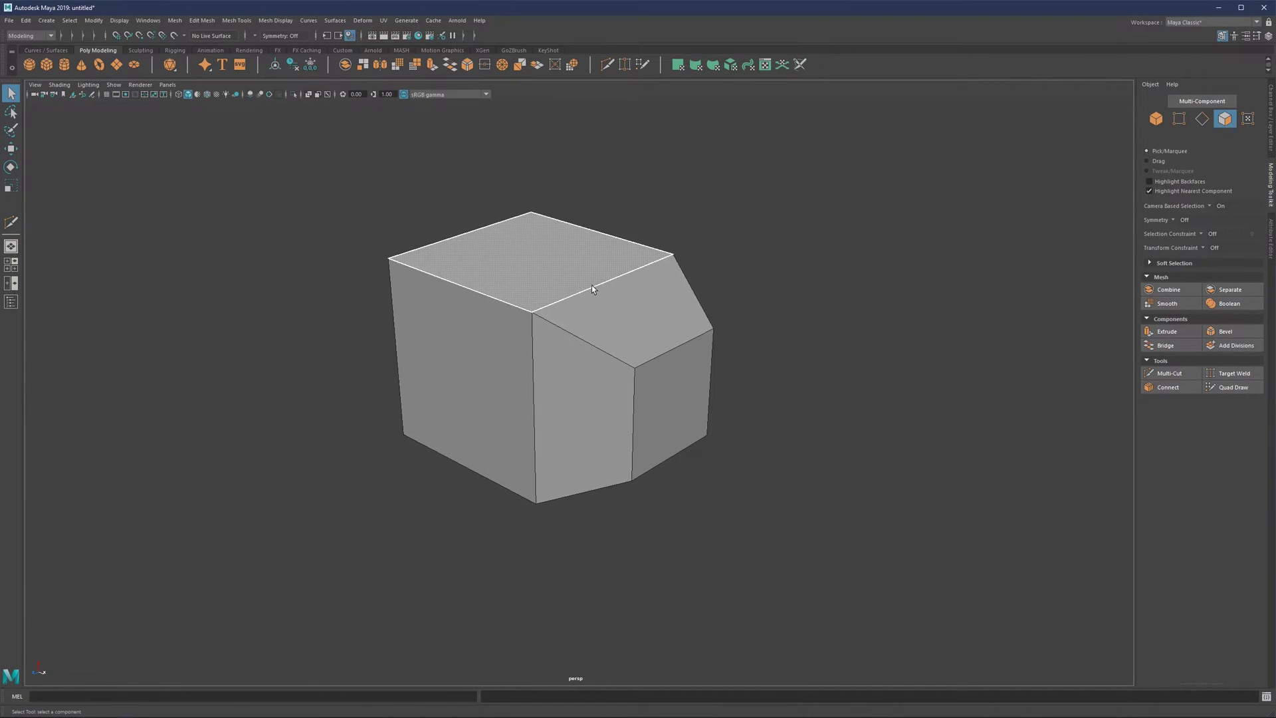
Insert evenly spaced edge loops, four per set, in all three directions of the mesh using Insert Edge Loop with Multiple Splits.
{"action": "right_click_drag", "start_coordinate": [674, 261], "coordinate": [670, 216]}
{"action": "right_click_drag", "start_coordinate": [590, 293], "coordinate": [604, 361], "text": "shift"}
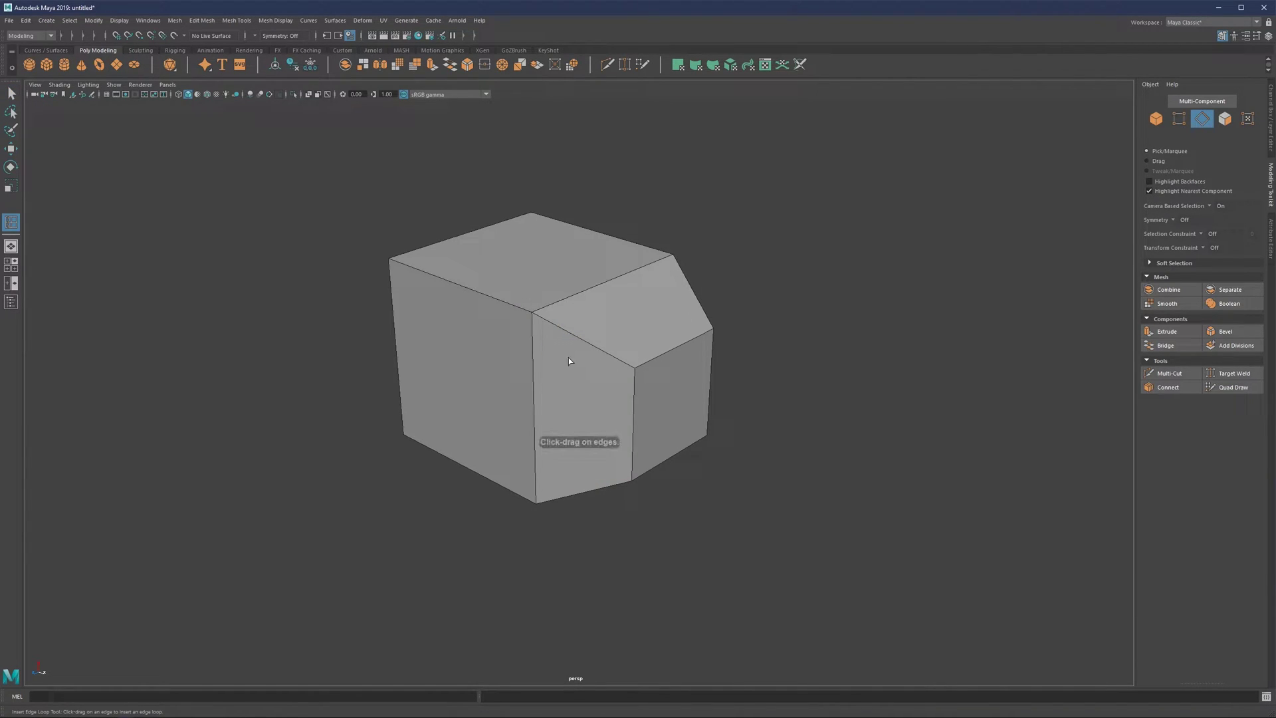
{"action": "left_click_drag", "start_coordinate": [521, 315], "coordinate": [526, 312], "text": "alt"}
{"action": "scroll", "coordinate": [519, 304], "scroll_direction": "up", "scroll_amount": 3}
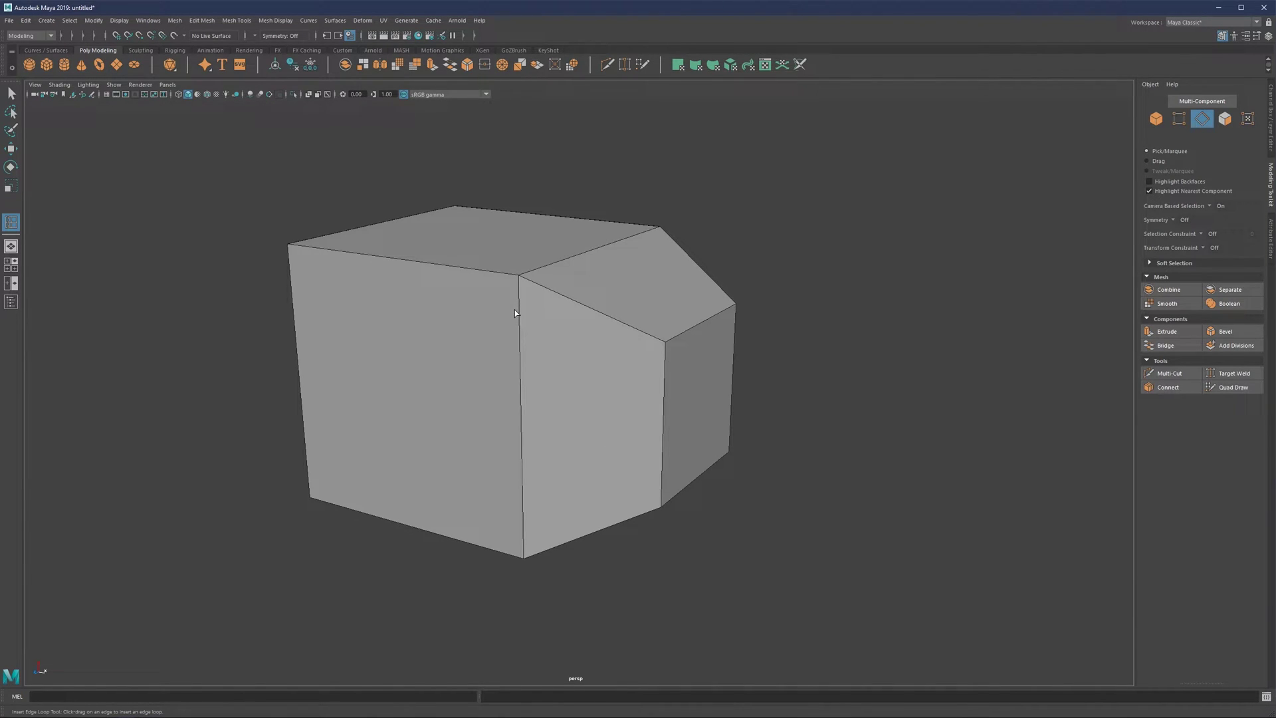
{"action": "right_click", "coordinate": [516, 310], "text": "ctrl+shift"}
{"action": "right_click_drag", "start_coordinate": [516, 310], "coordinate": [509, 341], "text": "ctrl+shift"}
{"action": "left_click", "coordinate": [521, 360]}
{"action": "left_click", "coordinate": [473, 327]}
{"action": "left_click", "coordinate": [611, 317]}
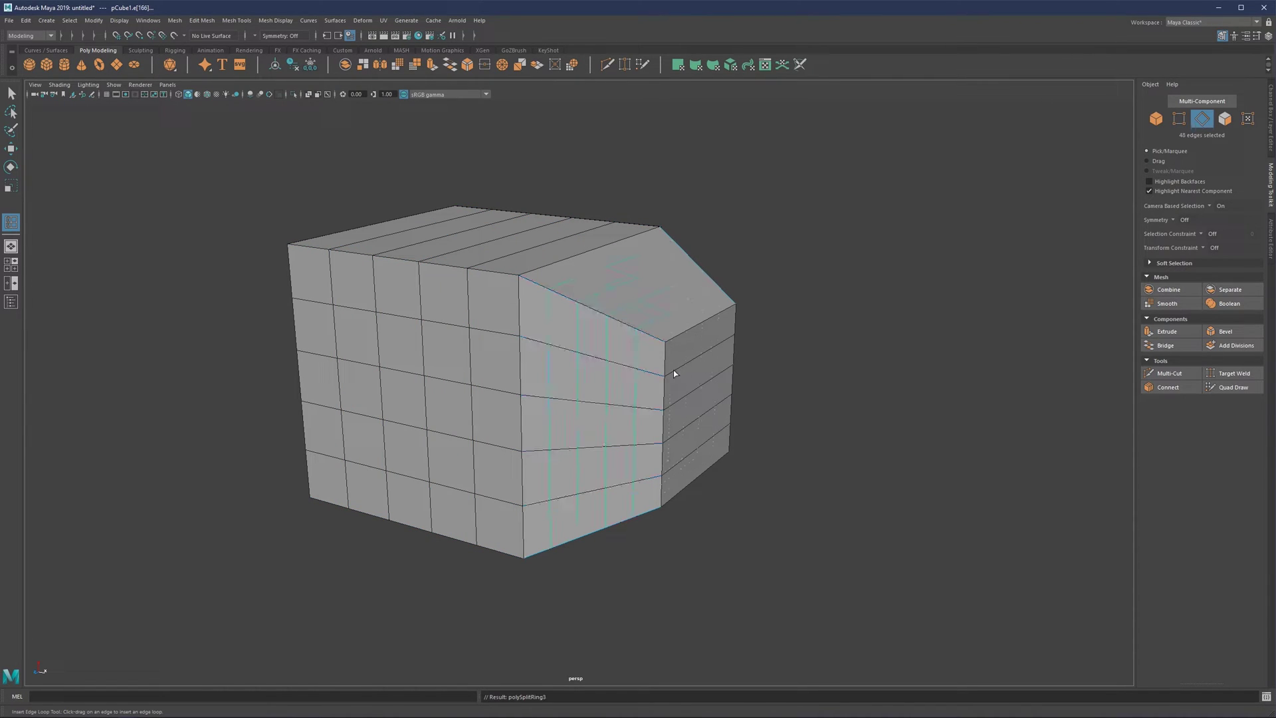
Undo the three sets of evenly spaced edge loops.
{"action": "key", "text": "ctrl+z"}
{"action": "key", "text": "ctrl+z"}
{"action": "key", "text": "ctrl+z"}
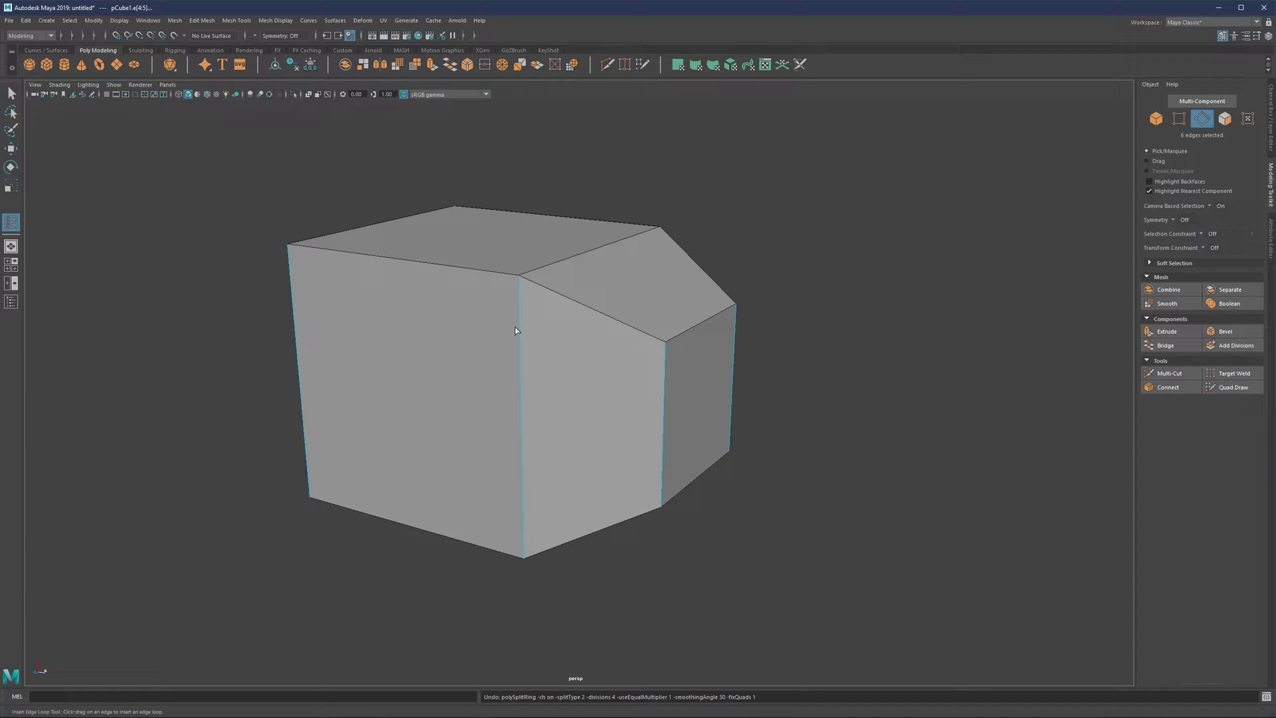
Set edge loop insertion to Relative Offset and insert several horizontal loops at different heights around the tapered mesh.
{"action": "right_click", "coordinate": [516, 329], "text": "shift"}
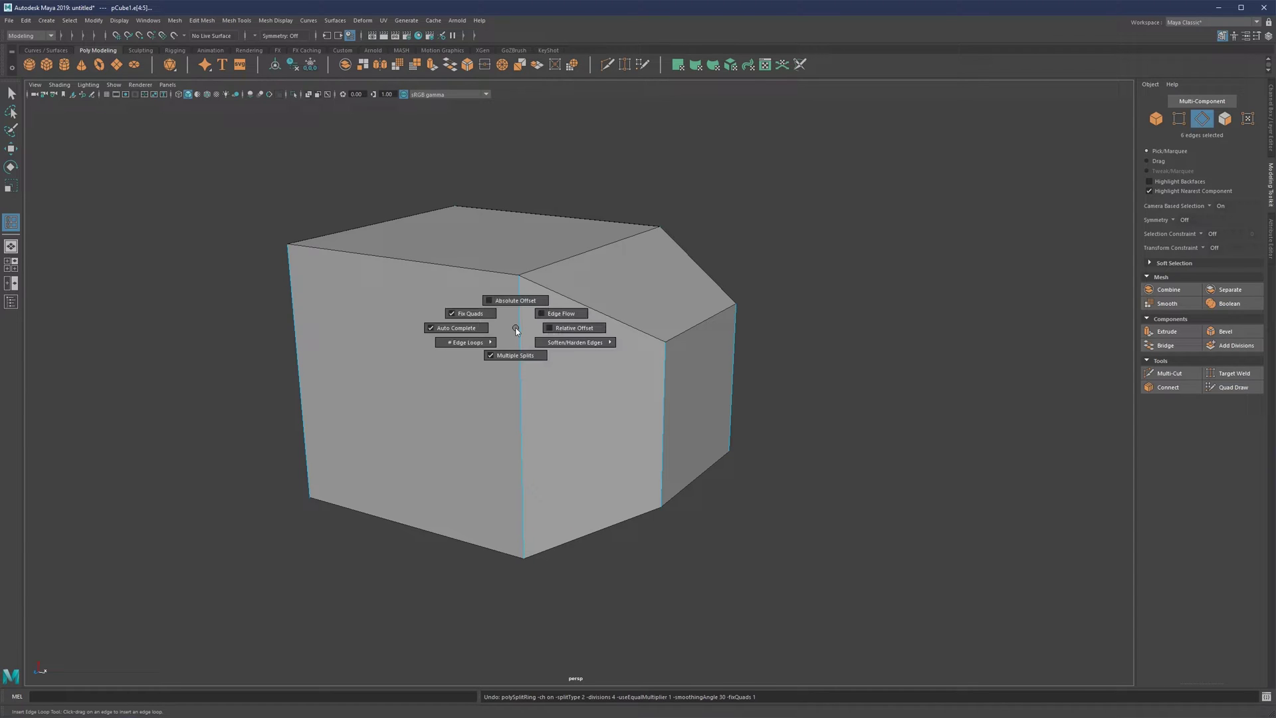
{"action": "right_click_drag", "start_coordinate": [516, 328], "coordinate": [573, 328], "text": "shift"}
{"action": "left_click", "coordinate": [666, 366]}
{"action": "left_click_drag", "start_coordinate": [667, 372], "coordinate": [667, 404], "text": "alt"}
{"action": "left_click", "coordinate": [662, 416]}
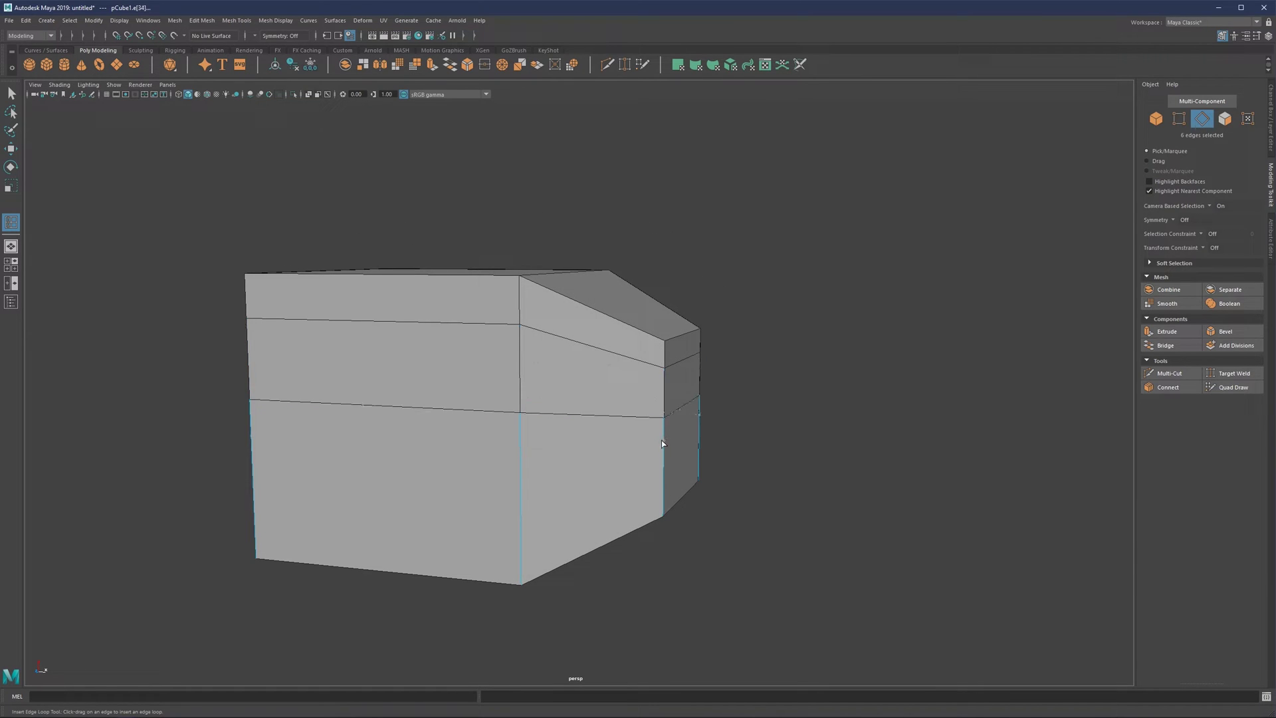
{"action": "left_click", "coordinate": [661, 464]}
{"action": "left_click_drag", "start_coordinate": [662, 464], "coordinate": [510, 524], "text": "alt"}
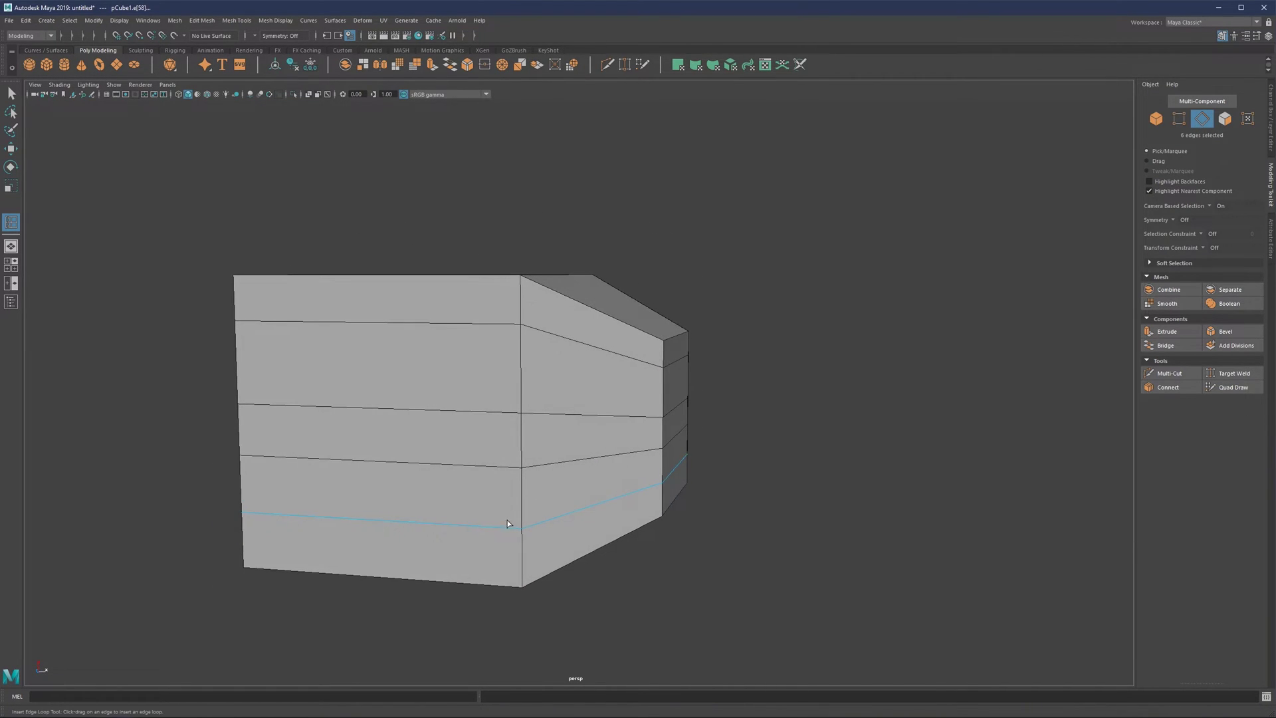
{"action": "left_click", "coordinate": [662, 346]}
{"action": "left_click_drag", "start_coordinate": [612, 328], "coordinate": [648, 339], "text": "alt"}
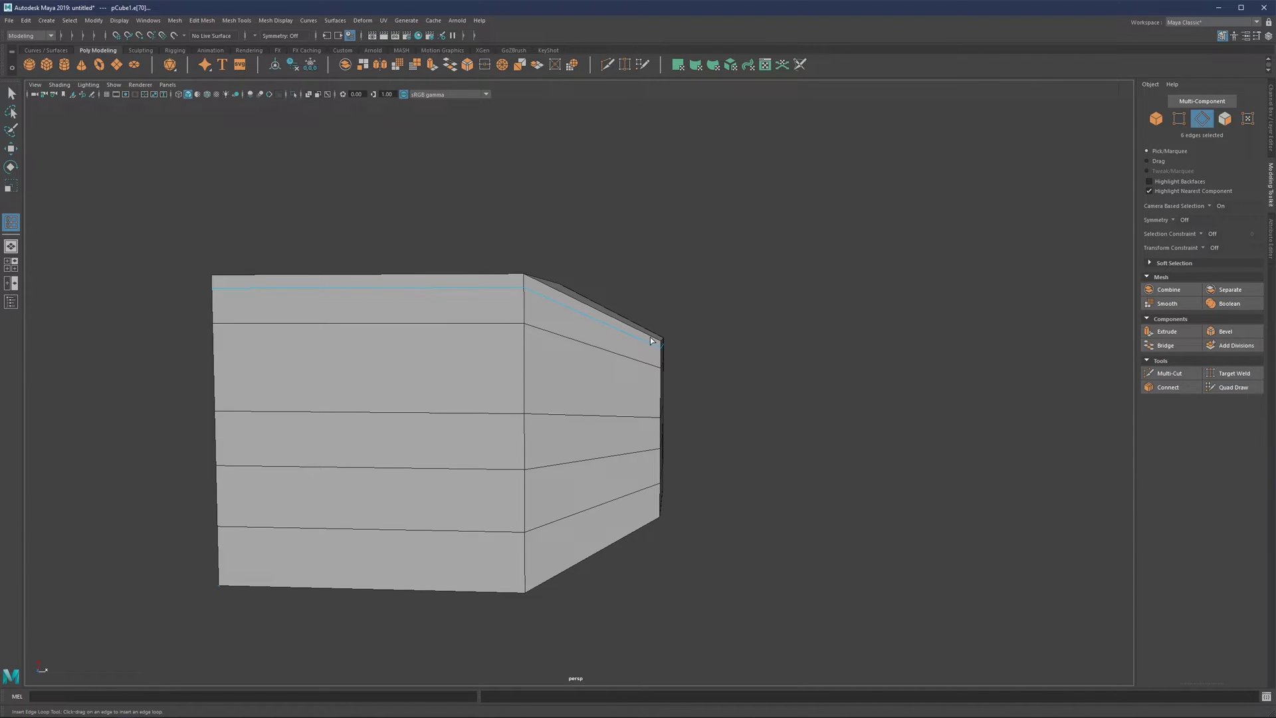
Undo all horizontal loops inserted with Relative Offset.
{"action": "key", "text": "ctrl+z"}
{"action": "key", "text": "ctrl+z"}
{"action": "key", "text": "ctrl+z"}
{"action": "key", "text": "ctrl+z"}
{"action": "key", "text": "ctrl+z"}
{"action": "key", "text": "ctrl+z"}
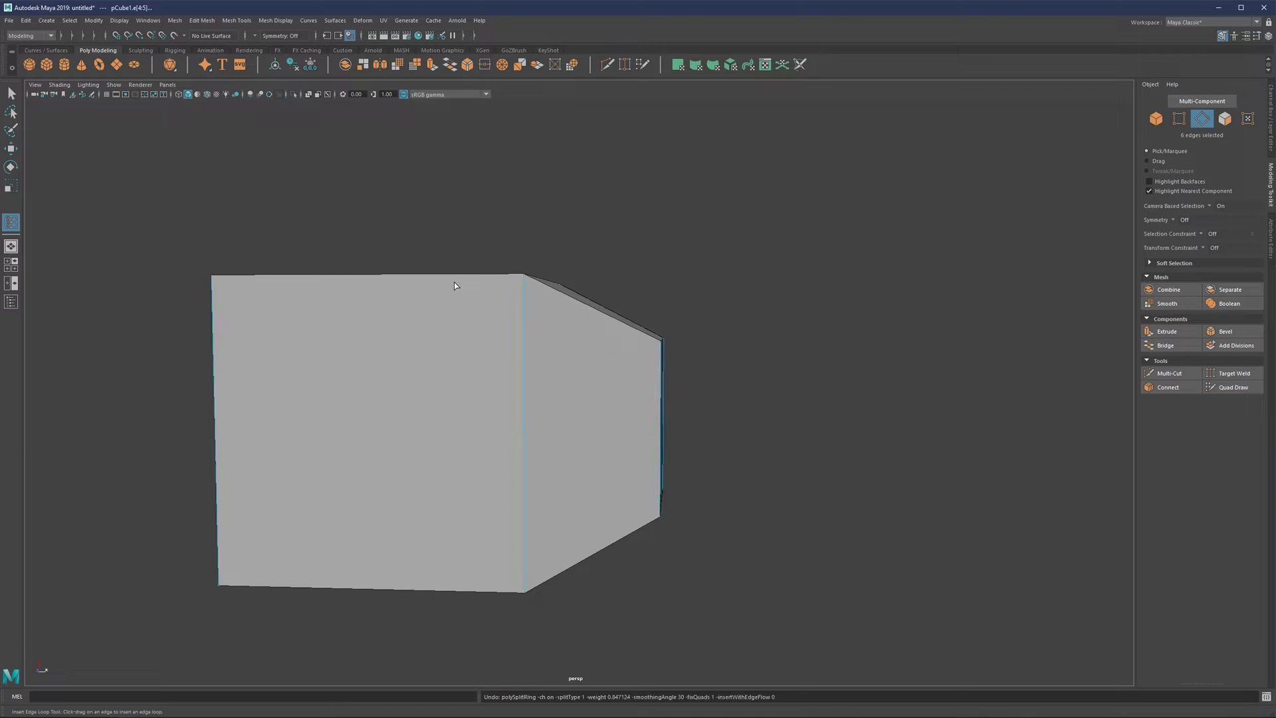
Switch edge loop insertion to an absolute offset and insert horizontal loops near the tapered mesh's upper and lower edges.
{"action": "right_click_drag", "start_coordinate": [580, 352], "coordinate": [578, 325]}
{"action": "left_click", "coordinate": [522, 290]}
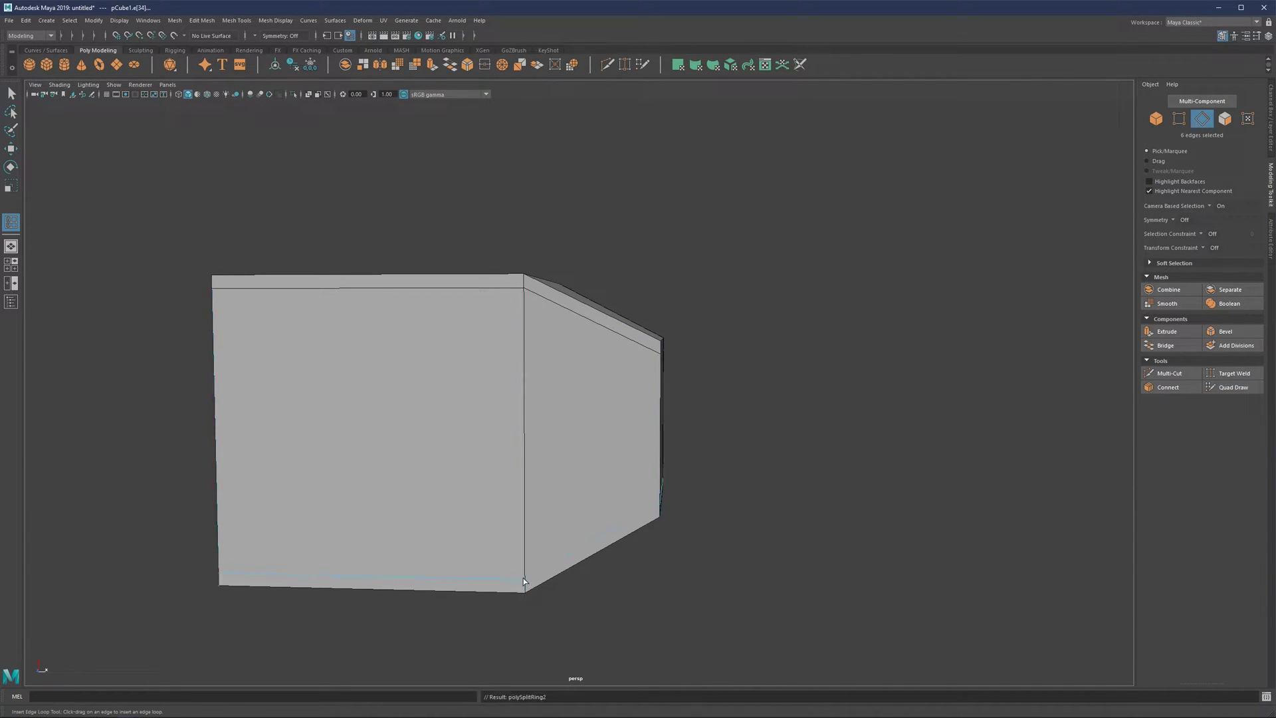
{"action": "left_click_drag", "start_coordinate": [620, 362], "coordinate": [572, 336], "text": "alt"}
{"action": "scroll", "coordinate": [619, 344], "scroll_direction": "up", "scroll_amount": 3}
{"action": "left_click_drag", "start_coordinate": [650, 323], "coordinate": [557, 312], "text": "alt"}
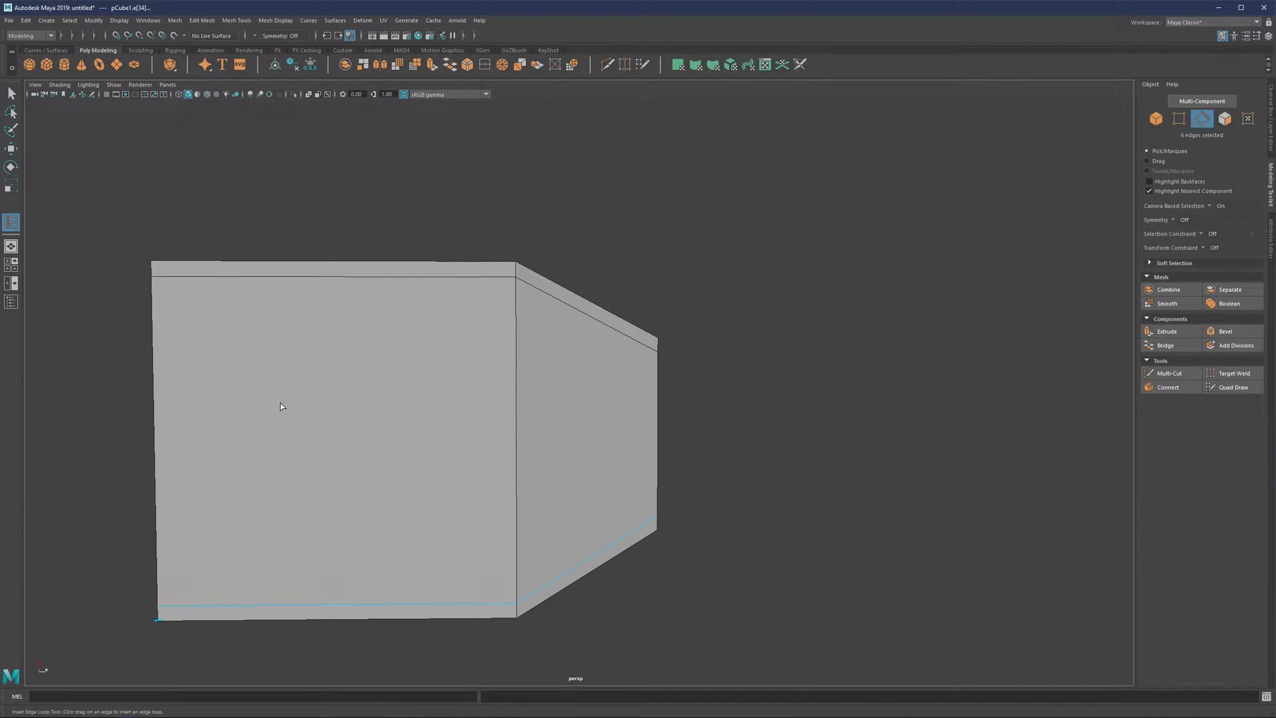
{"action": "left_click_drag", "start_coordinate": [502, 321], "coordinate": [490, 321], "text": "alt"}
Undo the horizontal loops inserted with the absolute offset and leave the Insert Edge Loop tool.
{"action": "key", "text": "ctrl+z"}
{"action": "key", "text": "ctrl+z"}
{"action": "key", "text": "ctrl+z"}
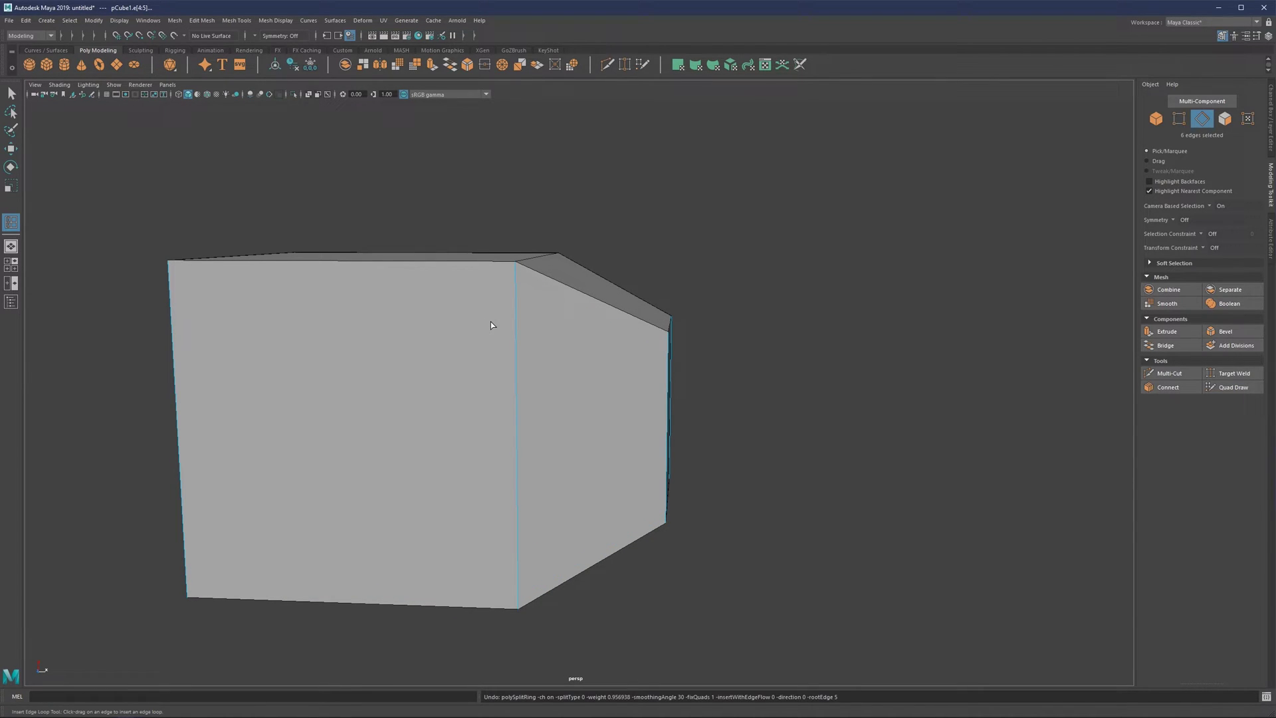
{"action": "left_click_drag", "start_coordinate": [505, 319], "coordinate": [514, 287], "text": "alt"}
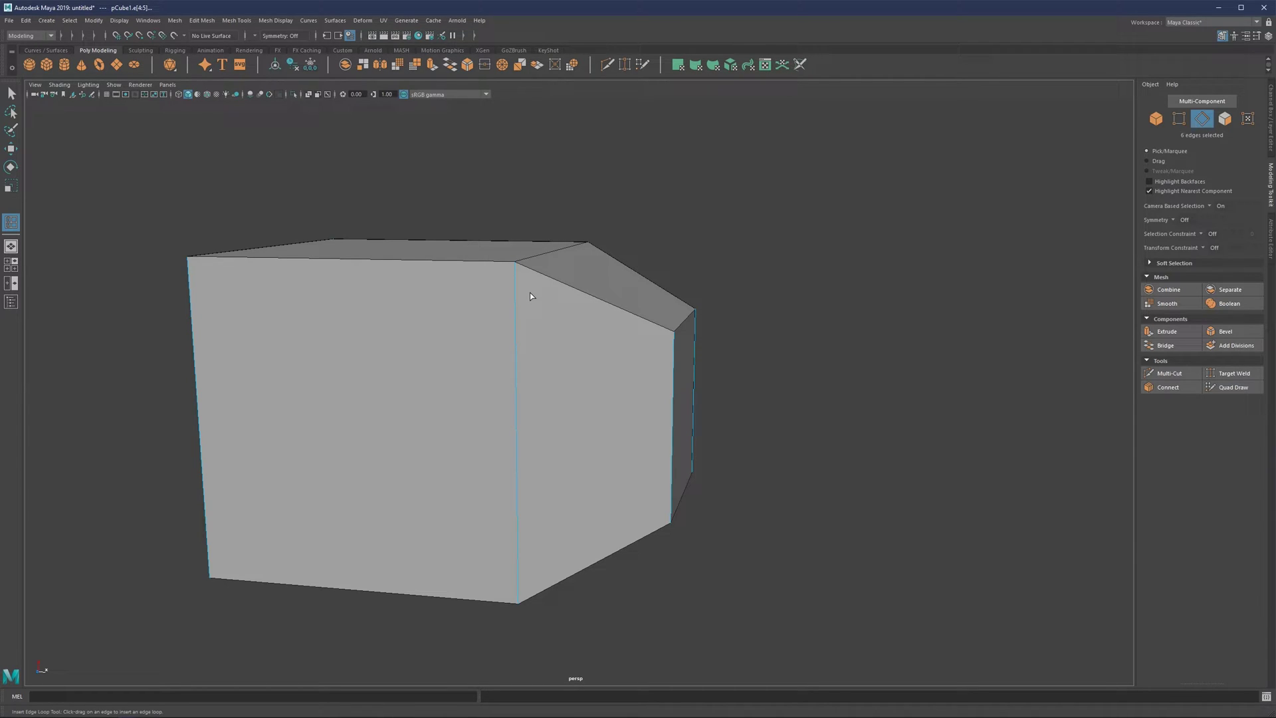
{"action": "scroll", "coordinate": [536, 293], "scroll_direction": "down", "scroll_amount": 3}
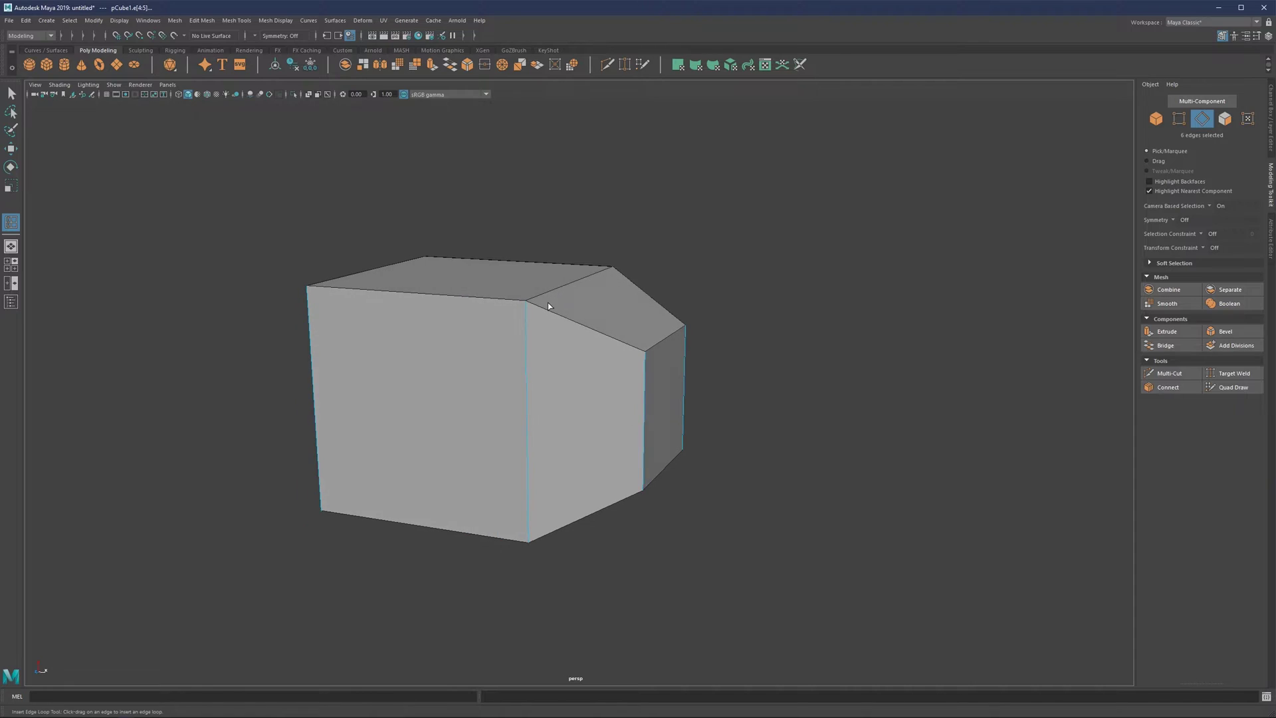
{"action": "key", "text": "q"}
{"action": "left_click_drag", "start_coordinate": [555, 302], "coordinate": [576, 293], "text": "alt"}
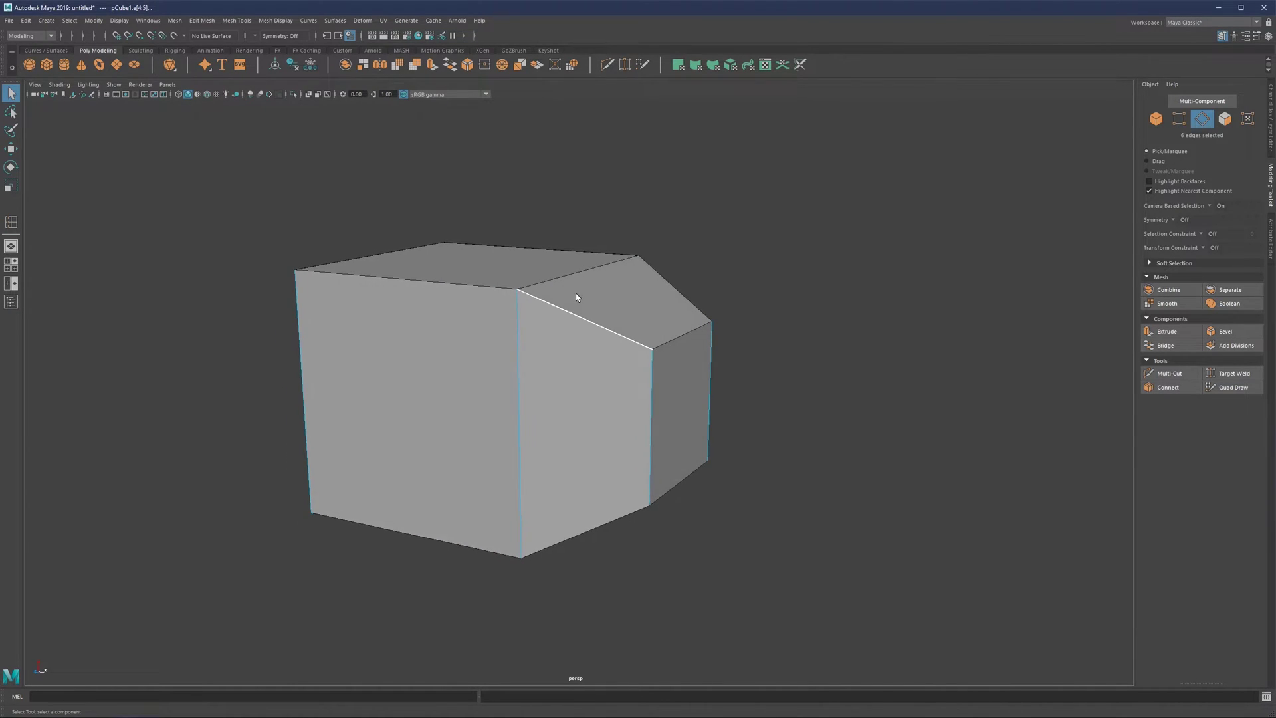
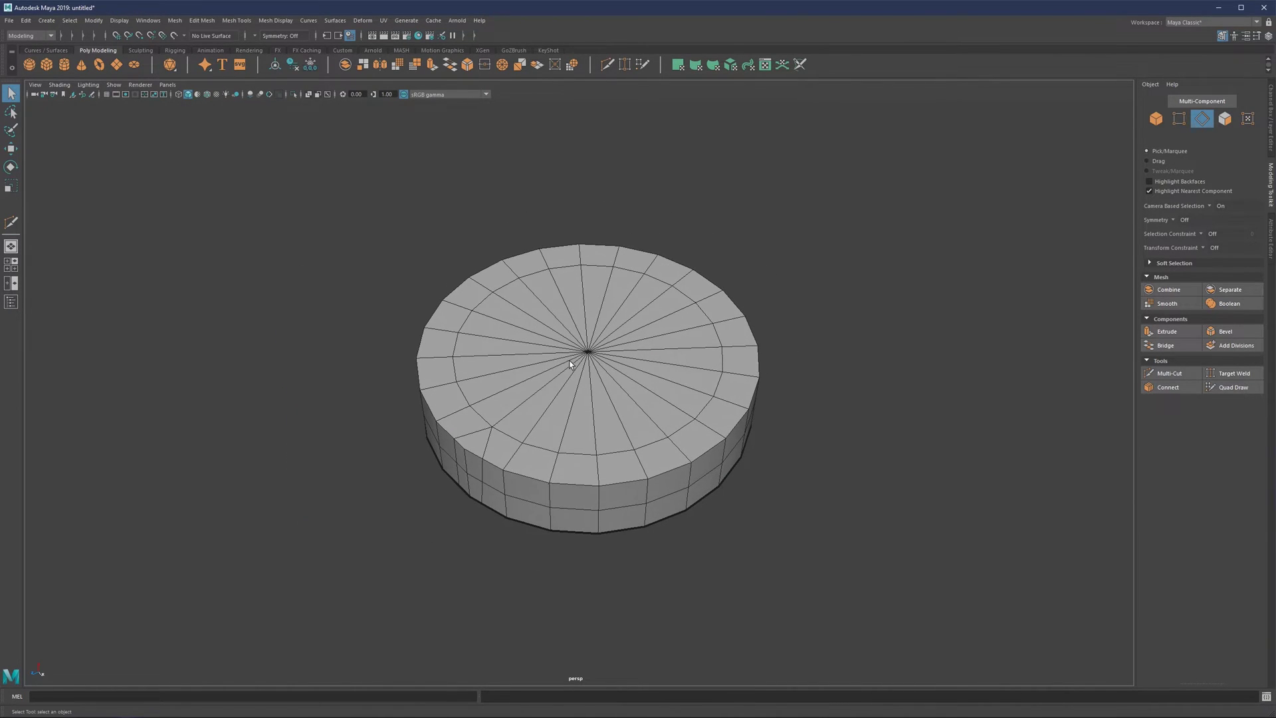
Select and clear the edge ring in the cylinder cap's outer band, and preview a Multi-Cut edge loop there without cutting.
{"action": "left_click", "coordinate": [741, 343]}
{"action": "double_click", "coordinate": [730, 316], "text": "shift"}
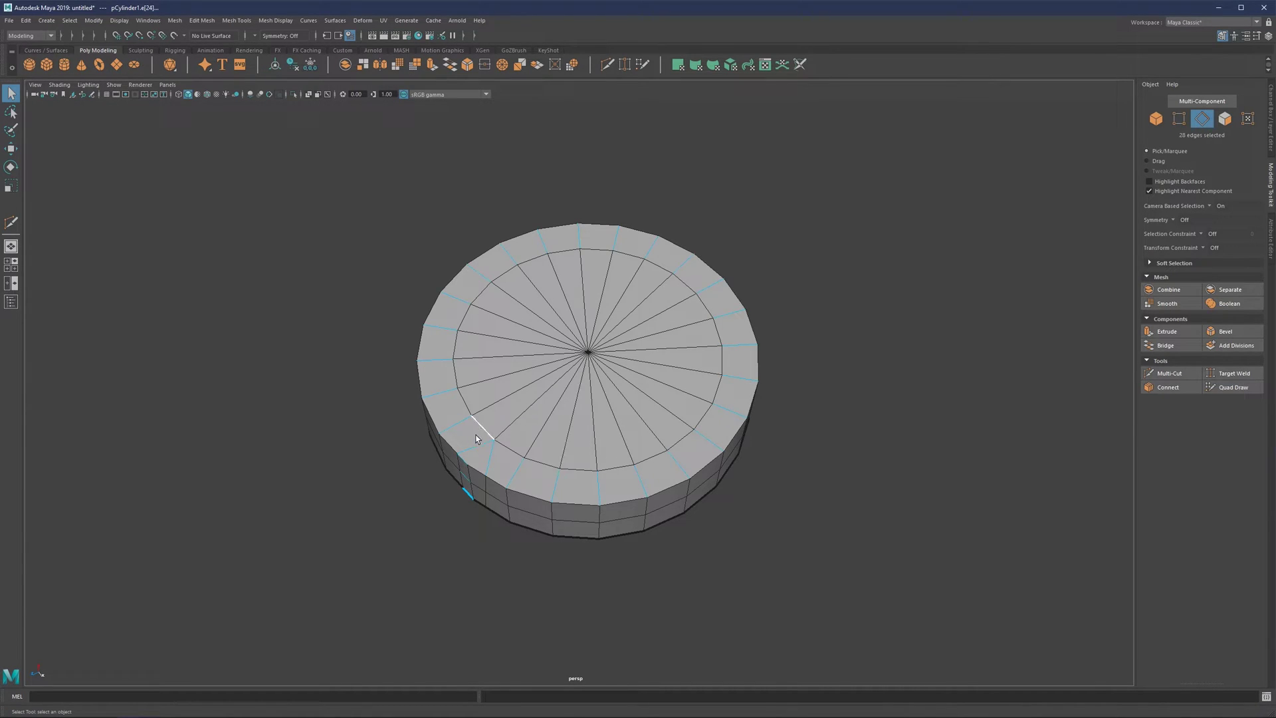
{"action": "left_click_drag", "start_coordinate": [473, 436], "coordinate": [509, 453], "text": "alt"}
{"action": "left_click", "coordinate": [755, 474]}
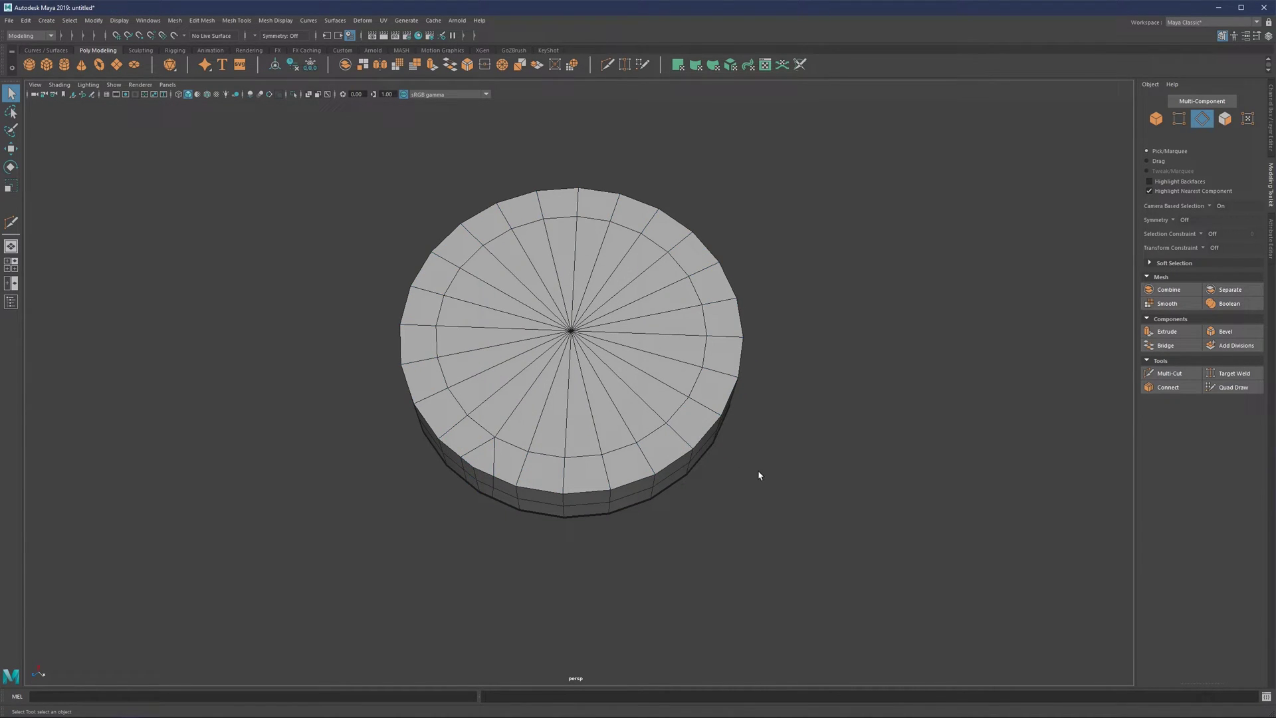
{"action": "left_click", "coordinate": [1170, 373]}
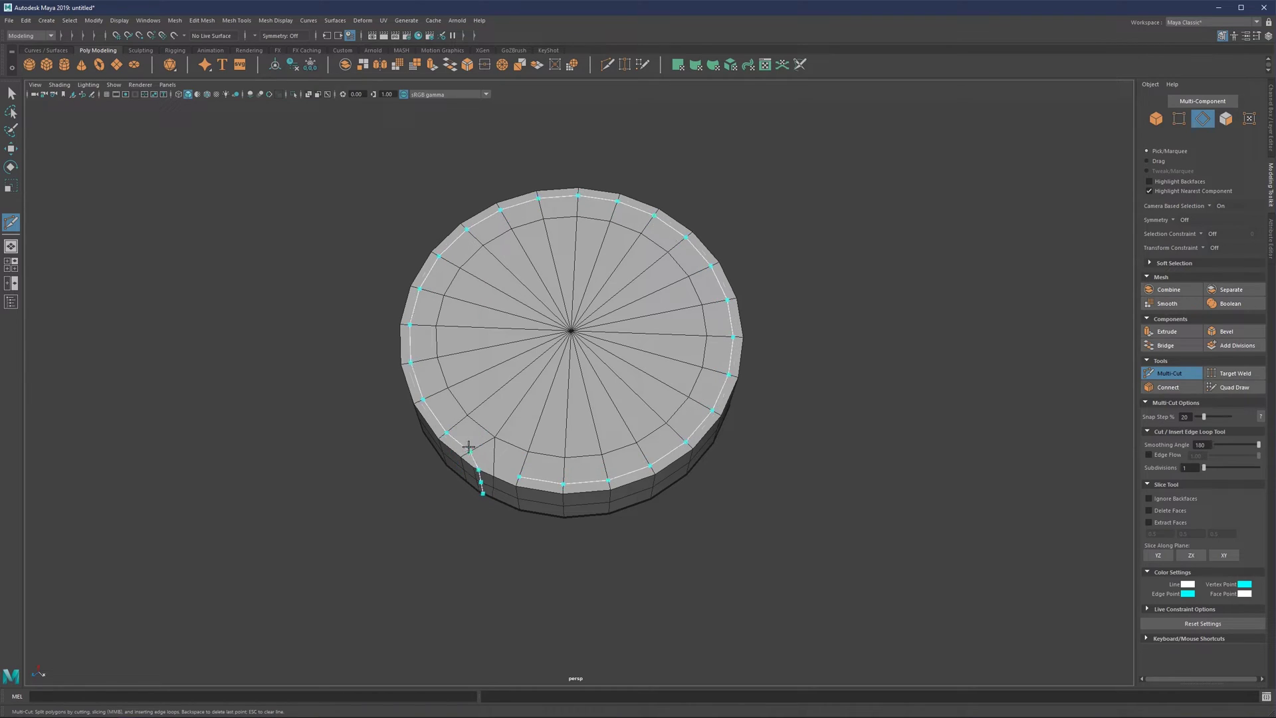
{"action": "key", "text": "q"}
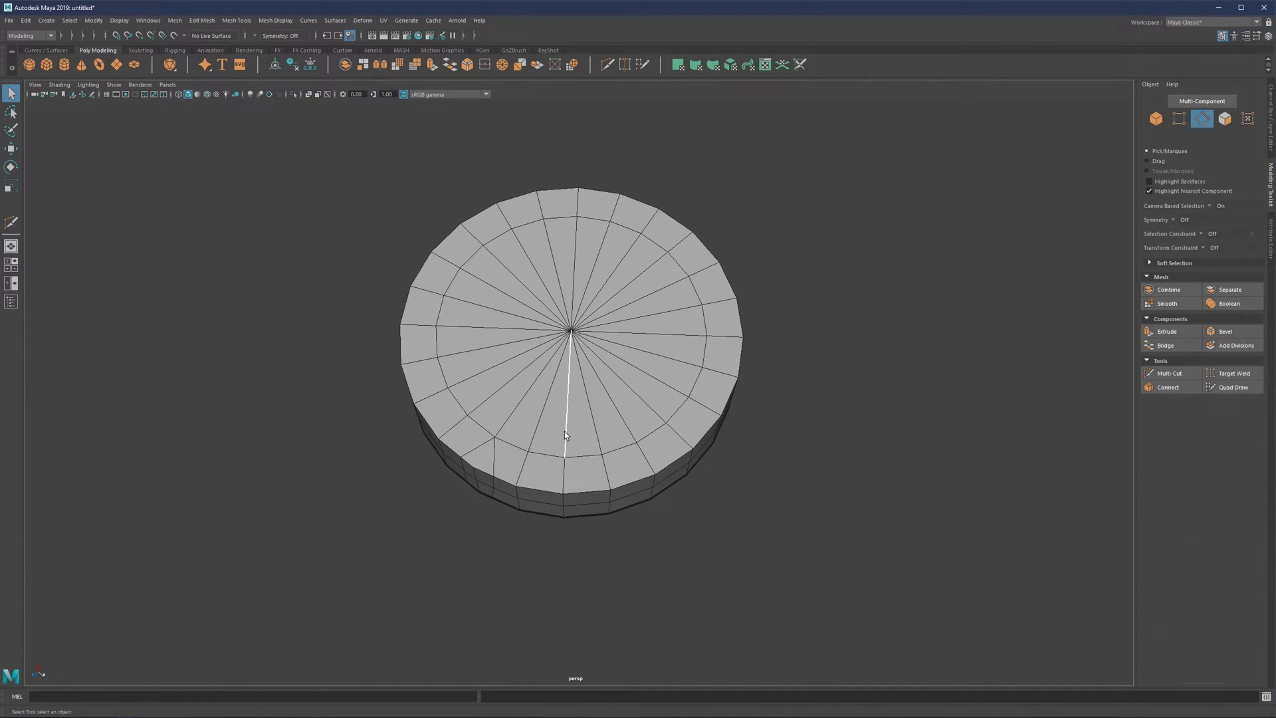
Insert an edge loop in the cylinder cap's outer band with the Insert Edge Loop tool, and undo it.
{"action": "middle_click_drag", "start_coordinate": [543, 426], "coordinate": [539, 390], "text": "alt"}
{"action": "left_click_drag", "start_coordinate": [540, 390], "coordinate": [554, 368], "text": "alt"}
{"action": "scroll", "coordinate": [552, 368], "scroll_direction": "up", "scroll_amount": 3}
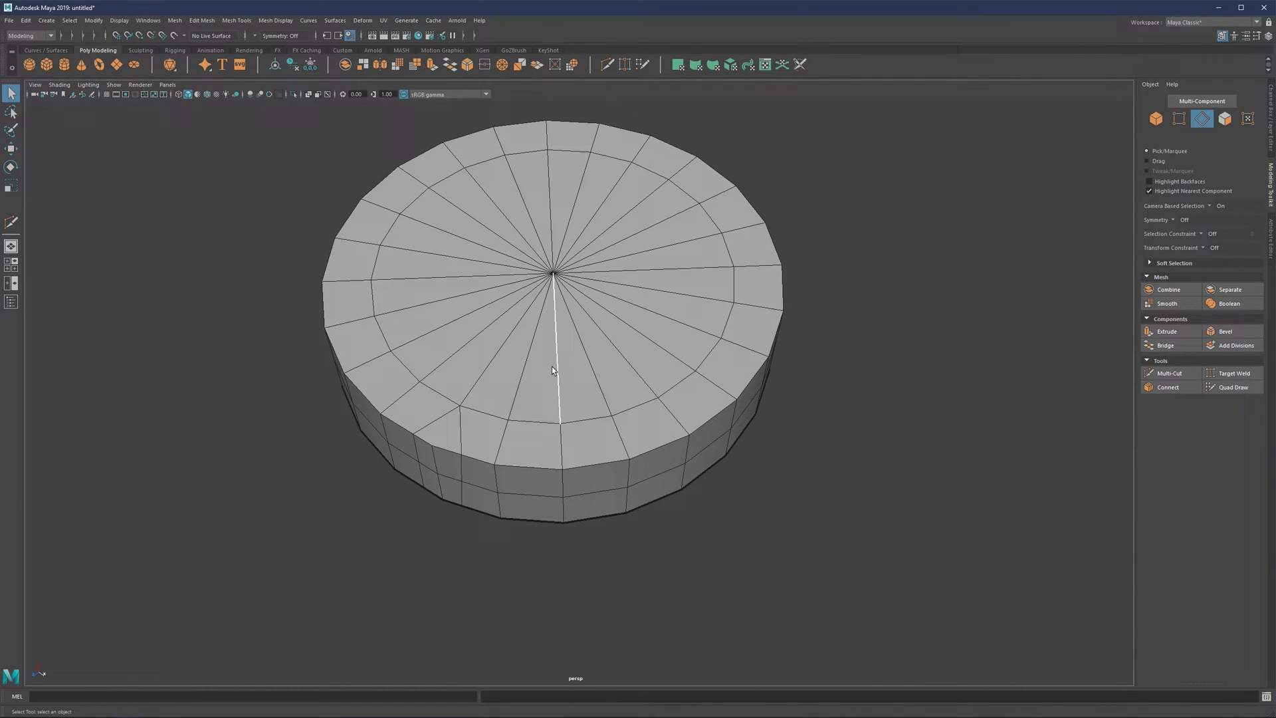
{"action": "right_click", "coordinate": [516, 316], "text": "shift"}
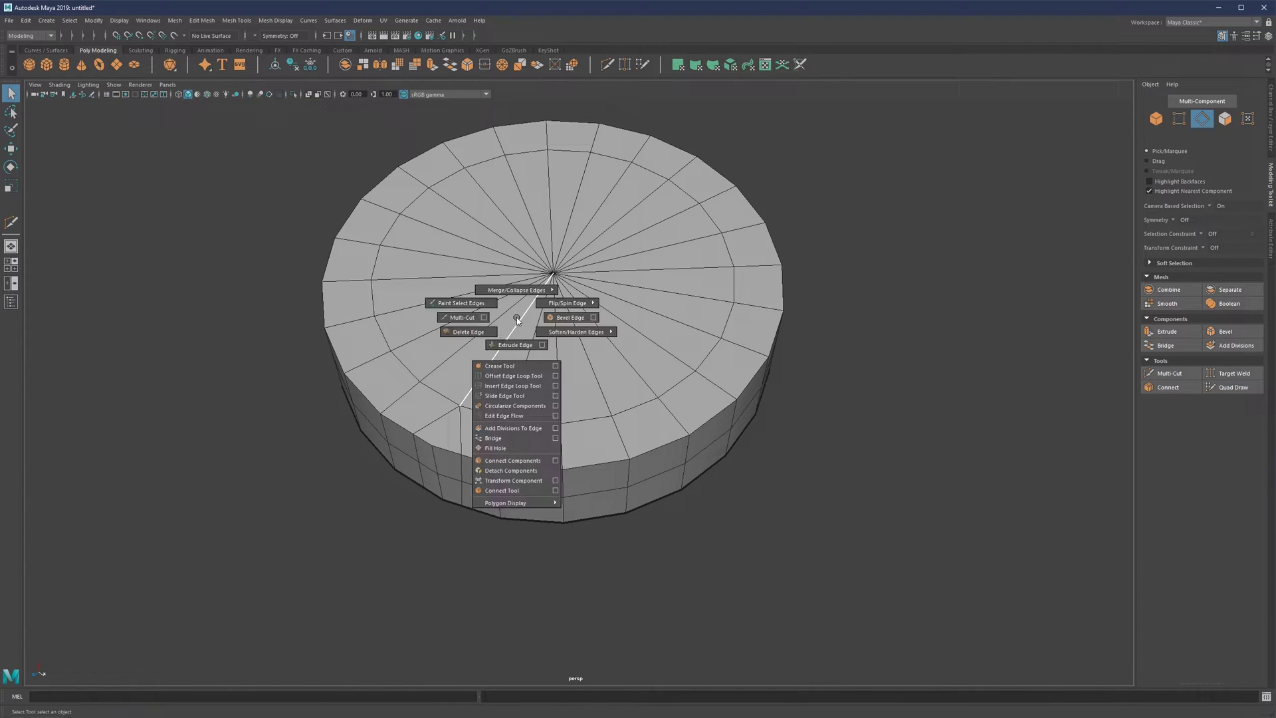
{"action": "left_click", "coordinate": [512, 385]}
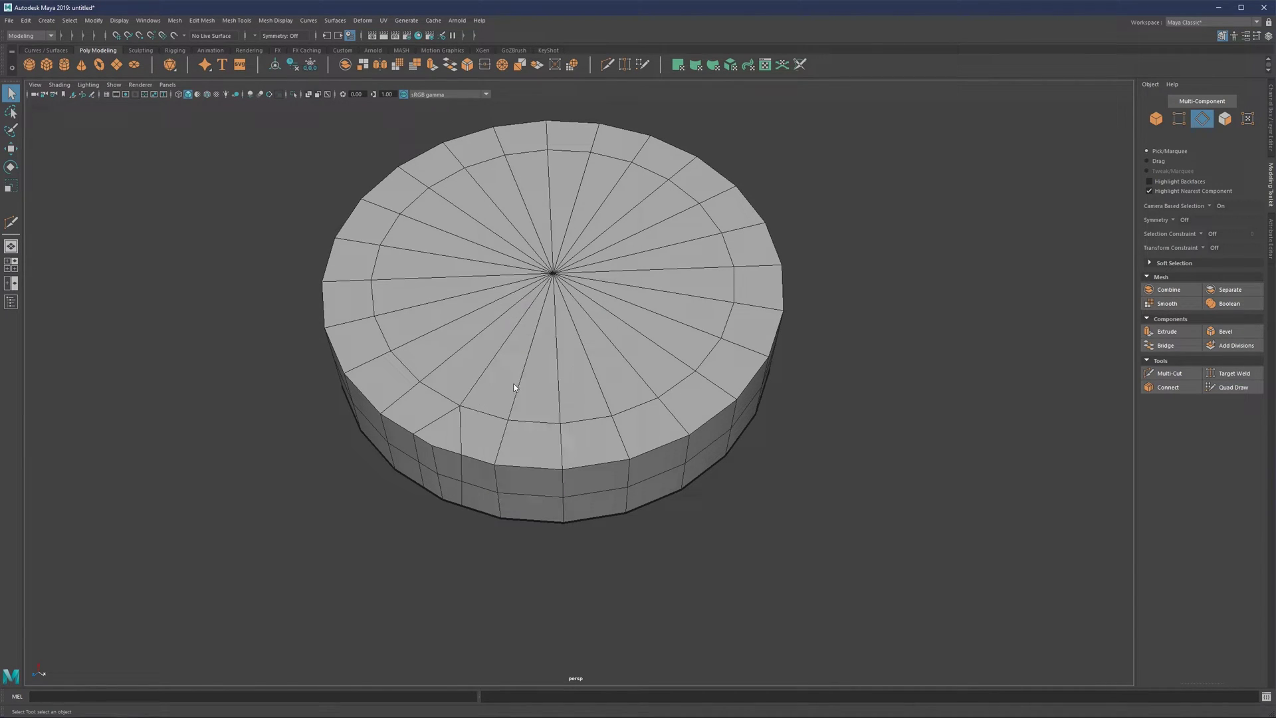
{"action": "left_click", "coordinate": [504, 452]}
{"action": "right_click", "coordinate": [568, 409], "text": "shift"}
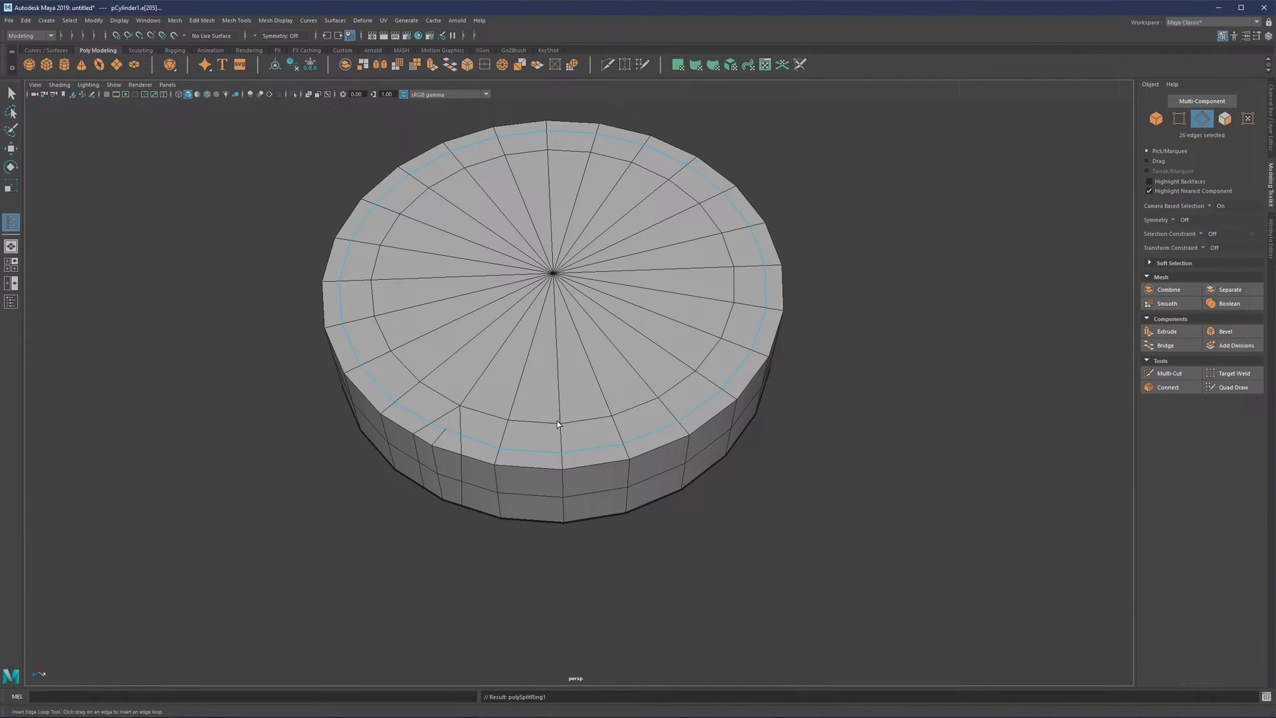
{"action": "key", "text": "ctrl+z"}
Insert another edge loop slightly closer to the cylinder cap's rim, inspect where it ends at the irregular faces, and undo it.
{"action": "scroll", "coordinate": [465, 435], "scroll_direction": "up", "scroll_amount": 3}
{"action": "middle_click_drag", "start_coordinate": [487, 432], "coordinate": [549, 419], "text": "alt"}
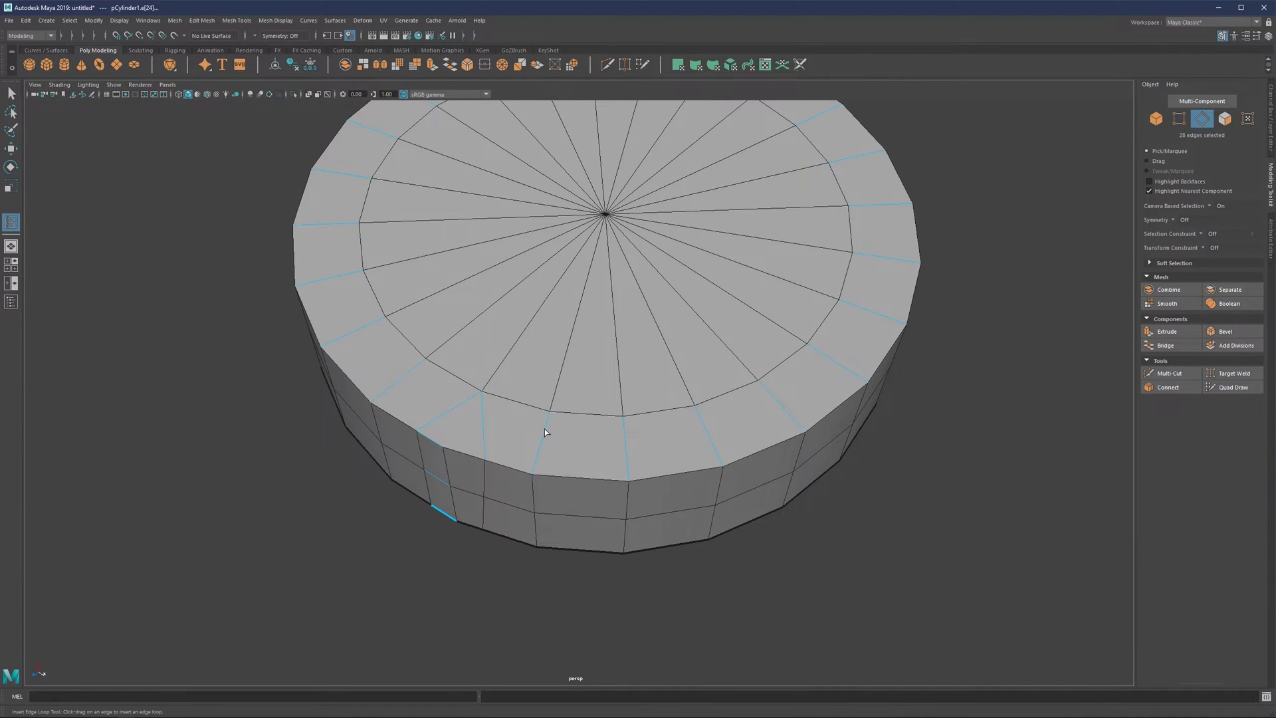
{"action": "left_click_drag", "start_coordinate": [537, 453], "coordinate": [528, 451]}
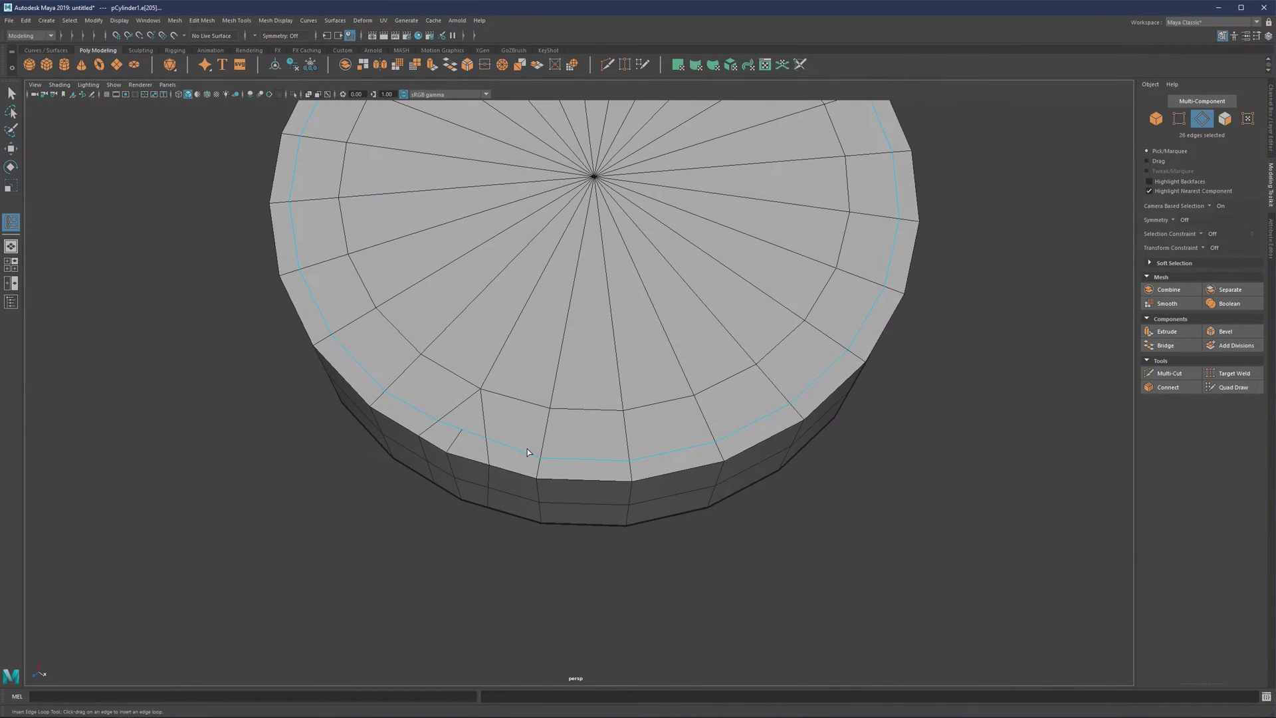
{"action": "scroll", "coordinate": [452, 435], "scroll_direction": "down", "scroll_amount": 5}
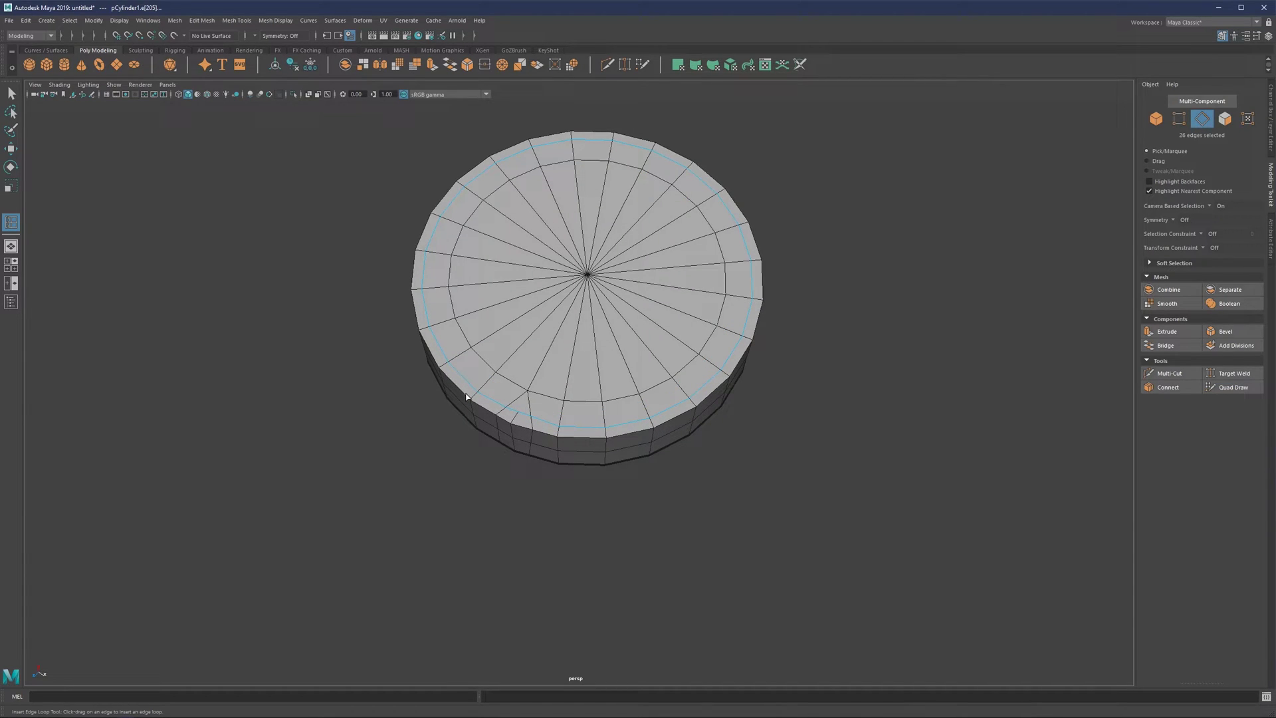
{"action": "key", "text": "ctrl+z"}
Leave the Insert Edge Loop tool and delete the whole cylinder.
{"action": "key", "text": "q"}
{"action": "key", "text": "F11"}
{"action": "left_click", "coordinate": [554, 329]}
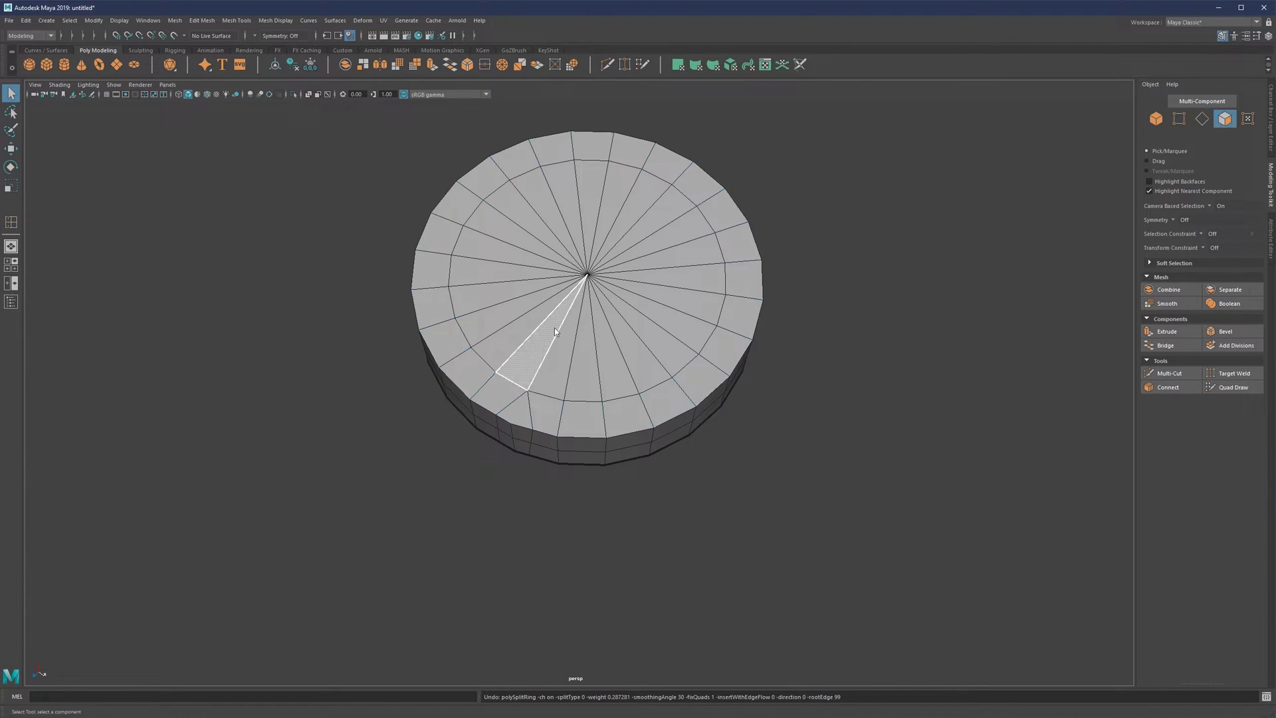
{"action": "key", "text": "F8"}
{"action": "key", "text": "Delete"}
Create a polygon cube and scale it down vertically into a flat block.
{"action": "right_click", "coordinate": [593, 289], "text": "shift"}
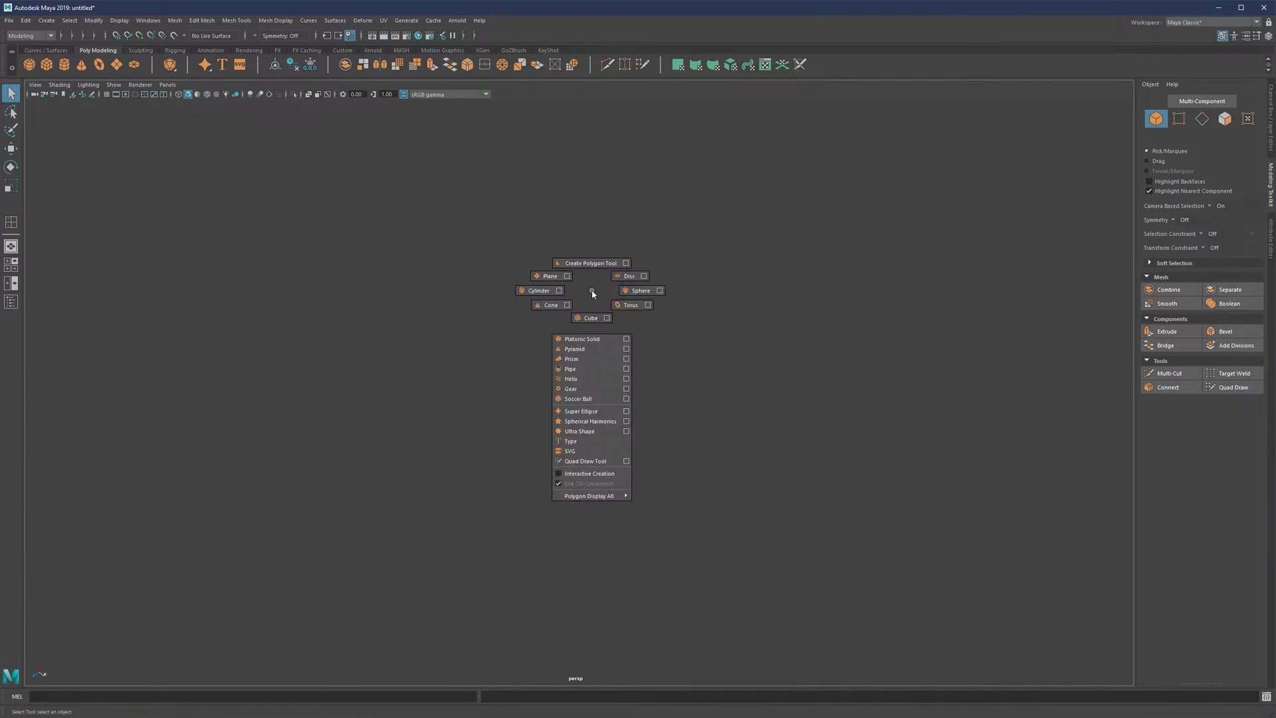
{"action": "left_click", "coordinate": [590, 318]}
{"action": "key", "text": "r"}
{"action": "left_click_drag", "start_coordinate": [590, 291], "coordinate": [573, 342]}
Delete every face of the flattened cube except the top one by inverting the top face selection.
{"action": "key", "text": "F11"}
{"action": "left_click", "coordinate": [568, 341]}
{"action": "right_click", "coordinate": [764, 291]}
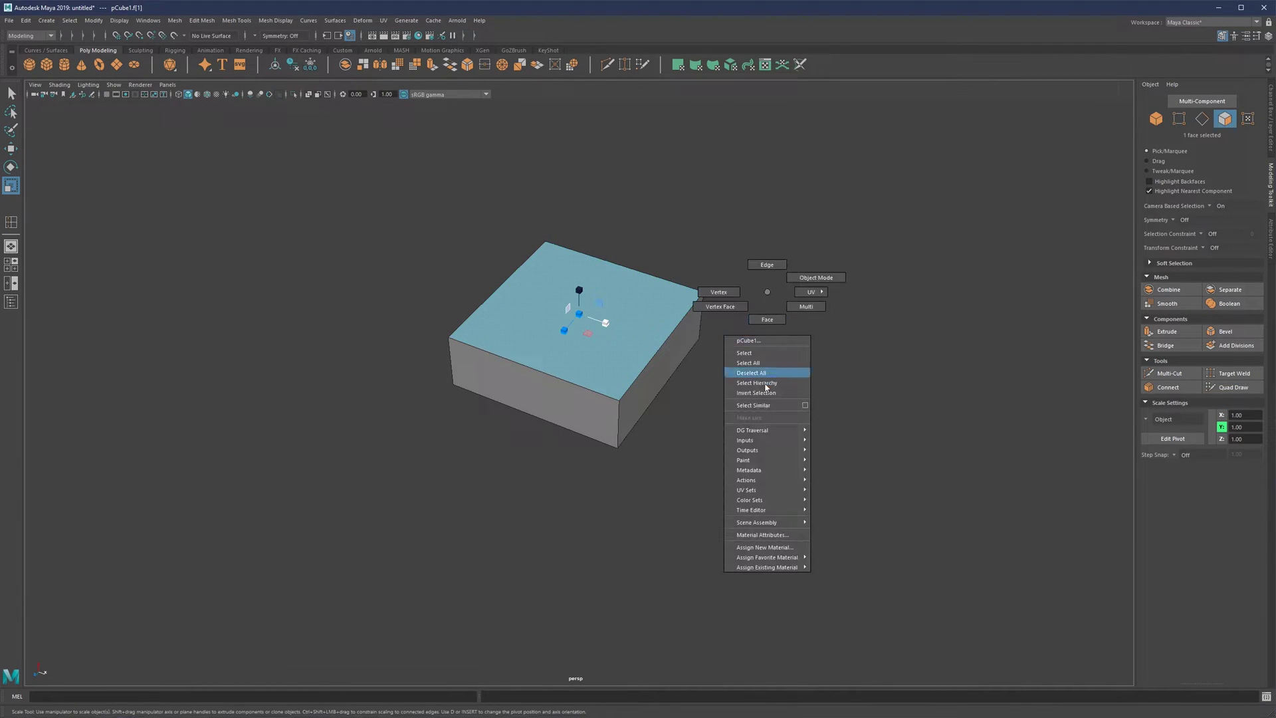
{"action": "left_click", "coordinate": [767, 393]}
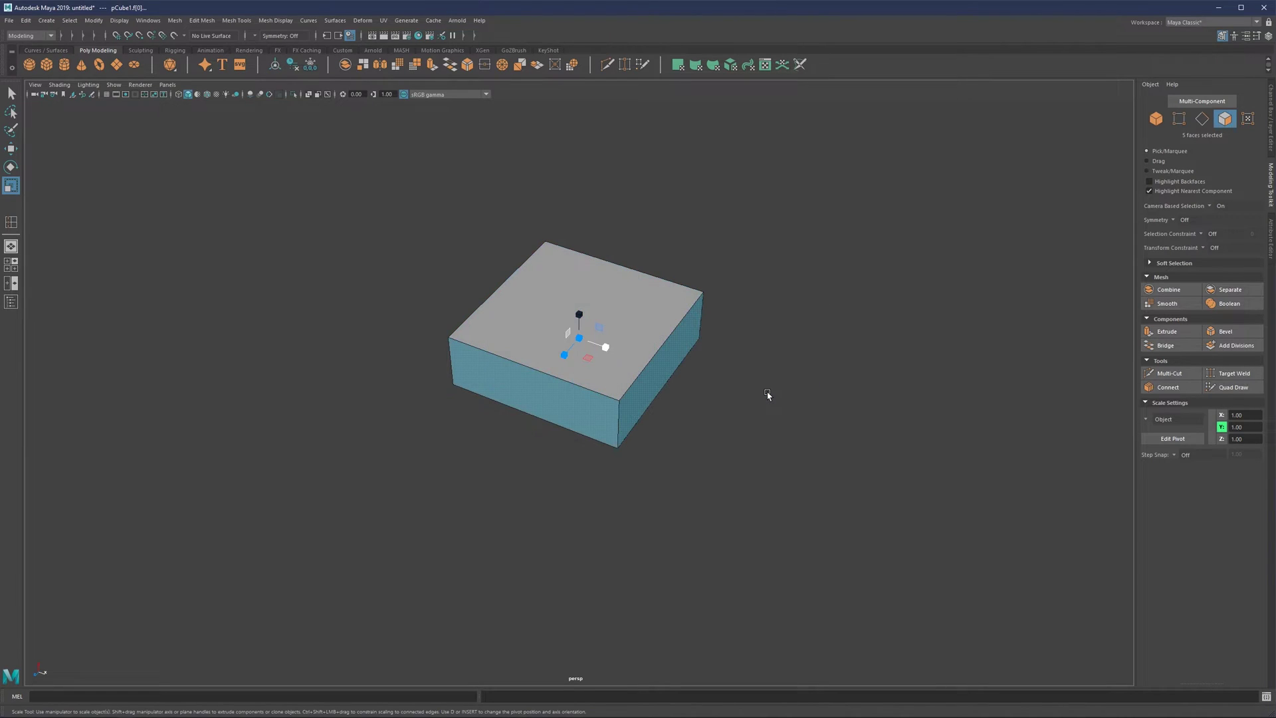
{"action": "key", "text": "Delete"}
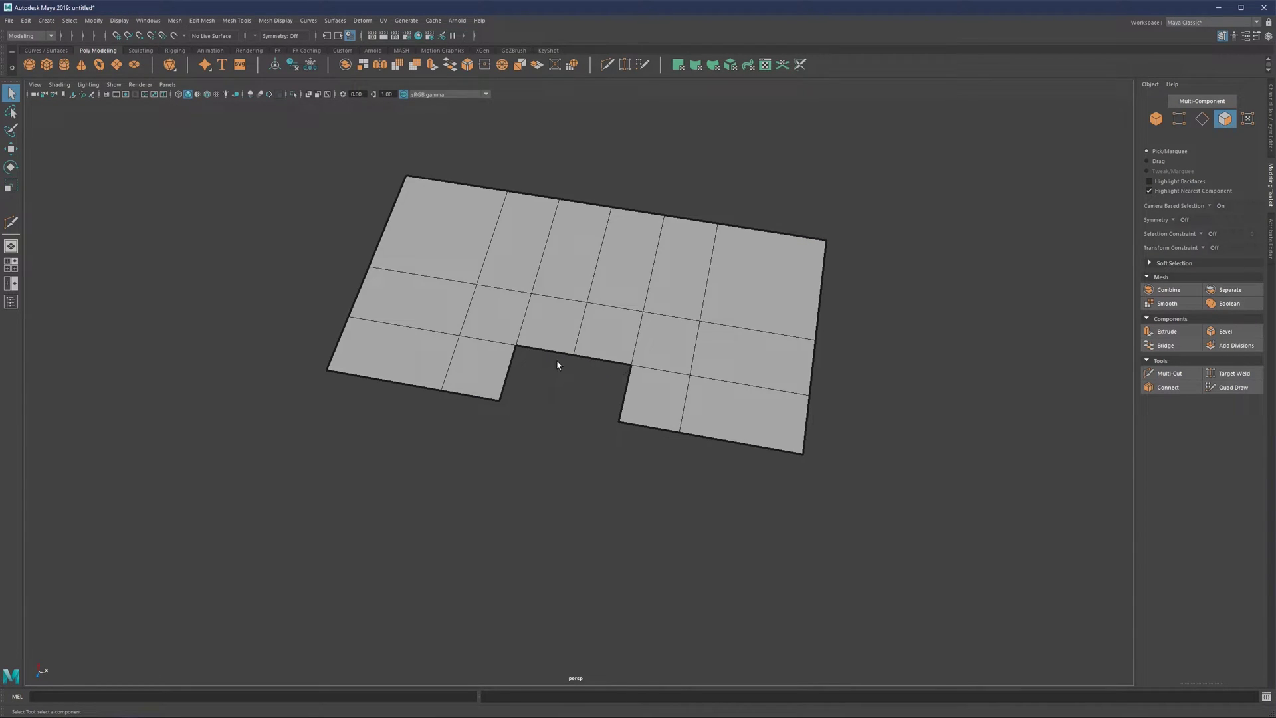
Cut a supporting edge path point by point around the flat mesh's rectangular notch with Multi-Cut.
{"action": "middle_click_drag", "start_coordinate": [556, 366], "coordinate": [545, 384], "text": "alt"}
{"action": "left_click_drag", "start_coordinate": [535, 382], "coordinate": [521, 378], "text": "alt"}
{"action": "scroll", "coordinate": [515, 380], "scroll_direction": "up", "scroll_amount": 2}
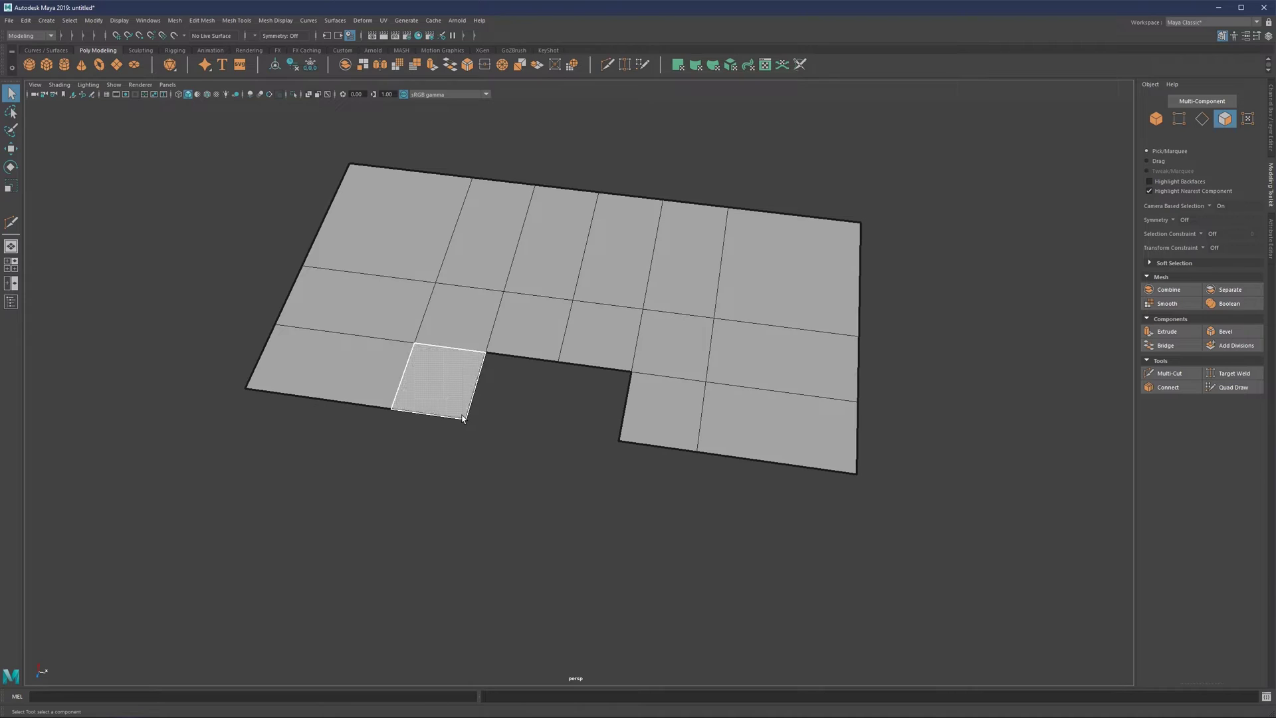
{"action": "key", "text": "F10"}
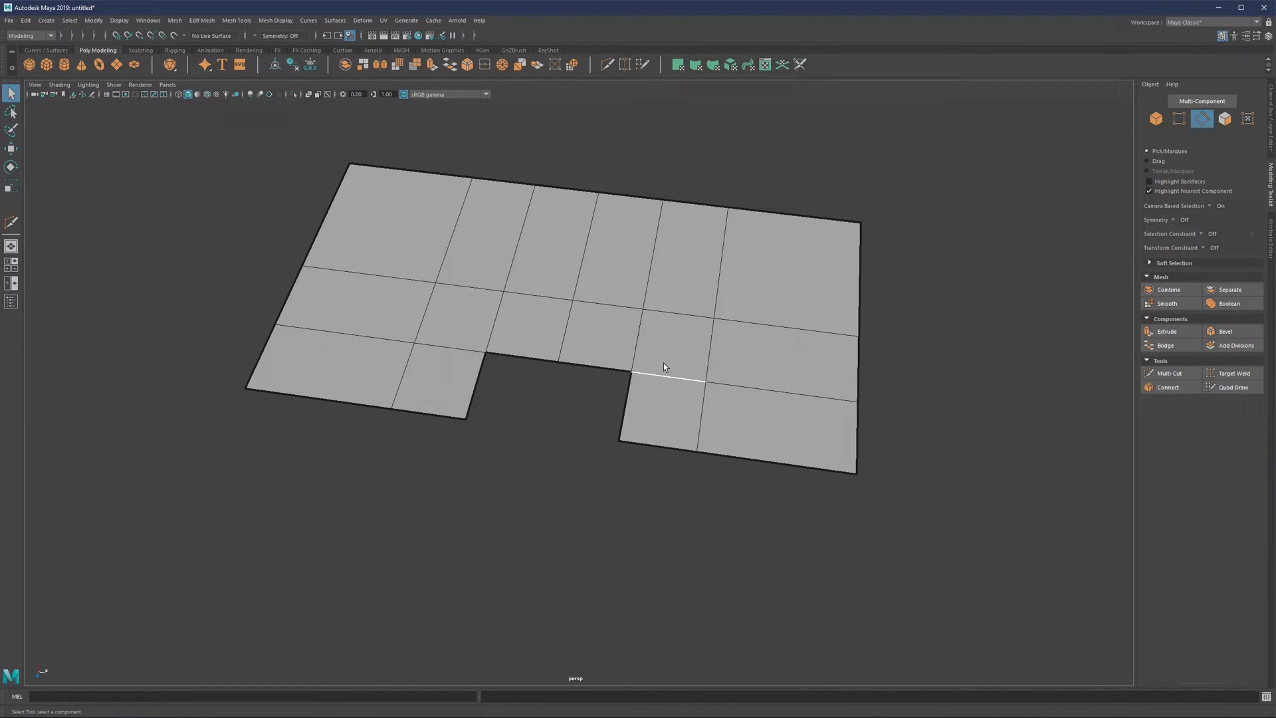
{"action": "left_click", "coordinate": [1169, 372]}
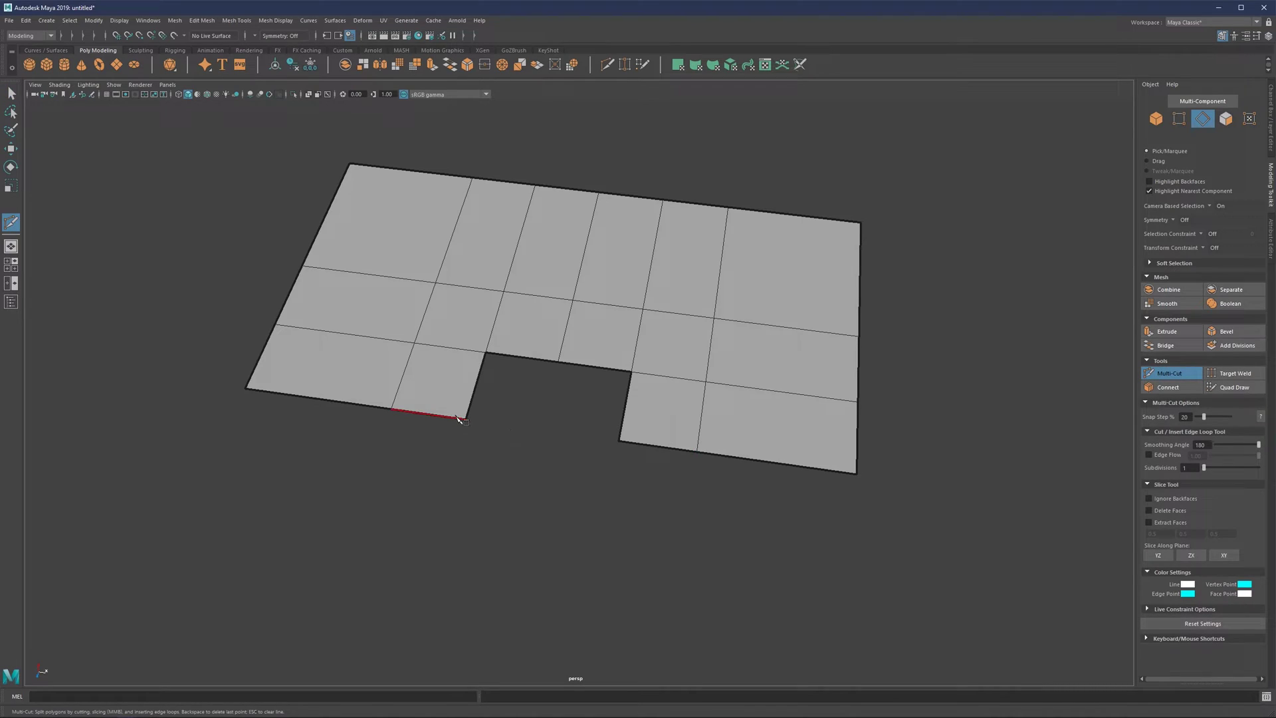
{"action": "left_click", "coordinate": [488, 345]}
{"action": "left_click", "coordinate": [560, 350]}
{"action": "left_click", "coordinate": [633, 361]}
{"action": "left_click", "coordinate": [645, 373]}
{"action": "left_click", "coordinate": [636, 444]}
{"action": "right_click", "coordinate": [636, 444]}
Undo the Multi-Cut path around the notch and return to the Select tool.
{"action": "key", "text": "ctrl+z"}
{"action": "key", "text": "ctrl+z"}
{"action": "key", "text": "q"}
Insert an edge path around the notch through the seven edges bordering it, using Insert Edge Loop with automatic loop completion off.
{"action": "left_click", "coordinate": [434, 412]}
{"action": "left_click", "coordinate": [561, 339], "text": "shift"}
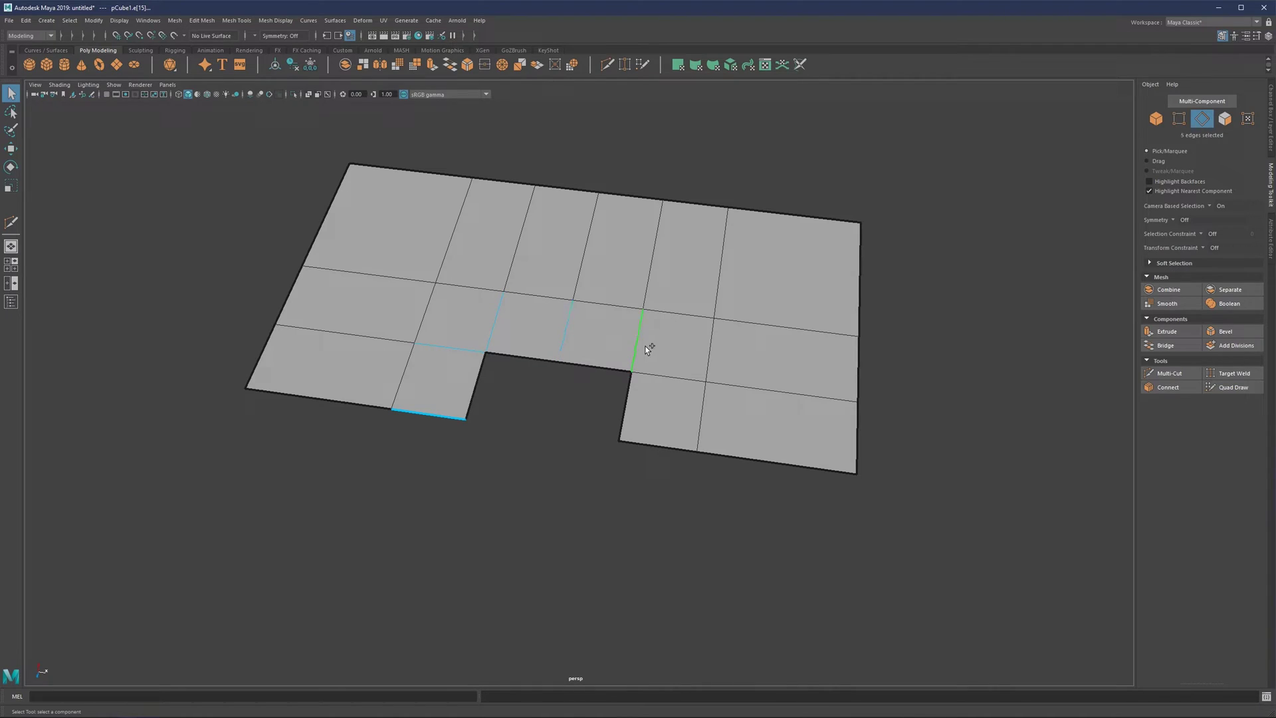
{"action": "right_click_drag", "start_coordinate": [547, 385], "coordinate": [554, 456], "text": "shift"}
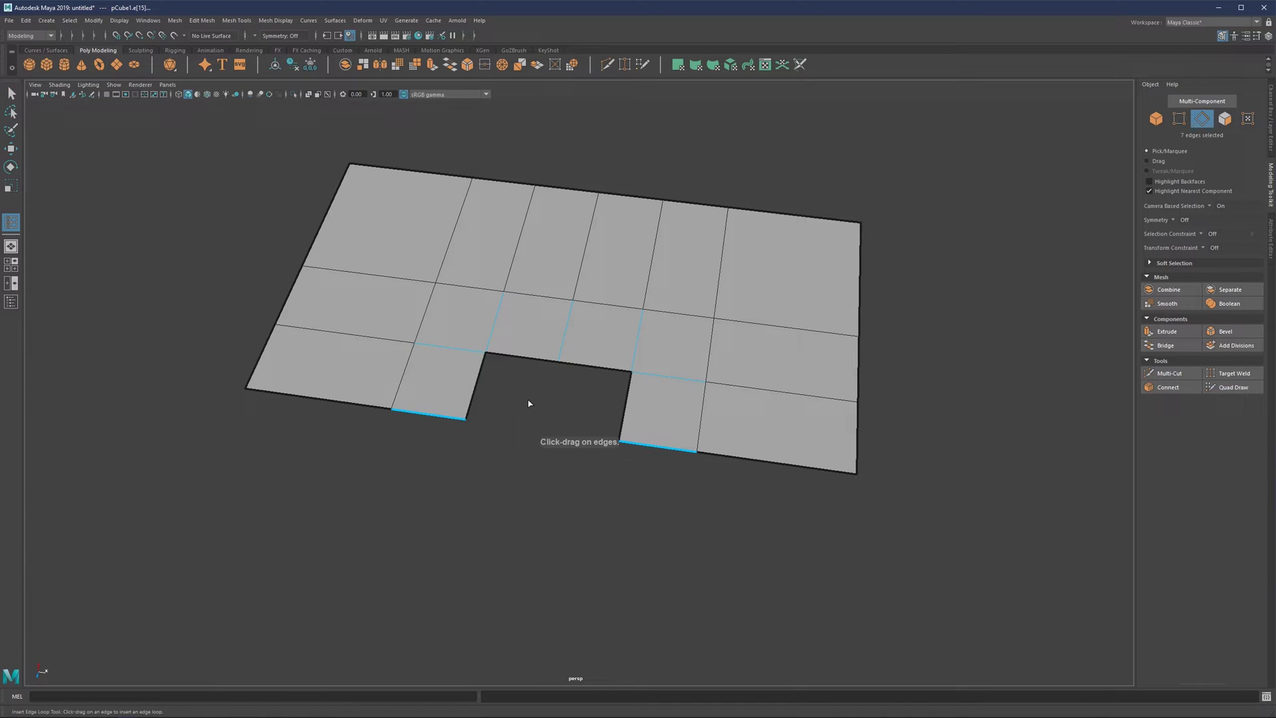
{"action": "right_click_drag", "start_coordinate": [529, 403], "coordinate": [465, 402], "text": "shift"}
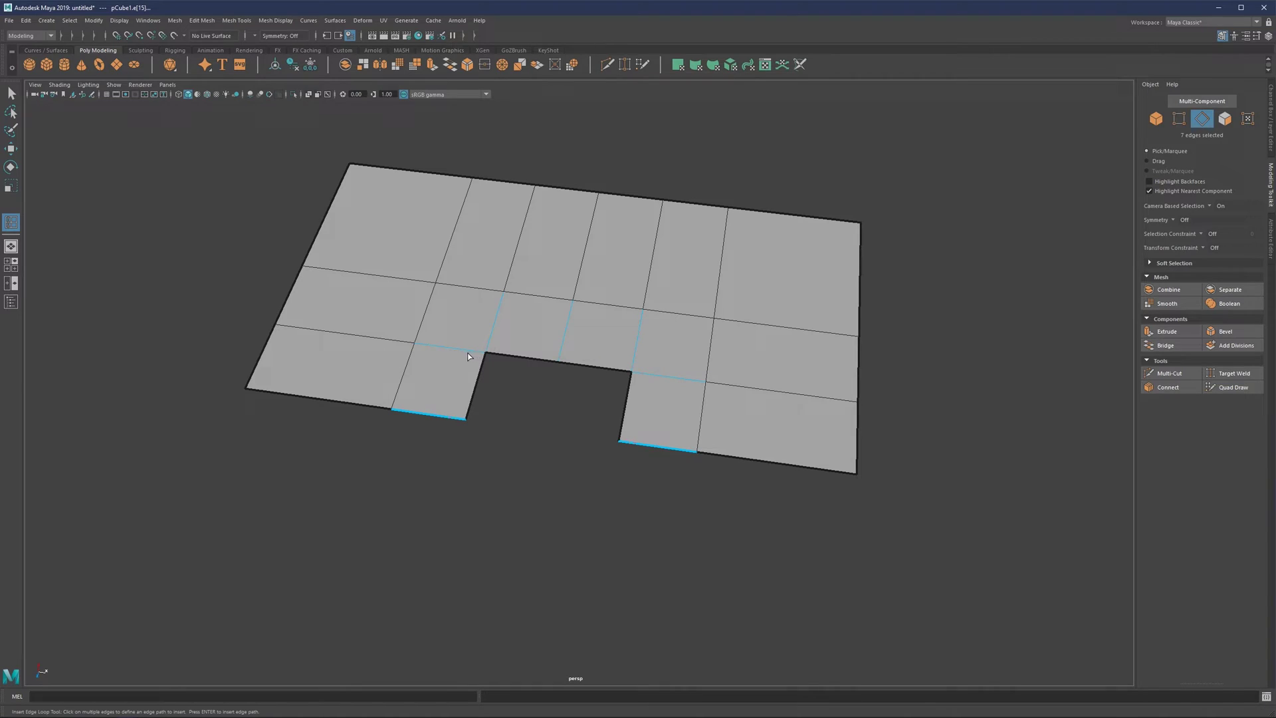
{"action": "key", "text": "Return"}
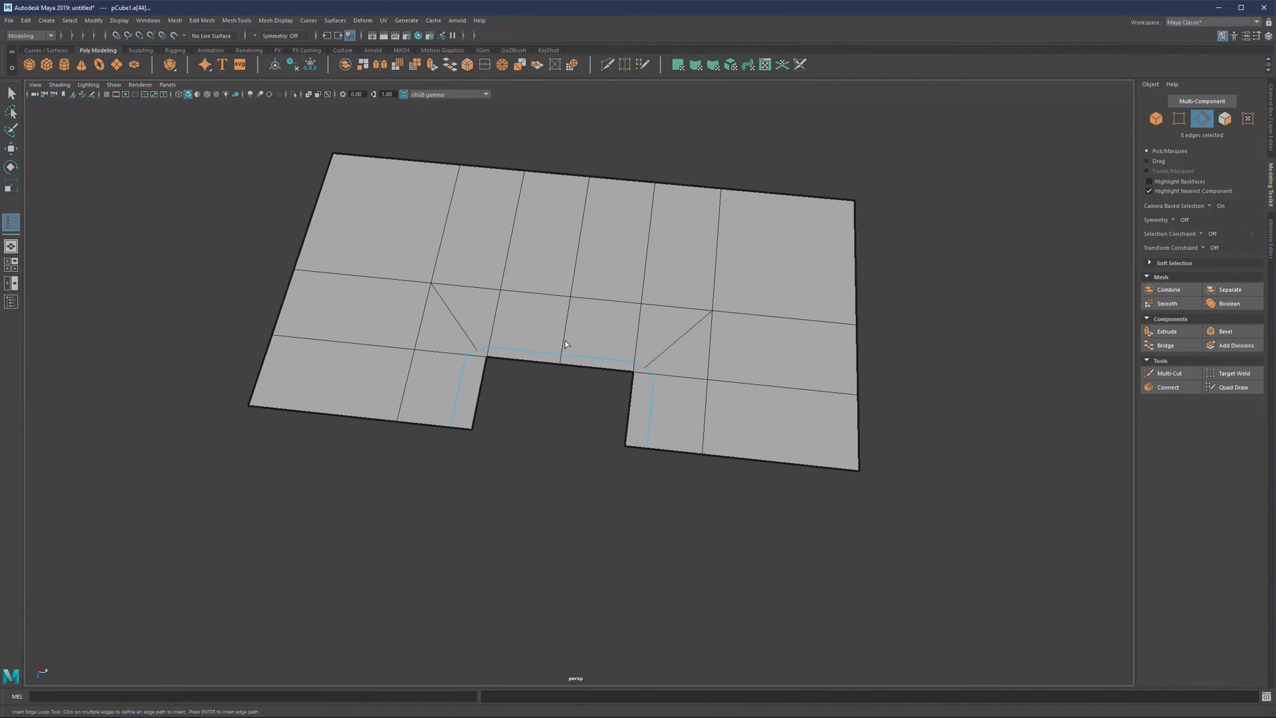
Move the new path's two inner corner vertices diagonally away from the notch corners to even out the supporting edges.
{"action": "right_click_drag", "start_coordinate": [667, 338], "coordinate": [636, 338]}
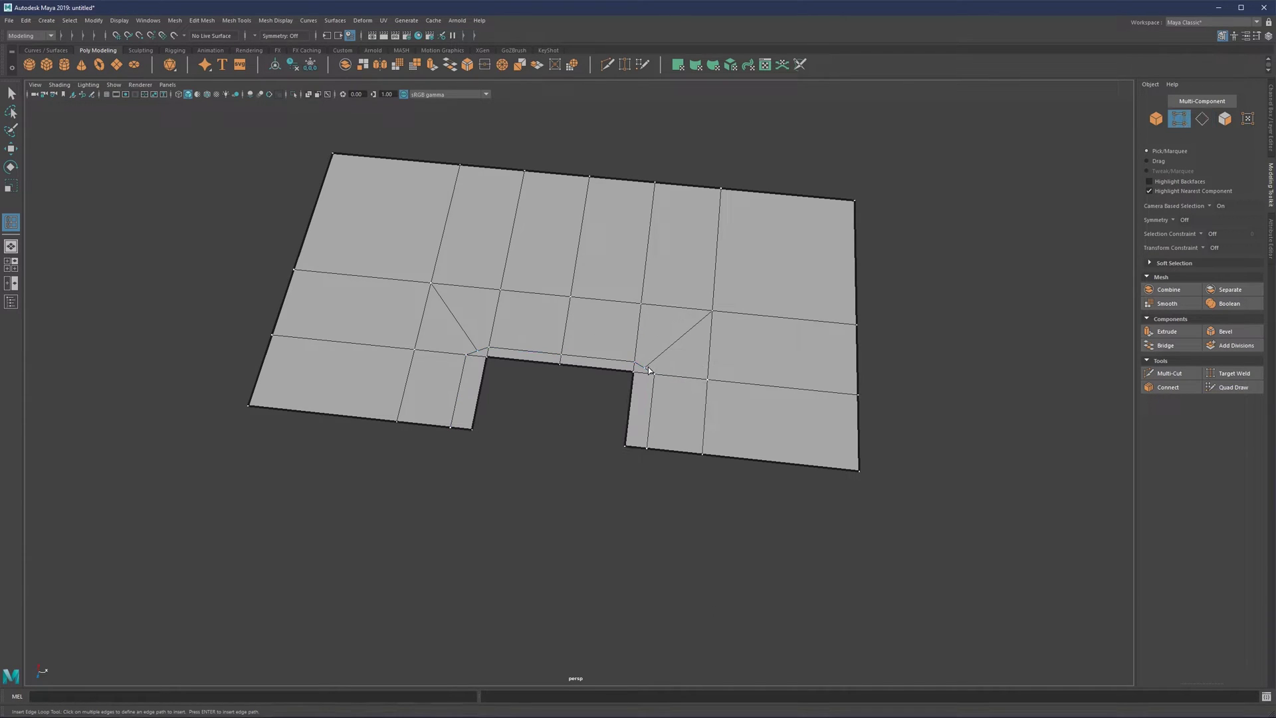
{"action": "key", "text": "q"}
{"action": "left_click", "coordinate": [646, 367]}
{"action": "key", "text": "w"}
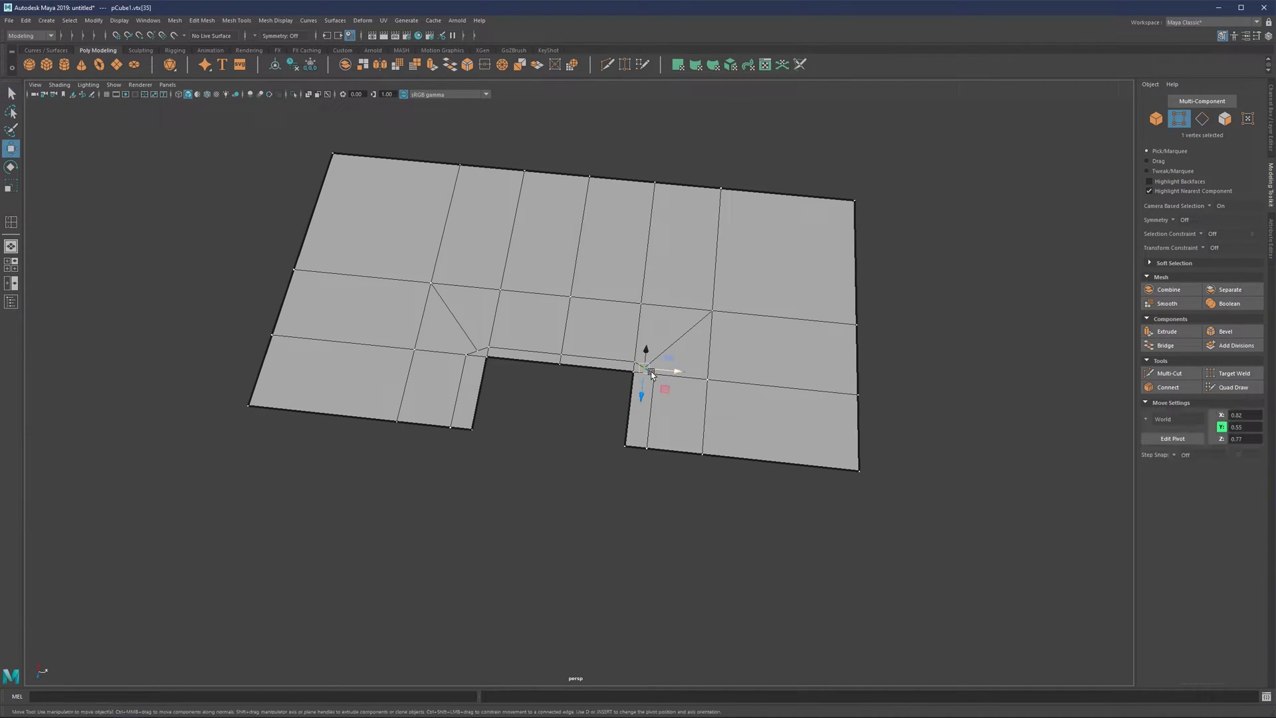
{"action": "left_click_drag", "start_coordinate": [646, 371], "coordinate": [655, 363], "text": "ctrl+shift"}
{"action": "left_click", "coordinate": [478, 351]}
{"action": "left_click_drag", "start_coordinate": [481, 351], "coordinate": [473, 346]}
Select the notched mesh as an object and delete it.
{"action": "left_click", "coordinate": [532, 395]}
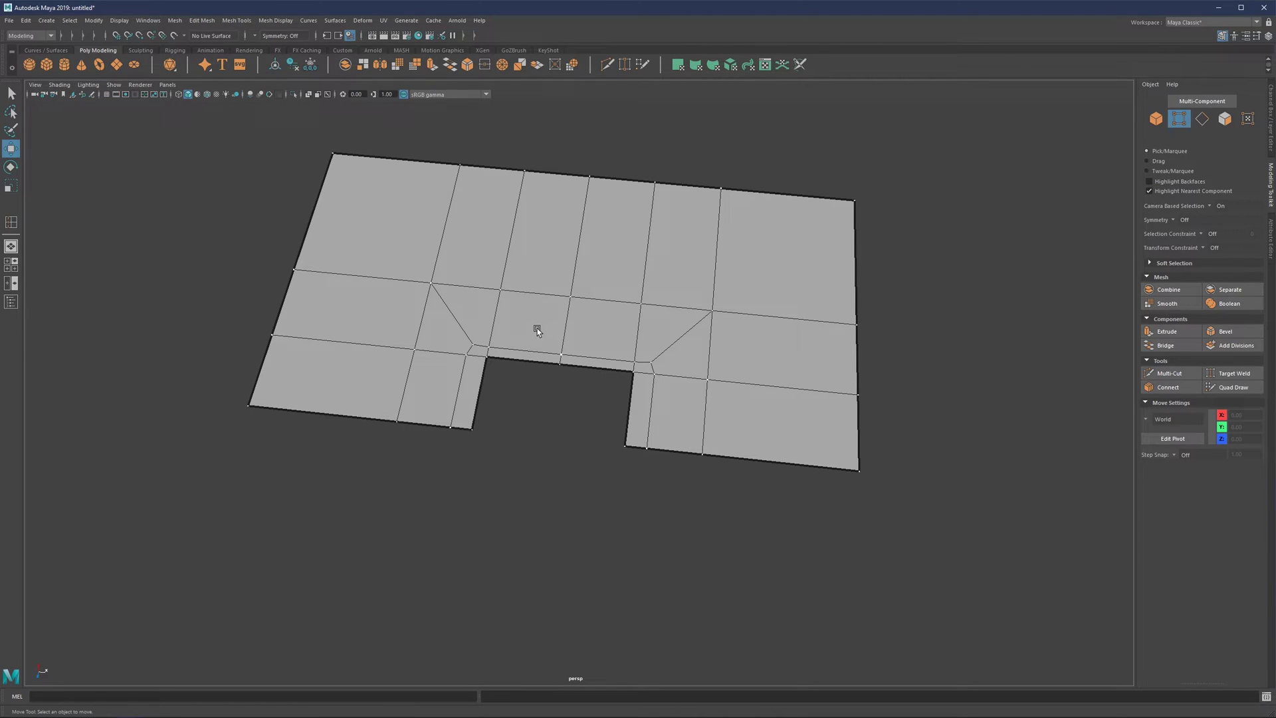
{"action": "right_click_drag", "start_coordinate": [543, 322], "coordinate": [580, 287]}
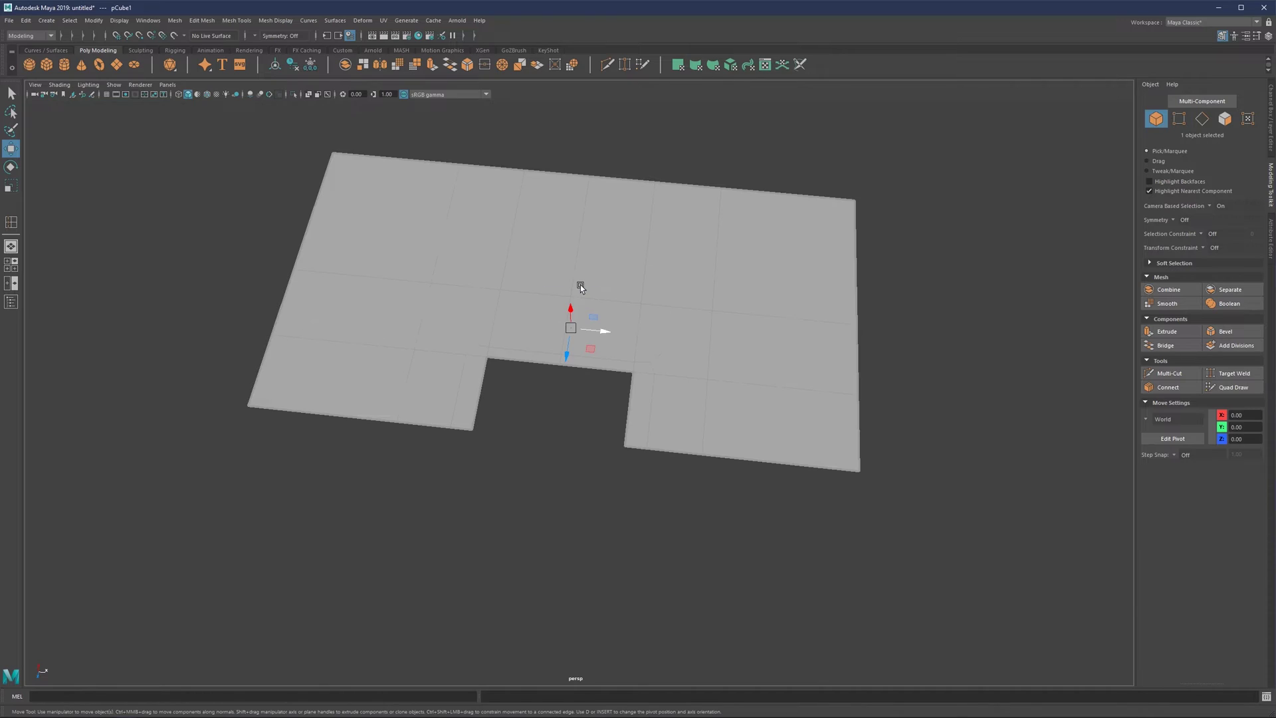
{"action": "key", "text": "Delete"}
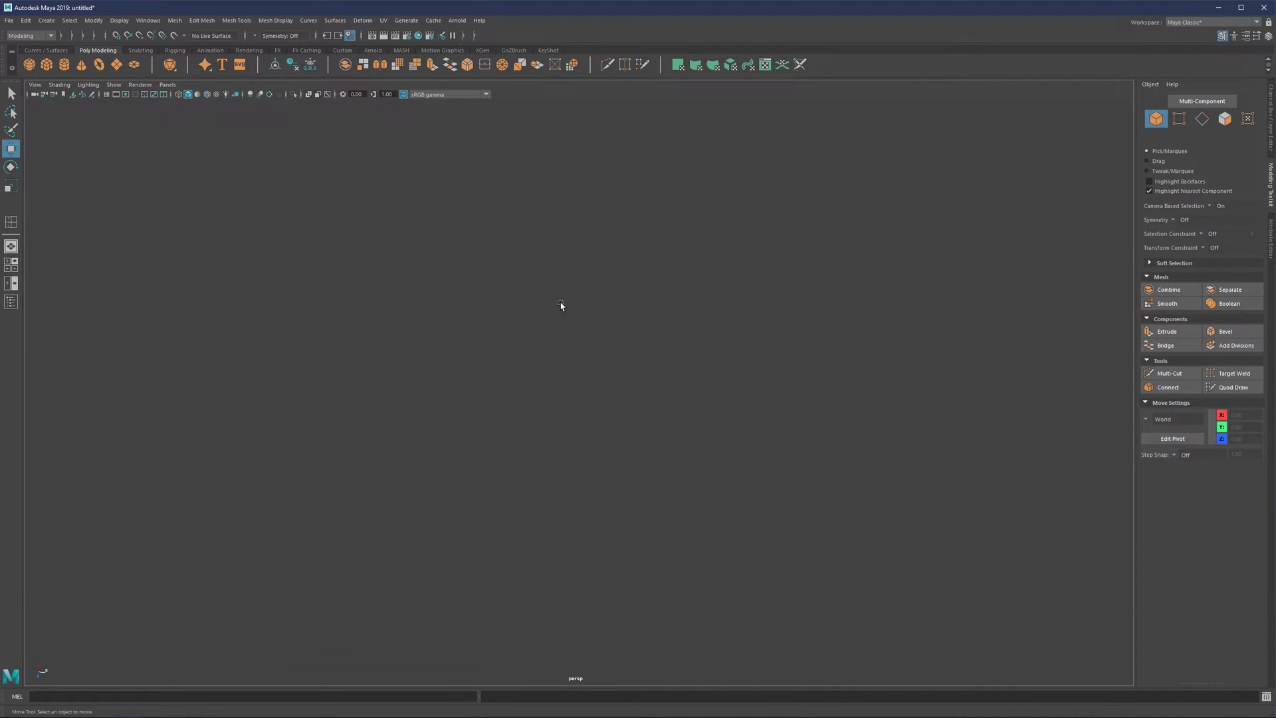
Create a polygon cylinder.
{"action": "right_click", "coordinate": [561, 305], "text": "shift"}
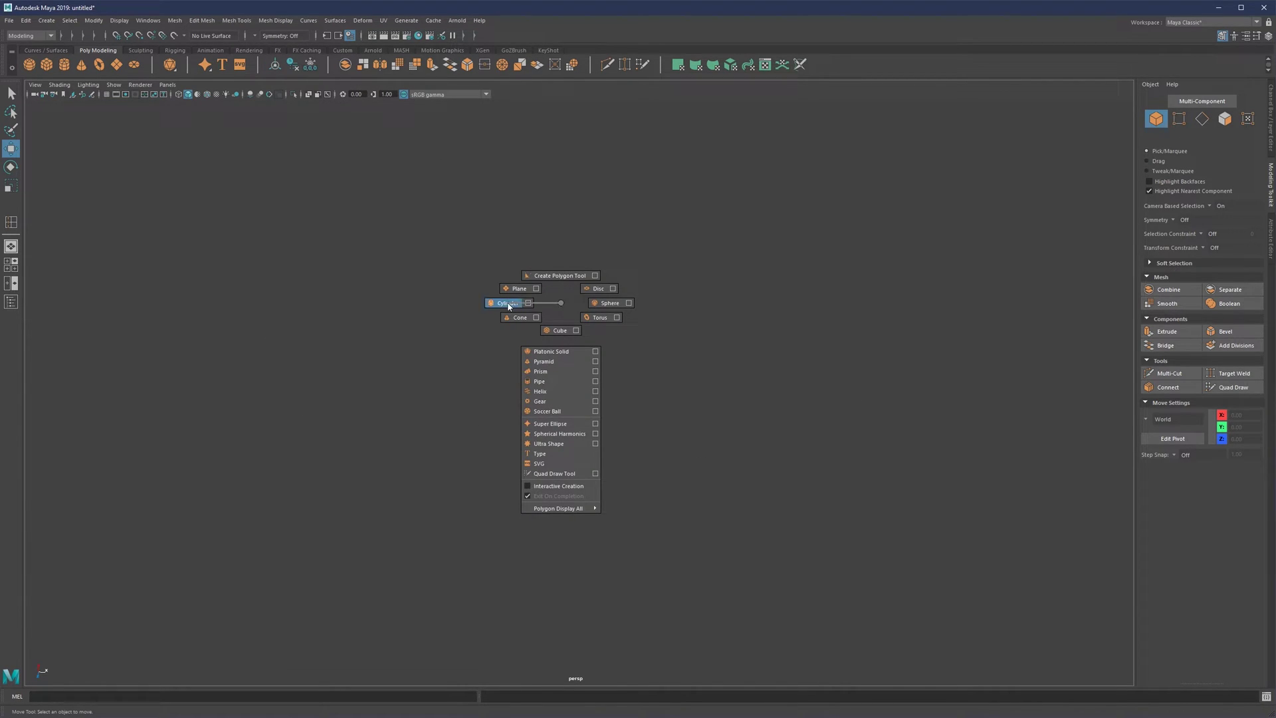
{"action": "right_click_drag", "start_coordinate": [507, 305], "coordinate": [508, 305], "text": "shift"}
{"action": "scroll", "coordinate": [557, 338], "scroll_direction": "up", "scroll_amount": 2}
{"action": "left_click_drag", "start_coordinate": [558, 321], "coordinate": [557, 290], "text": "alt"}
Inset the cylinder's top cap by extruding and scaling it inward, leaving a wide rim, and delete the centre face.
{"action": "key", "text": "r"}
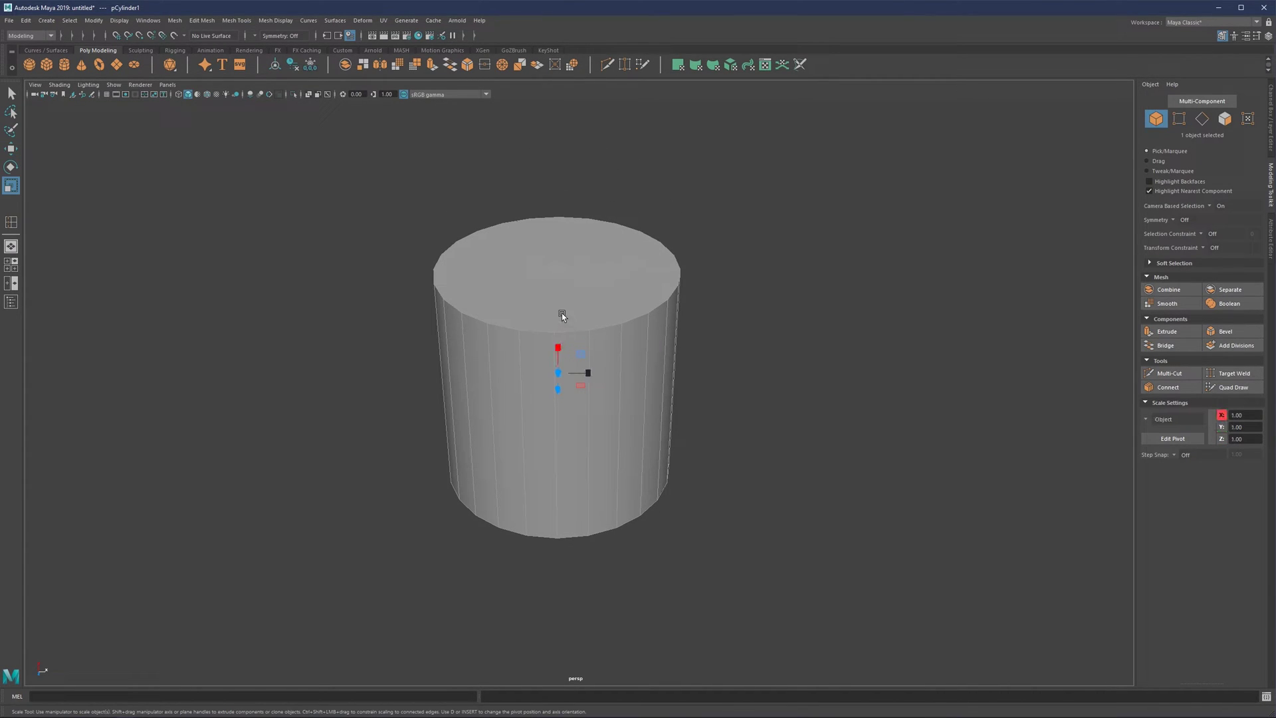
{"action": "key", "text": "F11"}
{"action": "double_click", "coordinate": [558, 285]}
{"action": "left_click_drag", "start_coordinate": [557, 270], "coordinate": [495, 295], "text": "shift"}
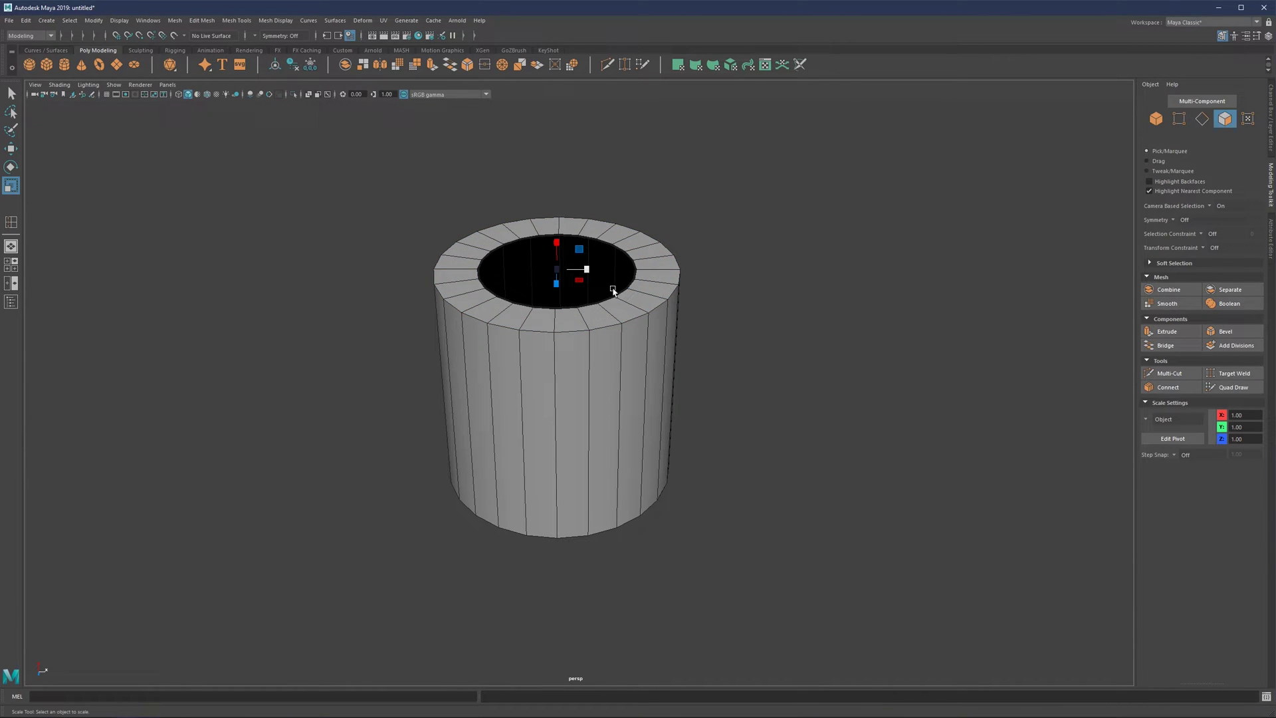
Delete the cylinder's bottom cap to make an open tube and check its shape in smooth preview.
{"action": "left_click_drag", "start_coordinate": [585, 269], "coordinate": [615, 240], "text": "alt"}
{"action": "double_click", "coordinate": [529, 403]}
{"action": "key", "text": "Delete"}
{"action": "left_click_drag", "start_coordinate": [520, 399], "coordinate": [583, 364], "text": "alt"}
{"action": "key", "text": "3"}
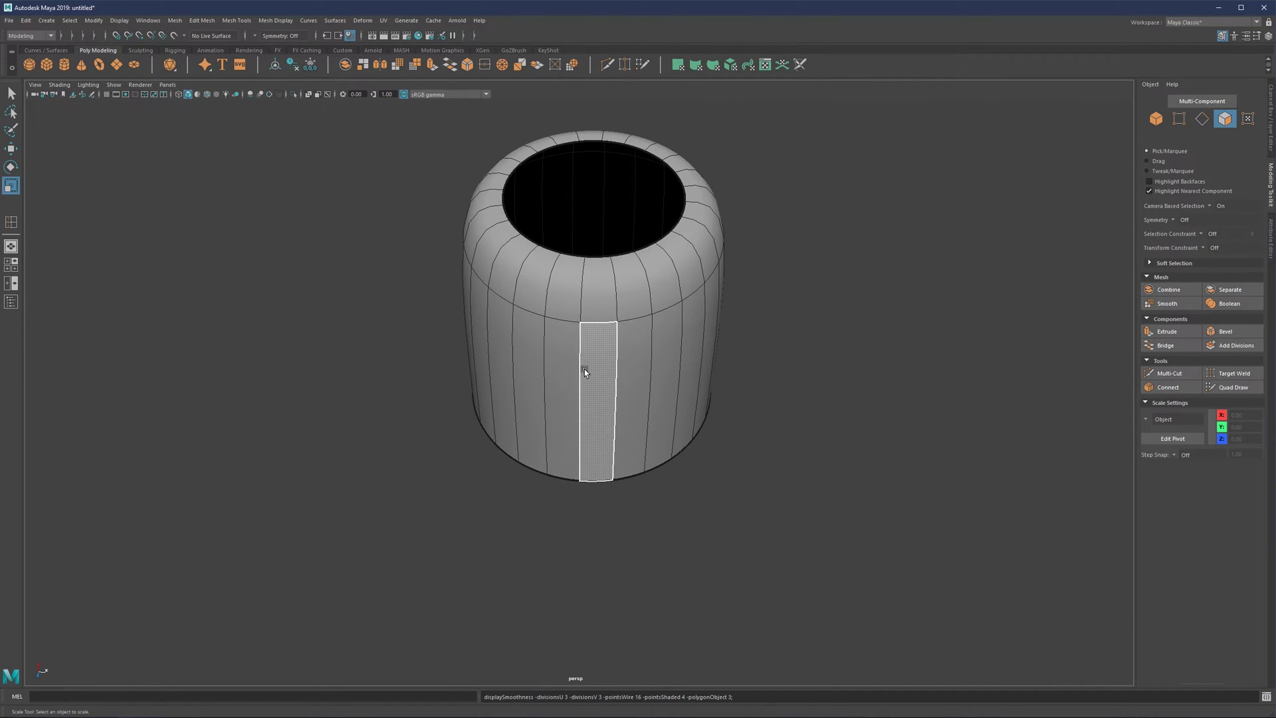
{"action": "key", "text": "1"}
Bevel the outer edge loop of the rim with Chamfer off, adjusting Fraction to place supporting edges on both sides.
{"action": "key", "text": "F10"}
{"action": "middle_click_drag", "start_coordinate": [612, 293], "coordinate": [574, 338], "text": "alt"}
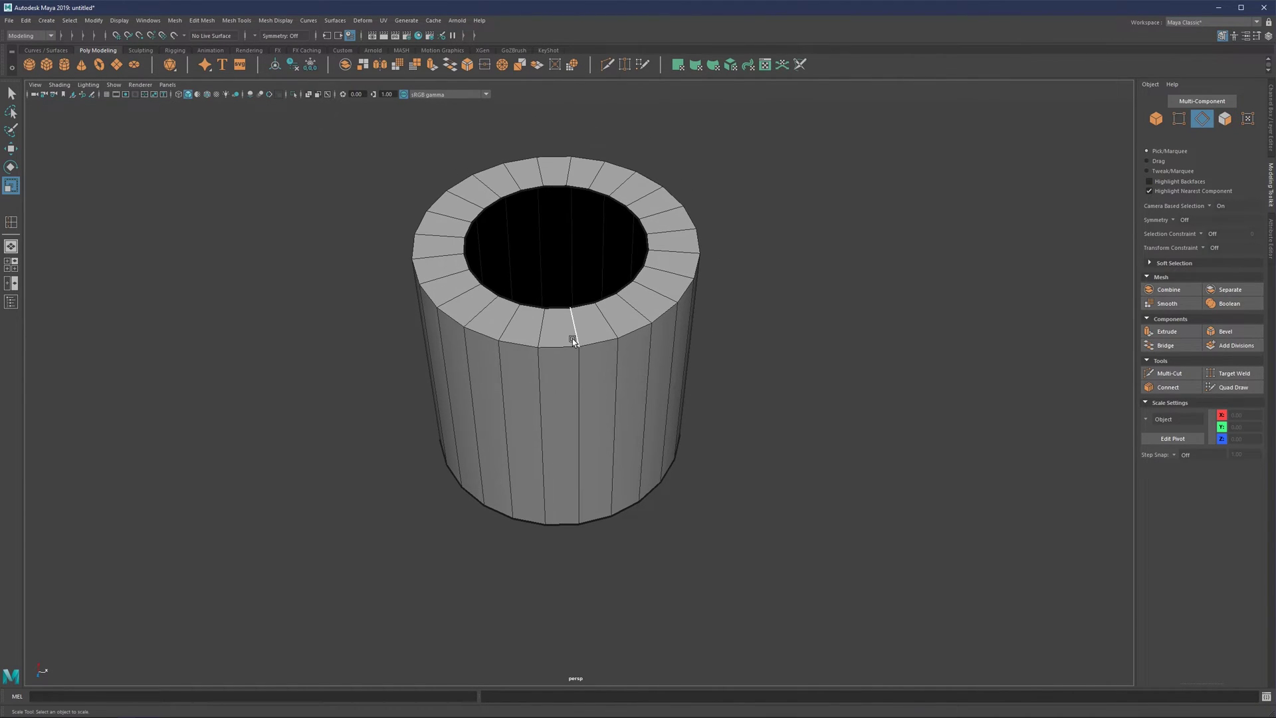
{"action": "double_click", "coordinate": [559, 345]}
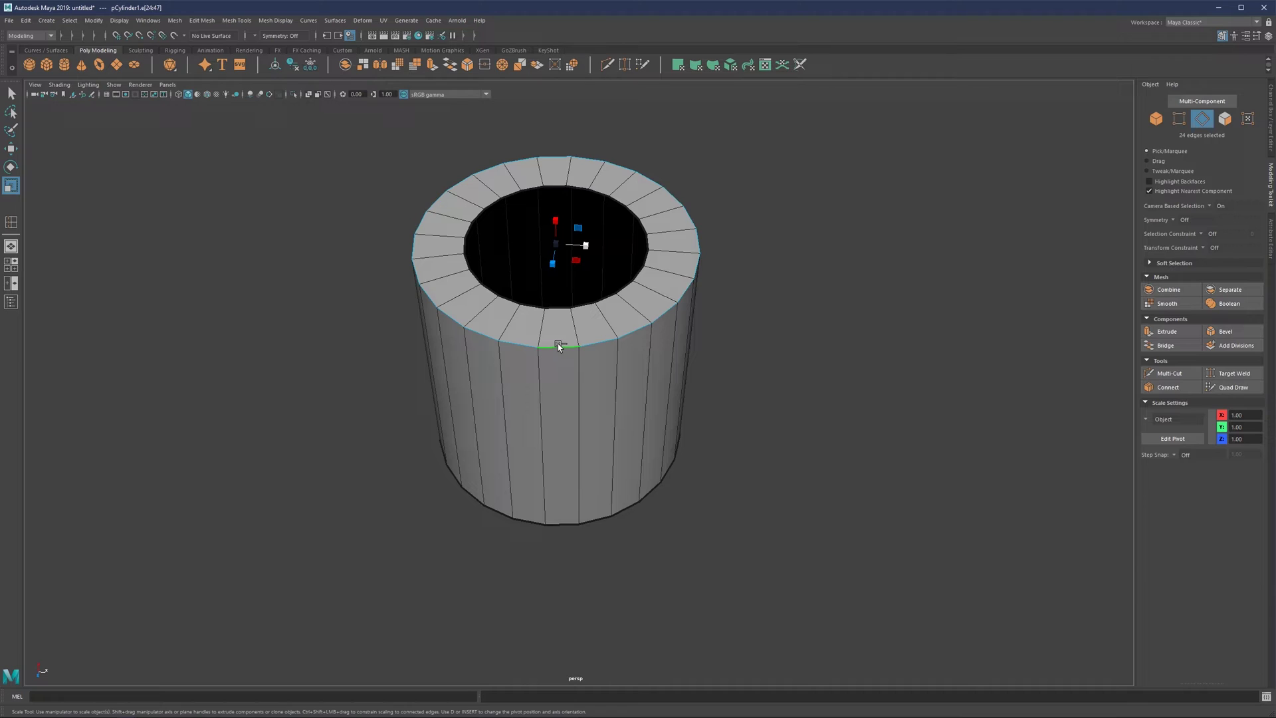
{"action": "key", "text": "ctrl+b"}
{"action": "left_click_drag", "start_coordinate": [696, 398], "coordinate": [612, 405]}
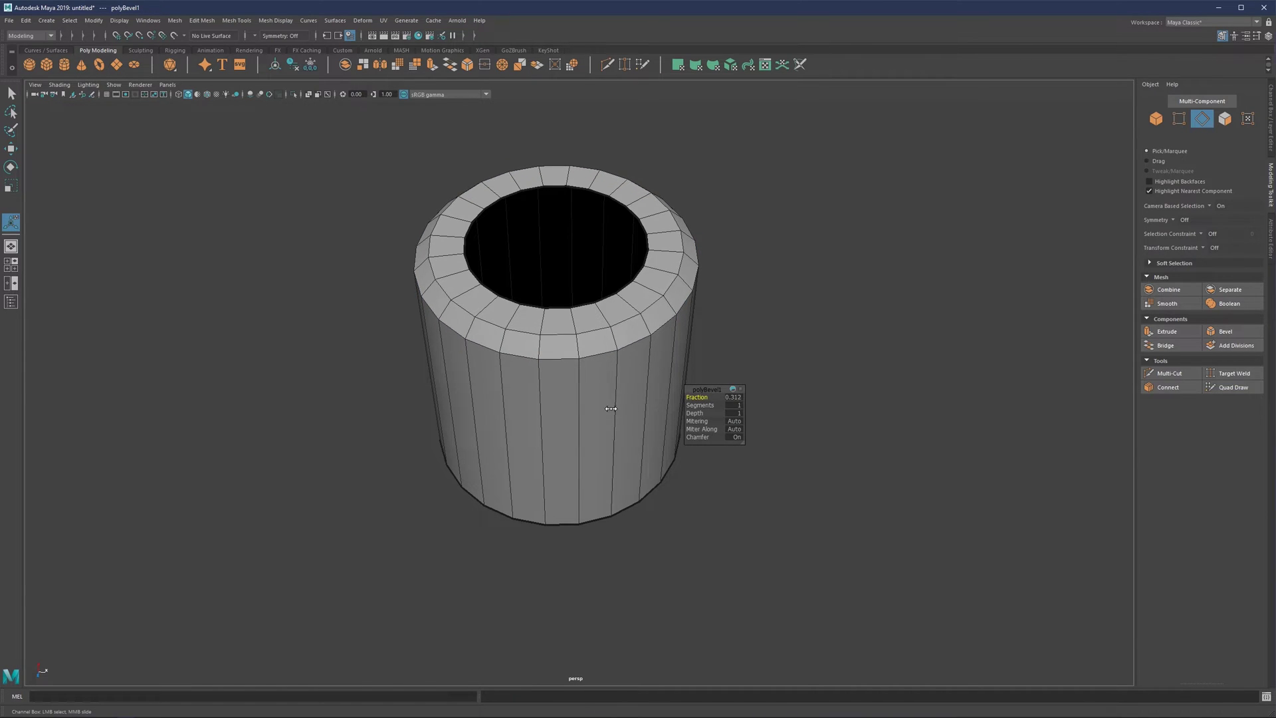
{"action": "left_click", "coordinate": [740, 437]}
{"action": "left_click_drag", "start_coordinate": [697, 397], "coordinate": [795, 350]}
{"action": "left_click", "coordinate": [795, 350]}
Inspect the bevelled rim in smooth preview and return to the unsmoothed display.
{"action": "key", "text": "3"}
{"action": "scroll", "coordinate": [600, 328], "scroll_direction": "up", "scroll_amount": 5}
{"action": "key", "text": "1"}
{"action": "scroll", "coordinate": [602, 330], "scroll_direction": "down", "scroll_amount": 6}
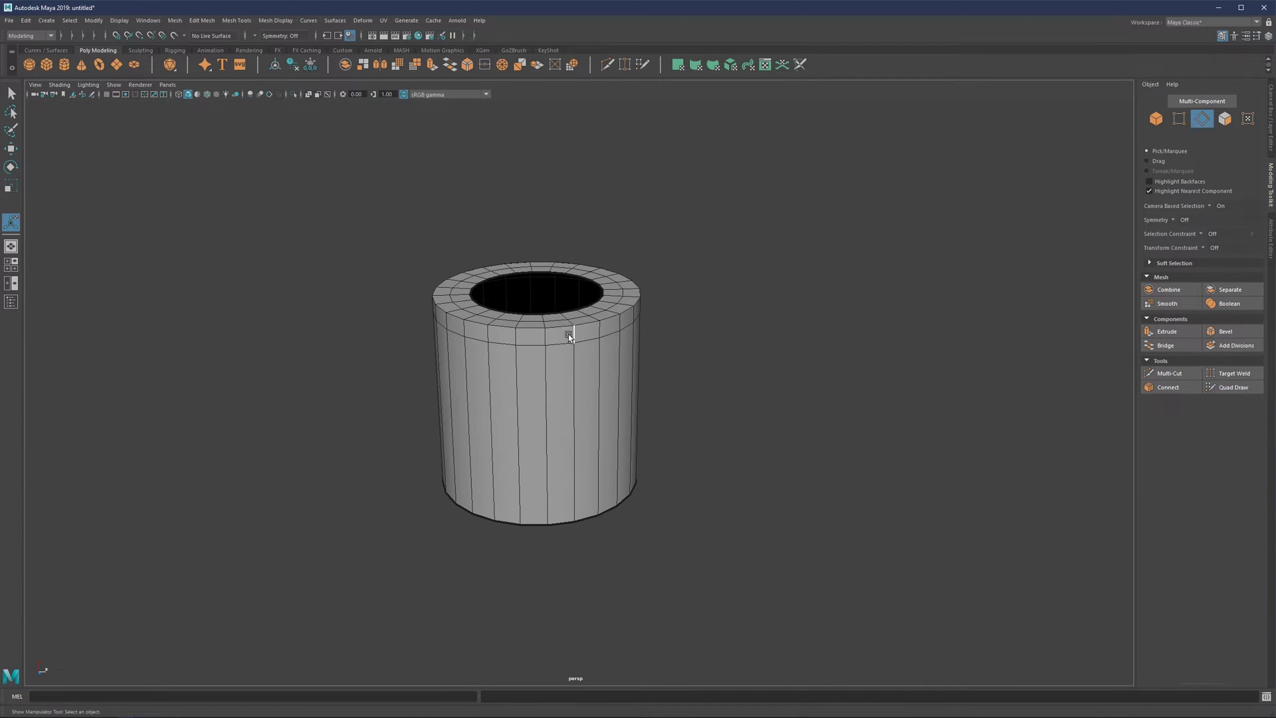
{"action": "scroll", "coordinate": [565, 335], "scroll_direction": "up", "scroll_amount": 4}
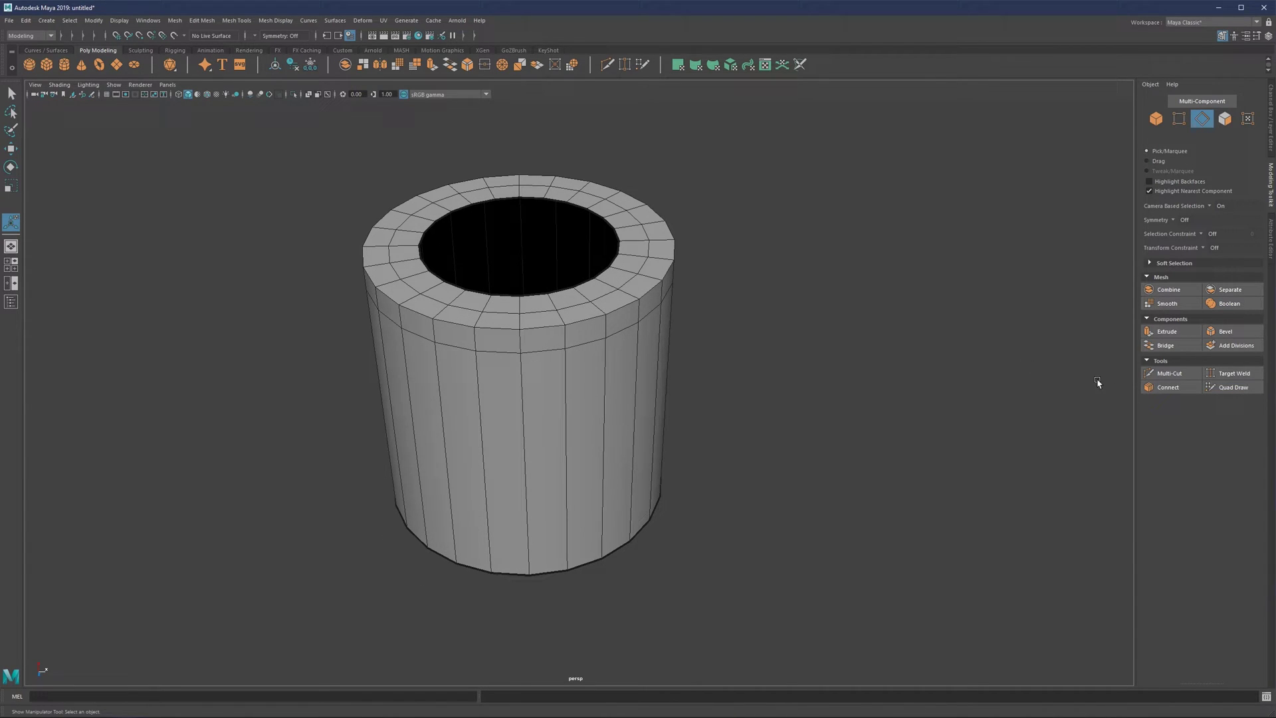
Start Multi-Cut, set Snap Step to 15% and turn on Edge Flow.
{"action": "left_click", "coordinate": [1167, 373]}
{"action": "middle_click_drag", "start_coordinate": [782, 404], "coordinate": [770, 380], "text": "alt"}
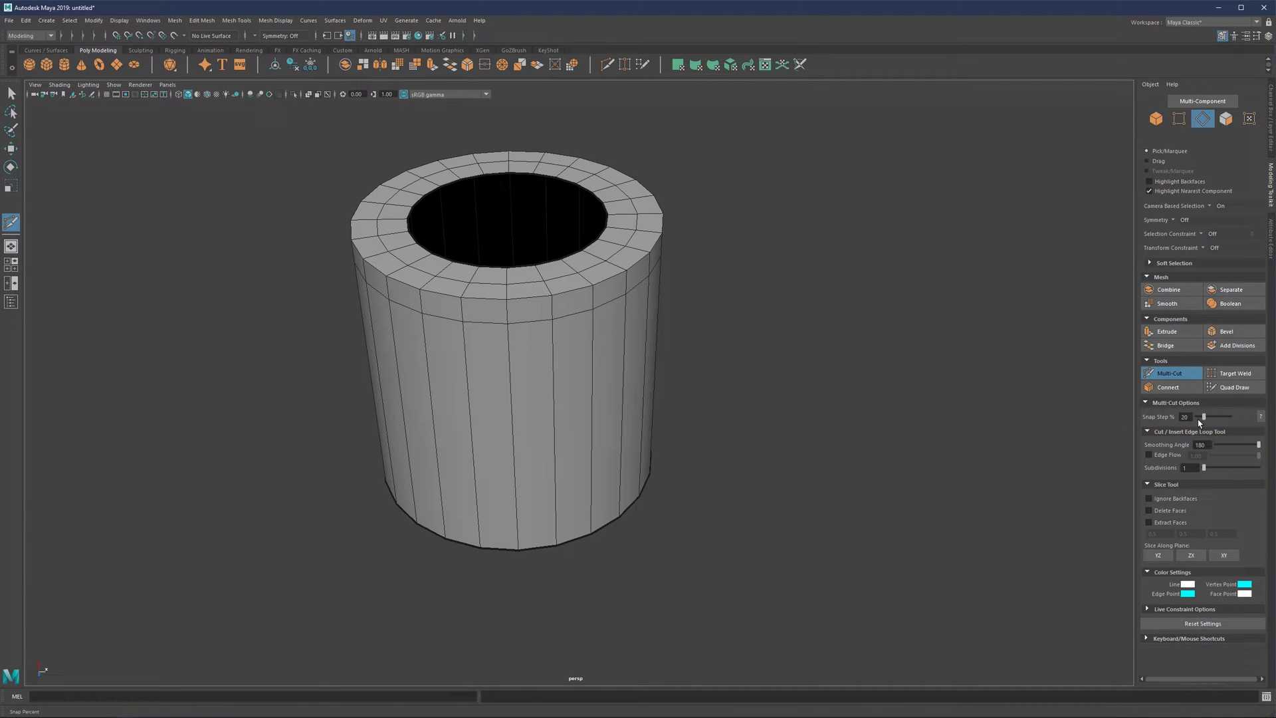
{"action": "mouse_move", "coordinate": [558, 393]}
{"action": "left_mouse_down", "text": "alt"}
{"action": "mouse_move", "coordinate": [578, 365]}
{"action": "mouse_move", "coordinate": [541, 390]}
{"action": "left_mouse_up", "text": "alt"}
{"action": "middle_click_drag", "start_coordinate": [541, 391], "coordinate": [571, 366], "text": "alt"}
{"action": "key", "text": "ctrl"}
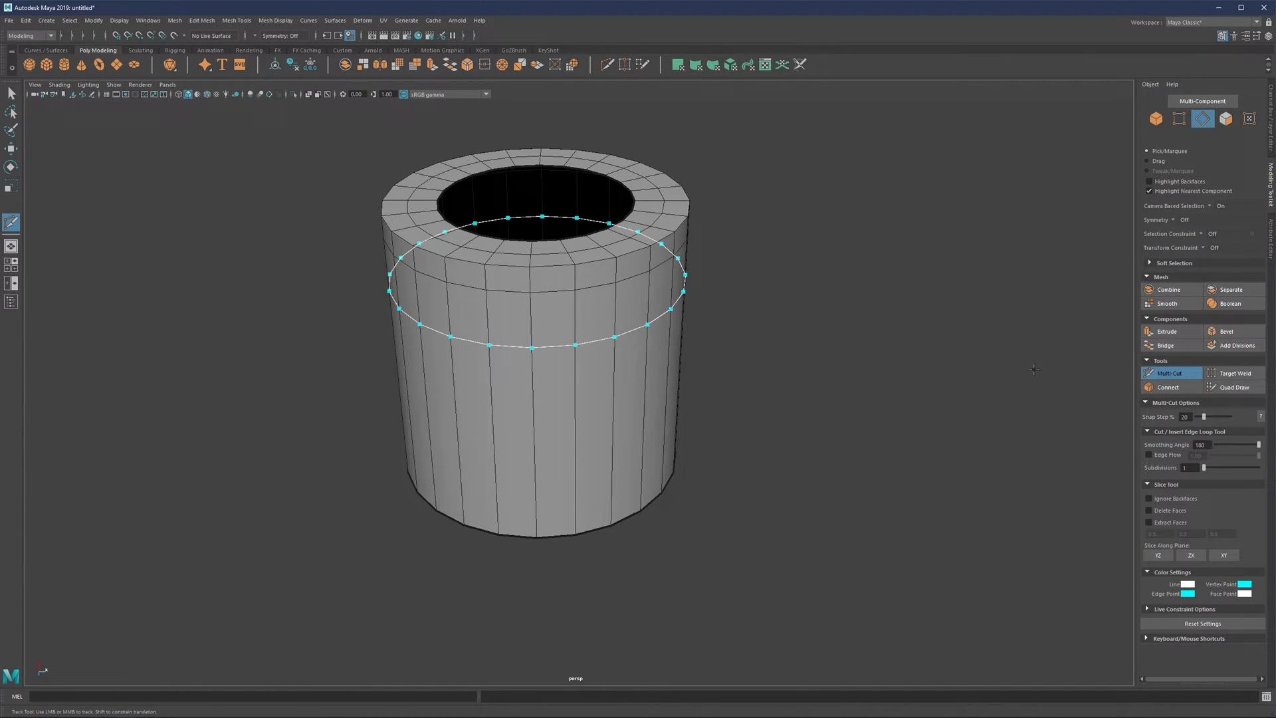
{"action": "left_click_drag", "start_coordinate": [1212, 418], "coordinate": [1214, 419]}
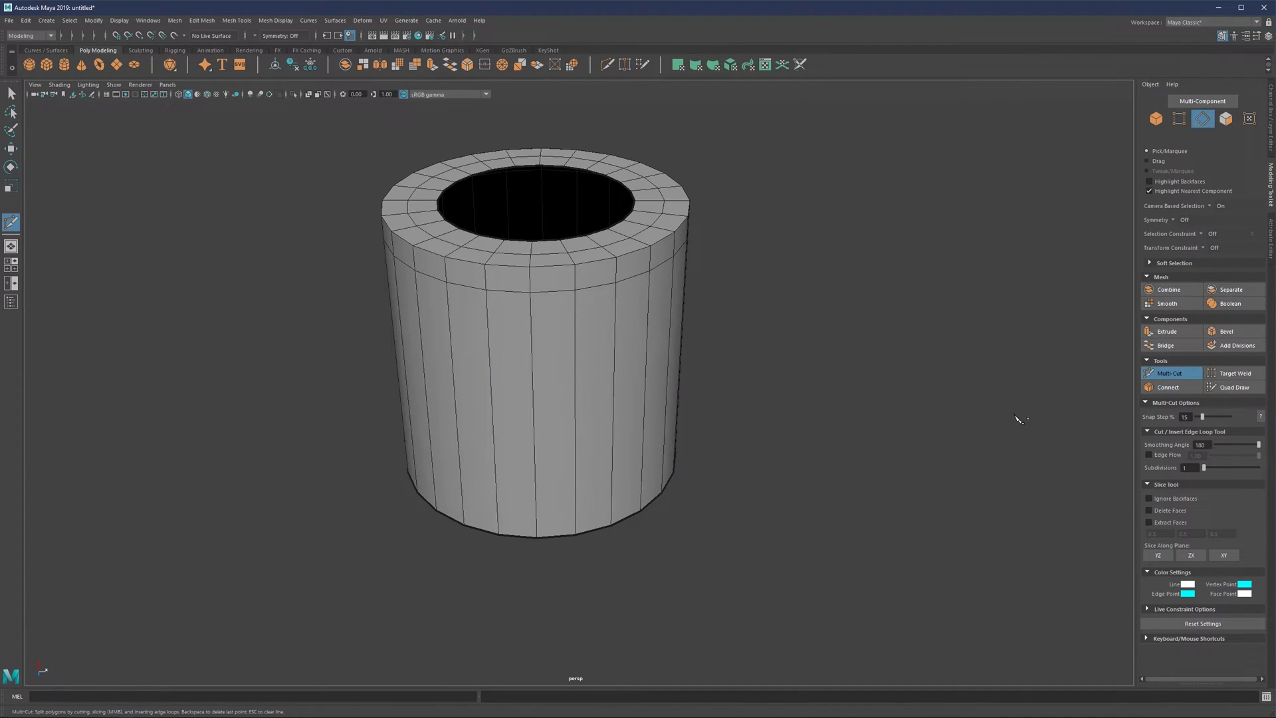
{"action": "left_click", "coordinate": [1149, 454]}
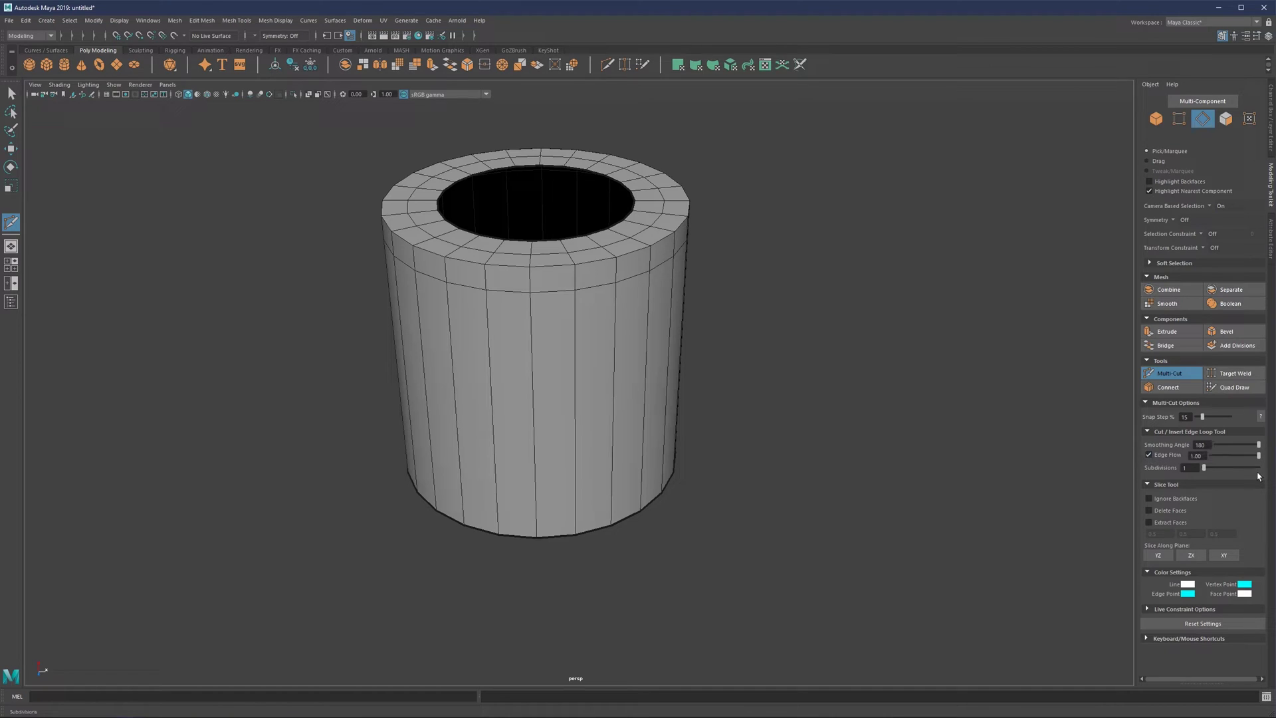
Examine the outer rim's roundness up close in smooth preview and return to the unsmoothed display.
{"action": "scroll", "coordinate": [551, 263], "scroll_direction": "up", "scroll_amount": 4}
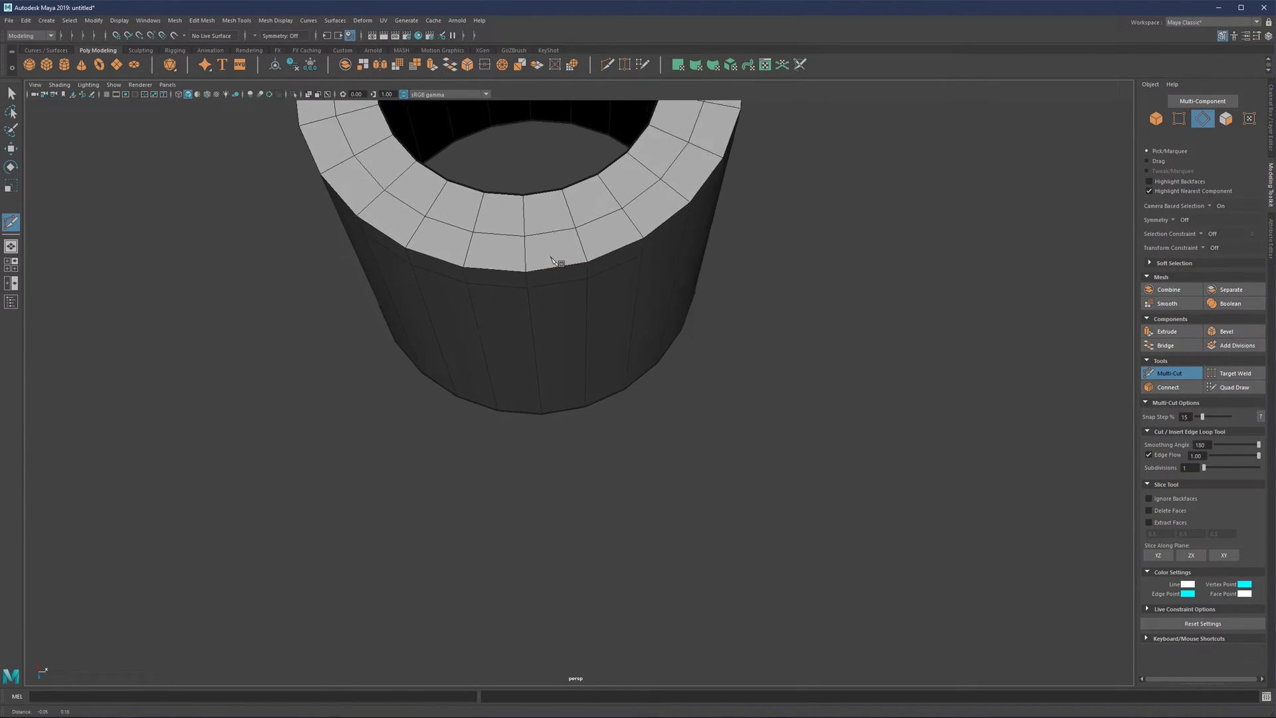
{"action": "scroll", "coordinate": [560, 335], "scroll_direction": "up", "scroll_amount": 3}
{"action": "middle_click_drag", "start_coordinate": [551, 258], "coordinate": [576, 373], "text": "alt"}
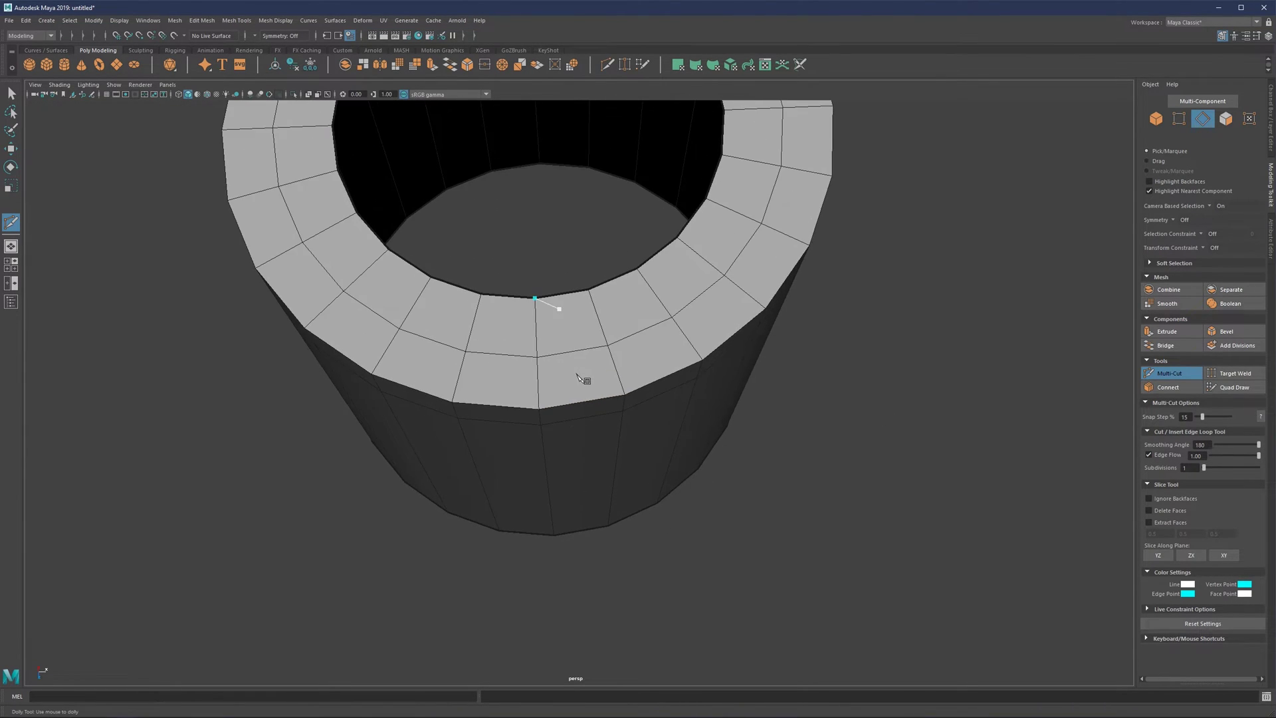
{"action": "key", "text": "3"}
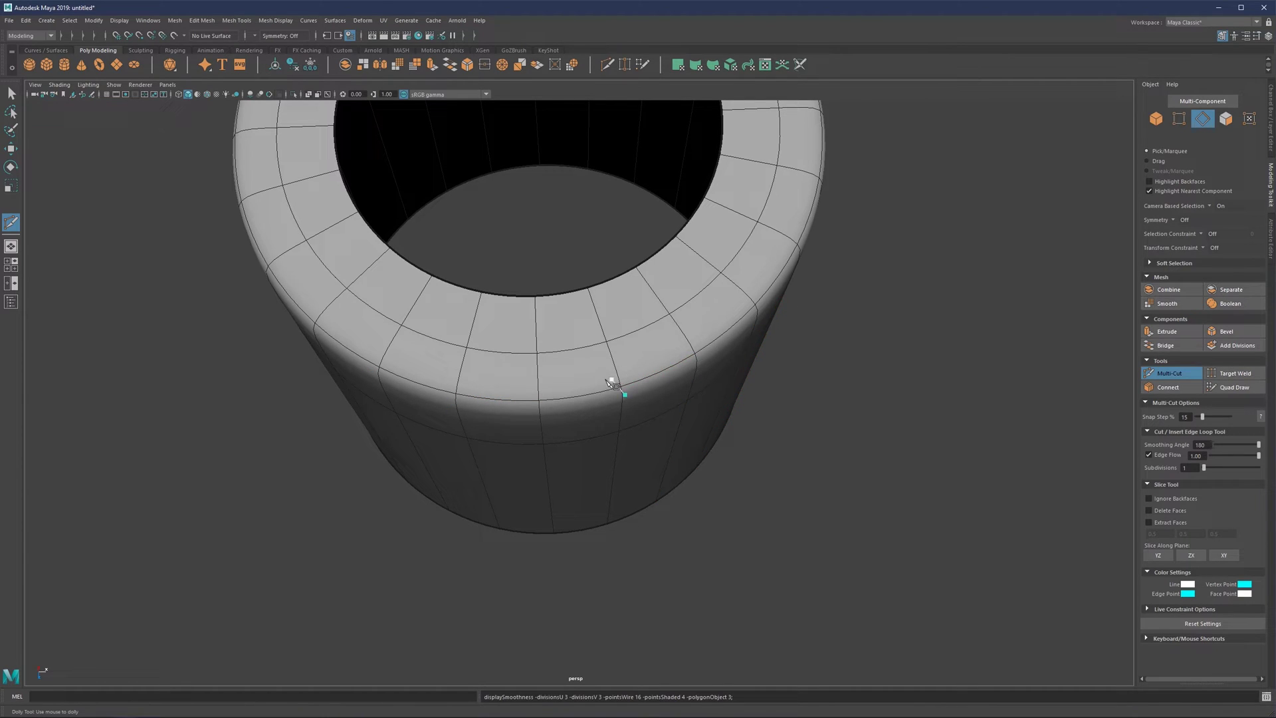
{"action": "key", "text": "1"}
Insert a vertical edge loop through one wall segment with Edge Flow on, undo it, and repeat the comparison once.
{"action": "key", "text": "ctrl"}
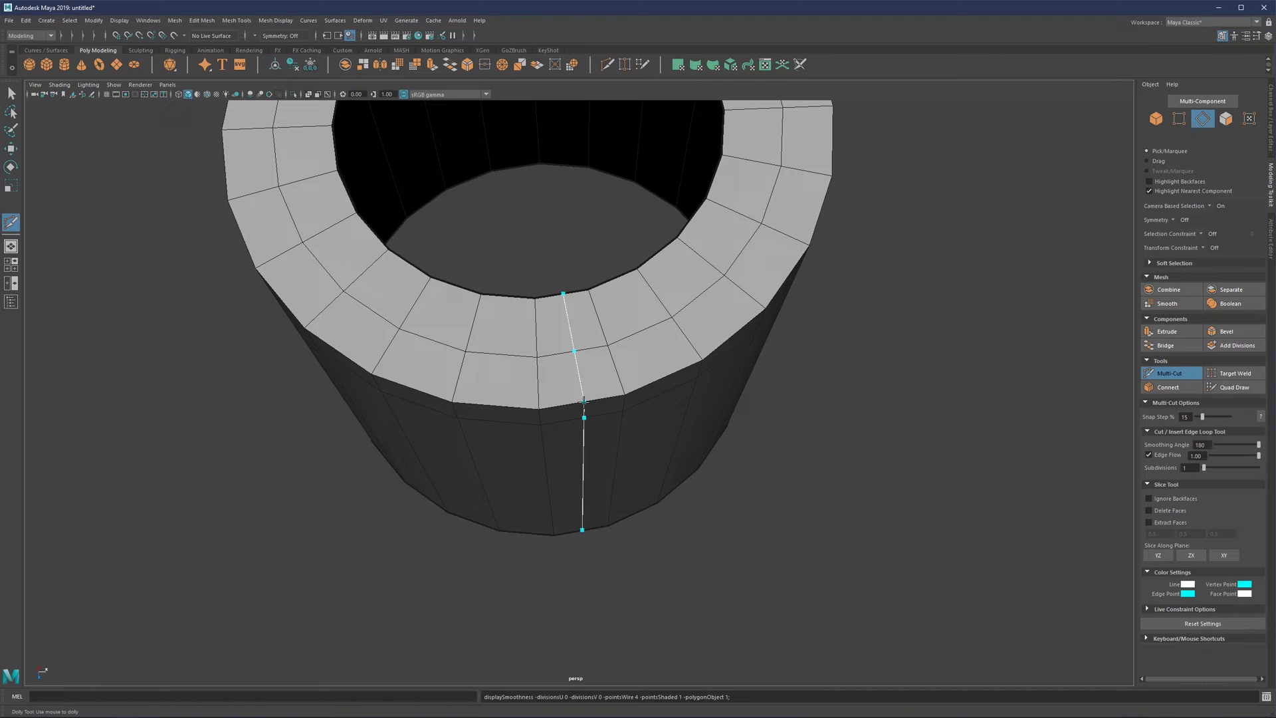
{"action": "left_click_drag", "start_coordinate": [584, 419], "coordinate": [593, 375], "text": "alt"}
{"action": "key", "text": "ctrl"}
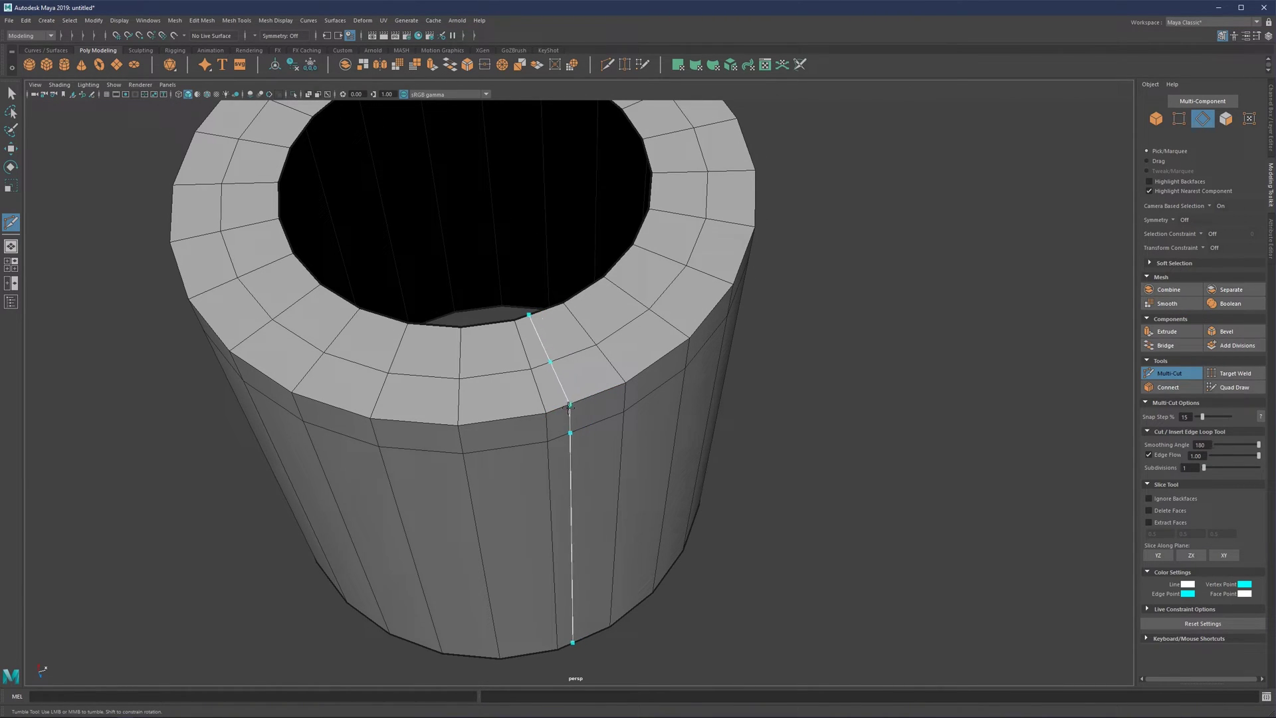
{"action": "left_click", "coordinate": [584, 416], "text": "ctrl"}
{"action": "left_click_drag", "start_coordinate": [627, 391], "coordinate": [616, 409], "text": "alt"}
{"action": "key", "text": "ctrl+z"}
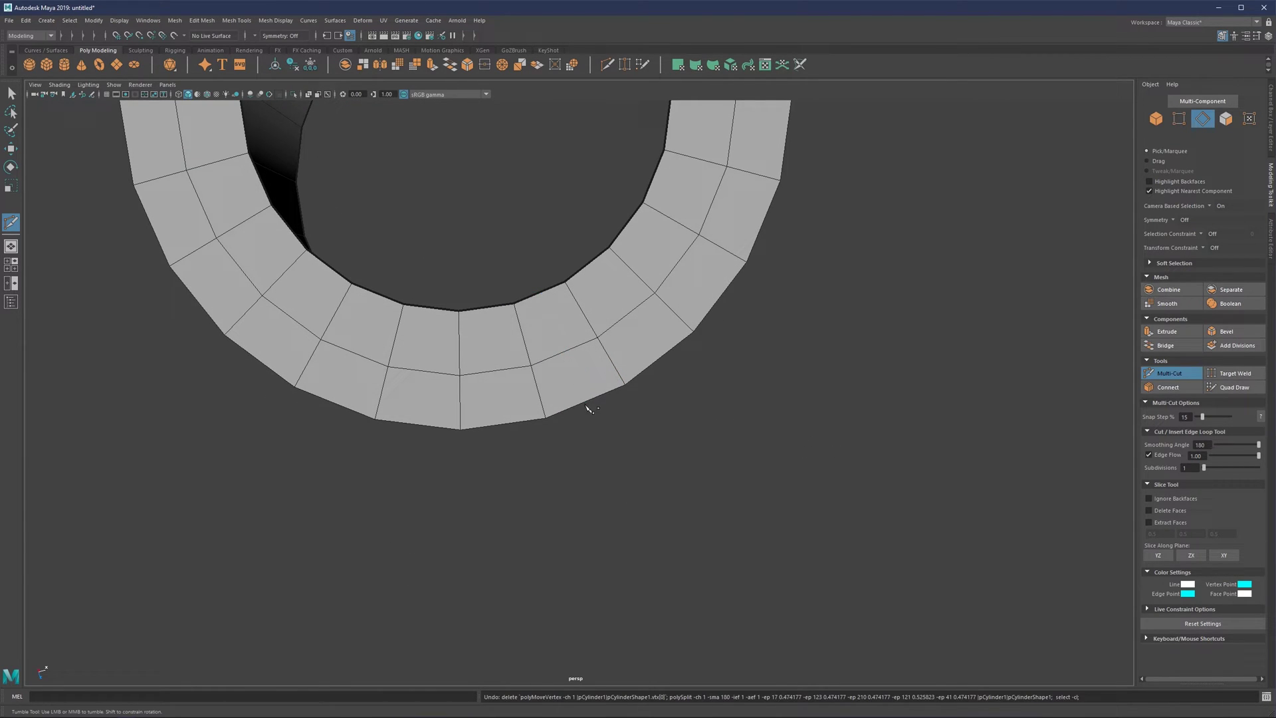
{"action": "left_click", "coordinate": [577, 389], "text": "ctrl"}
{"action": "key", "text": "ctrl+z"}
Turn Edge Flow off, insert the same vertical edge loop for comparison, and undo it.
{"action": "left_click", "coordinate": [1151, 456]}
{"action": "left_click", "coordinate": [588, 399], "text": "ctrl"}
{"action": "key", "text": "ctrl+z"}
Turn Edge Flow back on, insert the vertical edge loop in the same segment again, and undo it.
{"action": "left_click", "coordinate": [1148, 454]}
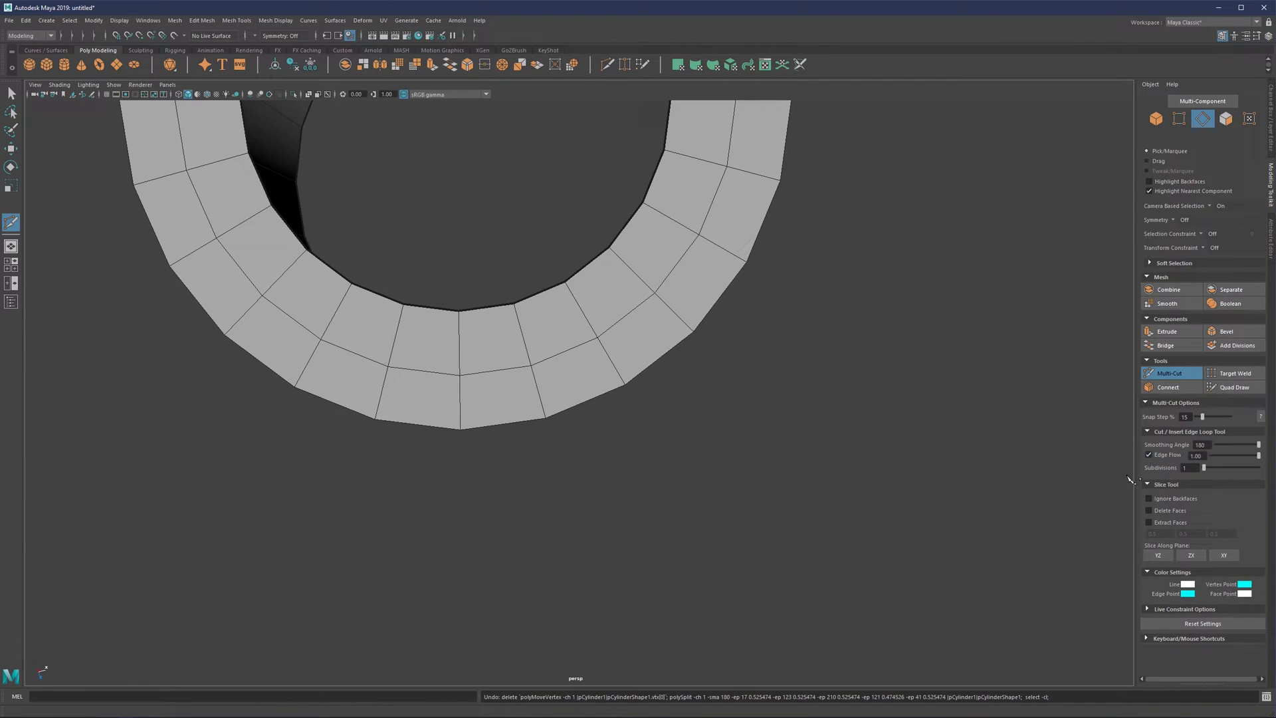
{"action": "left_click", "coordinate": [588, 400], "text": "ctrl"}
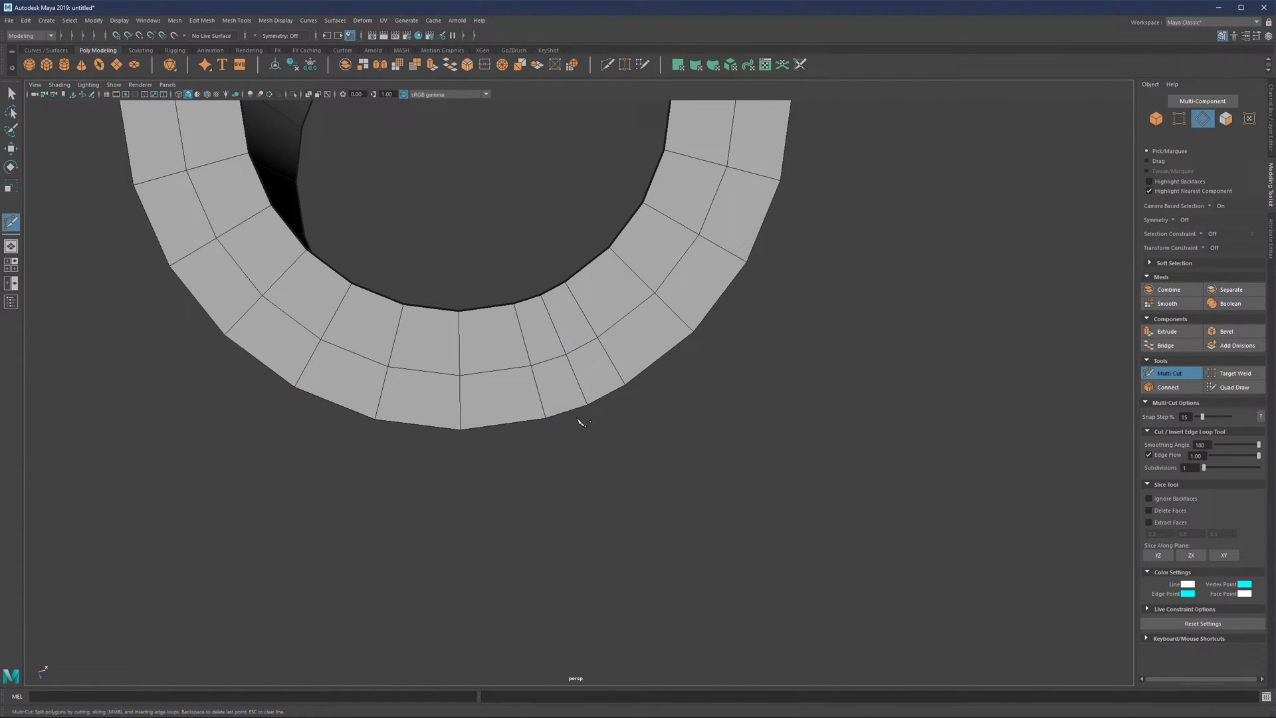
{"action": "key", "text": "ctrl+z"}
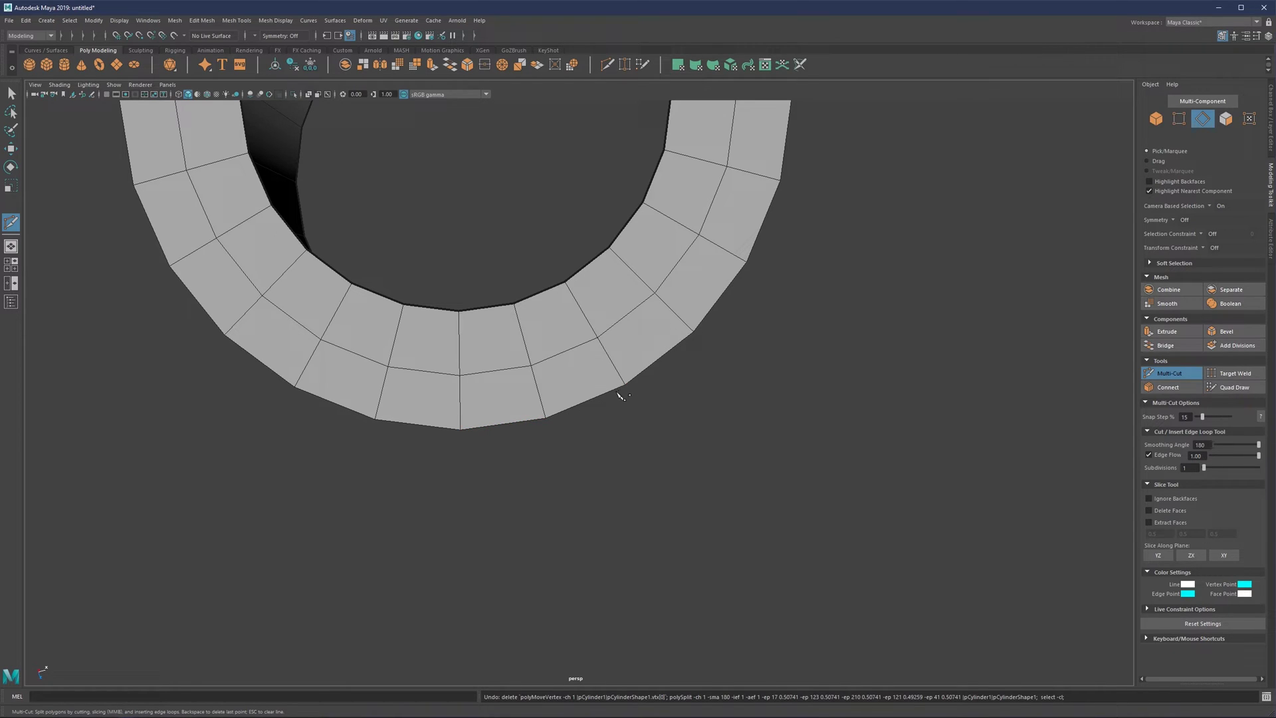
{"action": "left_click", "coordinate": [587, 402], "text": "ctrl"}
{"action": "key", "text": "ctrl+z"}
Insert a centred vertical edge loop in a wall segment and a centred horizontal loop around the wall with Multi-Cut.
{"action": "left_click_drag", "start_coordinate": [588, 397], "coordinate": [575, 384], "text": "alt"}
{"action": "left_click_drag", "start_coordinate": [561, 373], "coordinate": [564, 380], "text": "alt"}
{"action": "right_click_drag", "start_coordinate": [564, 379], "coordinate": [575, 413], "text": "alt"}
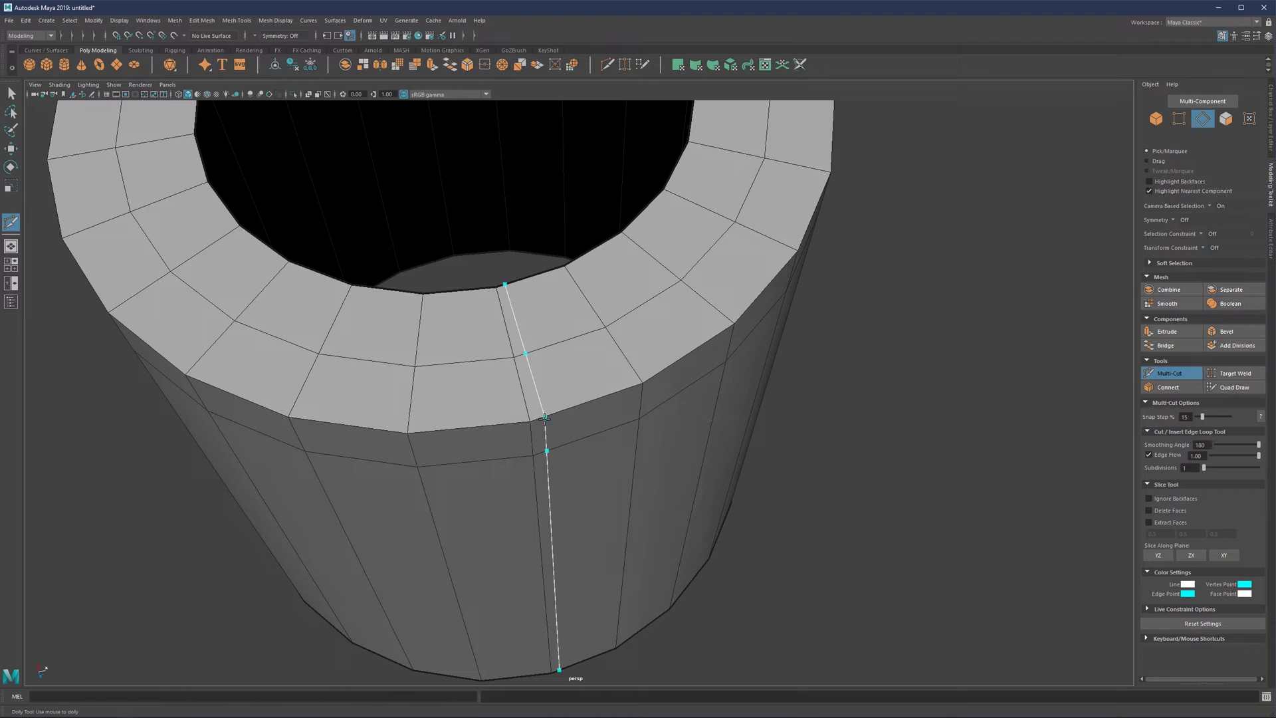
{"action": "middle_click", "coordinate": [541, 425], "text": "ctrl"}
{"action": "left_click_drag", "start_coordinate": [629, 416], "coordinate": [599, 339], "text": "alt"}
{"action": "right_click_drag", "start_coordinate": [599, 338], "coordinate": [623, 437], "text": "alt"}
{"action": "middle_click_drag", "start_coordinate": [623, 437], "coordinate": [622, 350], "text": "alt"}
{"action": "middle_click", "coordinate": [602, 440], "text": "ctrl"}
Insert two more centred horizontal edge loops, one above and one below the middle loop of the wall.
{"action": "scroll", "coordinate": [603, 440], "scroll_direction": "down", "scroll_amount": 1}
{"action": "left_click_drag", "start_coordinate": [559, 337], "coordinate": [554, 430], "text": "alt"}
{"action": "key", "text": "ctrl"}
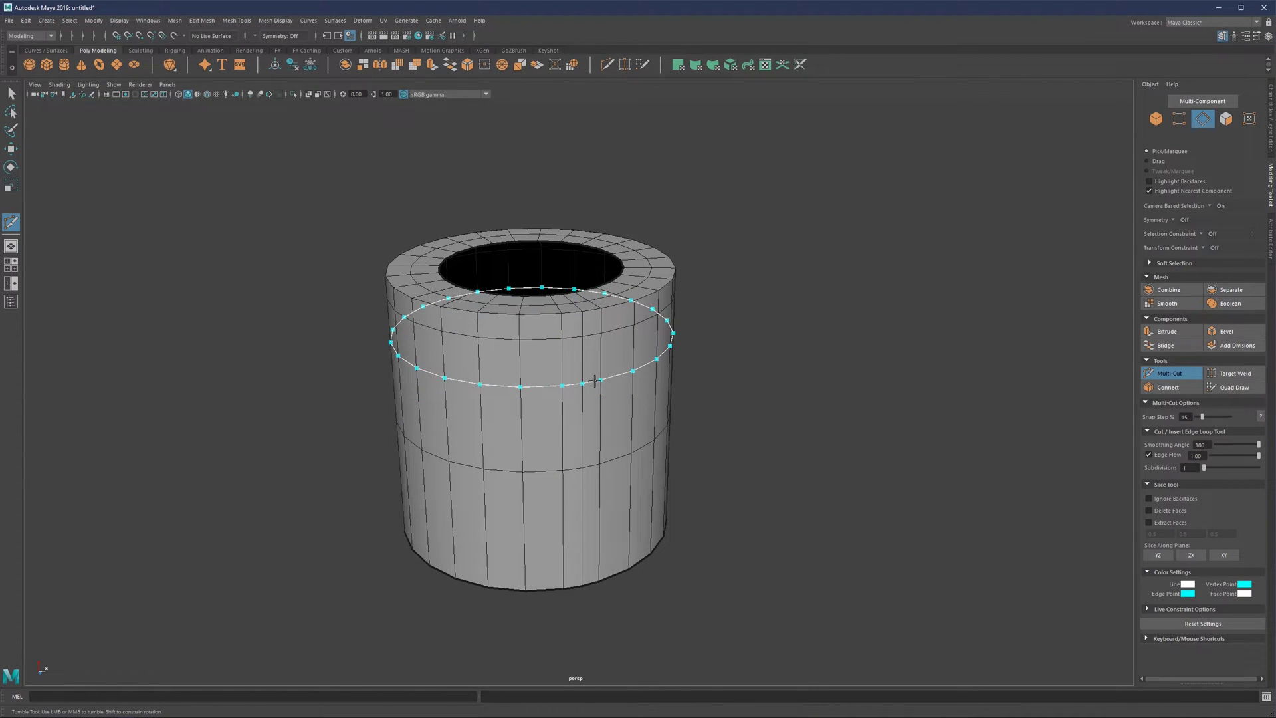
{"action": "middle_click", "coordinate": [595, 380], "text": "ctrl"}
{"action": "scroll", "coordinate": [595, 381], "scroll_direction": "up", "scroll_amount": 1}
{"action": "middle_click", "coordinate": [598, 525], "text": "ctrl"}
Undo the four centred edge loops and return to the Select tool.
{"action": "key", "text": "ctrl+z"}
{"action": "key", "text": "ctrl+z"}
{"action": "key", "text": "ctrl+z"}
{"action": "key", "text": "ctrl+z"}
{"action": "left_click_drag", "start_coordinate": [691, 399], "coordinate": [642, 361], "text": "alt"}
{"action": "left_click_drag", "start_coordinate": [576, 392], "coordinate": [587, 340], "text": "alt"}
{"action": "key", "text": "q"}
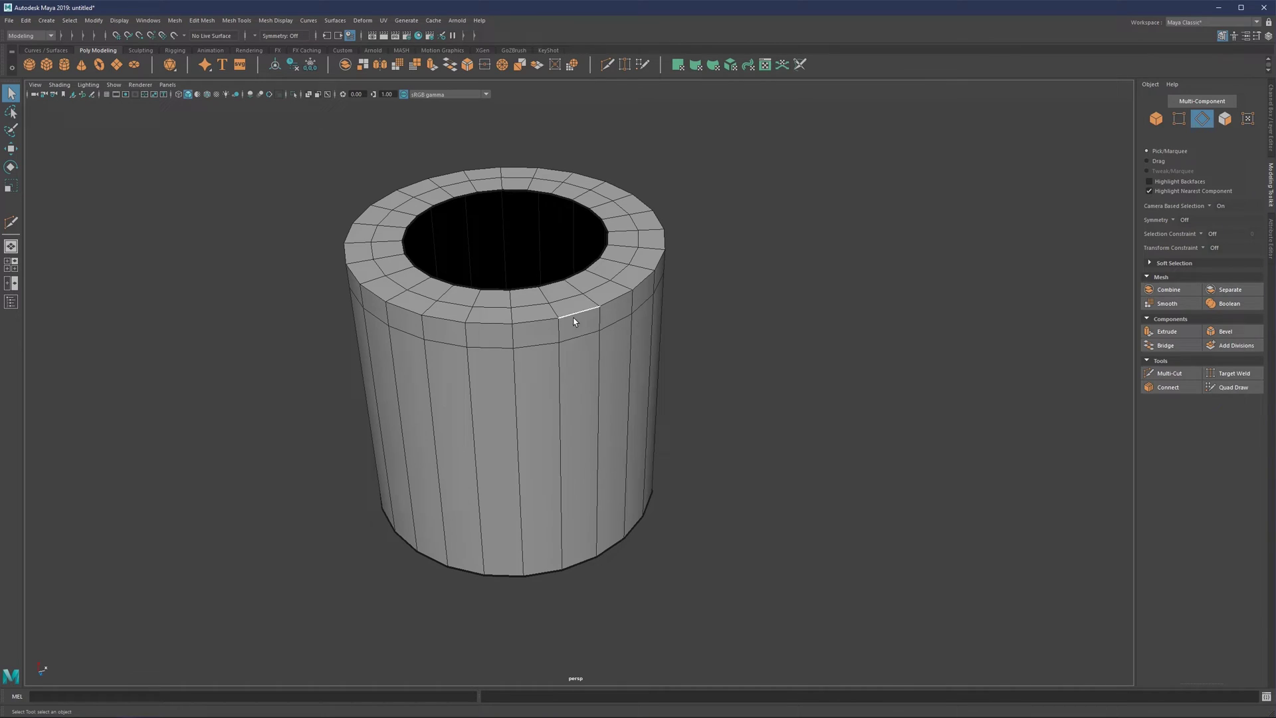
Start Insert Edge Loop and turn its automatic loop completion back on.
{"action": "left_click", "coordinate": [587, 344]}
{"action": "right_click_drag", "start_coordinate": [582, 352], "coordinate": [576, 420], "text": "shift"}
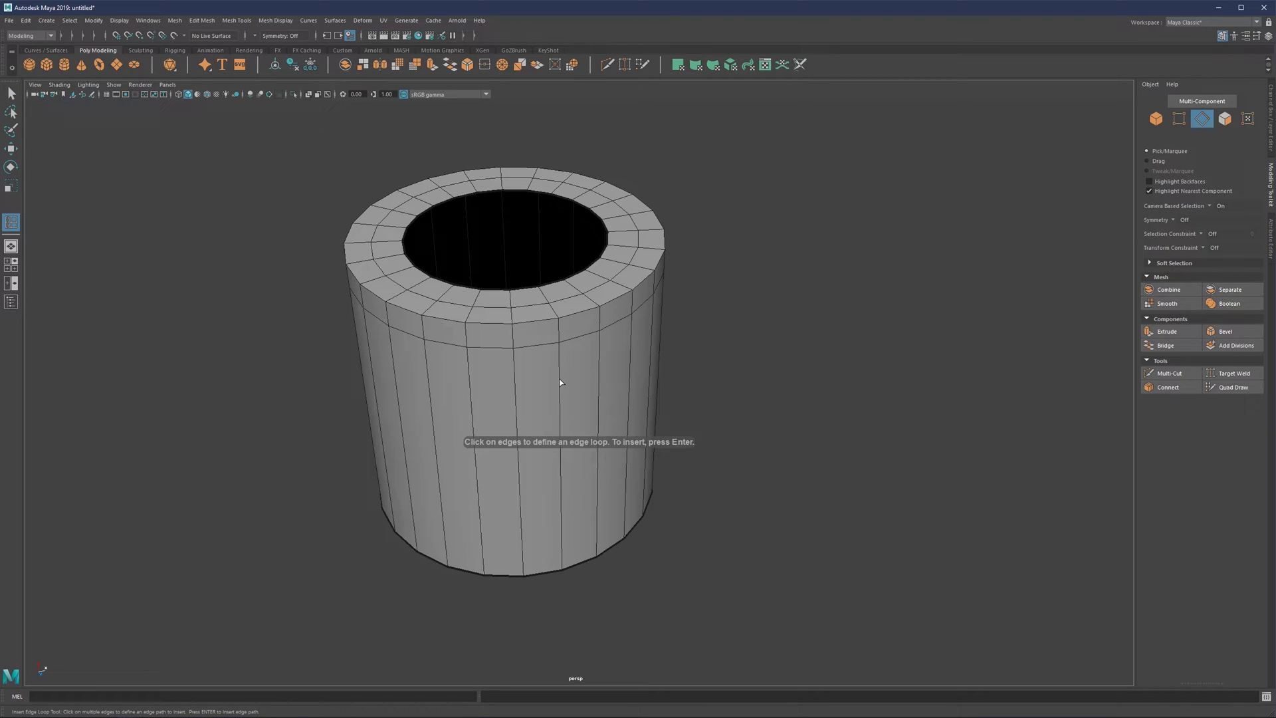
{"action": "right_click_drag", "start_coordinate": [560, 378], "coordinate": [602, 367], "text": "shift"}
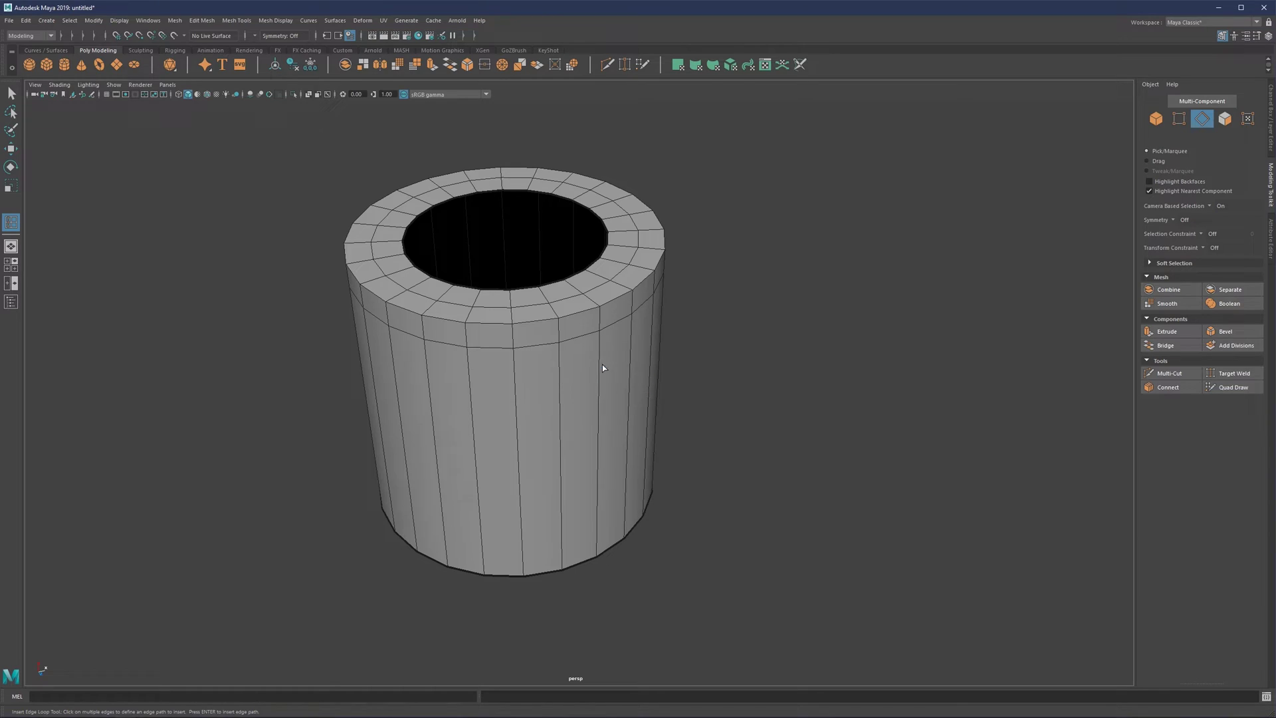
{"action": "left_click", "coordinate": [539, 321]}
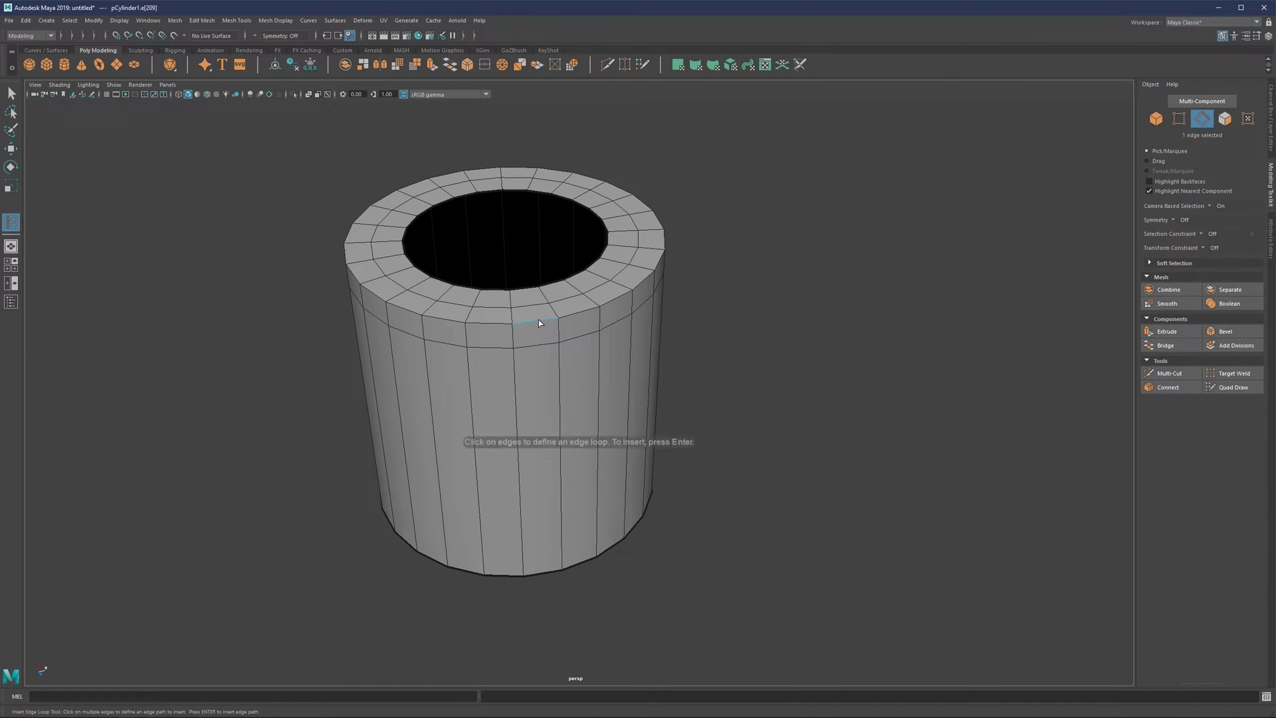
{"action": "right_click_drag", "start_coordinate": [549, 357], "coordinate": [599, 360], "text": "shift"}
Insert three vertical edge loops through neighbouring rim segments of the tube using Insert Edge Loop.
{"action": "left_click", "coordinate": [581, 315]}
{"action": "mouse_move", "coordinate": [580, 283]}
{"action": "left_mouse_down", "text": "alt"}
{"action": "mouse_move", "coordinate": [578, 325]}
{"action": "mouse_move", "coordinate": [588, 297]}
{"action": "left_mouse_up", "text": "alt"}
{"action": "scroll", "coordinate": [588, 296], "scroll_direction": "up", "scroll_amount": 4}
{"action": "middle_click_drag", "start_coordinate": [619, 278], "coordinate": [575, 351], "text": "alt"}
{"action": "left_click", "coordinate": [560, 294]}
{"action": "left_click", "coordinate": [592, 241]}
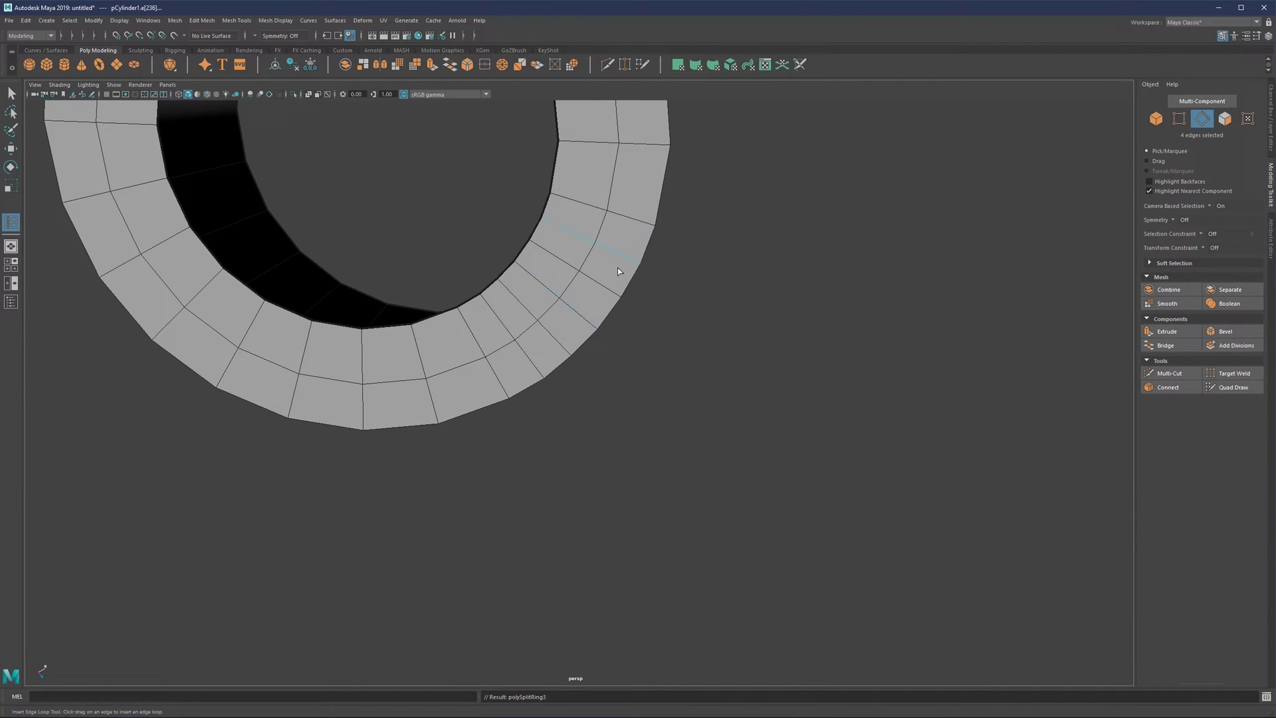
Undo the three edge loops inserted through the rim segments.
{"action": "key", "text": "ctrl+z"}
{"action": "key", "text": "ctrl+z"}
{"action": "key", "text": "ctrl+z"}
{"action": "left_click_drag", "start_coordinate": [479, 381], "coordinate": [504, 328], "text": "alt"}
{"action": "right_click_drag", "start_coordinate": [519, 332], "coordinate": [558, 319], "text": "shift"}
{"action": "left_click_drag", "start_coordinate": [586, 345], "coordinate": [567, 339], "text": "alt"}
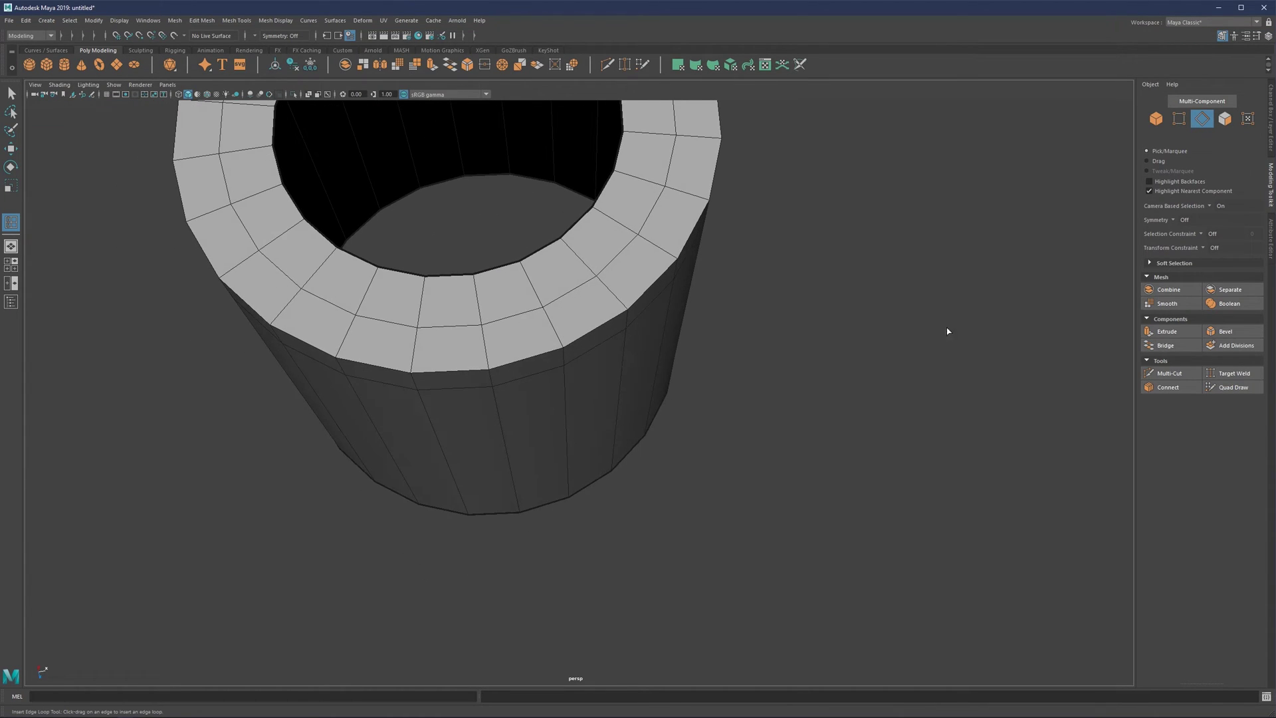
Insert a vertical edge loop at the middle of a front wall segment using Multi-Cut with Edge Flow off.
{"action": "left_click", "coordinate": [1163, 372]}
{"action": "key", "text": "ctrl"}
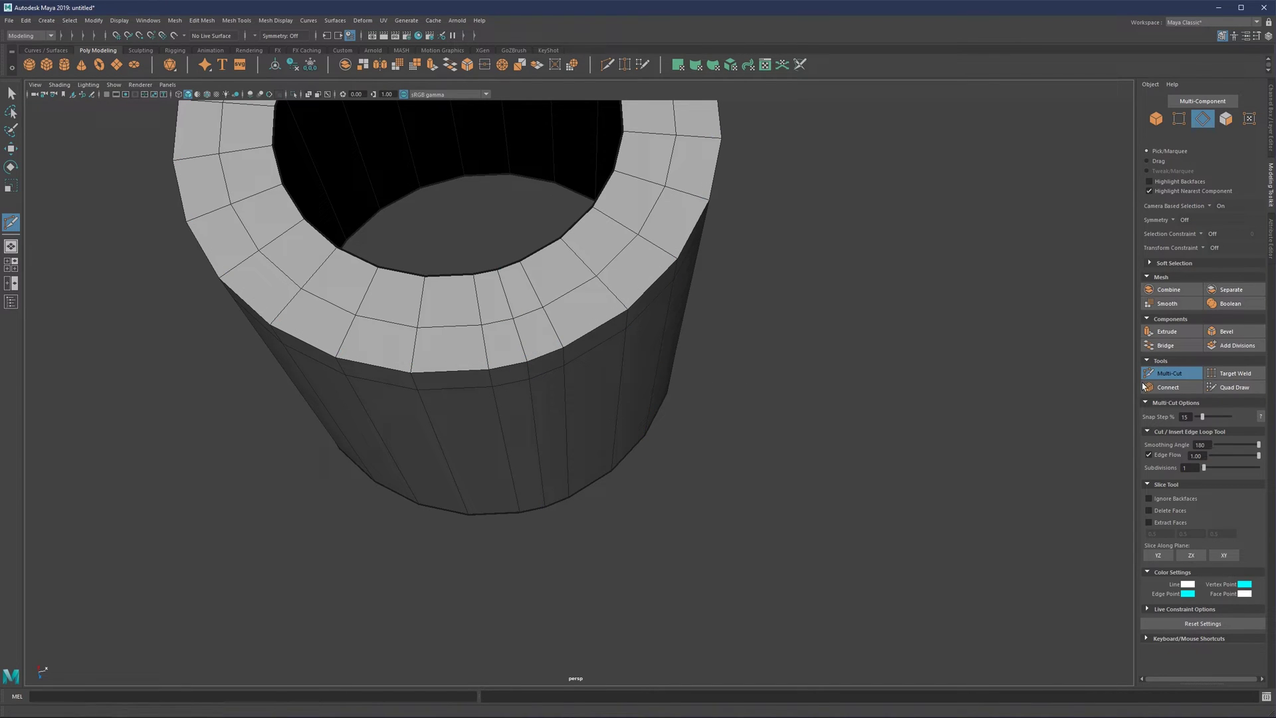
{"action": "left_click", "coordinate": [1178, 457]}
{"action": "left_click", "coordinate": [532, 359], "text": "ctrl"}
Select the two outer wall edges of the new vertical loop, above and below the horizontal supporting edge.
{"action": "left_click_drag", "start_coordinate": [598, 356], "coordinate": [513, 291], "text": "alt"}
{"action": "key", "text": "q"}
{"action": "left_click", "coordinate": [526, 369]}
{"action": "mouse_move", "coordinate": [525, 370]}
{"action": "left_mouse_down", "text": "alt"}
{"action": "mouse_move", "coordinate": [535, 353]}
{"action": "mouse_move", "coordinate": [520, 382]}
{"action": "left_mouse_up", "text": "alt"}
{"action": "left_click", "coordinate": [520, 381], "text": "shift"}
{"action": "scroll", "coordinate": [558, 340], "scroll_direction": "down", "scroll_amount": 3}
{"action": "mouse_move", "coordinate": [605, 341]}
{"action": "left_mouse_down", "text": "alt"}
{"action": "mouse_move", "coordinate": [565, 336]}
{"action": "mouse_move", "coordinate": [582, 342]}
{"action": "left_mouse_up", "text": "alt"}
Apply Edit Edge Flow to the two selected wall edges and undo it.
{"action": "right_click", "coordinate": [585, 301], "text": "shift"}
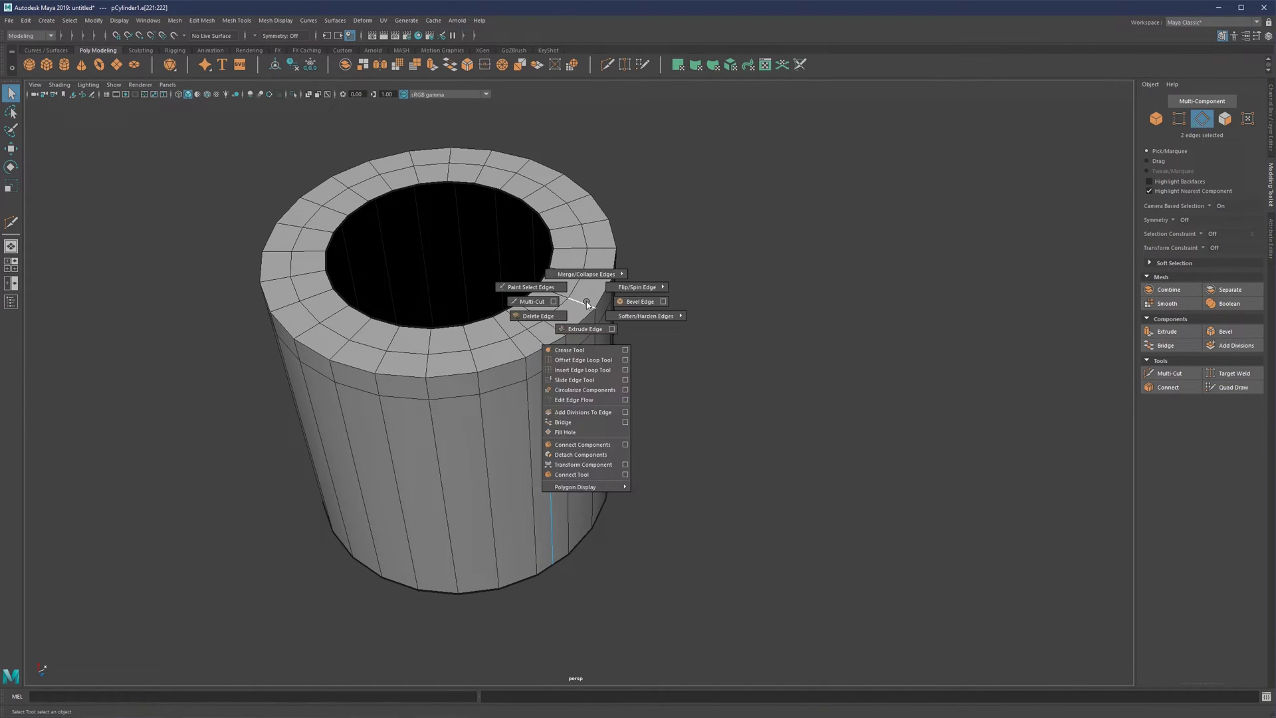
{"action": "left_click", "coordinate": [575, 401]}
{"action": "left_click_drag", "start_coordinate": [599, 396], "coordinate": [569, 334], "text": "alt"}
{"action": "key", "text": "ctrl+z"}
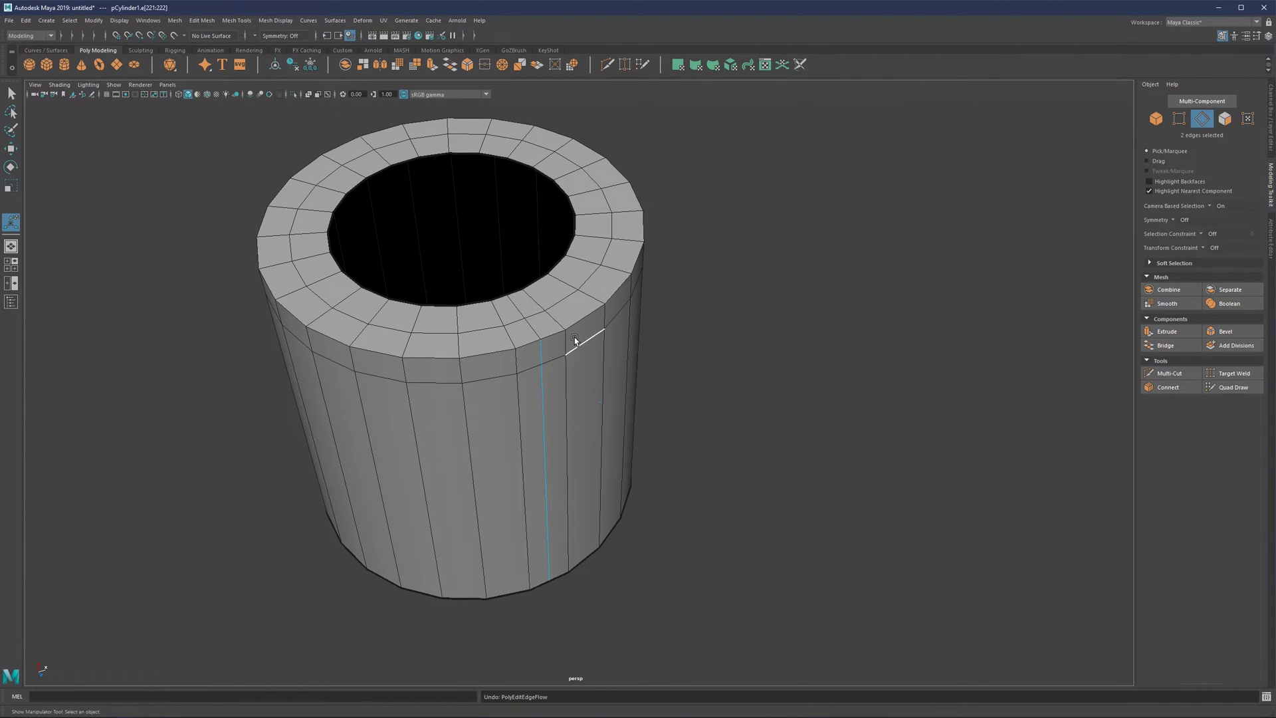
Reapply Edit Edge Flow to the two selected edges of the tube's new vertical wall loop.
{"action": "scroll", "coordinate": [575, 340], "scroll_direction": "up", "scroll_amount": 2}
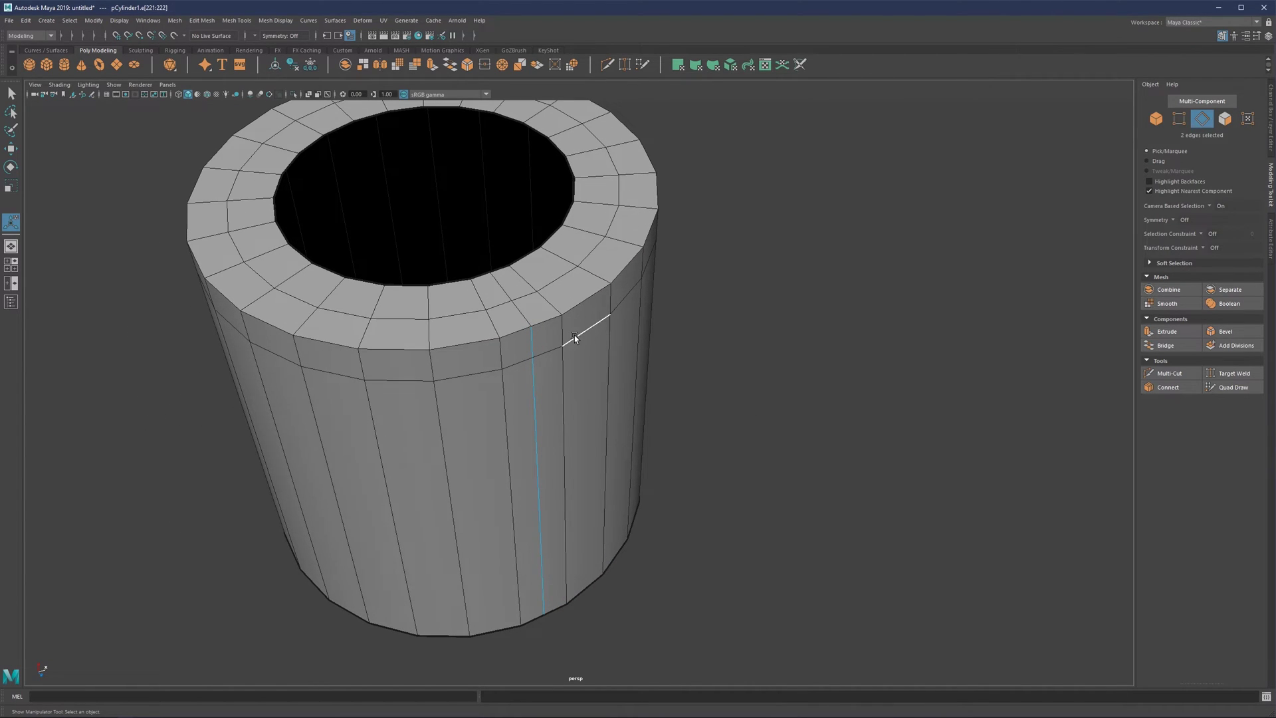
{"action": "right_click", "coordinate": [600, 309], "text": "shift"}
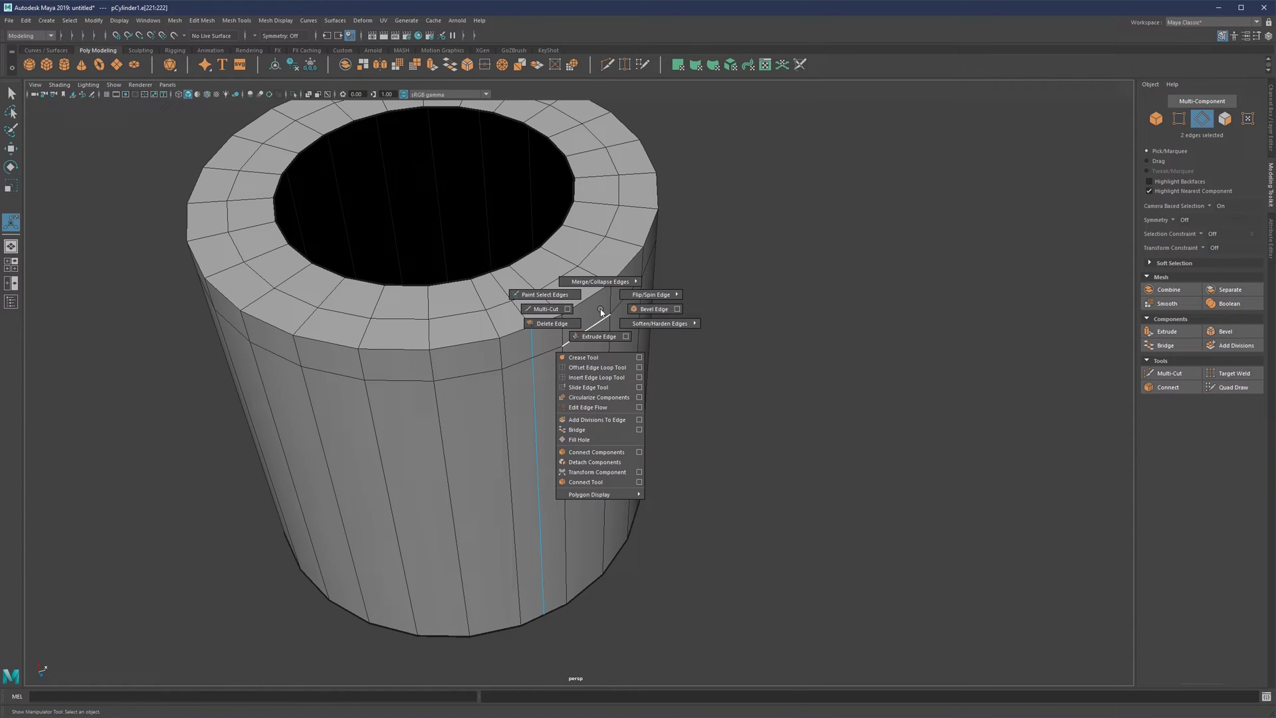
{"action": "right_click_drag", "start_coordinate": [602, 323], "coordinate": [584, 407], "text": "shift"}
{"action": "mouse_move", "coordinate": [570, 327]}
{"action": "left_mouse_down", "text": "alt"}
{"action": "mouse_move", "coordinate": [566, 377]}
{"action": "mouse_move", "coordinate": [558, 313]}
{"action": "left_mouse_up", "text": "alt"}
{"action": "right_click_drag", "start_coordinate": [558, 313], "coordinate": [531, 342], "text": "alt"}
{"action": "left_click", "coordinate": [689, 266]}
Undo the edge flow edit and the insertion of the vertical wall loop on the tube.
{"action": "key", "text": "ctrl+z"}
{"action": "key", "text": "ctrl+z"}
{"action": "key", "text": "ctrl+z"}
{"action": "key", "text": "ctrl+z"}
{"action": "key", "text": "ctrl+z"}
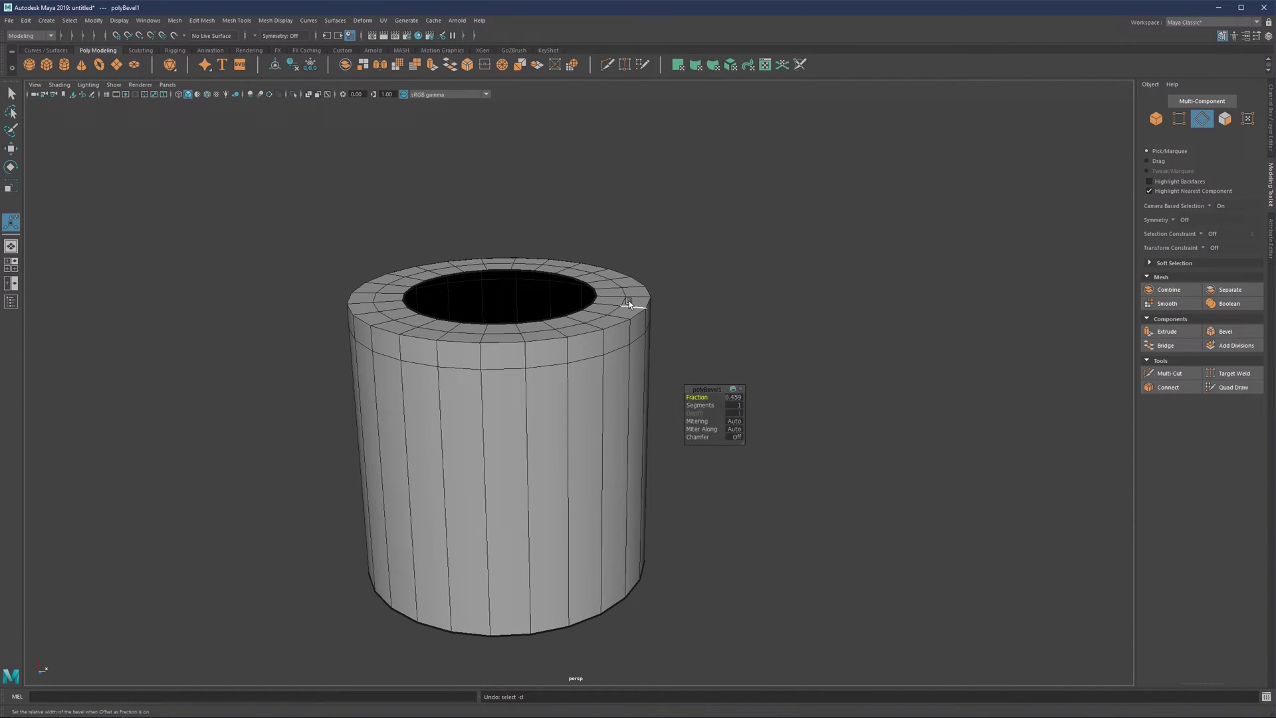
{"action": "right_click_drag", "start_coordinate": [630, 304], "coordinate": [602, 309], "text": "alt"}
{"action": "left_click_drag", "start_coordinate": [603, 309], "coordinate": [589, 325], "text": "alt"}
{"action": "right_click_drag", "start_coordinate": [588, 325], "coordinate": [600, 331], "text": "alt"}
{"action": "key", "text": "q"}
{"action": "middle_click_drag", "start_coordinate": [600, 331], "coordinate": [626, 281], "text": "alt"}
{"action": "right_click_drag", "start_coordinate": [614, 302], "coordinate": [628, 307], "text": "alt"}
{"action": "left_click_drag", "start_coordinate": [628, 303], "coordinate": [633, 299], "text": "alt"}
{"action": "scroll", "coordinate": [633, 299], "scroll_direction": "up", "scroll_amount": 5}
{"action": "scroll", "coordinate": [669, 333], "scroll_direction": "down", "scroll_amount": 10}
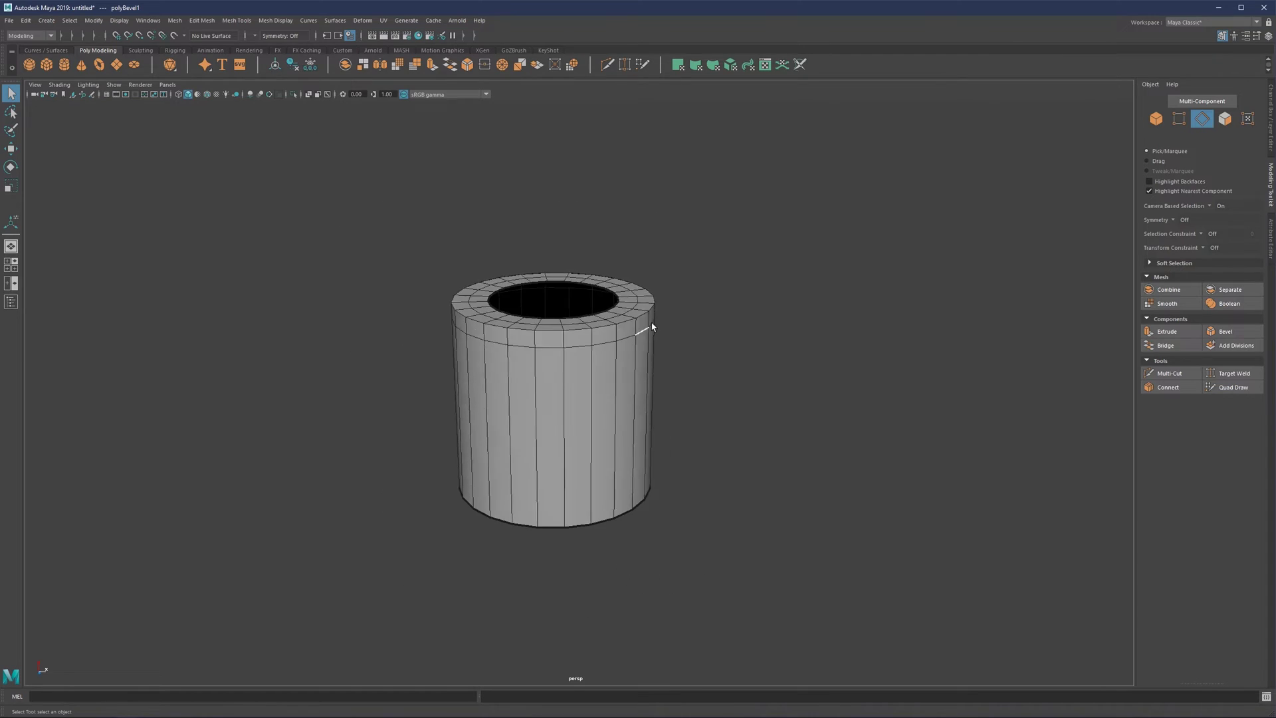
Delete the tube, create a polygon cube in its place and scale it up uniformly.
{"action": "scroll", "coordinate": [604, 335], "scroll_direction": "up", "scroll_amount": 2}
{"action": "mouse_move", "coordinate": [589, 336]}
{"action": "right_mouse_down"}
{"action": "mouse_move", "coordinate": [617, 304]}
{"action": "mouse_move", "coordinate": [608, 323]}
{"action": "mouse_move", "coordinate": [591, 298]}
{"action": "mouse_move", "coordinate": [590, 317]}
{"action": "right_mouse_up"}
{"action": "key", "text": "Delete"}
{"action": "key", "text": "Delete"}
{"action": "key", "text": "r"}
{"action": "left_click_drag", "start_coordinate": [559, 383], "coordinate": [674, 352]}
{"action": "left_click_drag", "start_coordinate": [624, 343], "coordinate": [564, 331], "text": "alt"}
Activate Multi-Cut and expand its Keyboard/Mouse Shortcuts list down to the last entry.
{"action": "left_click", "coordinate": [1166, 375]}
{"action": "left_click_drag", "start_coordinate": [588, 415], "coordinate": [637, 335], "text": "alt"}
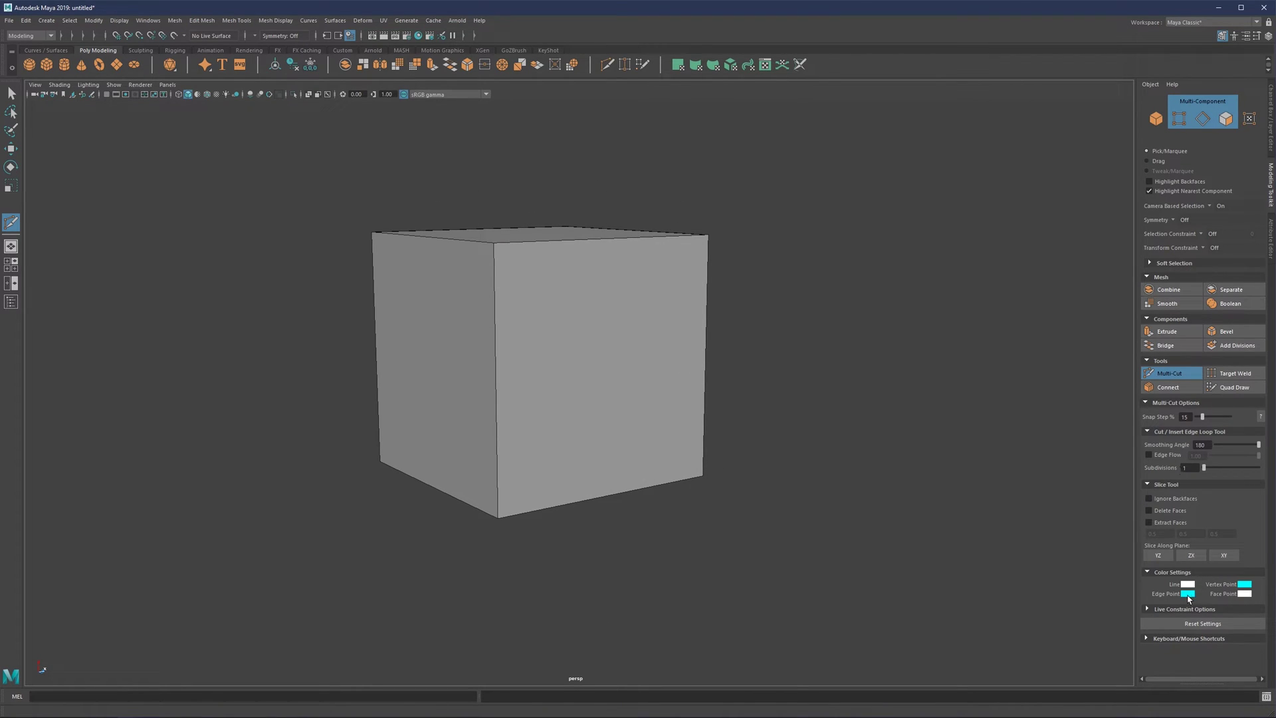
{"action": "left_click", "coordinate": [1167, 638]}
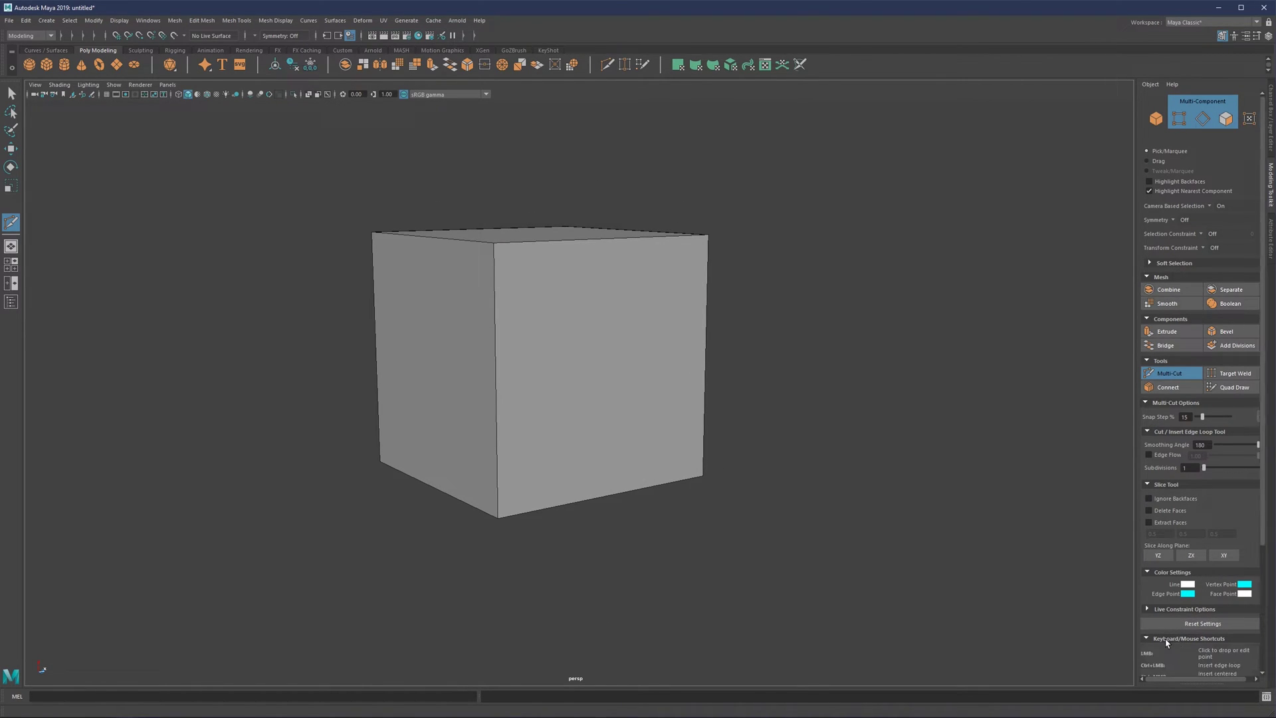
{"action": "scroll", "coordinate": [1222, 531], "scroll_direction": "down", "scroll_amount": 4}
{"action": "scroll", "coordinate": [1216, 529], "scroll_direction": "down", "scroll_amount": 1}
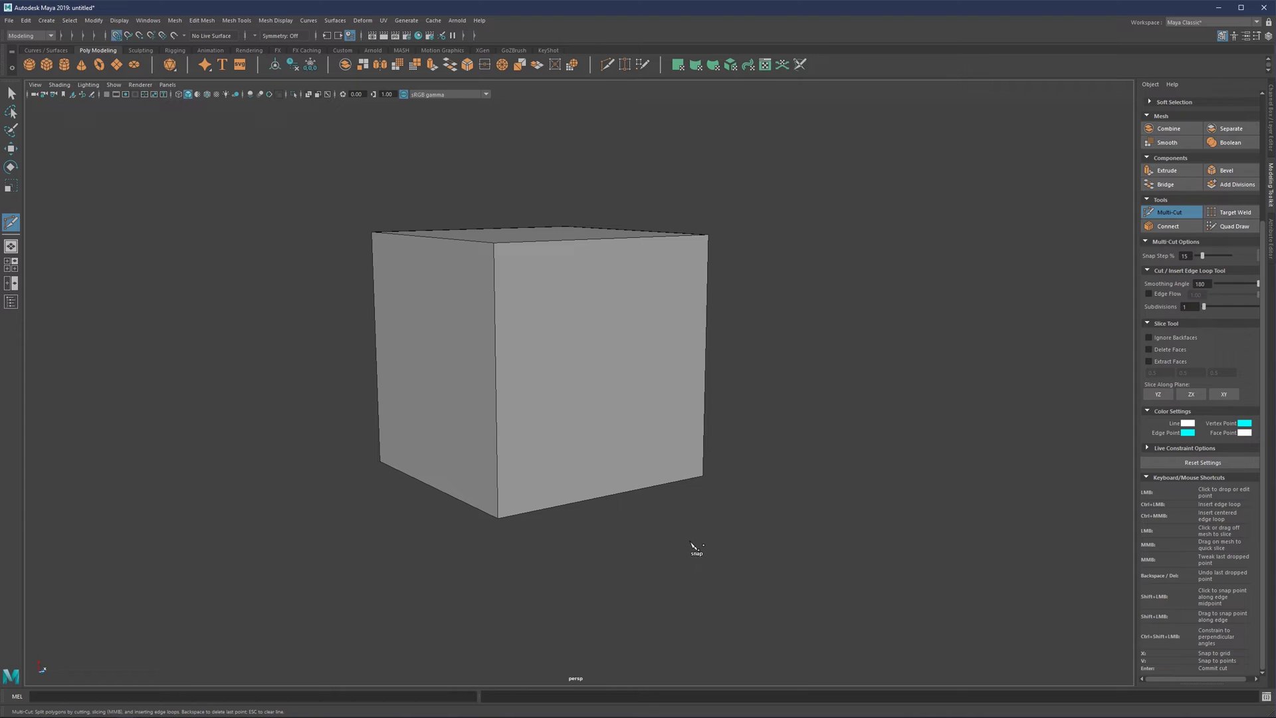
Show the viewport grid, look at the cube in the bottom view and return to the perspective view.
{"action": "left_click", "coordinate": [107, 94]}
{"action": "right_click_drag", "start_coordinate": [621, 460], "coordinate": [601, 515], "text": "alt"}
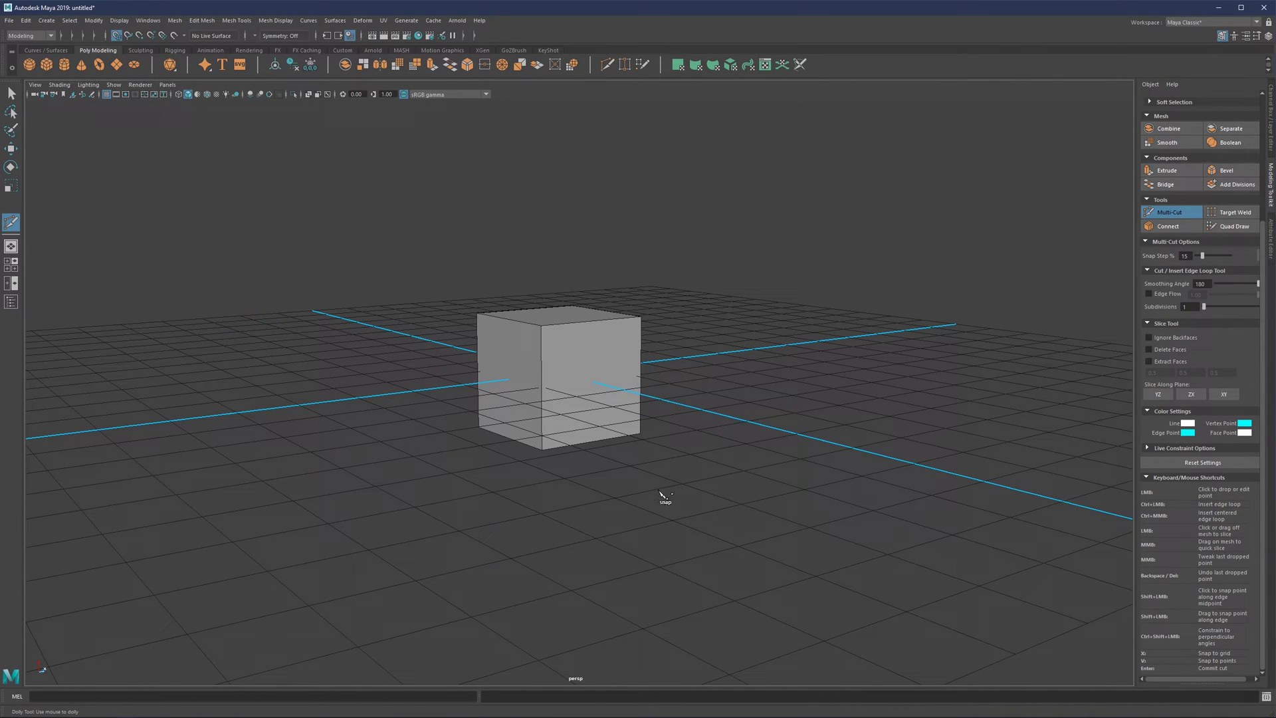
{"action": "key", "text": "space"}
{"action": "left_click_drag", "start_coordinate": [521, 472], "coordinate": [532, 484]}
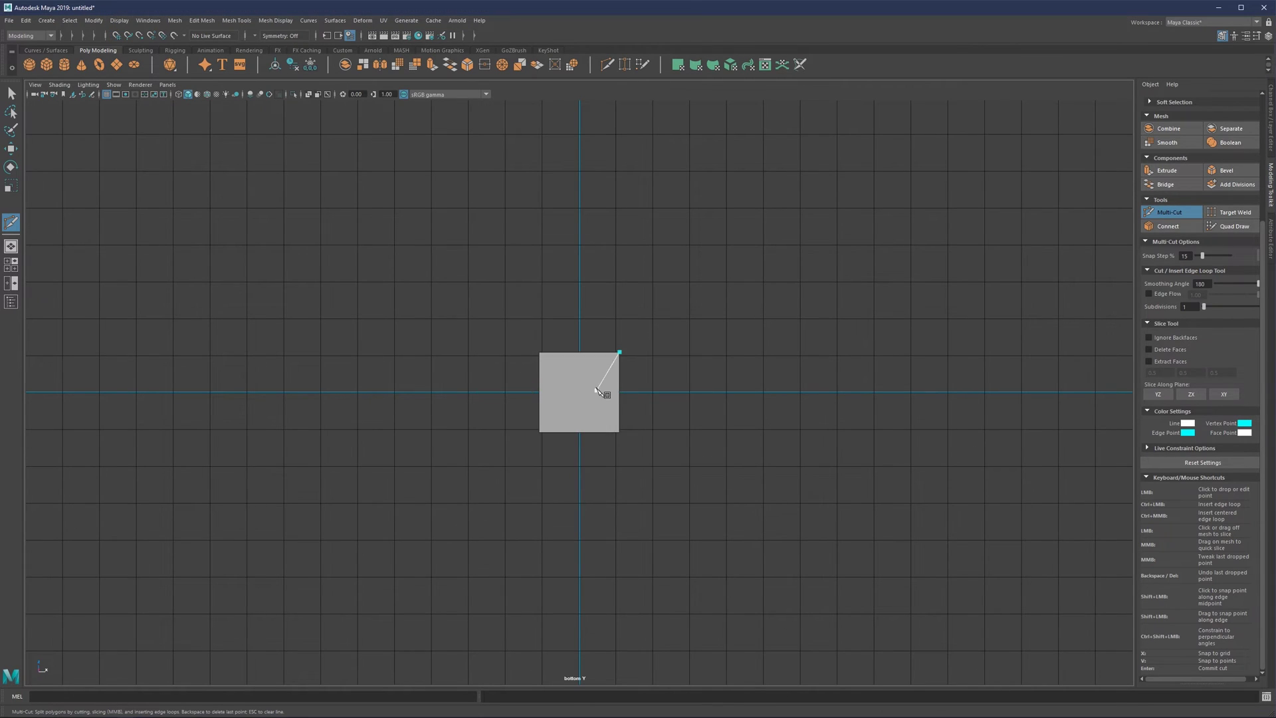
{"action": "key", "text": "space"}
{"action": "key", "text": "space"}
{"action": "left_click_drag", "start_coordinate": [798, 293], "coordinate": [800, 269]}
{"action": "key", "text": "space"}
{"action": "scroll", "coordinate": [641, 350], "scroll_direction": "up", "scroll_amount": 2}
{"action": "left_click_drag", "start_coordinate": [567, 359], "coordinate": [585, 477], "text": "alt"}
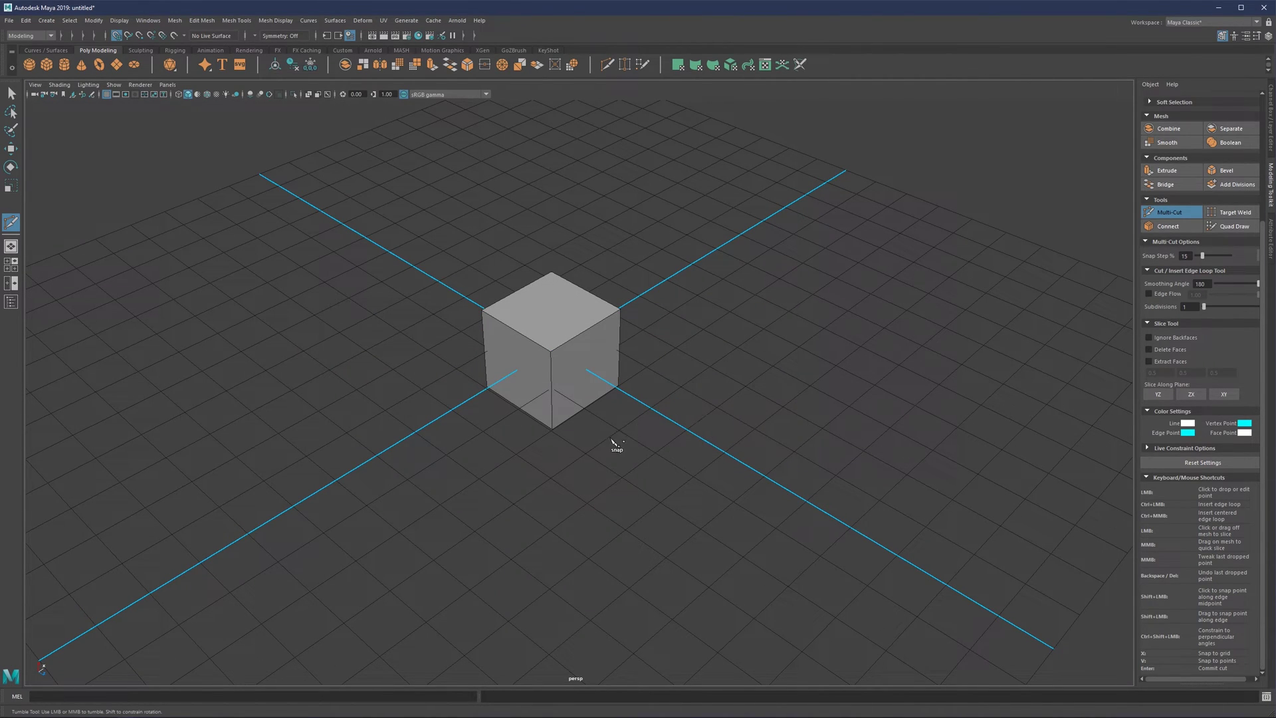
{"action": "scroll", "coordinate": [551, 359], "scroll_direction": "up", "scroll_amount": 1}
{"action": "scroll", "coordinate": [558, 352], "scroll_direction": "down", "scroll_amount": 3}
Select the cube in object mode and scale it up uniformly to several grid squares wide.
{"action": "key", "text": "q"}
{"action": "key", "text": "F8"}
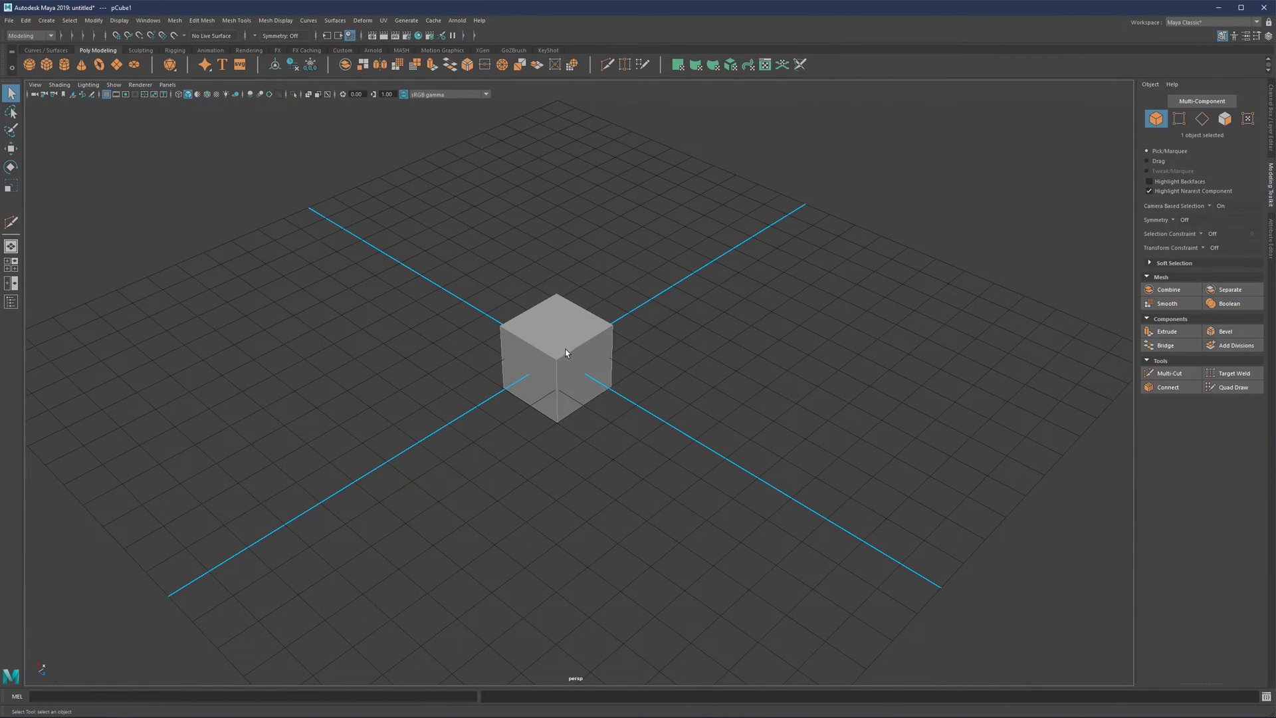
{"action": "key", "text": "r"}
{"action": "left_click_drag", "start_coordinate": [567, 352], "coordinate": [641, 301]}
{"action": "scroll", "coordinate": [579, 377], "scroll_direction": "down", "scroll_amount": 5}
{"action": "scroll", "coordinate": [579, 376], "scroll_direction": "up", "scroll_amount": 5}
Reactivate Multi-Cut for the enlarged cube and hide the viewport grid in the perspective view.
{"action": "left_click", "coordinate": [1169, 373]}
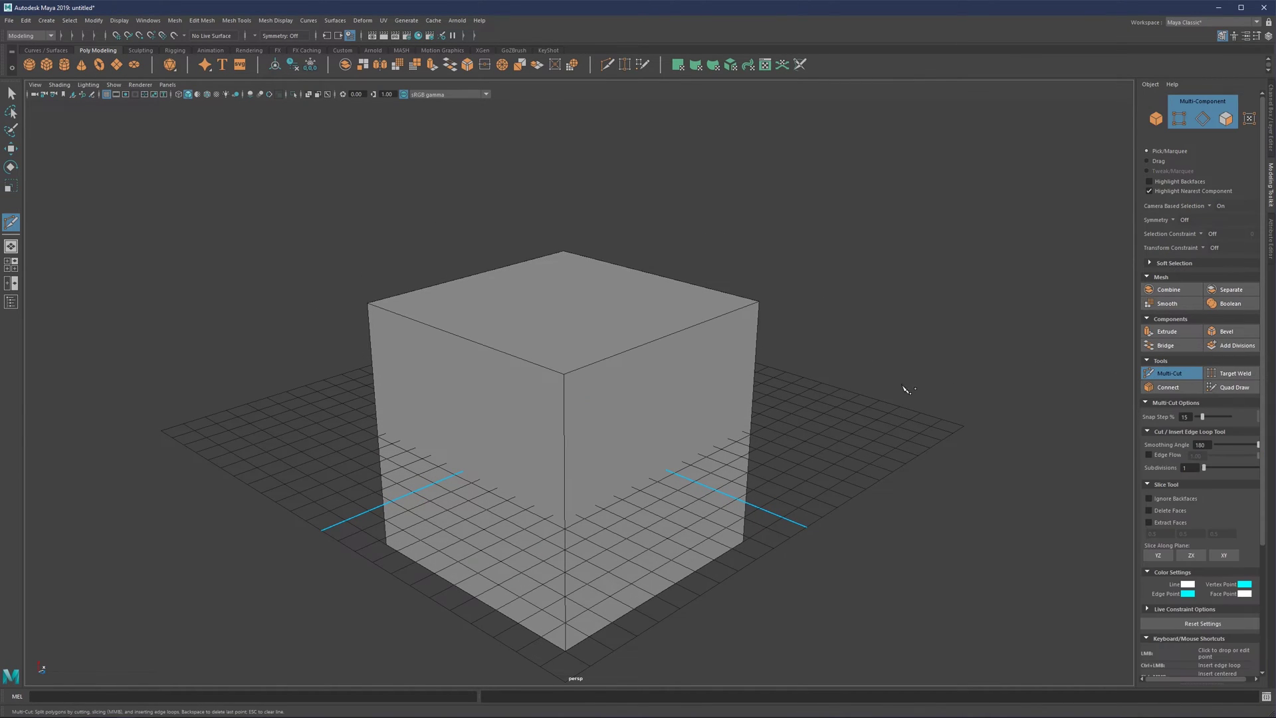
{"action": "scroll", "coordinate": [957, 389], "scroll_direction": "down", "scroll_amount": 4}
{"action": "left_click", "coordinate": [106, 94]}
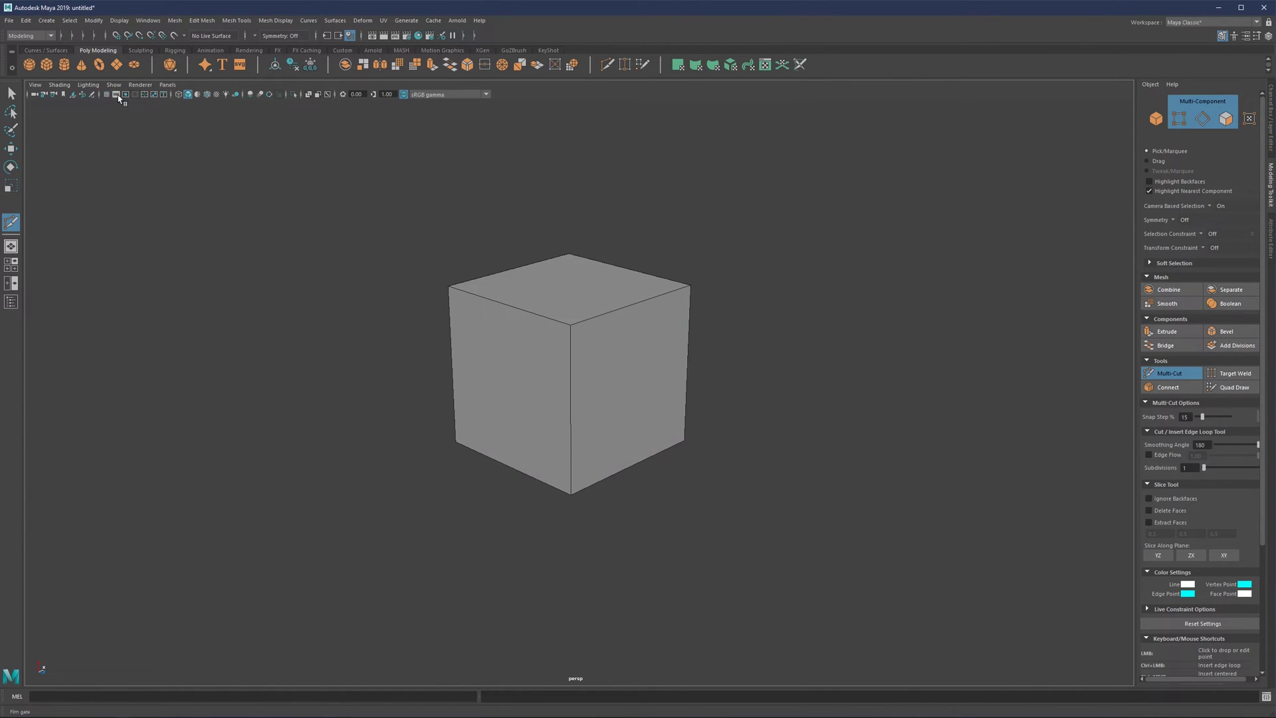
{"action": "scroll", "coordinate": [551, 314], "scroll_direction": "up", "scroll_amount": 2}
{"action": "scroll", "coordinate": [1162, 505], "scroll_direction": "down", "scroll_amount": 2}
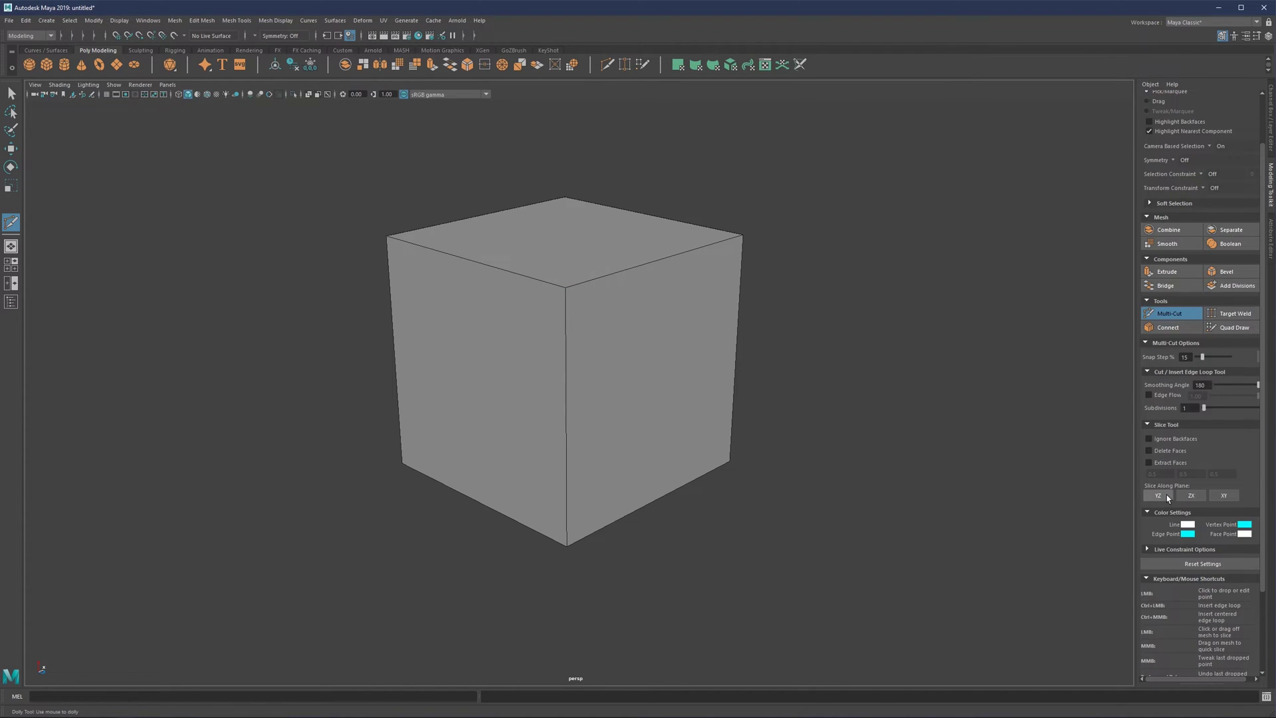
{"action": "scroll", "coordinate": [701, 419], "scroll_direction": "down", "scroll_amount": 2}
Switch to the orthographic side view with the whole cube and space around it in view.
{"action": "left_click_drag", "start_coordinate": [701, 418], "coordinate": [598, 361], "text": "alt"}
{"action": "left_click", "coordinate": [742, 275]}
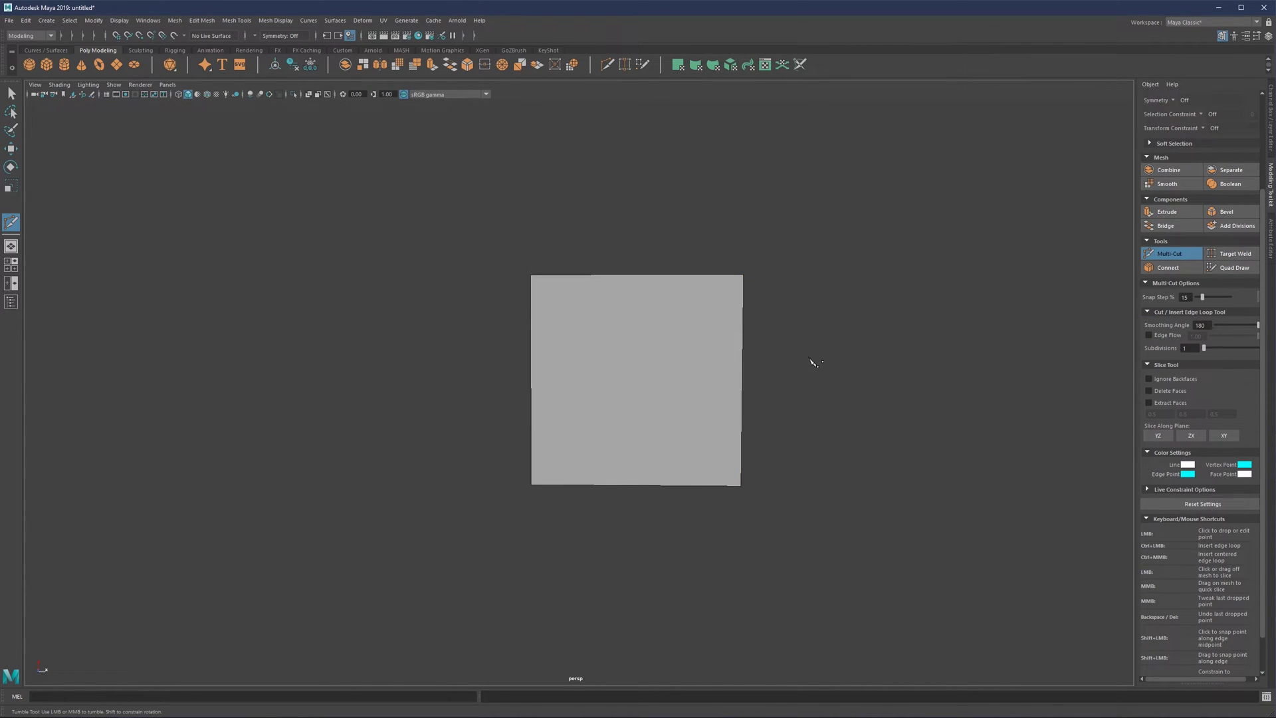
{"action": "key", "text": "space"}
{"action": "key", "text": "space"}
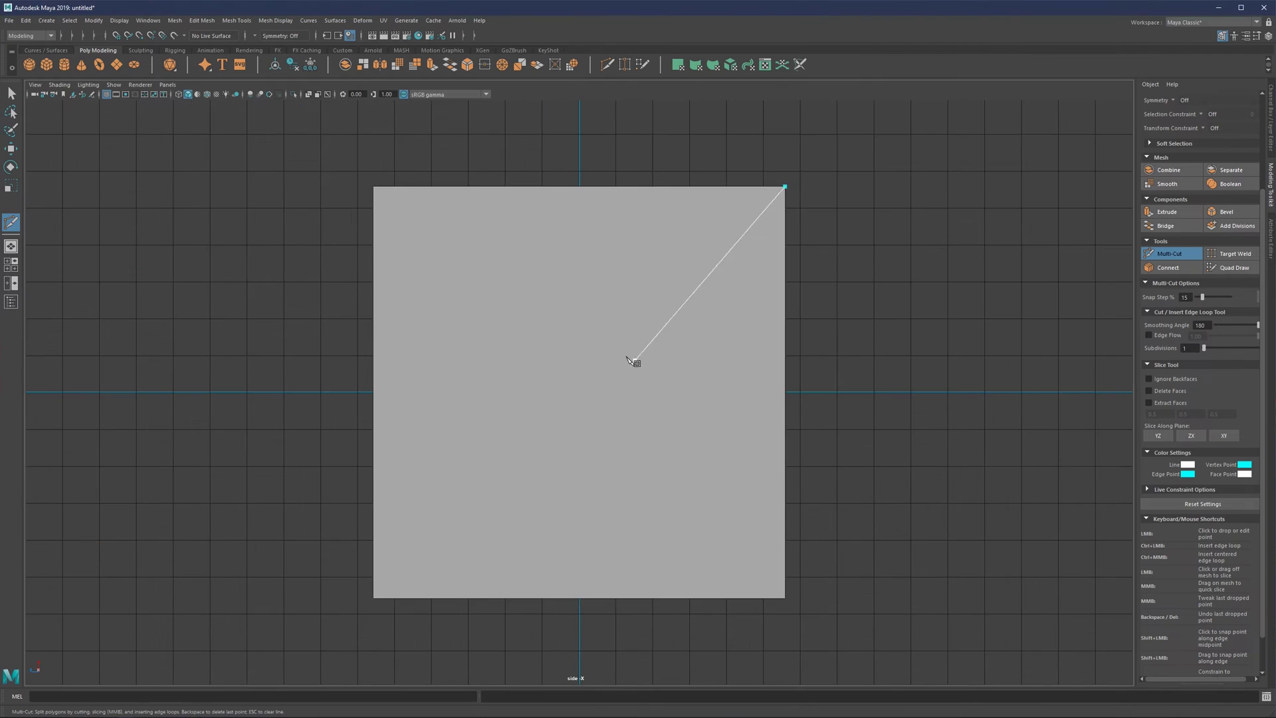
{"action": "scroll", "coordinate": [626, 365], "scroll_direction": "down", "scroll_amount": 3}
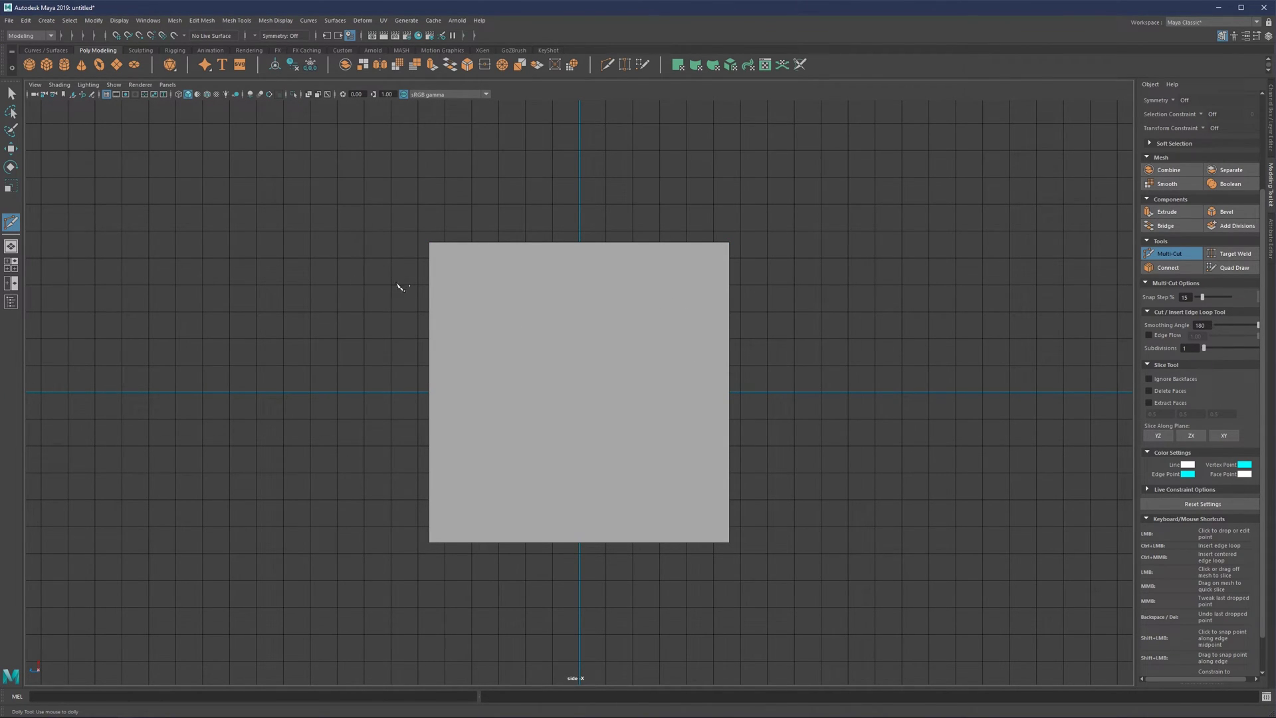
Slice the cube diagonally with Multi-Cut, first plainly and again with Delete Faces enabled, undoing each slice.
{"action": "left_click_drag", "start_coordinate": [305, 230], "coordinate": [955, 573]}
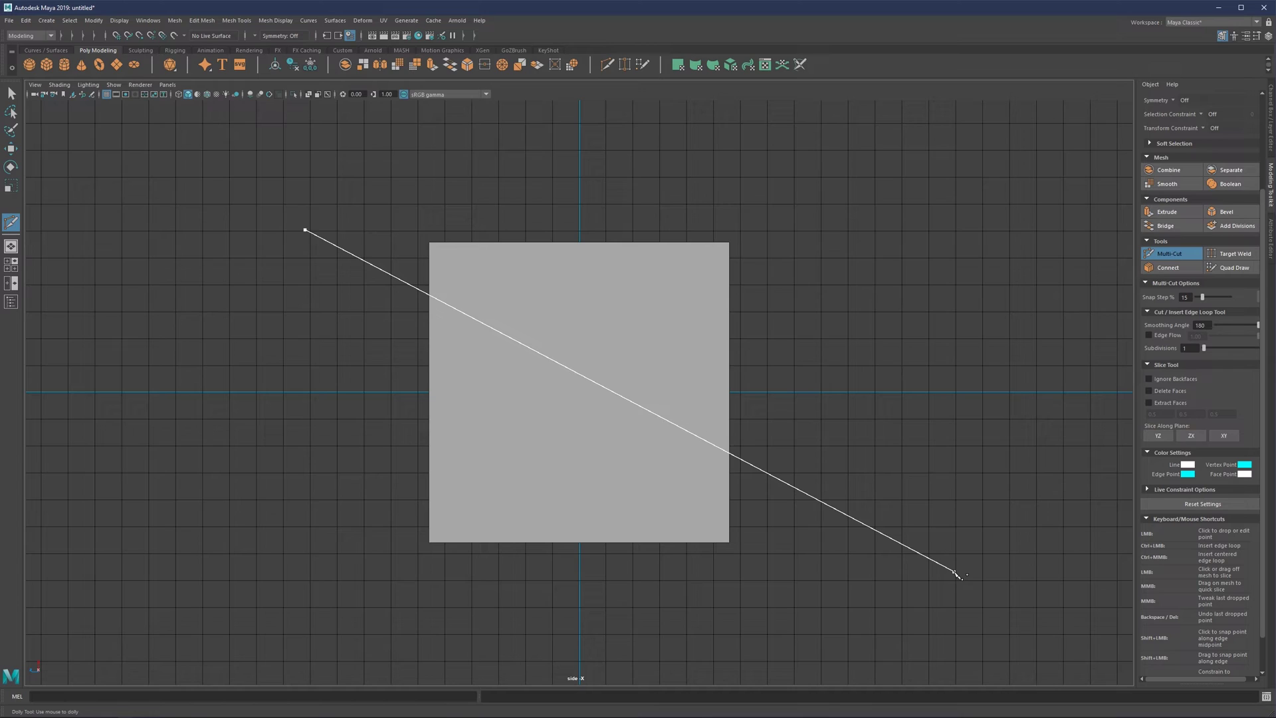
{"action": "left_click_drag", "start_coordinate": [955, 573], "coordinate": [955, 571]}
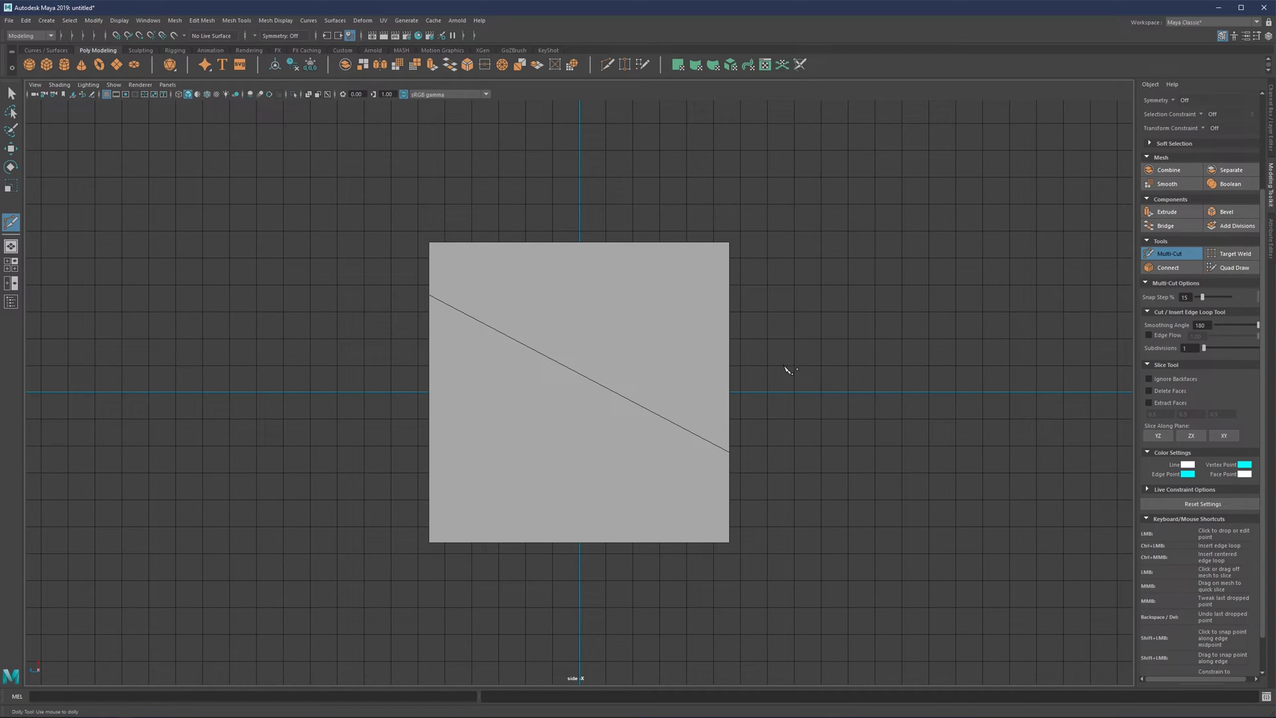
{"action": "key", "text": "ctrl+z"}
{"action": "left_click_drag", "start_coordinate": [274, 284], "coordinate": [970, 584]}
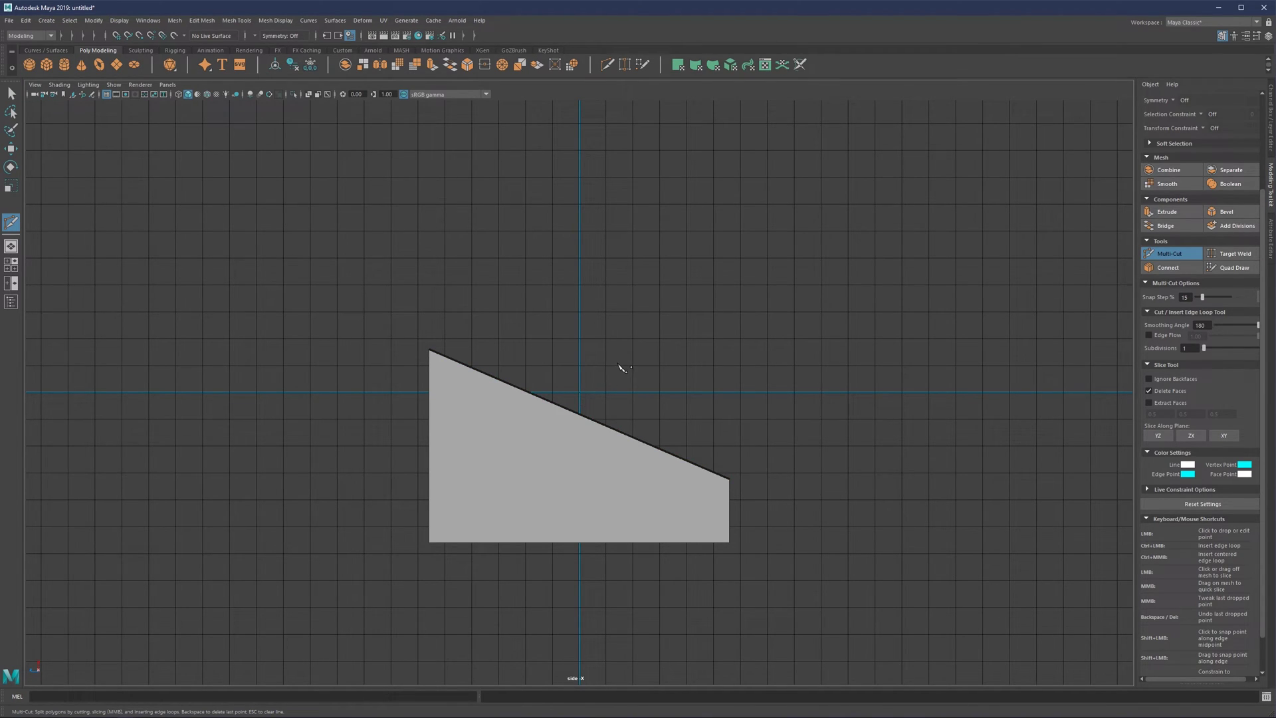
{"action": "key", "text": "ctrl+z"}
Slice the cube diagonally with Extract Faces enabled at 0.5 offsets, undo the slice and disable Extract Faces.
{"action": "left_click", "coordinate": [1149, 403]}
{"action": "left_click_drag", "start_coordinate": [247, 259], "coordinate": [902, 561]}
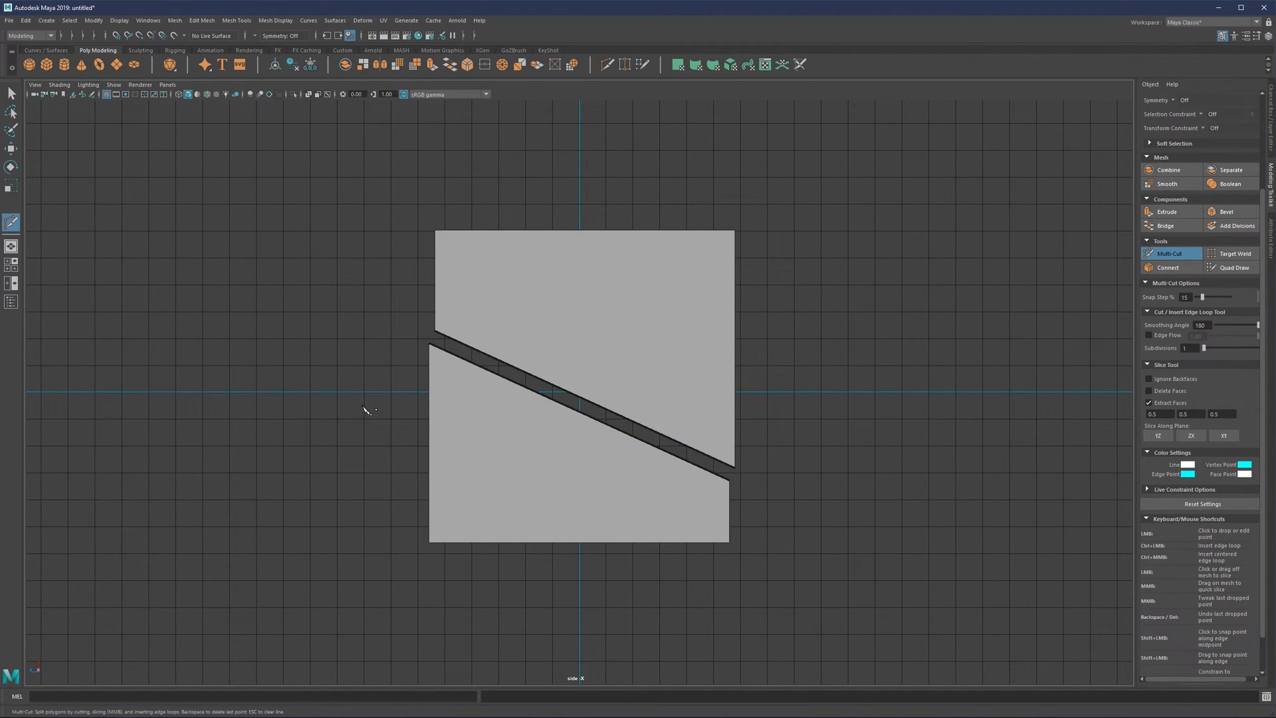
{"action": "left_click", "coordinate": [1149, 402]}
{"action": "key", "text": "ctrl+z"}
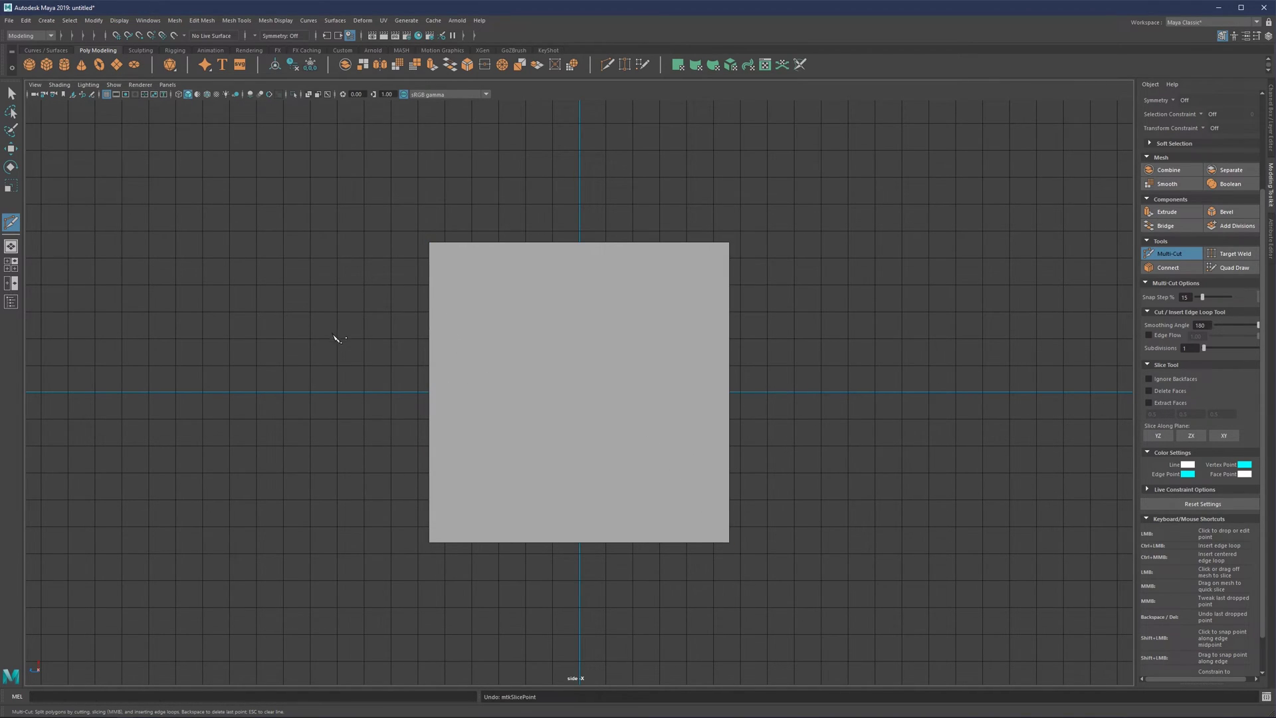
Slice the cube diagonally with all slice options off and inspect the cut in the perspective view.
{"action": "left_click_drag", "start_coordinate": [274, 240], "coordinate": [1011, 645]}
{"action": "key", "text": "space"}
{"action": "key", "text": "space"}
{"action": "scroll", "coordinate": [564, 314], "scroll_direction": "up", "scroll_amount": 1}
{"action": "left_click_drag", "start_coordinate": [562, 314], "coordinate": [825, 329], "text": "alt"}
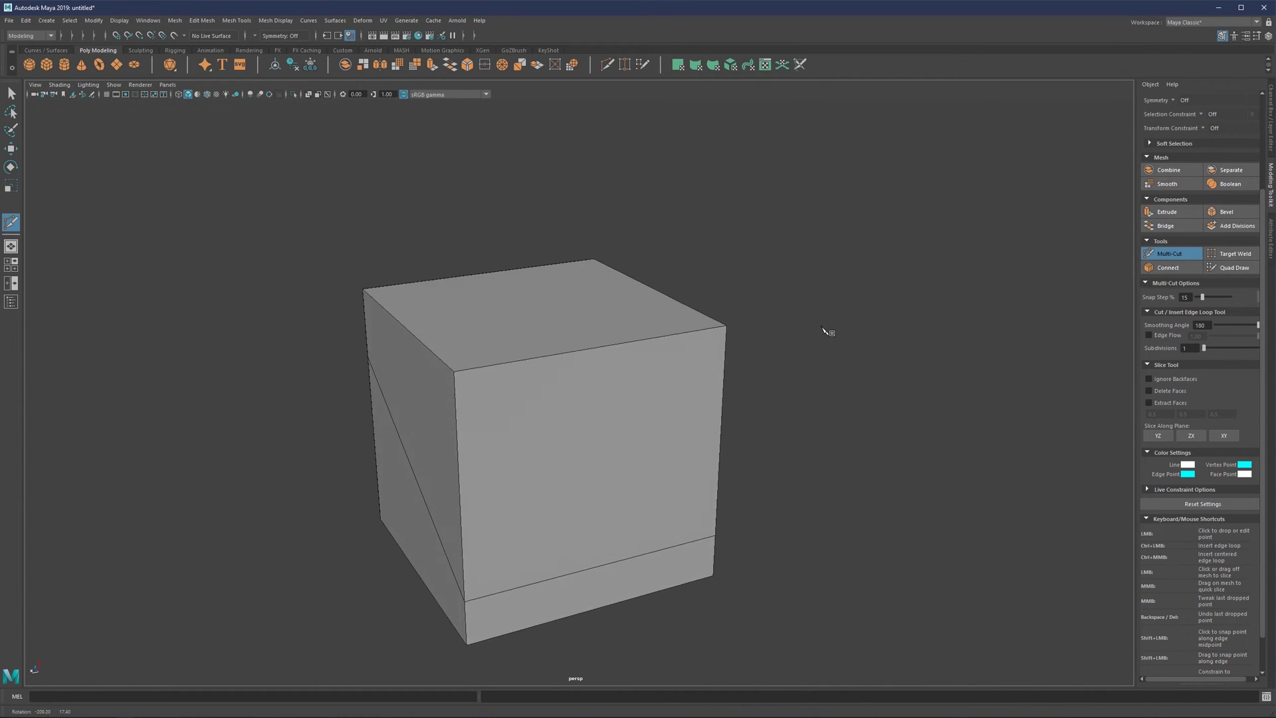
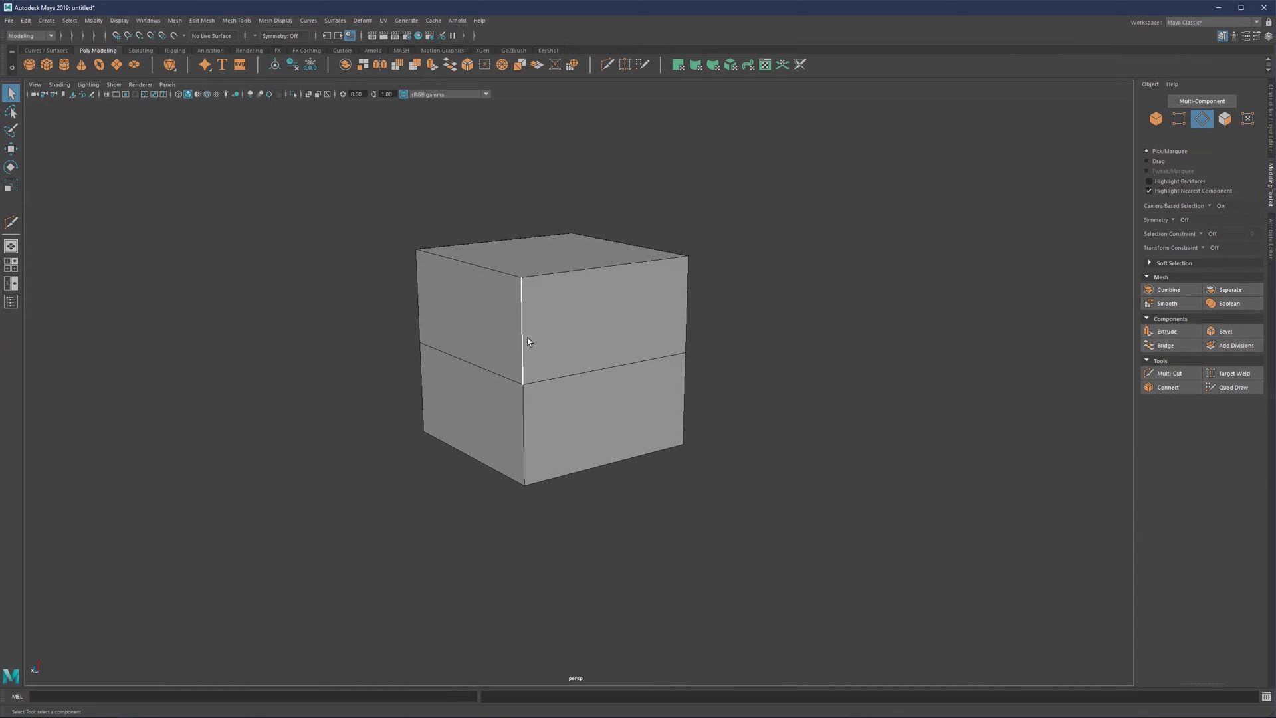
Select the edge ring across the cube's wide front face and connect it with a centered vertical loop.
{"action": "left_click", "coordinate": [591, 268]}
{"action": "double_click", "coordinate": [620, 357], "text": "shift"}
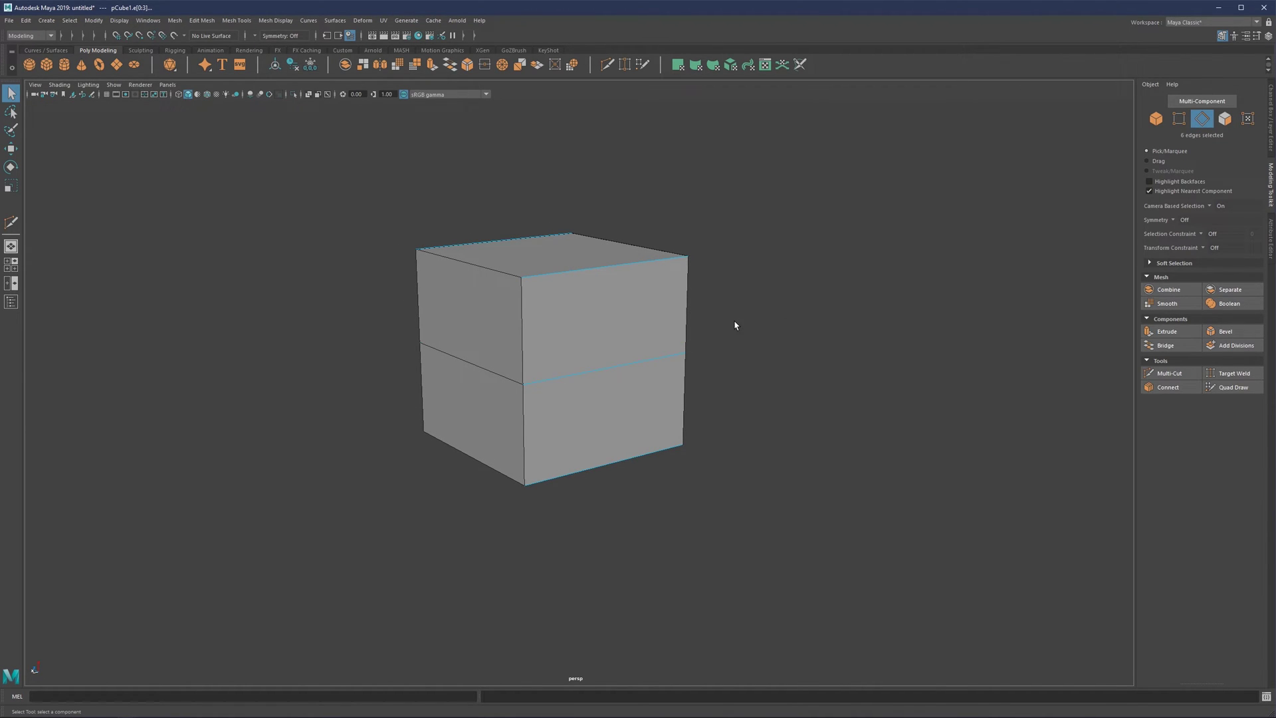
{"action": "key", "text": "g"}
Connect the edge ring between the front corner and the centered loop to add a second vertical loop.
{"action": "left_click", "coordinate": [549, 378]}
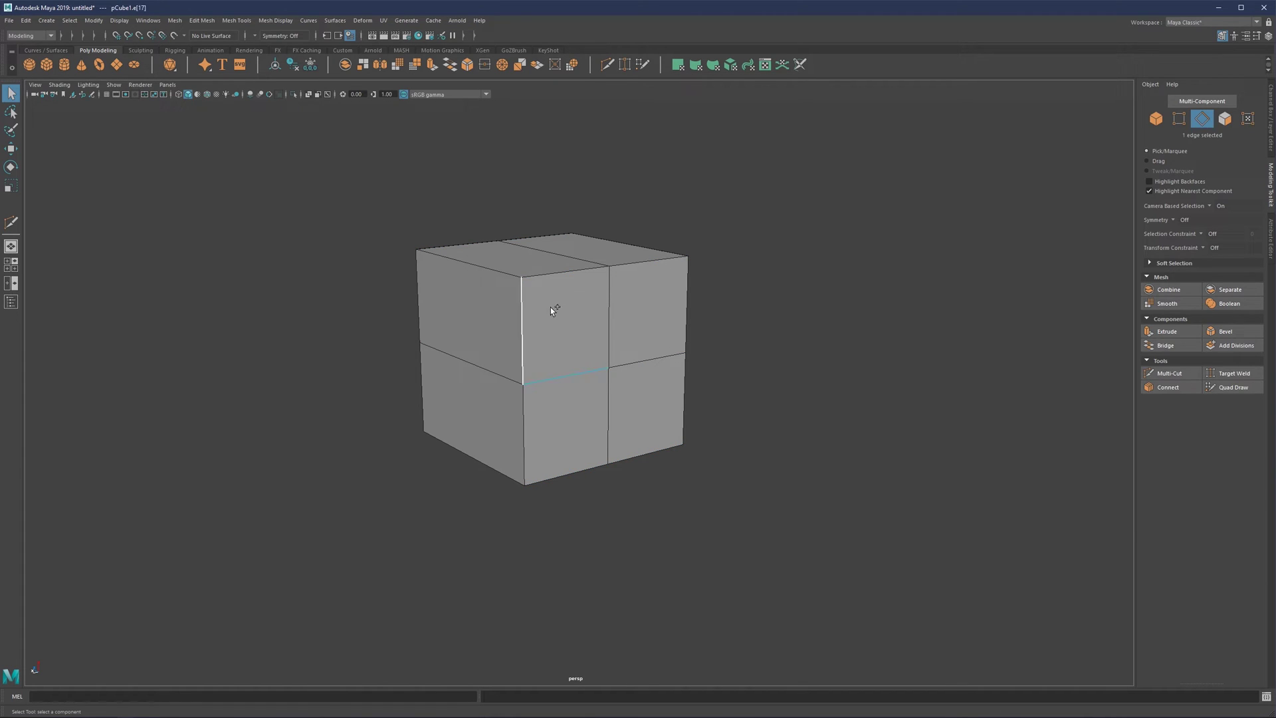
{"action": "double_click", "coordinate": [560, 275], "text": "shift"}
{"action": "key", "text": "ctrl+shift+e"}
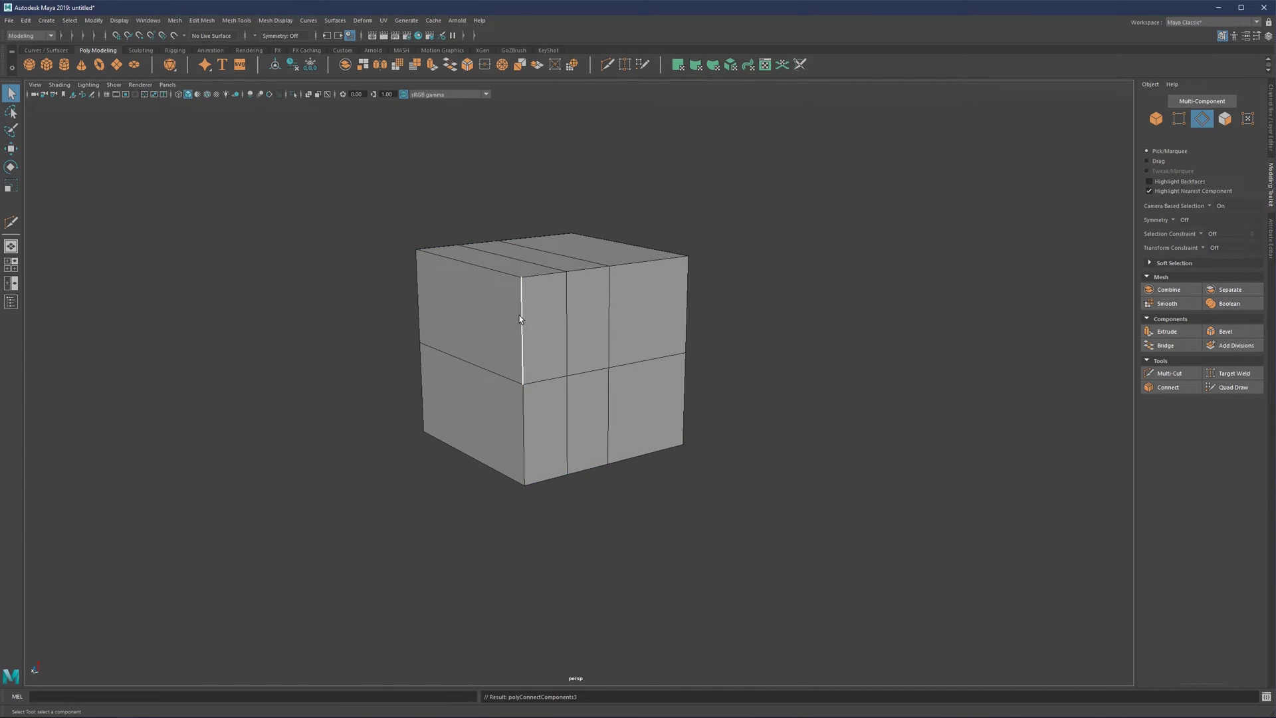
Select the edge ring across the cube's adjacent side face and connect it with a vertical loop.
{"action": "left_click", "coordinate": [485, 294]}
{"action": "double_click", "coordinate": [479, 365], "text": "shift"}
{"action": "key", "text": "ctrl+shift+e"}
Select the ring of vertical edges in the cube's upper half and connect it with a horizontal loop.
{"action": "left_click_drag", "start_coordinate": [503, 344], "coordinate": [540, 329], "text": "alt"}
{"action": "left_click", "coordinate": [540, 330]}
{"action": "double_click", "coordinate": [568, 322], "text": "shift"}
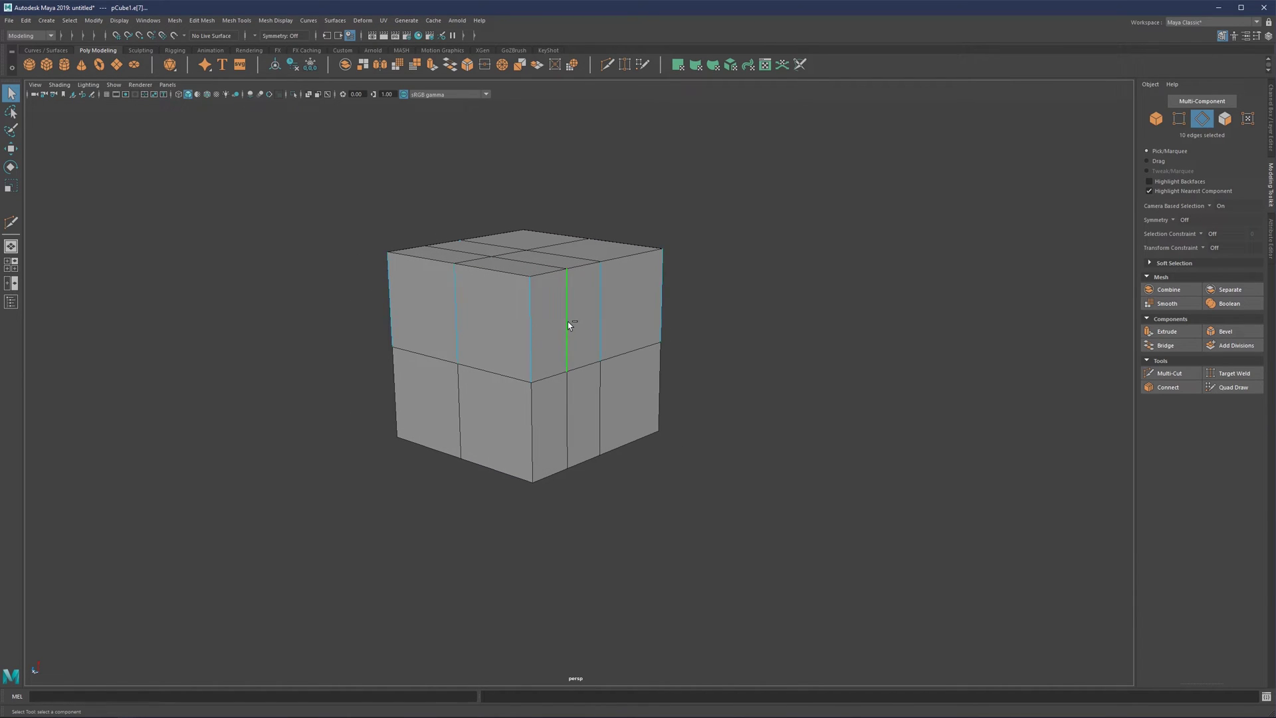
{"action": "key", "text": "ctrl+shift+e"}
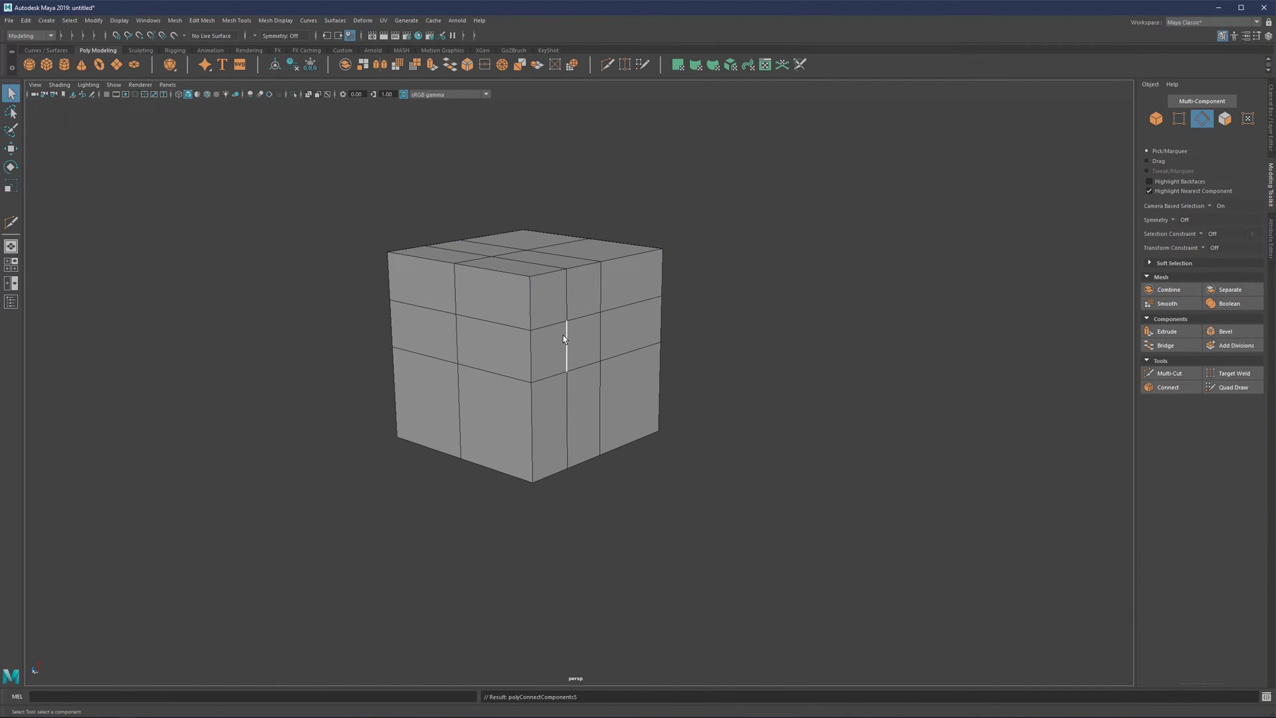
Undo the horizontal loop in the upper half and the vertical loop across the side face.
{"action": "mouse_move", "coordinate": [564, 335]}
{"action": "left_mouse_down", "text": "alt"}
{"action": "mouse_move", "coordinate": [547, 339]}
{"action": "mouse_move", "coordinate": [576, 325]}
{"action": "mouse_move", "coordinate": [599, 353]}
{"action": "mouse_move", "coordinate": [566, 346]}
{"action": "mouse_move", "coordinate": [576, 340]}
{"action": "left_mouse_up", "text": "alt"}
{"action": "key", "text": "ctrl+z"}
{"action": "key", "text": "ctrl+z"}
{"action": "key", "text": "ctrl+z"}
{"action": "key", "text": "ctrl+z"}
{"action": "key", "text": "ctrl+z"}
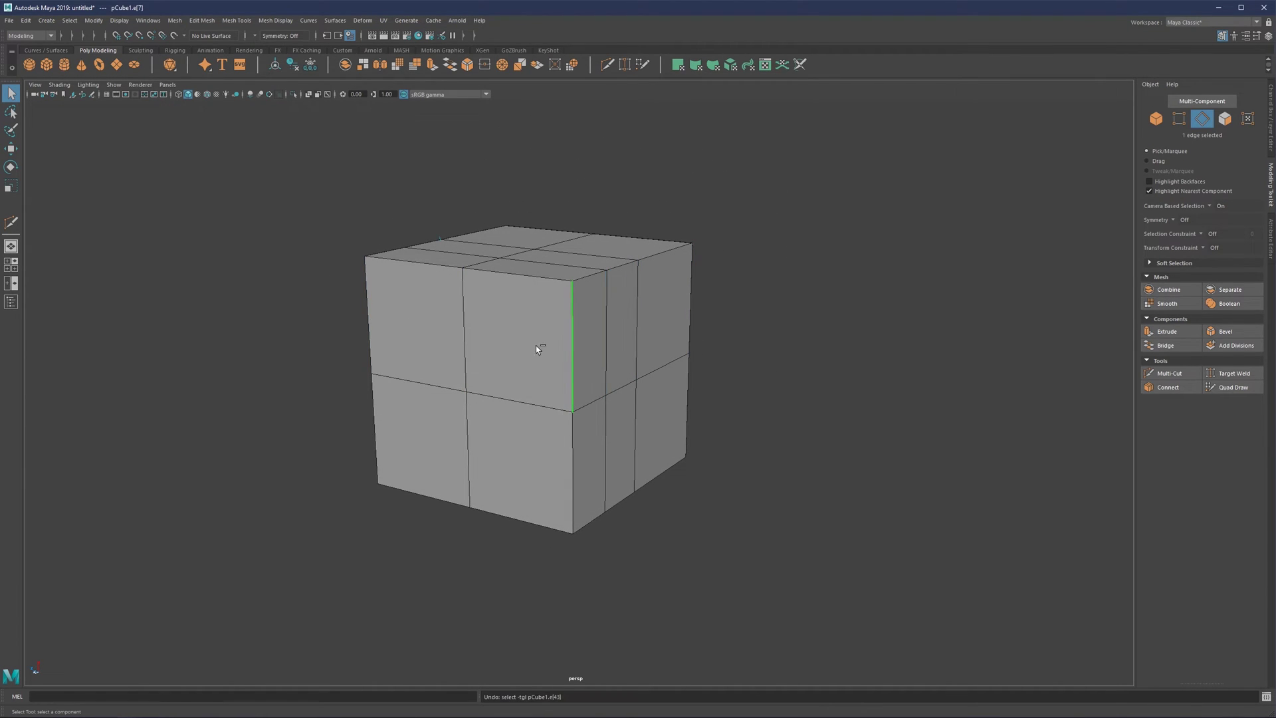
Insert a horizontal edge loop around the middle of the cube's upper half using Multi-Cut.
{"action": "left_click_drag", "start_coordinate": [624, 325], "coordinate": [610, 335], "text": "alt"}
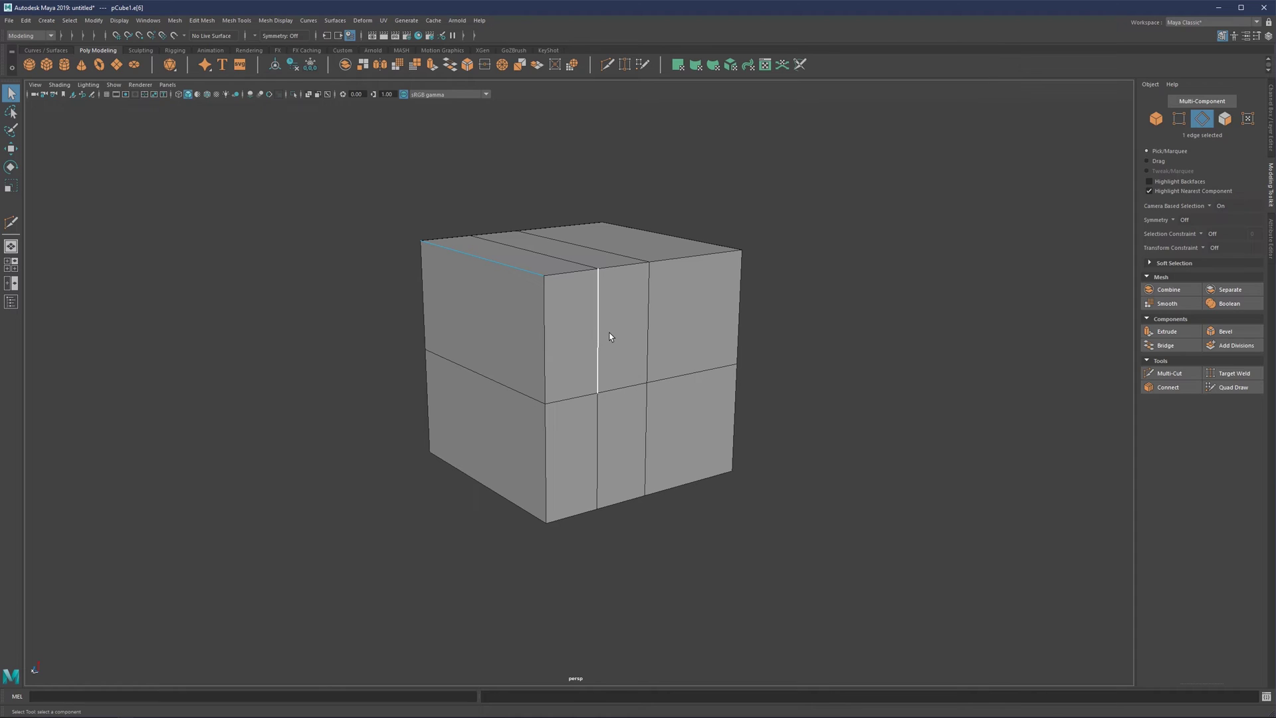
{"action": "left_click", "coordinate": [600, 329]}
{"action": "left_click", "coordinate": [1169, 373]}
{"action": "left_click", "coordinate": [646, 383]}
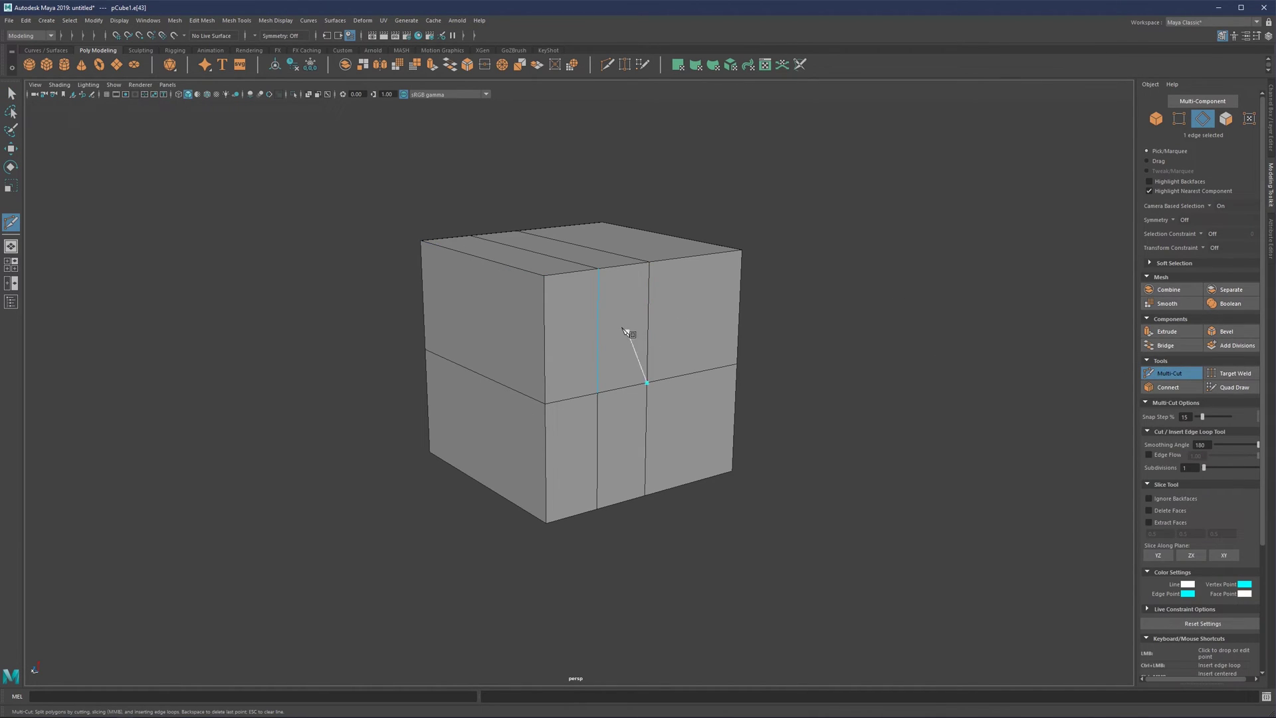
{"action": "left_click", "coordinate": [644, 320], "text": "ctrl"}
Delete the segment of the corner-side vertical loop that lies between the two horizontal loops.
{"action": "key", "text": "q"}
{"action": "right_click_drag", "start_coordinate": [619, 329], "coordinate": [561, 328]}
{"action": "key", "text": "F10"}
{"action": "left_click", "coordinate": [601, 346]}
{"action": "key", "text": "Delete"}
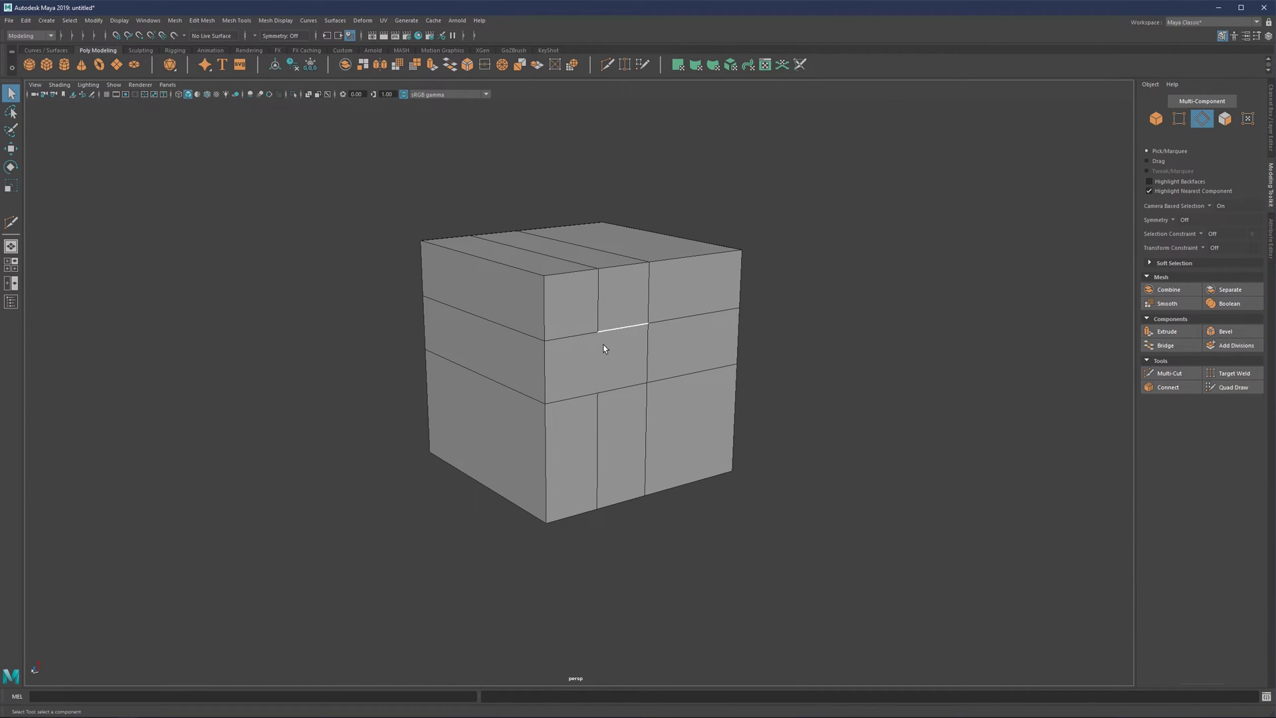
Select the two vertices at the ends of the missing vertical segment on the side face and join them with Connect Components.
{"action": "scroll", "coordinate": [605, 347], "scroll_direction": "up", "scroll_amount": 3}
{"action": "left_click_drag", "start_coordinate": [612, 324], "coordinate": [603, 347], "text": "alt"}
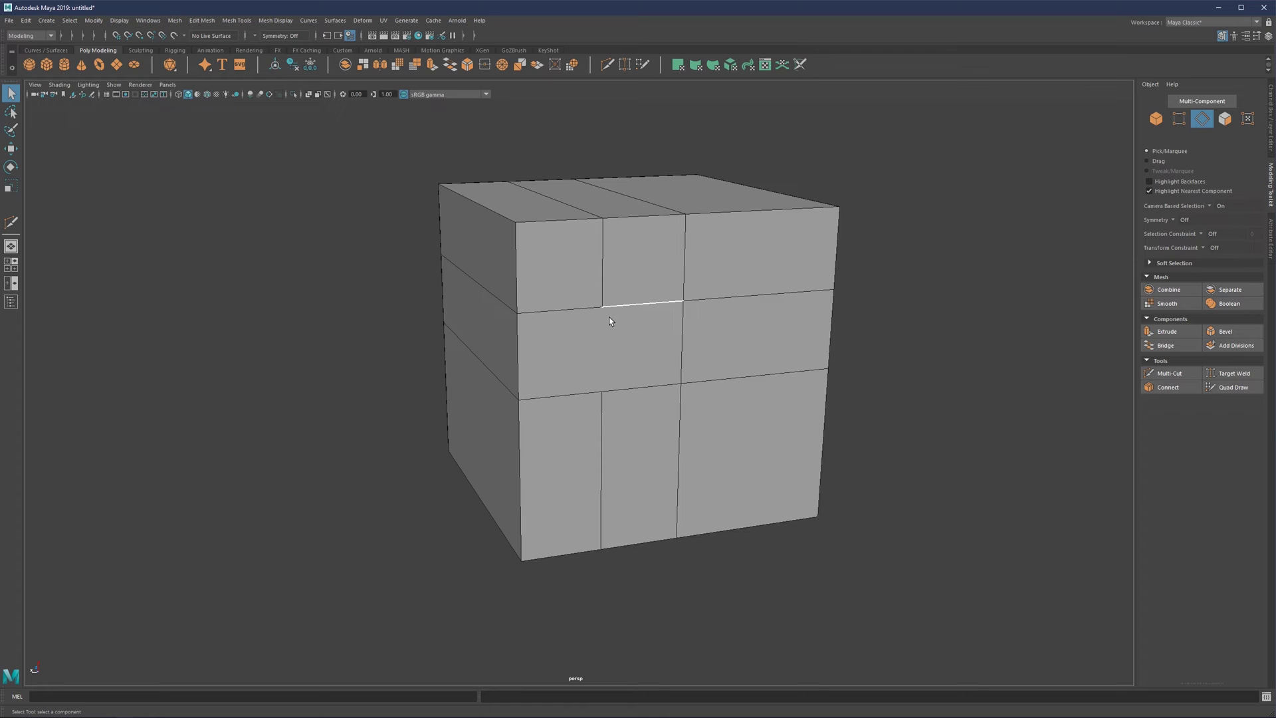
{"action": "right_click_drag", "start_coordinate": [619, 328], "coordinate": [550, 327]}
{"action": "left_click_drag", "start_coordinate": [621, 273], "coordinate": [585, 396]}
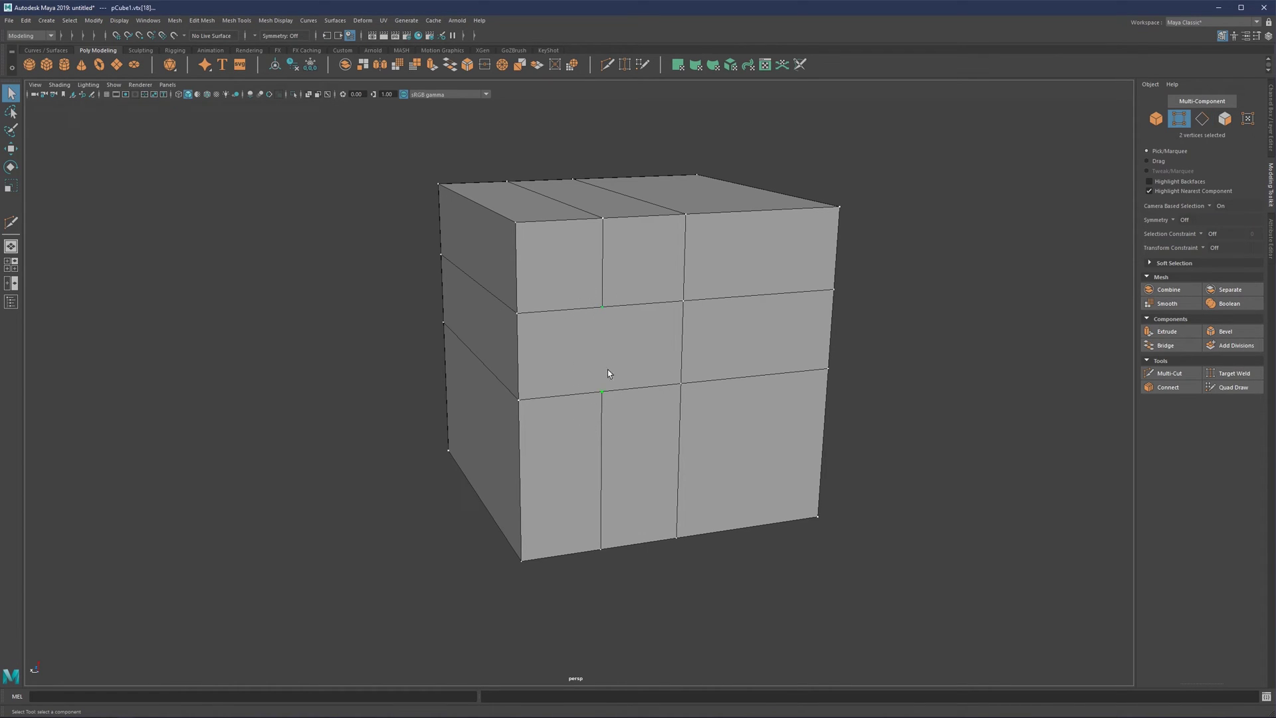
{"action": "left_click_drag", "start_coordinate": [598, 336], "coordinate": [616, 344], "text": "alt"}
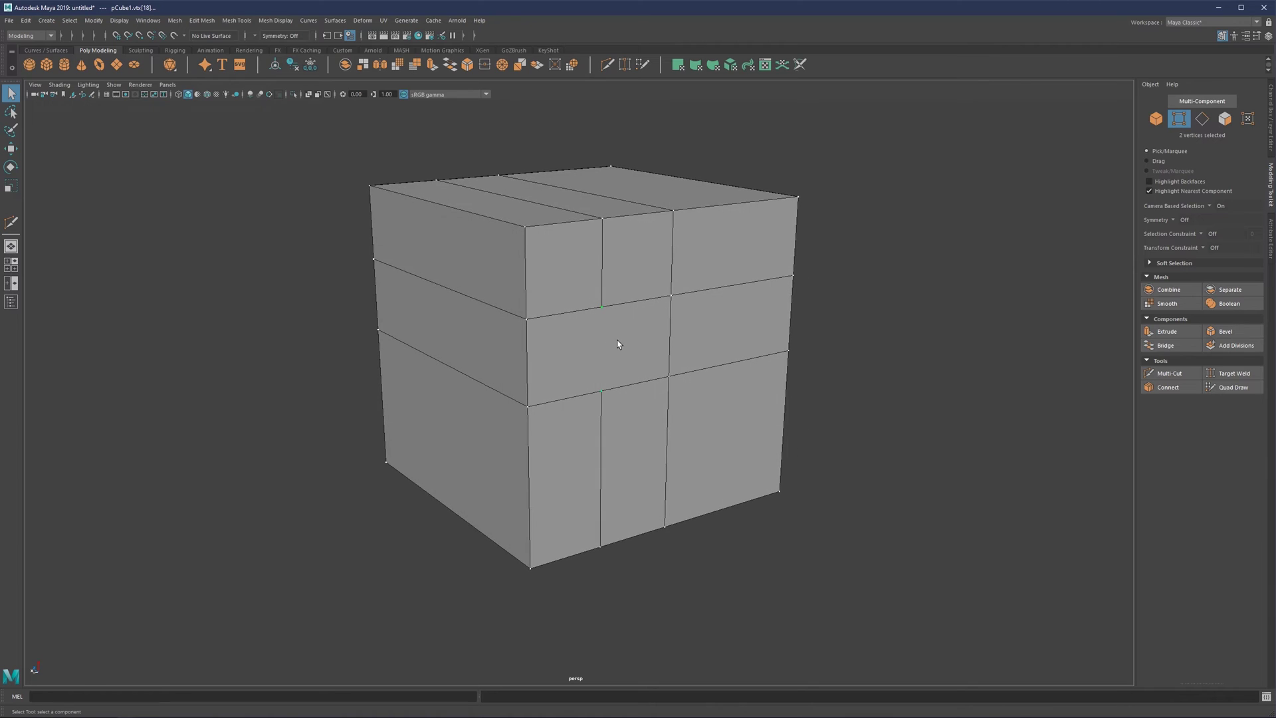
{"action": "right_click", "coordinate": [649, 318], "text": "shift"}
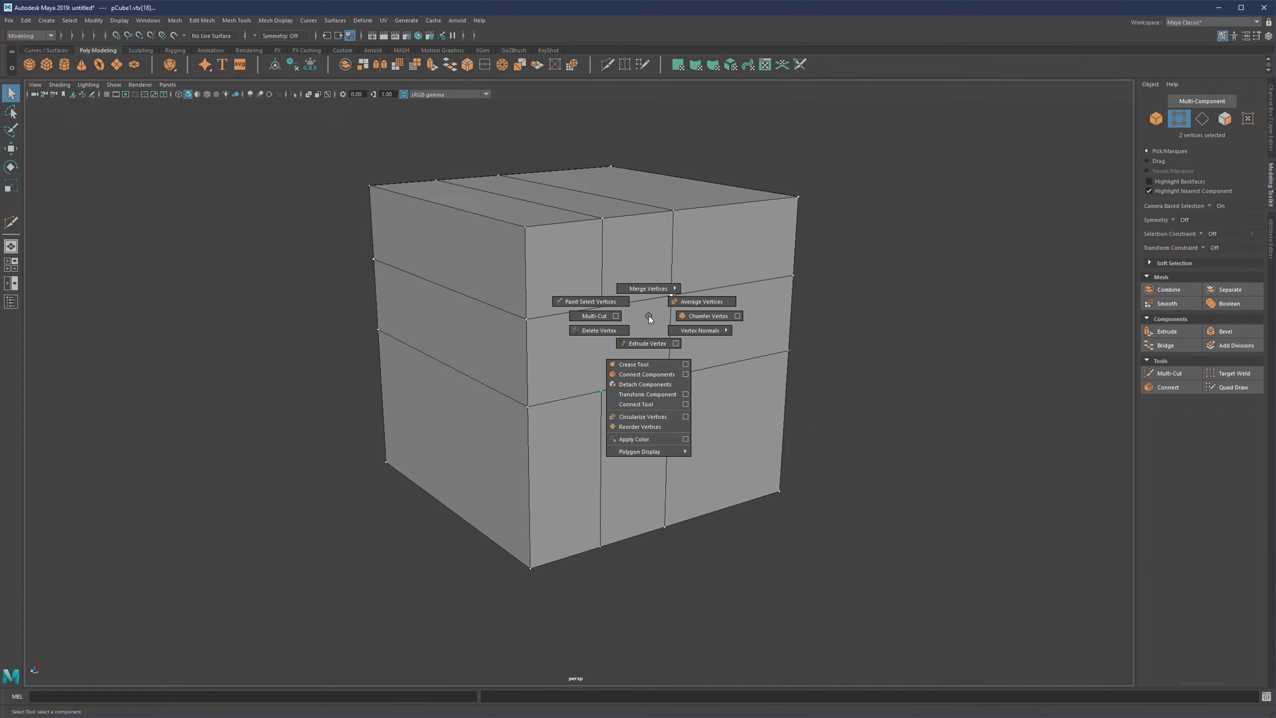
{"action": "left_click", "coordinate": [647, 374]}
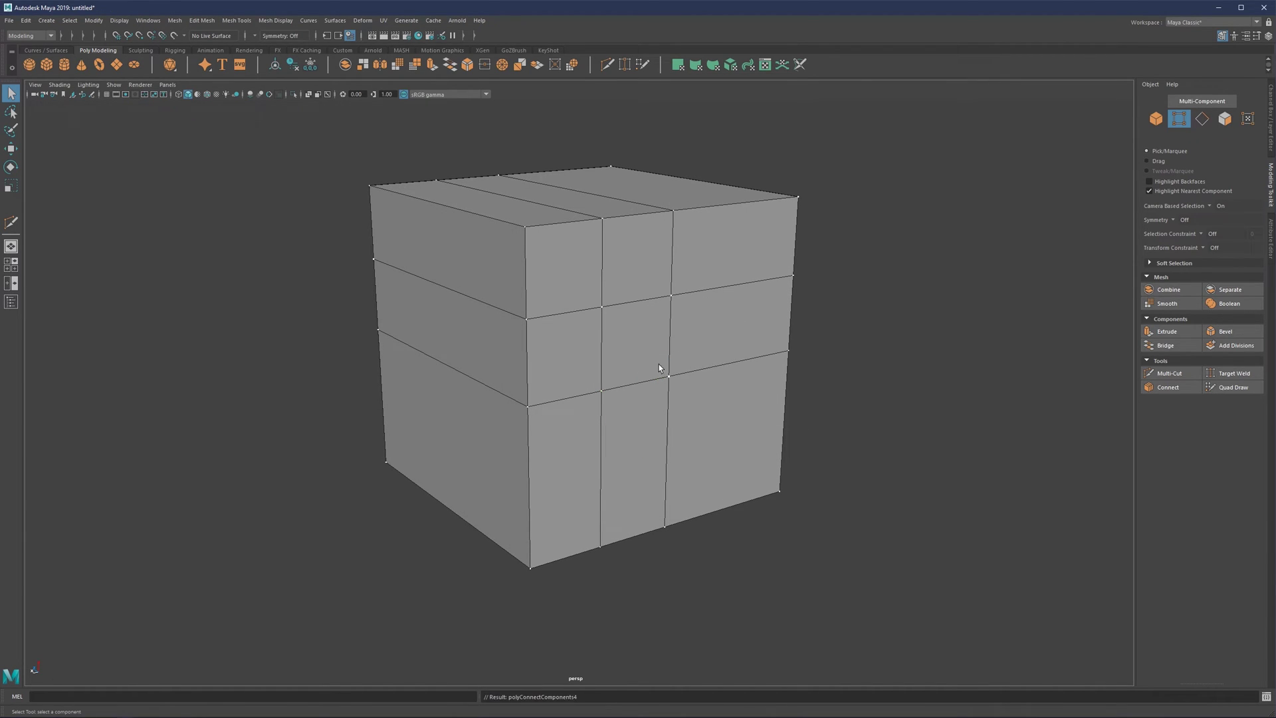
Undo the vertex connection, reselect the same two vertices and repeat Connect Components.
{"action": "key", "text": "ctrl+z"}
{"action": "left_click_drag", "start_coordinate": [642, 285], "coordinate": [555, 426]}
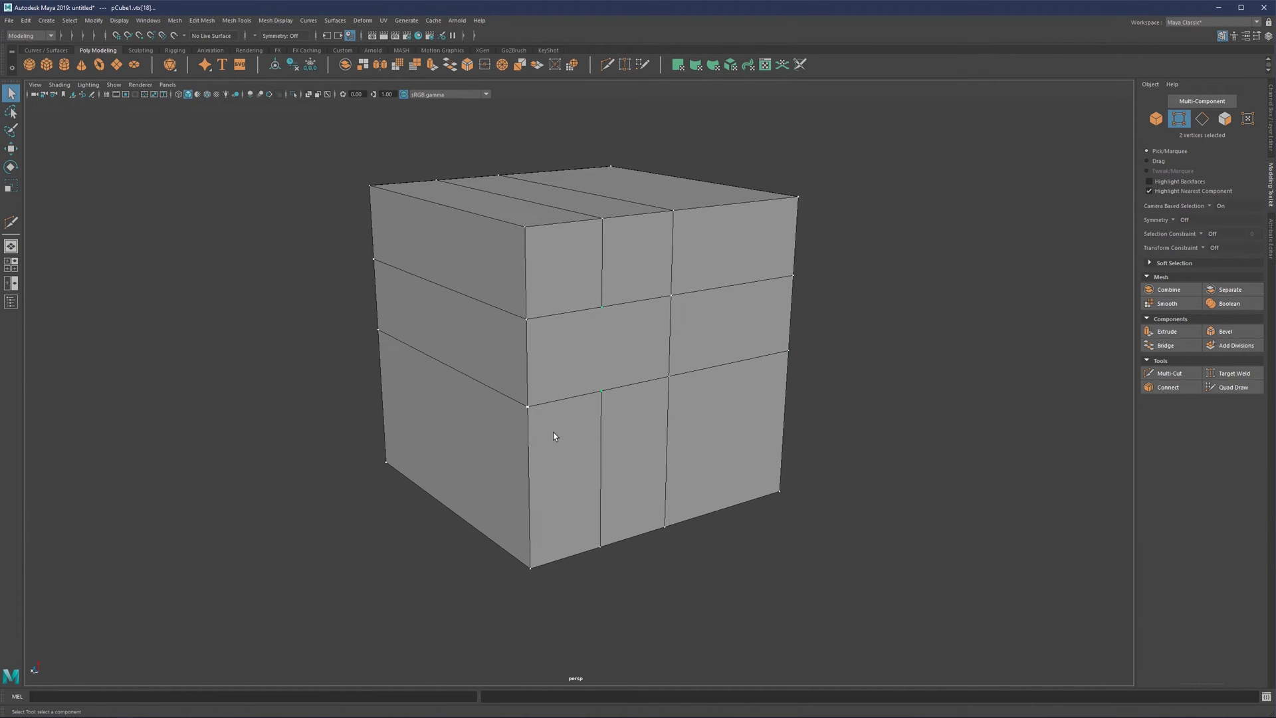
{"action": "key", "text": "g"}
{"action": "scroll", "coordinate": [553, 432], "scroll_direction": "down", "scroll_amount": 3}
{"action": "left_click_drag", "start_coordinate": [525, 380], "coordinate": [537, 395], "text": "alt"}
{"action": "scroll", "coordinate": [547, 364], "scroll_direction": "up", "scroll_amount": 2}
{"action": "right_click_drag", "start_coordinate": [546, 364], "coordinate": [580, 381], "text": "alt"}
Undo the edits back to the plain cube without any added edge loops.
{"action": "key", "text": "ctrl+z"}
{"action": "key", "text": "ctrl+z"}
{"action": "key", "text": "ctrl+z"}
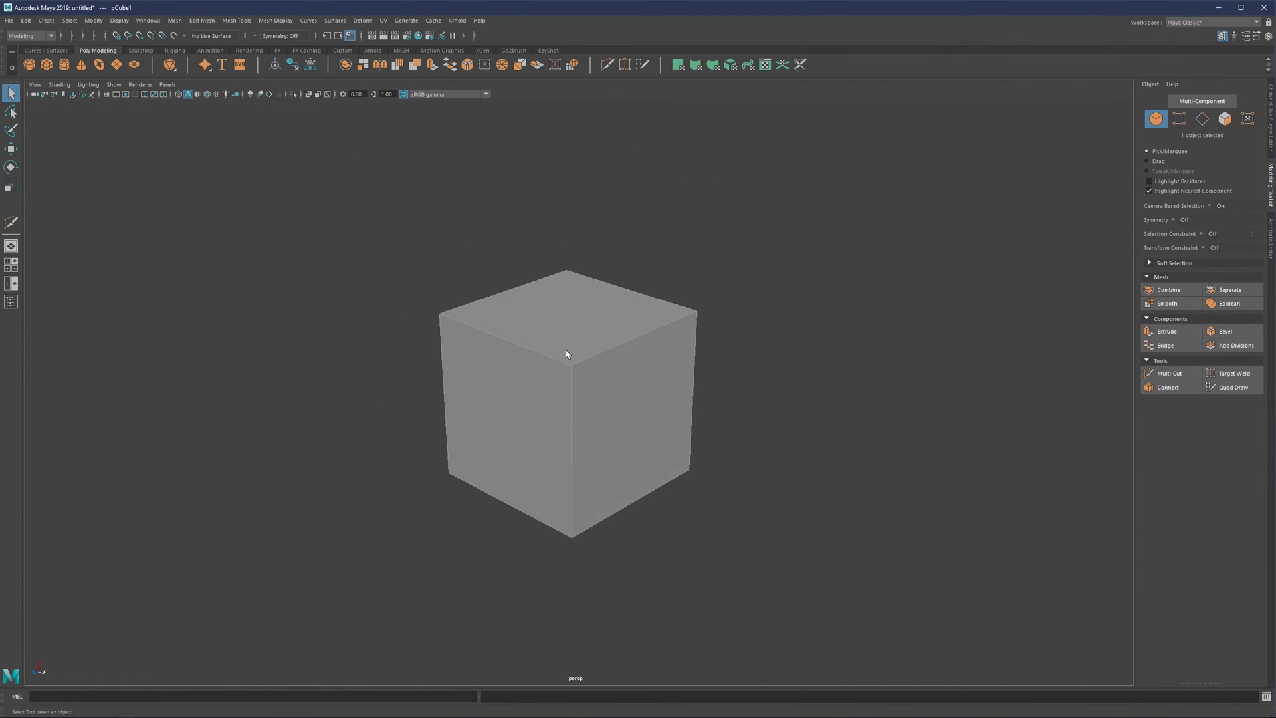
Insert a vertical edge loop through the cube's top edge near the front corner using the Connect tool with Slide 0.20.
{"action": "left_click", "coordinate": [1167, 389]}
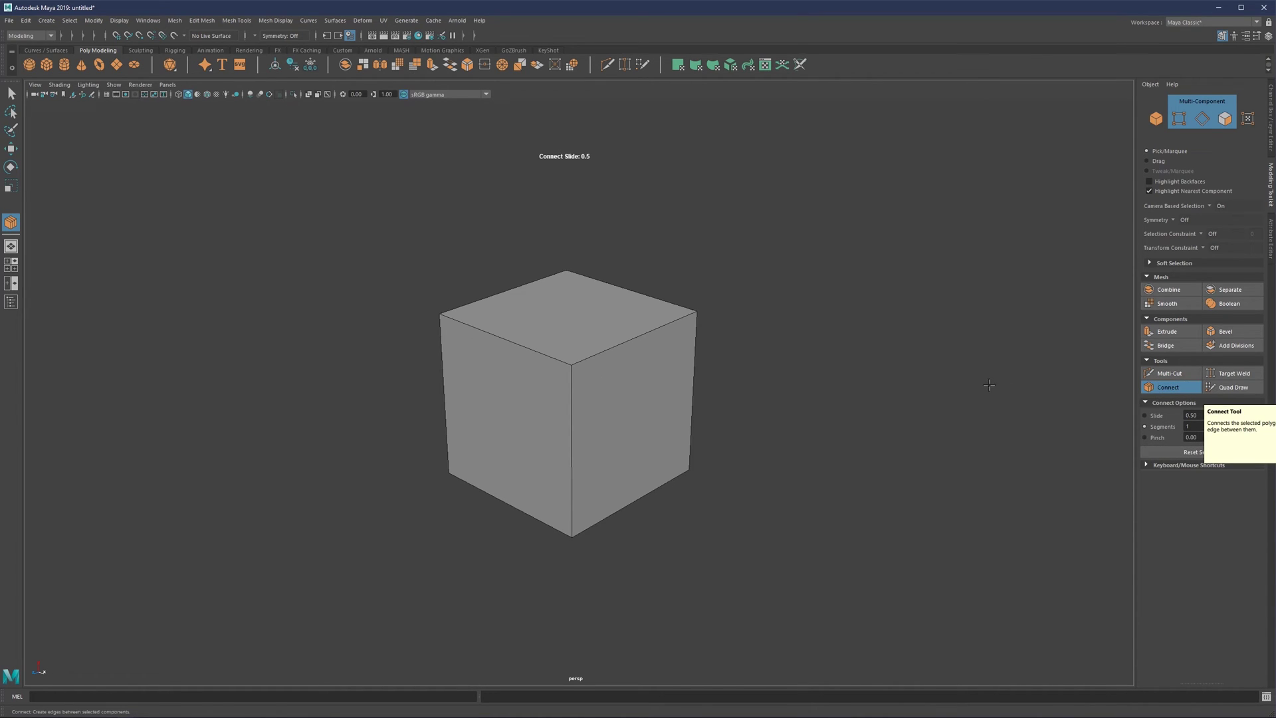
{"action": "left_click", "coordinate": [571, 431]}
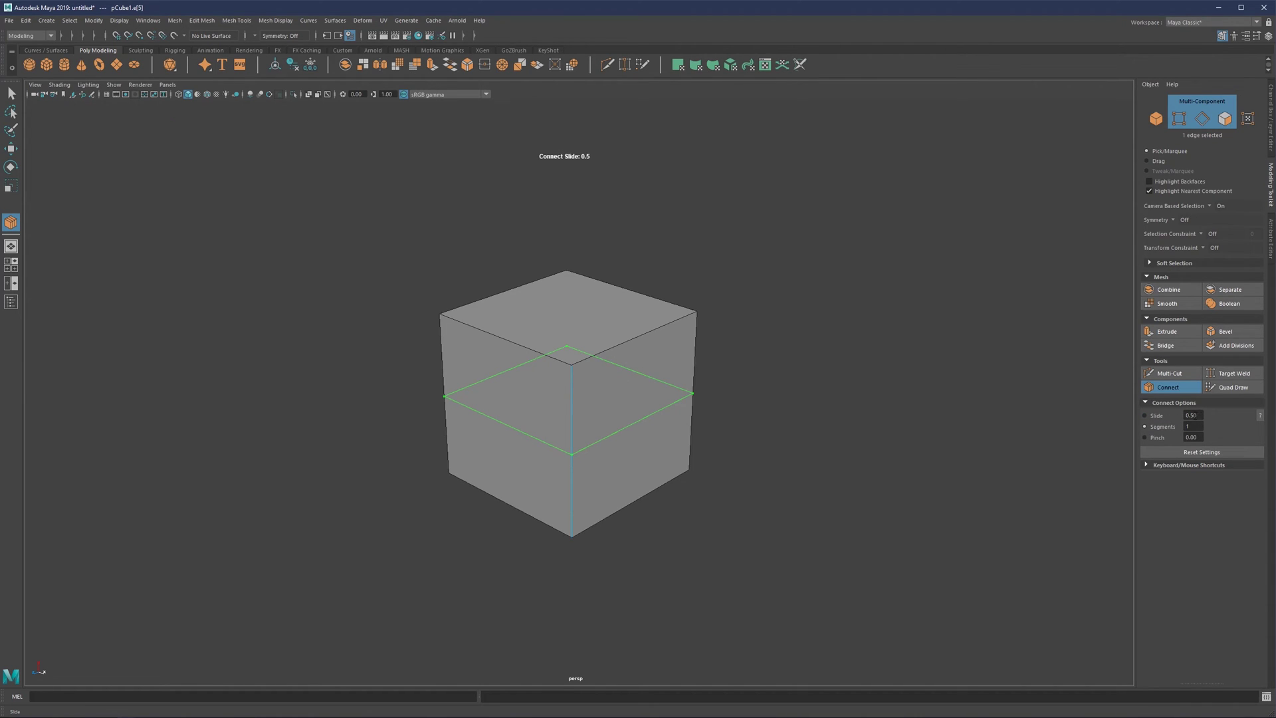
{"action": "left_click", "coordinate": [637, 335]}
{"action": "left_click", "coordinate": [1194, 415]}
{"action": "key", "text": "Return"}
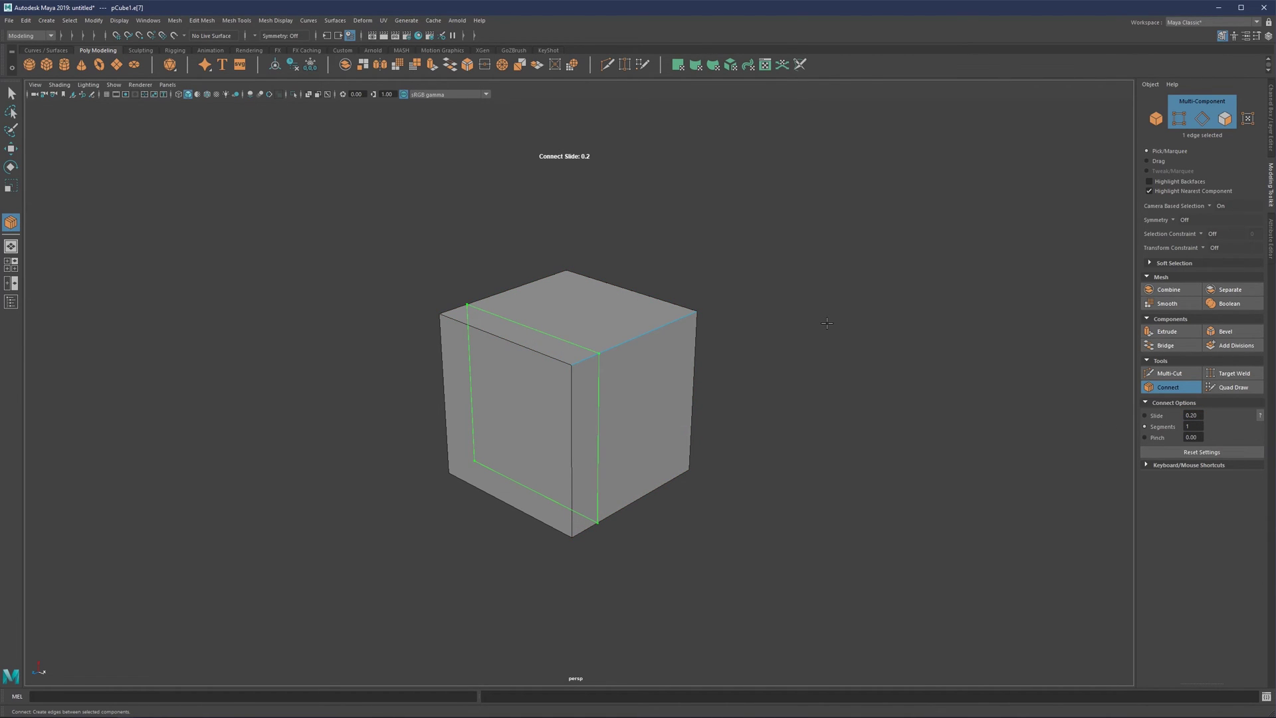
{"action": "key", "text": "q"}
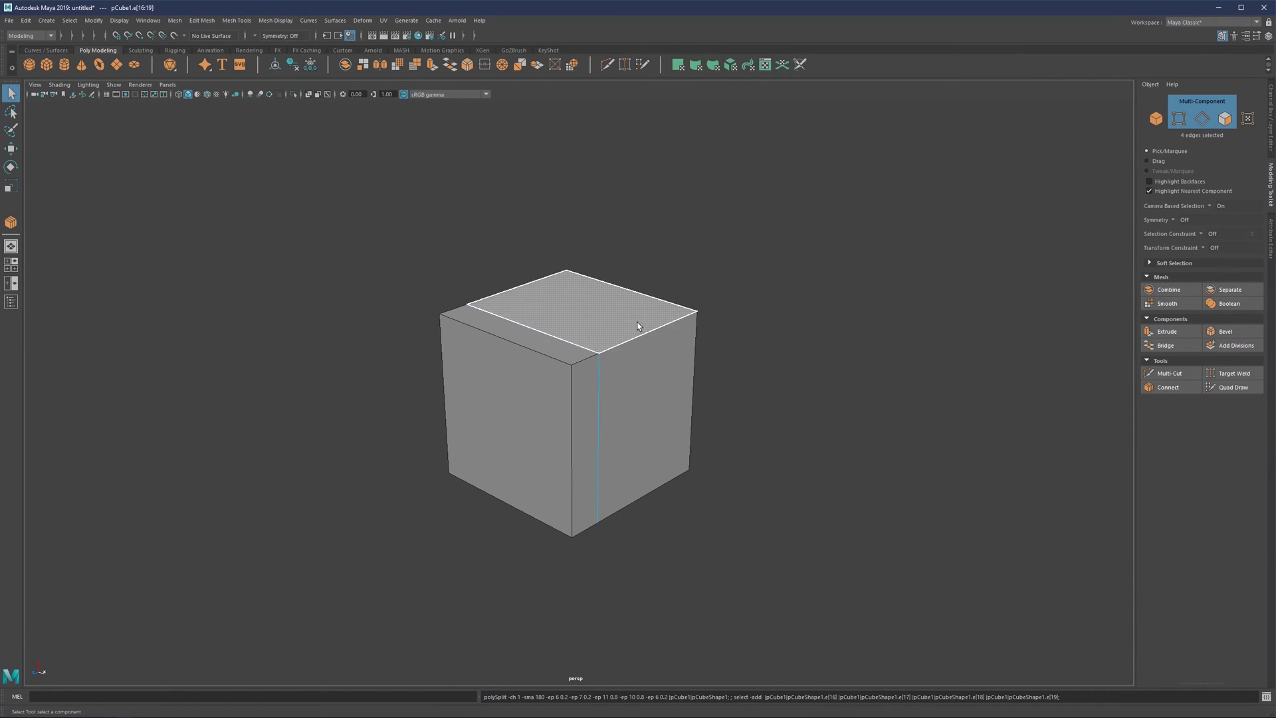
Insert a horizontal edge loop through the front vertical corner edge using the Connect tool at Slide 0.20.
{"action": "left_click", "coordinate": [1172, 389]}
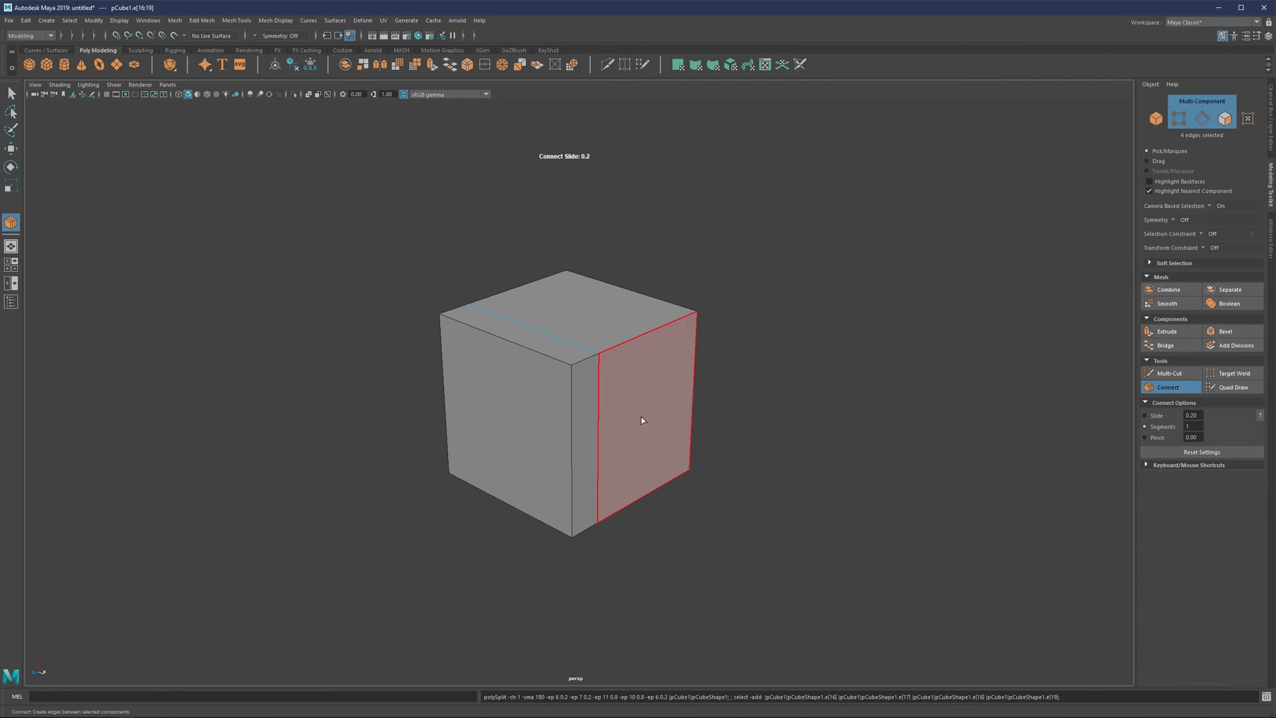
{"action": "left_click", "coordinate": [571, 390]}
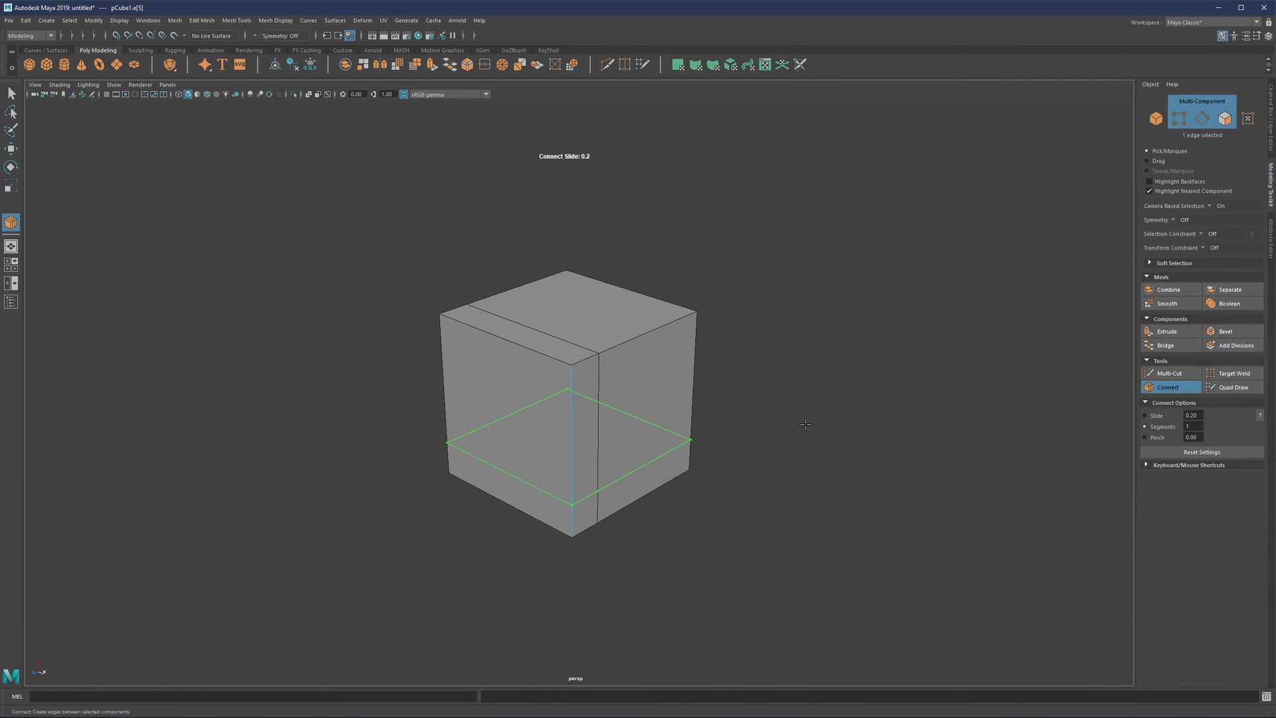
{"action": "key", "text": "q"}
{"action": "left_click_drag", "start_coordinate": [602, 384], "coordinate": [604, 365], "text": "alt"}
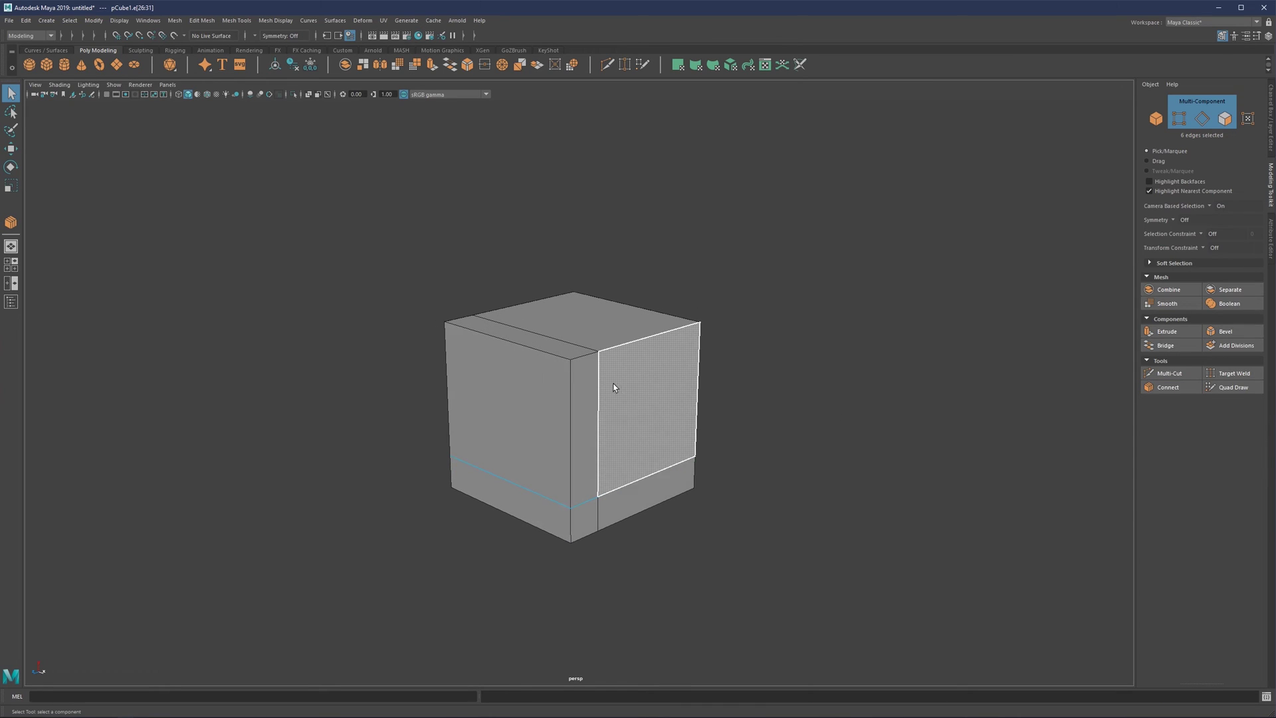
{"action": "left_click_drag", "start_coordinate": [650, 406], "coordinate": [653, 438], "text": "alt"}
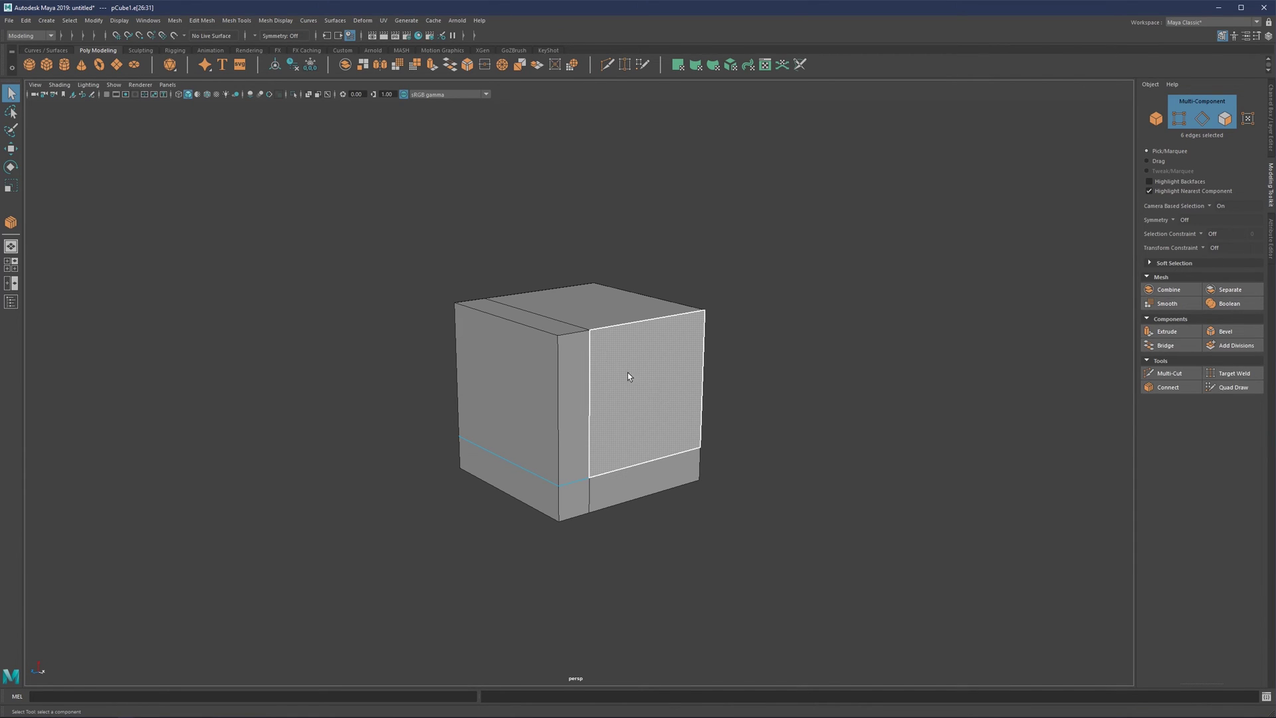
Undo both the horizontal and the vertical off-centre edge loops.
{"action": "key", "text": "ctrl+z"}
{"action": "key", "text": "ctrl+z"}
{"action": "key", "text": "ctrl+z"}
{"action": "key", "text": "ctrl+z"}
{"action": "left_click_drag", "start_coordinate": [577, 339], "coordinate": [588, 358], "text": "alt"}
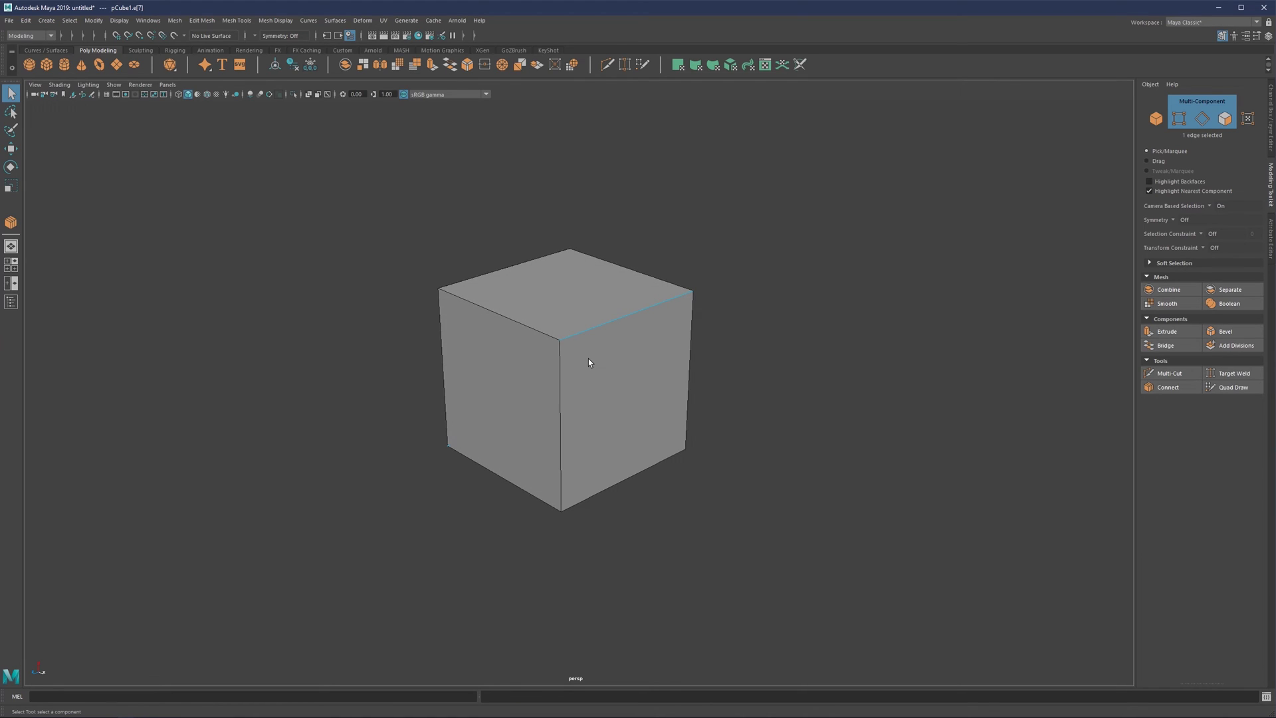
Reset the Connect settings and insert a centred vertical edge loop through the selected top edge.
{"action": "left_click", "coordinate": [1168, 390]}
{"action": "left_click", "coordinate": [1196, 452]}
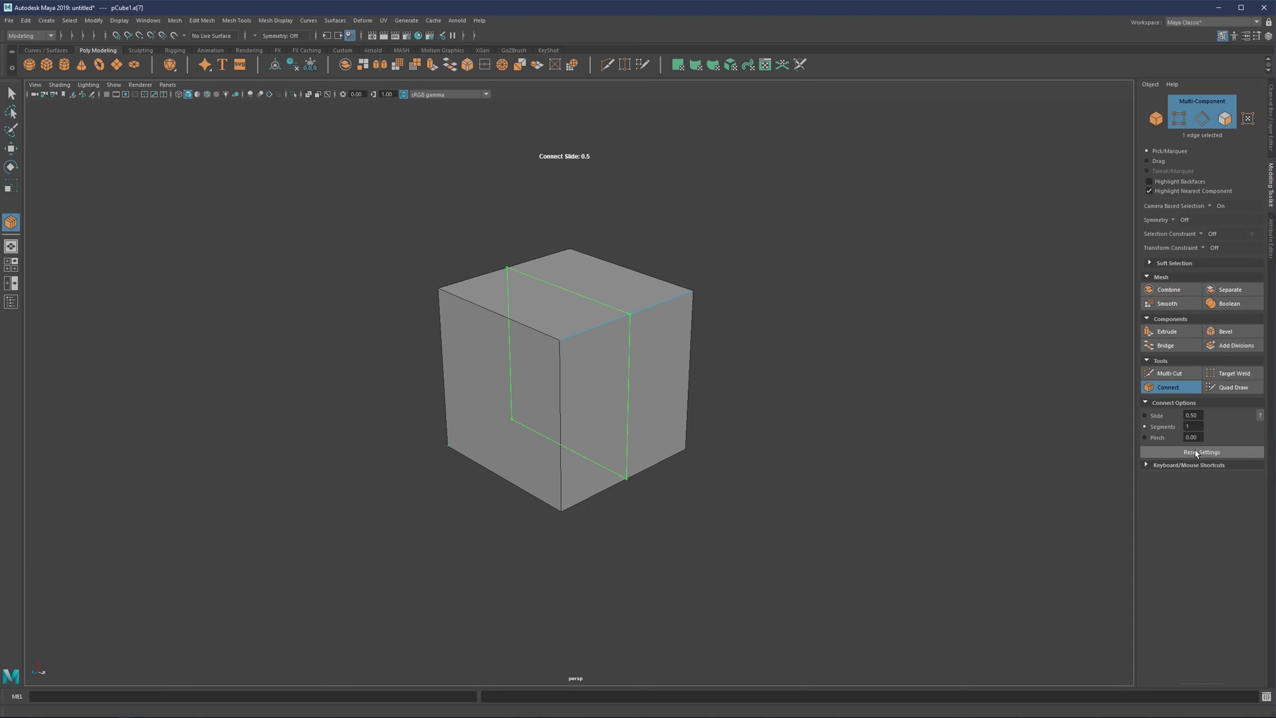
{"action": "key", "text": "q"}
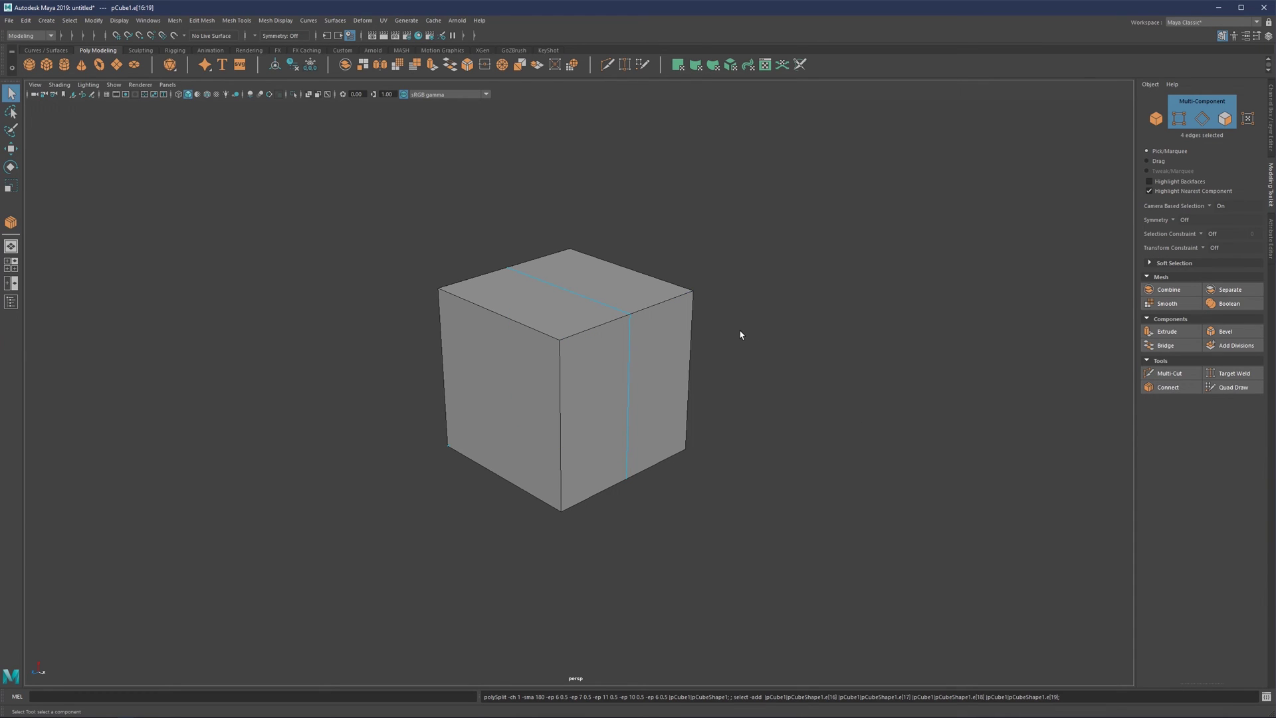
{"action": "left_click", "coordinate": [741, 334]}
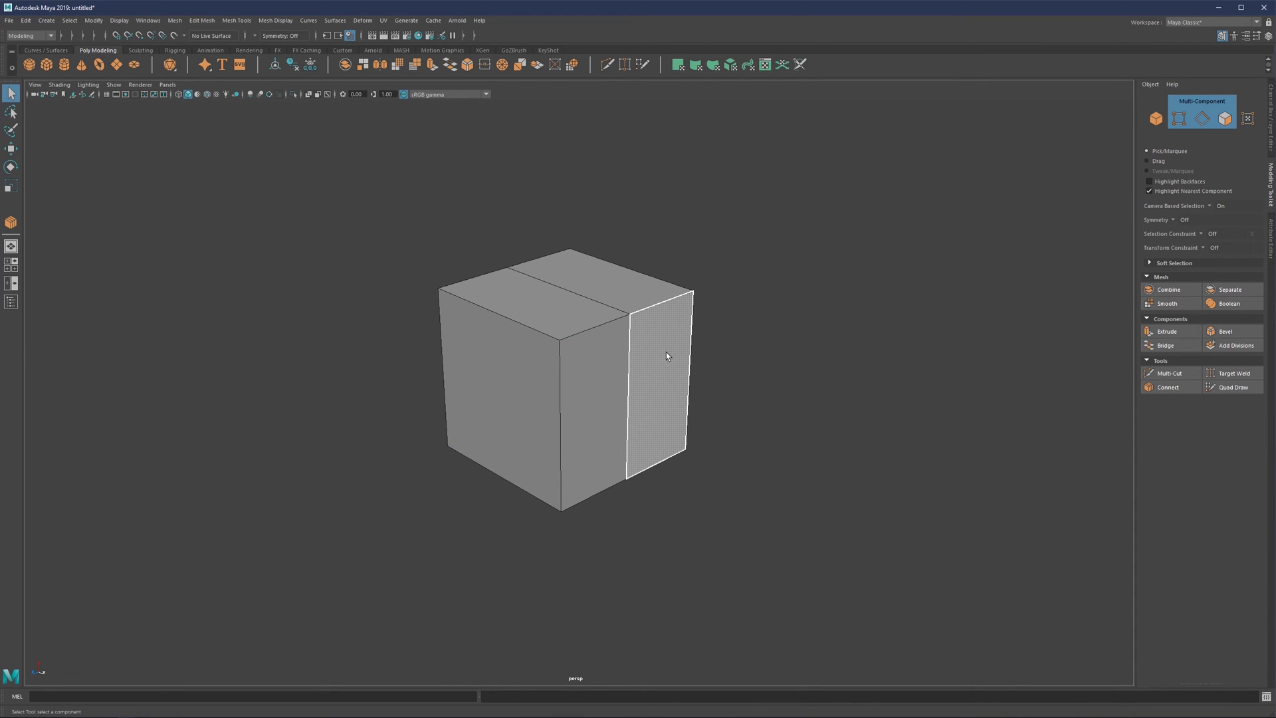
Undo the centred vertical edge loop and clear the selection.
{"action": "key", "text": "ctrl+z"}
{"action": "key", "text": "ctrl+z"}
{"action": "left_click", "coordinate": [717, 355]}
Try to connect only the top and bottom edges of one side face with a single vertical edge.
{"action": "left_click_drag", "start_coordinate": [593, 343], "coordinate": [624, 333], "text": "alt"}
{"action": "scroll", "coordinate": [614, 332], "scroll_direction": "up", "scroll_amount": 1}
{"action": "key", "text": "F10"}
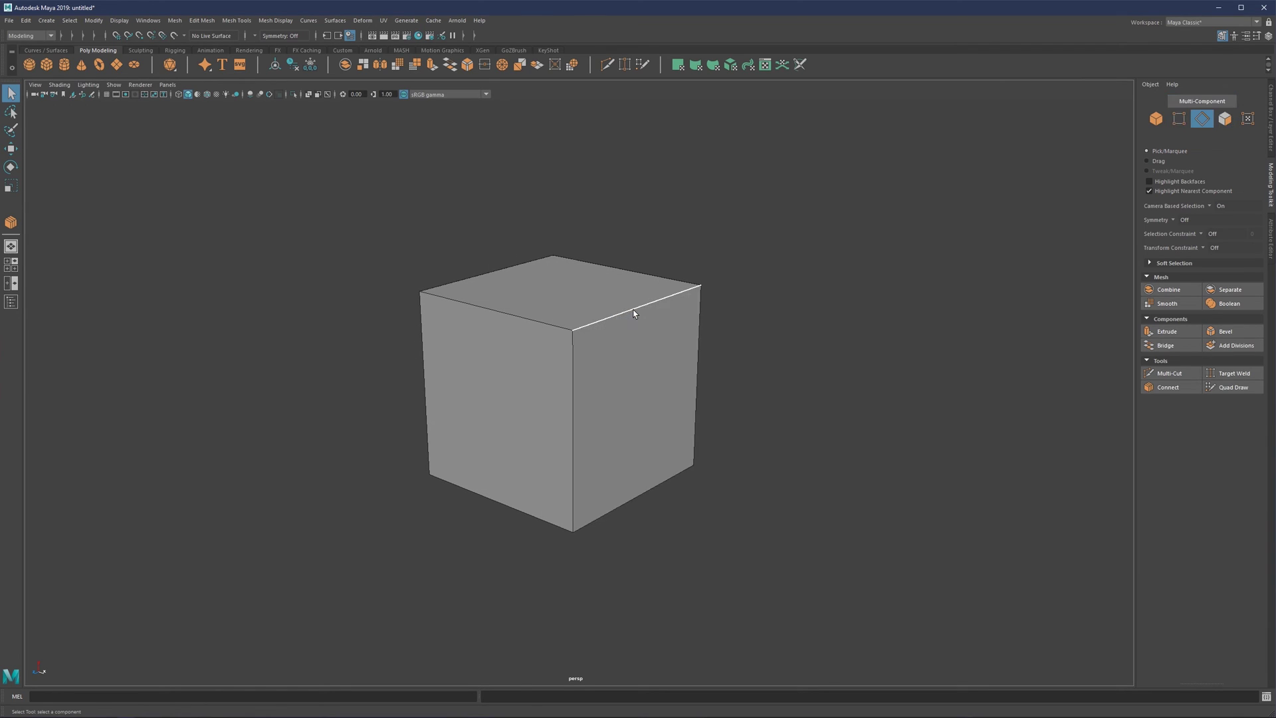
{"action": "left_click", "coordinate": [634, 313]}
{"action": "left_click", "coordinate": [660, 479], "text": "shift"}
{"action": "left_click", "coordinate": [1167, 387]}
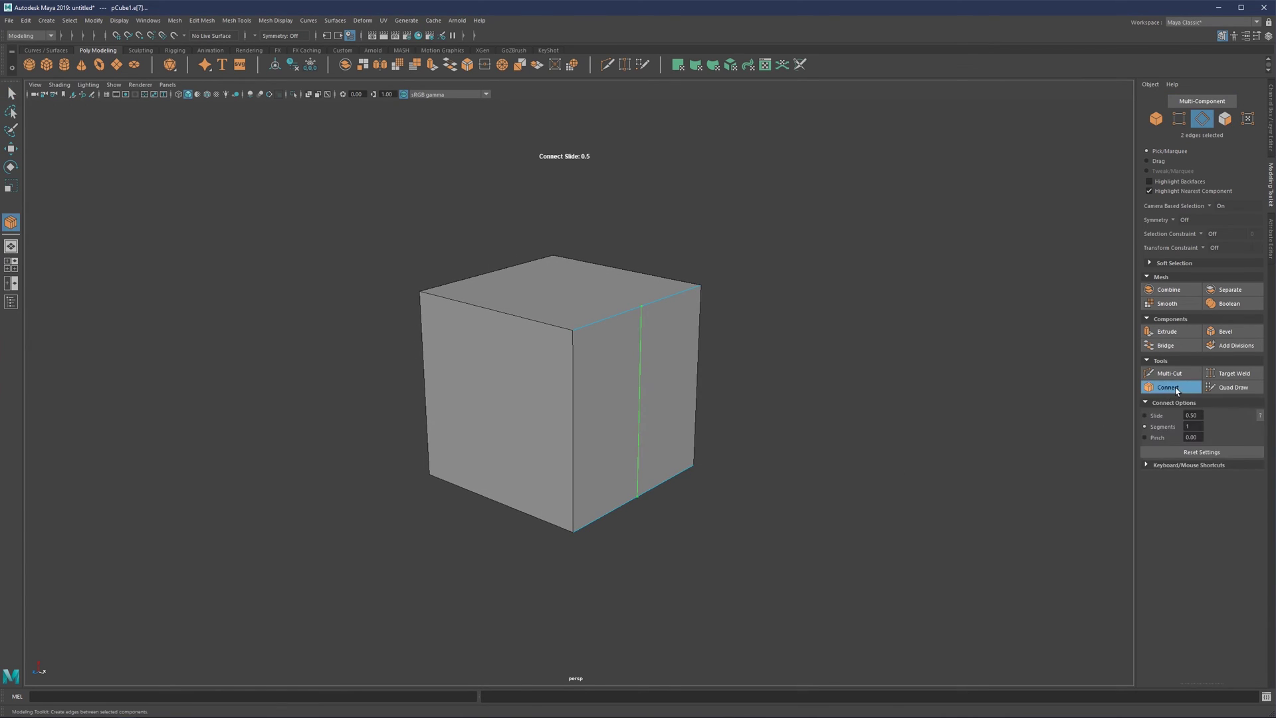
{"action": "key", "text": "ctrl+z"}
{"action": "key", "text": "q"}
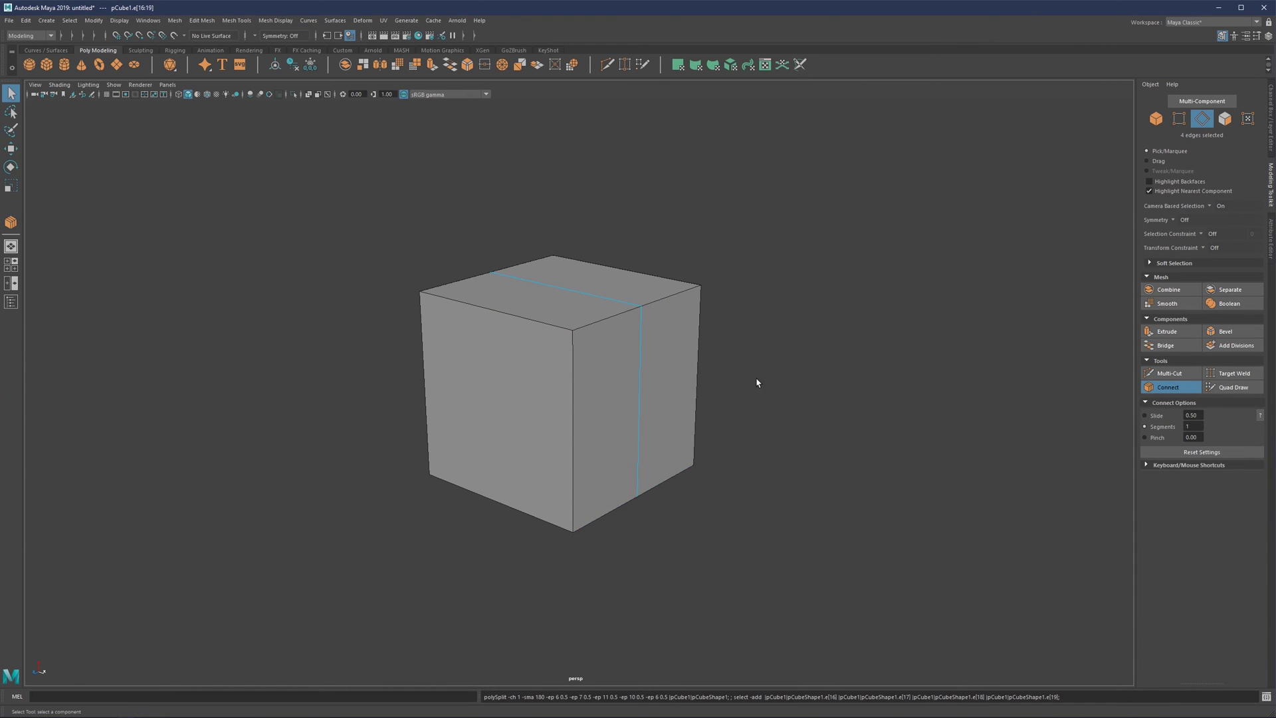
Undo the vertical loop created from the side face's top and bottom edges.
{"action": "left_click", "coordinate": [739, 374]}
{"action": "key", "text": "ctrl+z"}
{"action": "key", "text": "ctrl+z"}
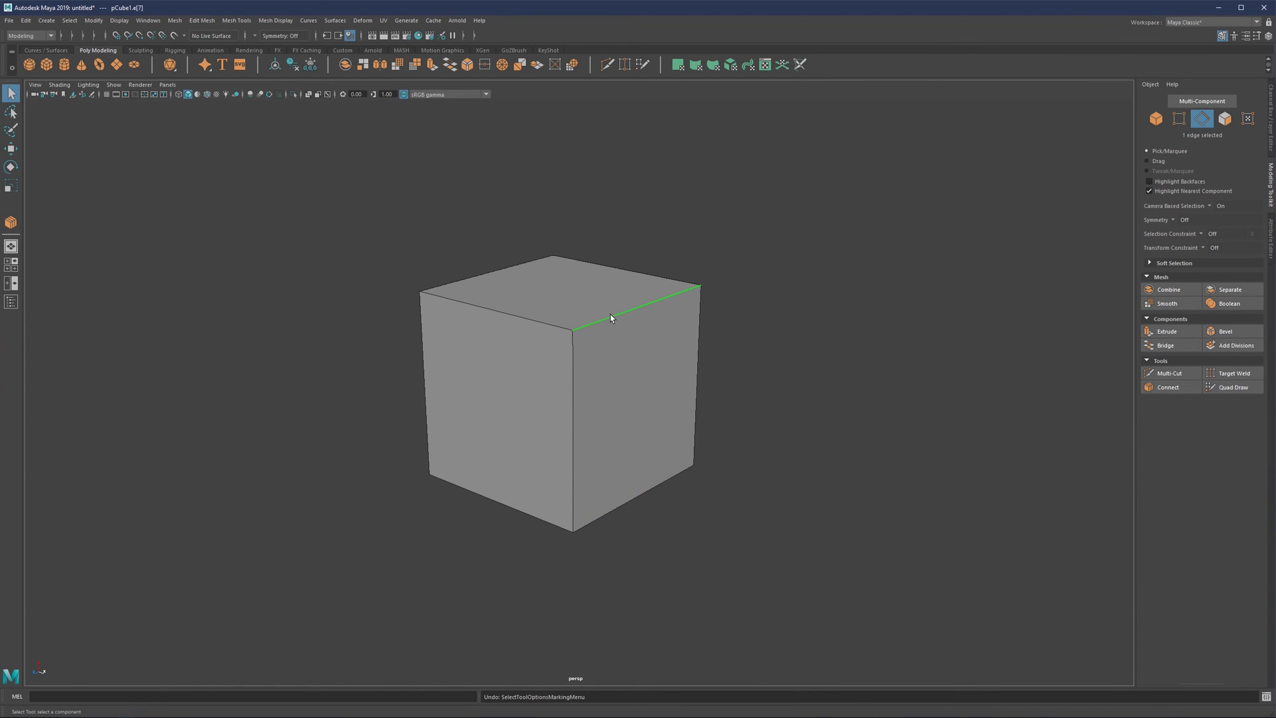
Select the top and bottom edges of both front faces plus their shared corner edge, and preview connecting them with the Connect tool.
{"action": "left_click", "coordinate": [627, 501], "text": "shift"}
{"action": "left_click", "coordinate": [531, 515], "text": "shift"}
{"action": "left_click", "coordinate": [582, 440], "text": "shift"}
{"action": "left_click", "coordinate": [532, 326], "text": "shift"}
{"action": "left_click_drag", "start_coordinate": [663, 401], "coordinate": [731, 464], "text": "alt"}
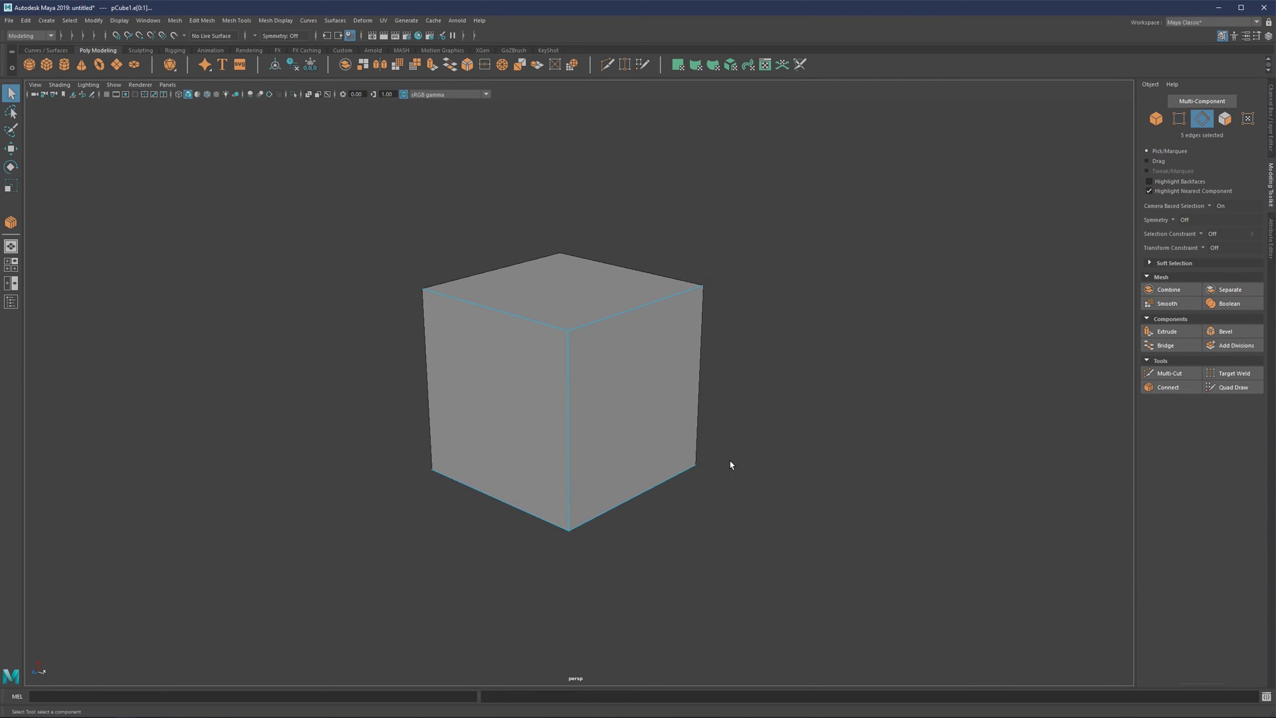
{"action": "left_click", "coordinate": [1164, 388]}
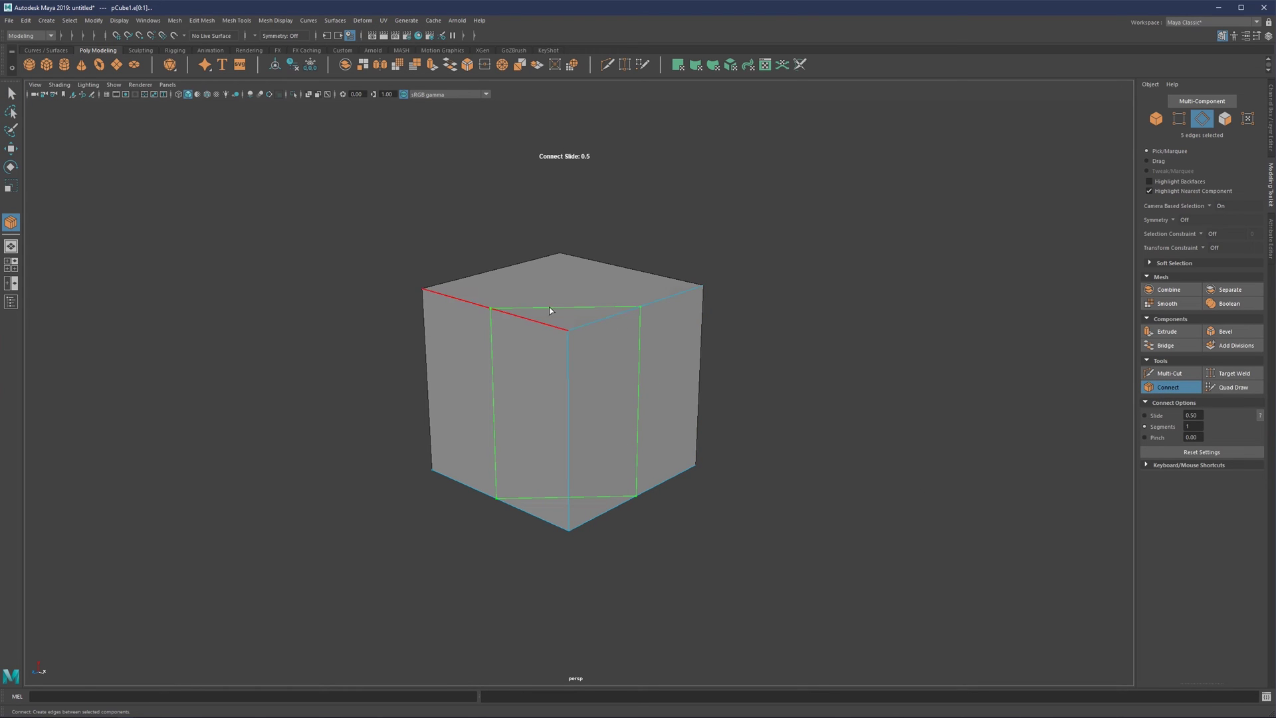
{"action": "left_click_drag", "start_coordinate": [538, 342], "coordinate": [441, 319], "text": "alt"}
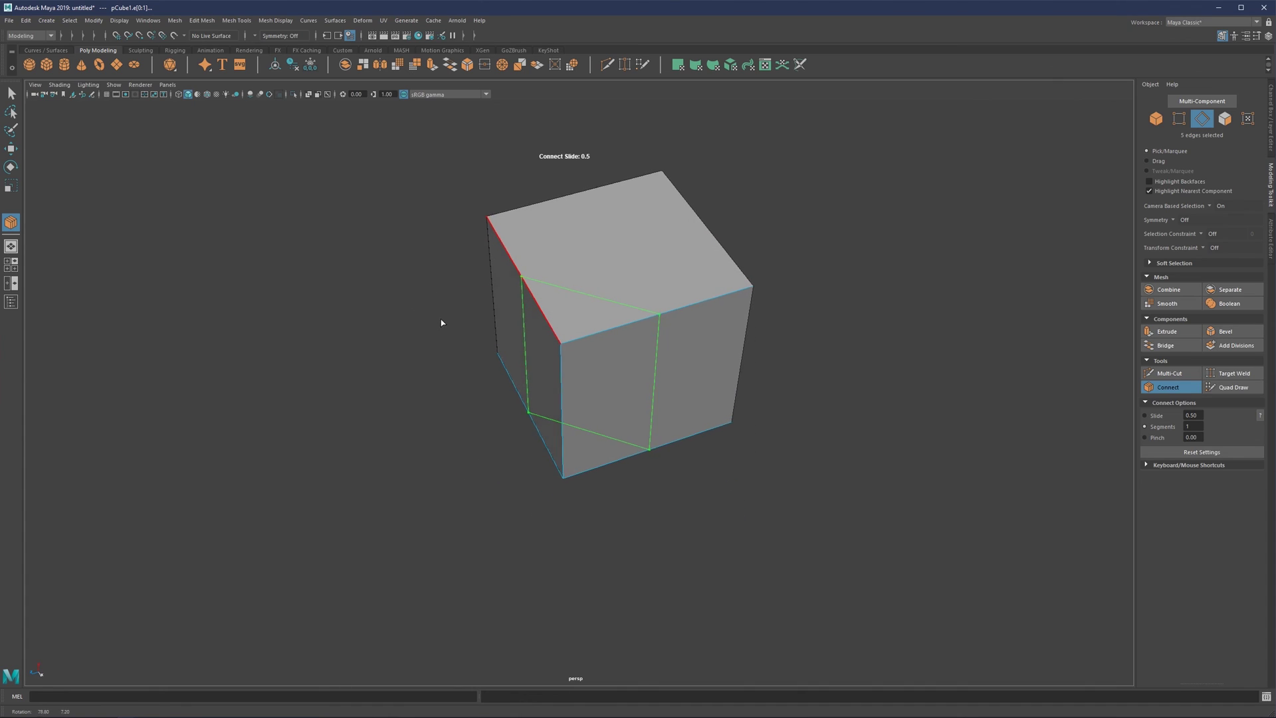
{"action": "left_click_drag", "start_coordinate": [529, 297], "coordinate": [567, 315], "text": "alt"}
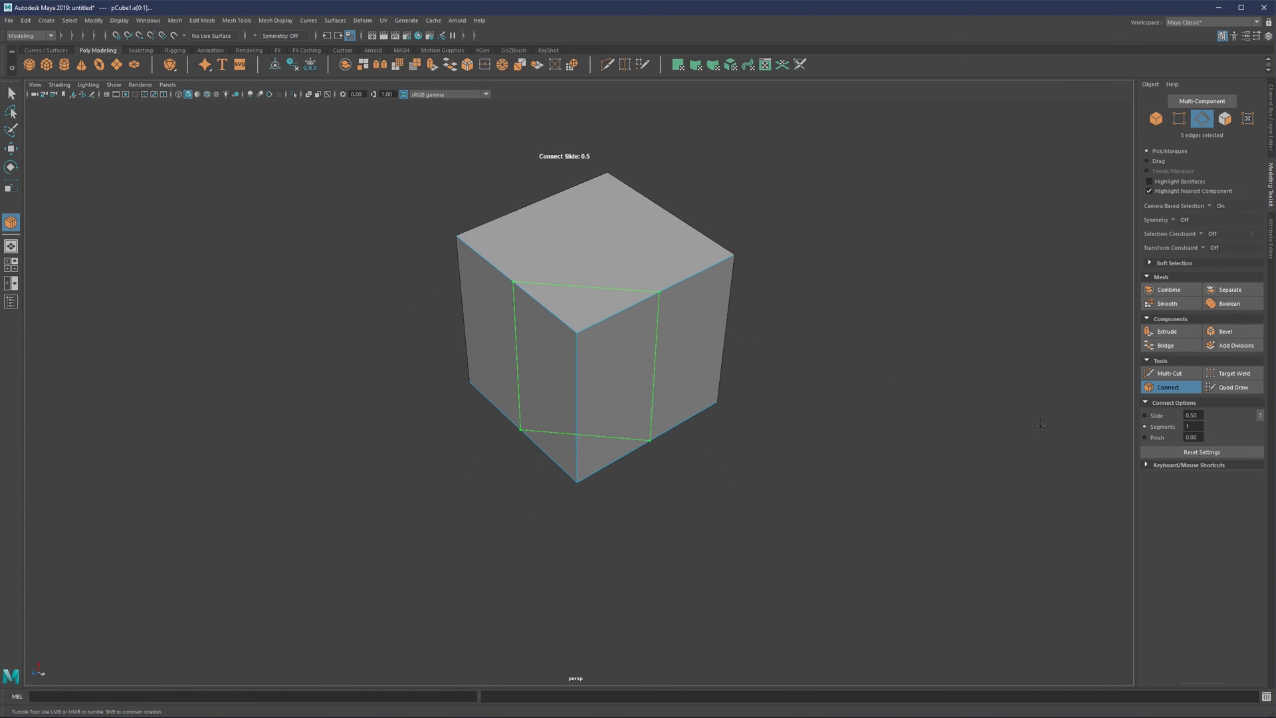
Try 3 Connect segments, return the count to 1 and complete the connection around the corner.
{"action": "left_click", "coordinate": [1183, 426]}
{"action": "type", "text": "3"}
{"action": "key", "text": "Return"}
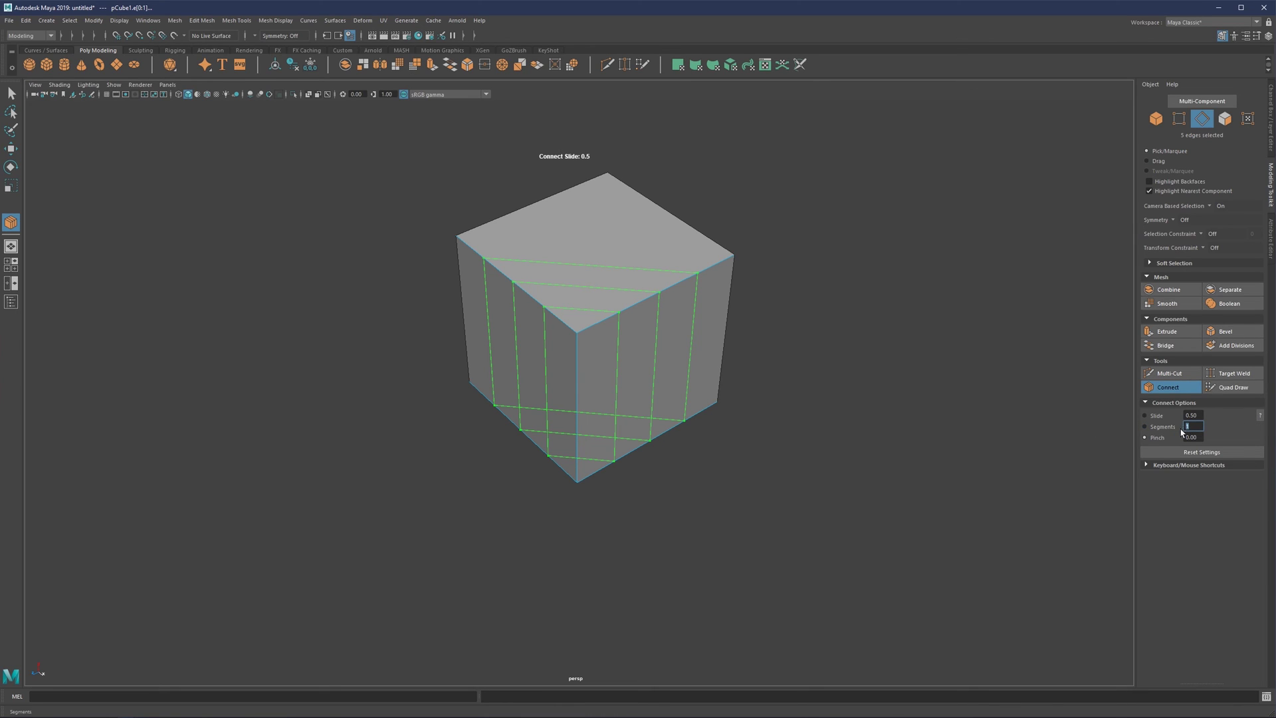
{"action": "key", "text": "Return"}
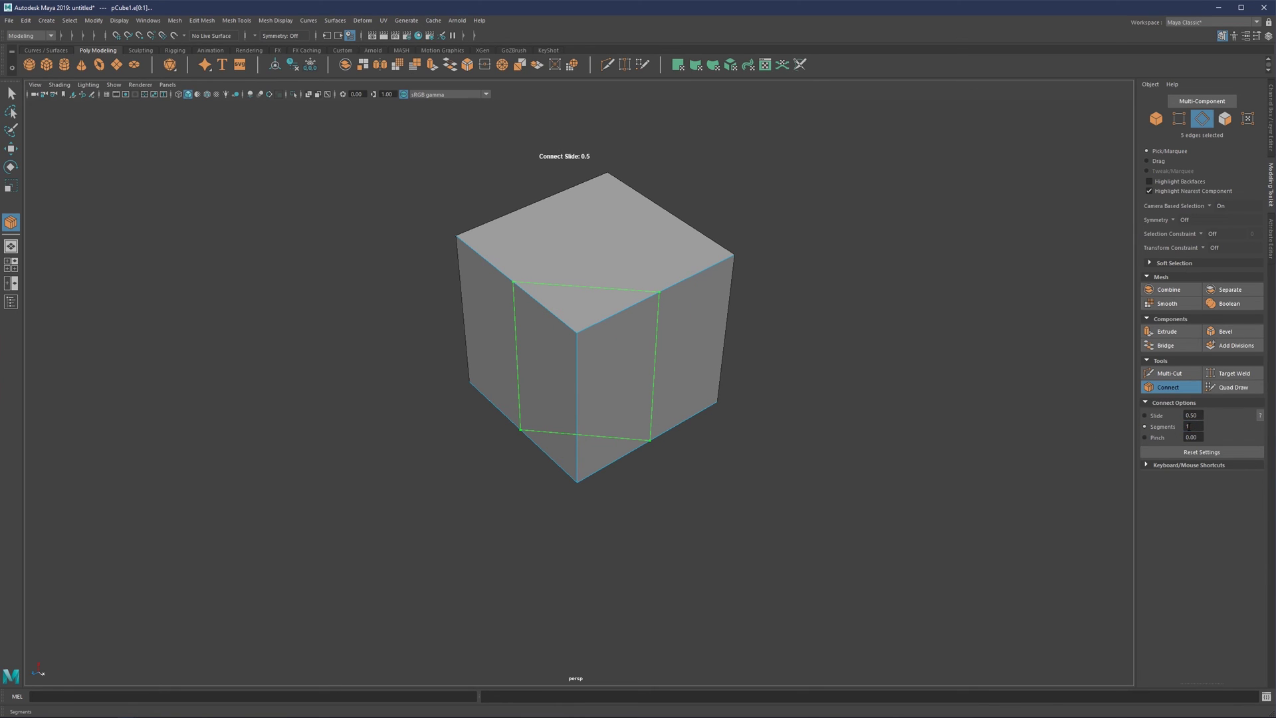
{"action": "key", "text": "q"}
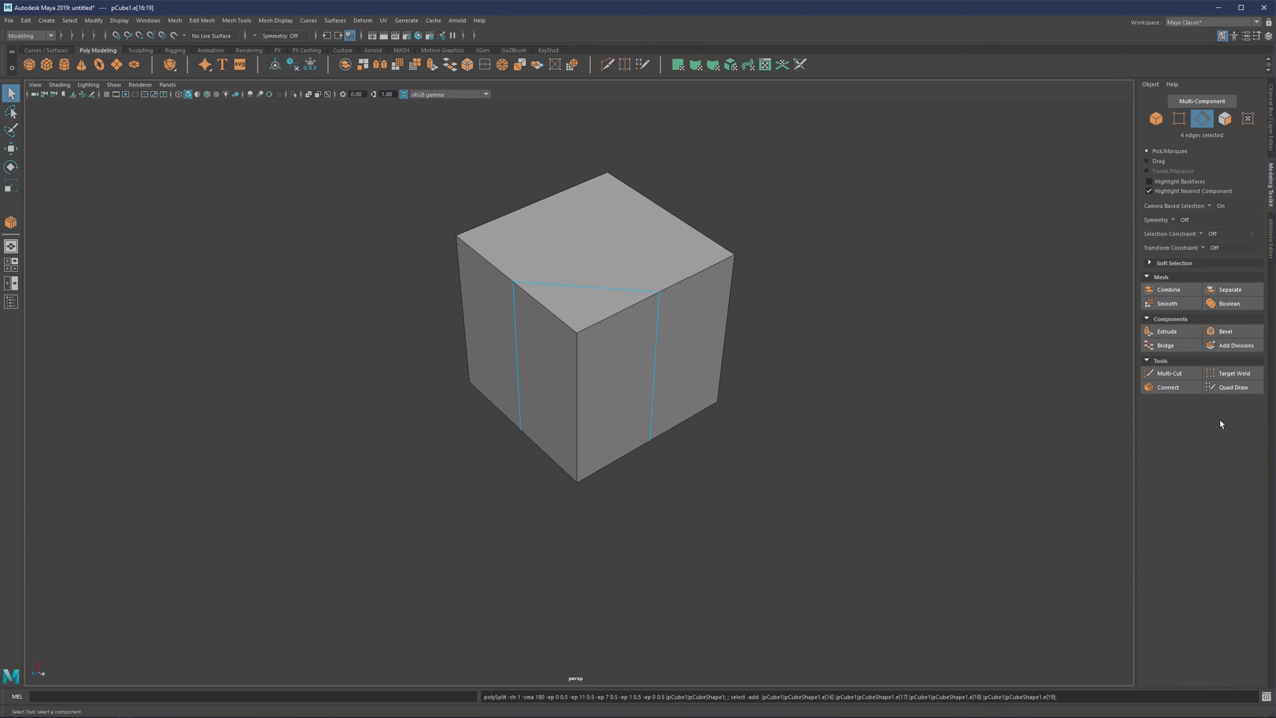
Review the Connect tool's keyboard and mouse shortcuts and leave the tool.
{"action": "left_click", "coordinate": [1167, 387]}
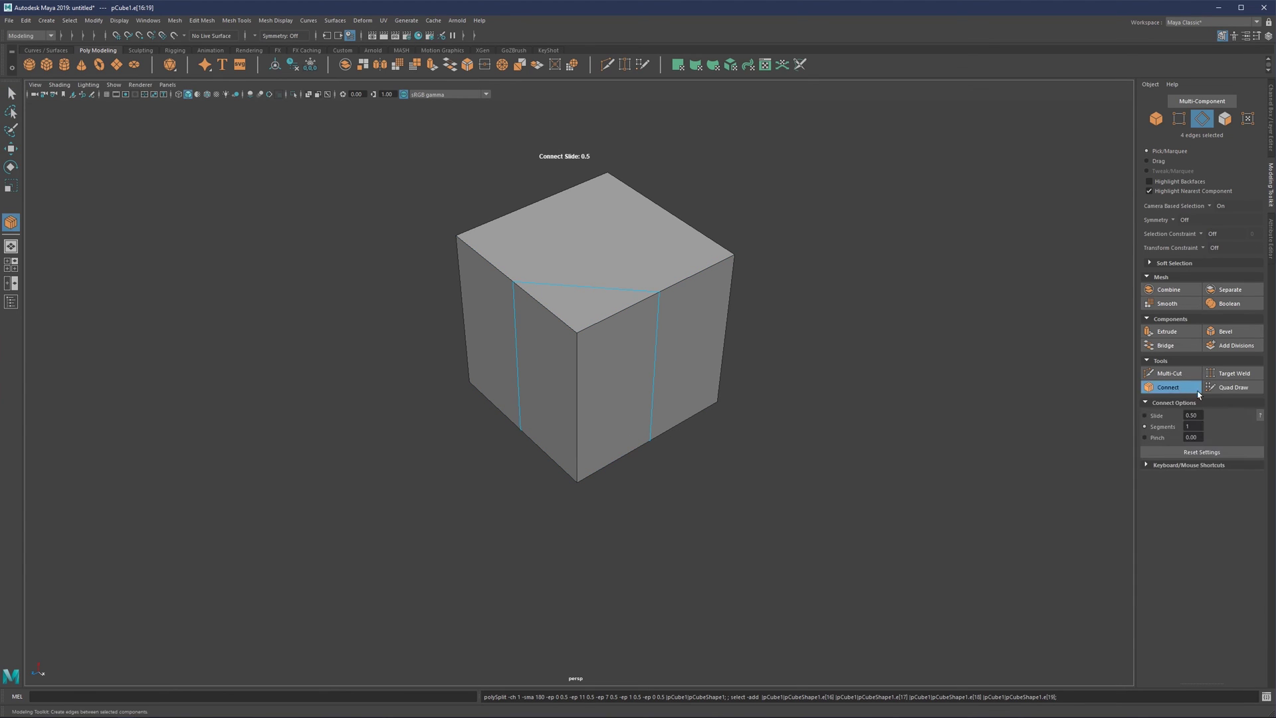
{"action": "left_click", "coordinate": [1154, 465]}
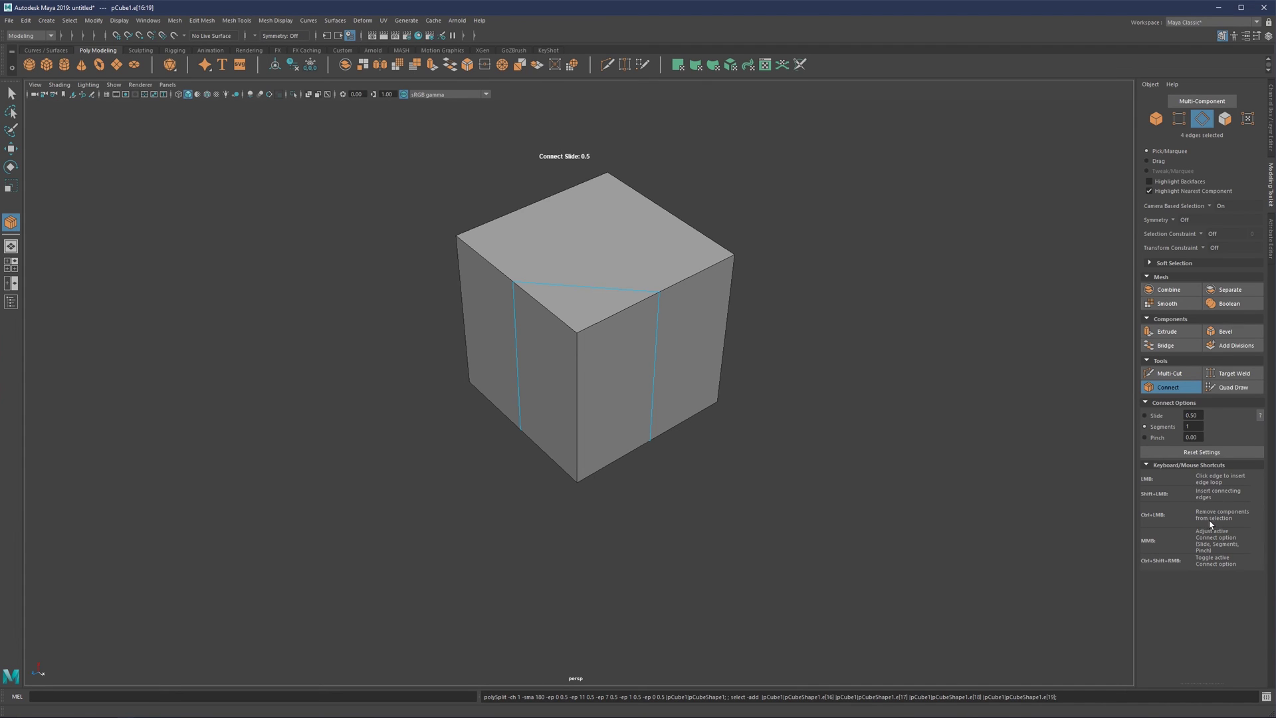
{"action": "left_click", "coordinate": [1185, 465]}
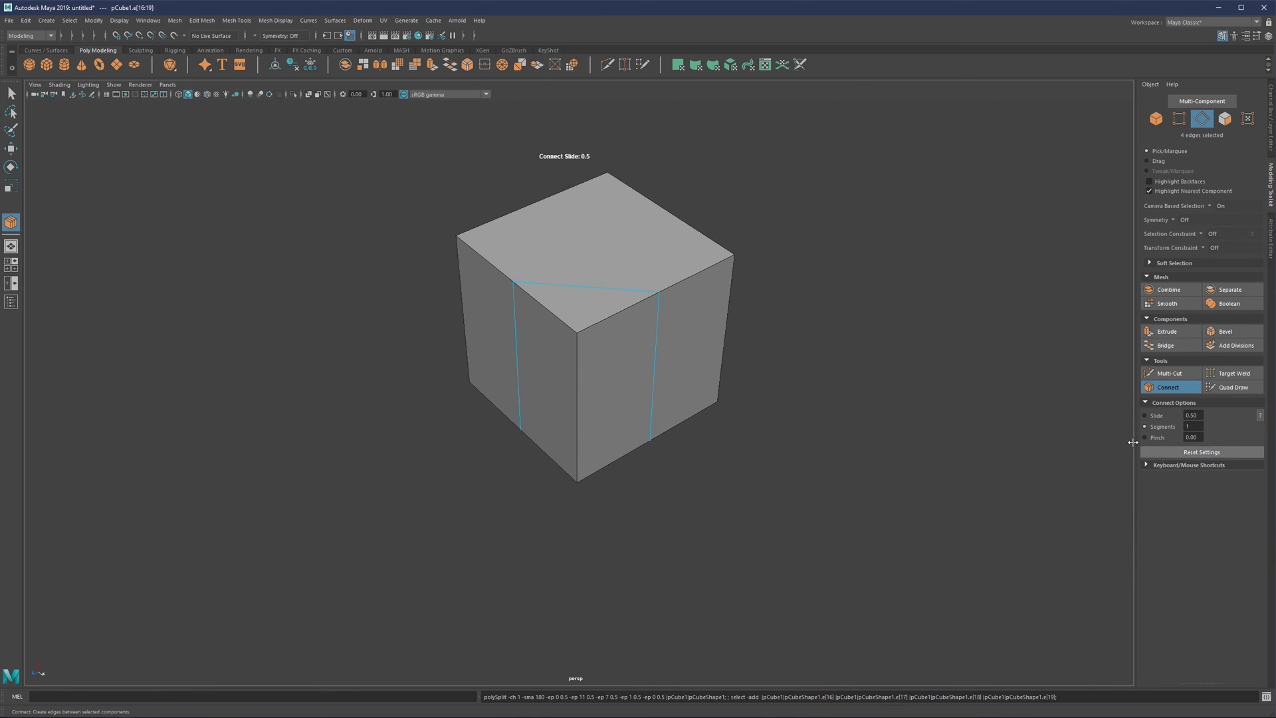
{"action": "left_click_drag", "start_coordinate": [658, 336], "coordinate": [675, 305], "text": "alt"}
{"action": "key", "text": "q"}
{"action": "mouse_move", "coordinate": [564, 331]}
{"action": "left_mouse_down", "text": "alt"}
{"action": "mouse_move", "coordinate": [561, 281]}
{"action": "mouse_move", "coordinate": [562, 334]}
{"action": "mouse_move", "coordinate": [550, 318]}
{"action": "left_mouse_up", "text": "alt"}
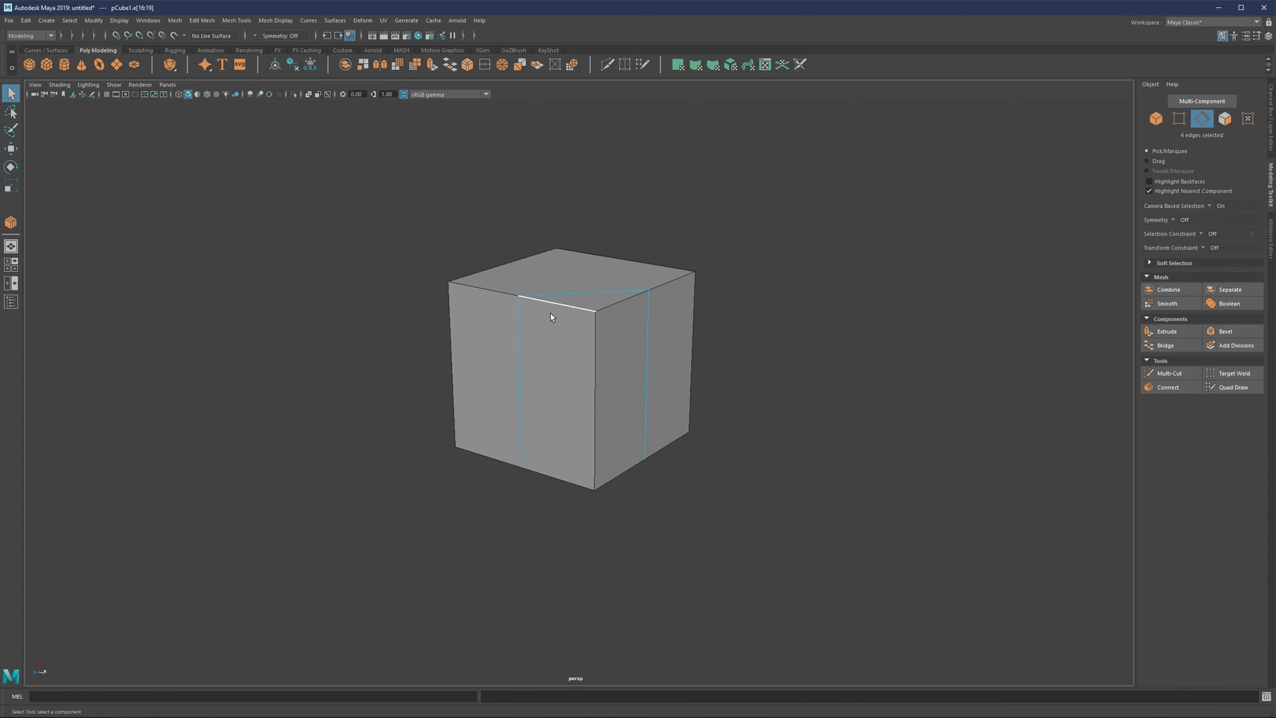
Select the three faces of the cube's cut-off corner section, the top triangle and both side strips, and delete them.
{"action": "key", "text": "F11"}
{"action": "left_click", "coordinate": [557, 312]}
{"action": "left_click", "coordinate": [583, 299], "text": "shift"}
{"action": "left_click", "coordinate": [612, 356], "text": "shift"}
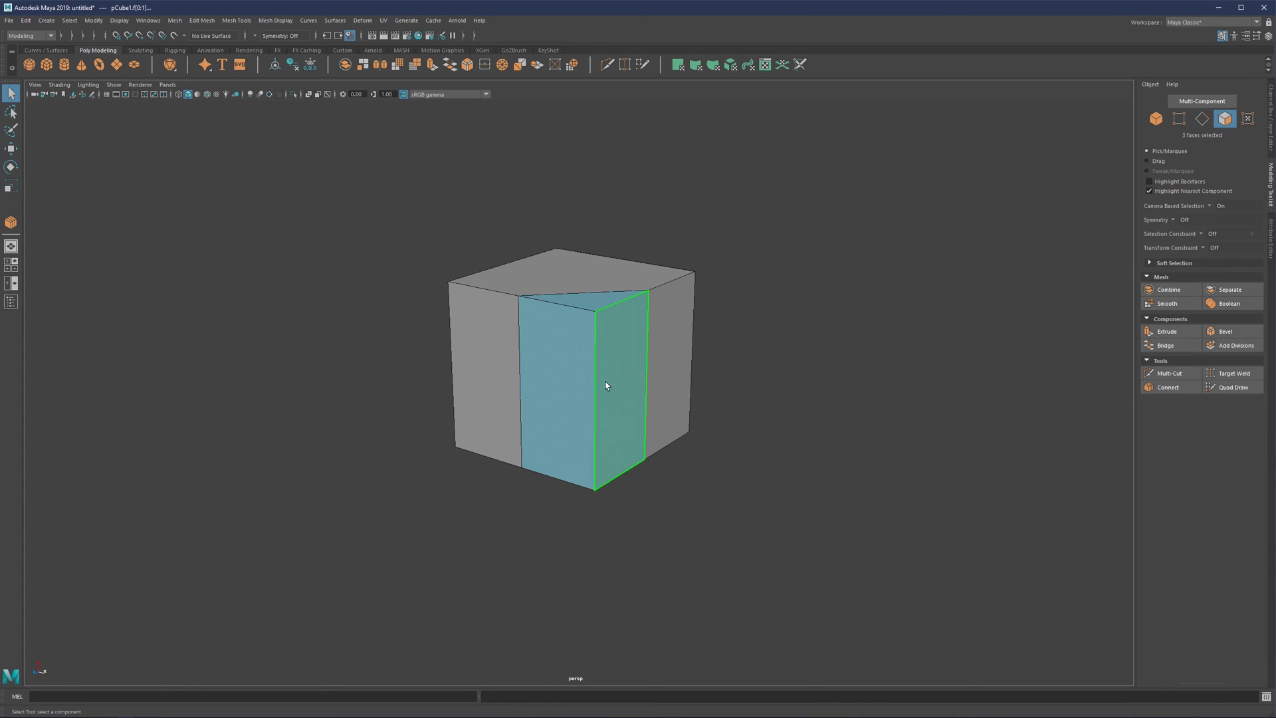
{"action": "left_click_drag", "start_coordinate": [612, 357], "coordinate": [643, 433], "text": "alt"}
{"action": "key", "text": "Delete"}
Select the border edges of the opening at the cut corner and fill the hole.
{"action": "key", "text": "F10"}
{"action": "double_click", "coordinate": [649, 432]}
{"action": "right_click_drag", "start_coordinate": [649, 433], "coordinate": [638, 537], "text": "shift"}
{"action": "left_click", "coordinate": [771, 444]}
{"action": "left_click_drag", "start_coordinate": [770, 443], "coordinate": [450, 373], "text": "alt"}
Undo the hole fill and the corner face deletion, and delete the connected edge loop from the cube.
{"action": "key", "text": "ctrl+z"}
{"action": "key", "text": "ctrl+z"}
{"action": "key", "text": "ctrl+z"}
{"action": "key", "text": "ctrl+z"}
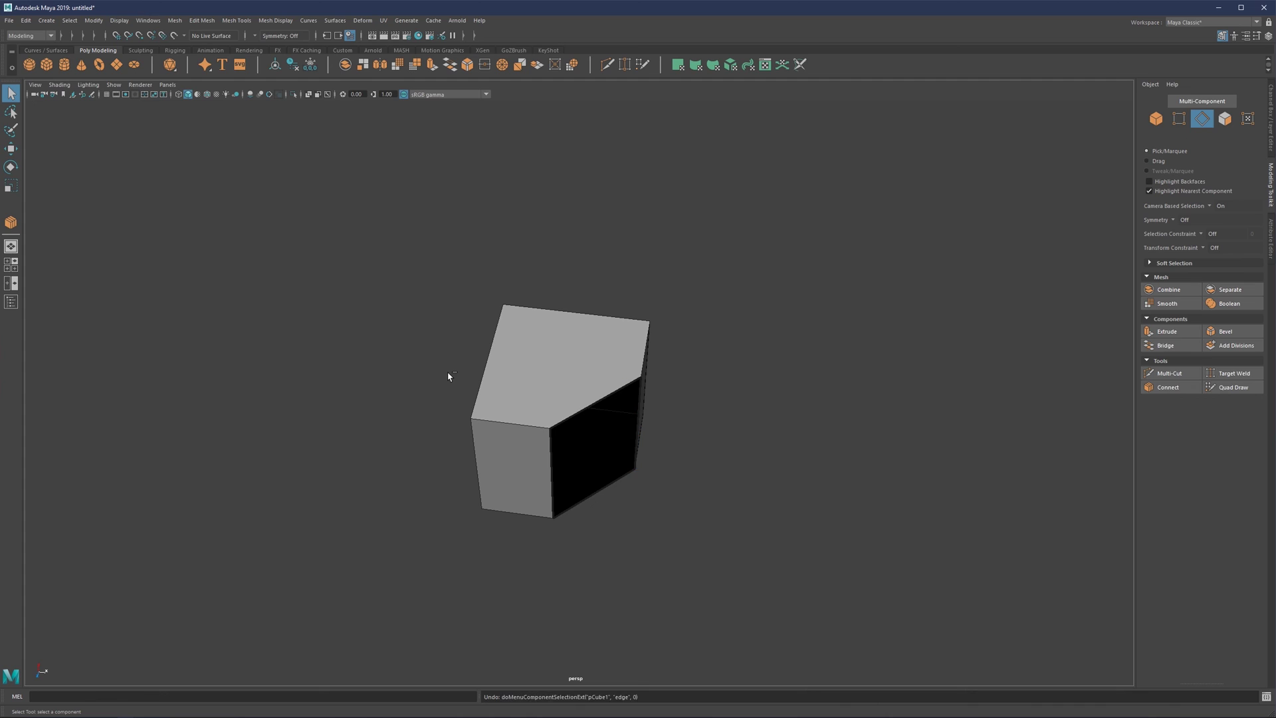
{"action": "key", "text": "ctrl+z"}
{"action": "double_click", "coordinate": [600, 398]}
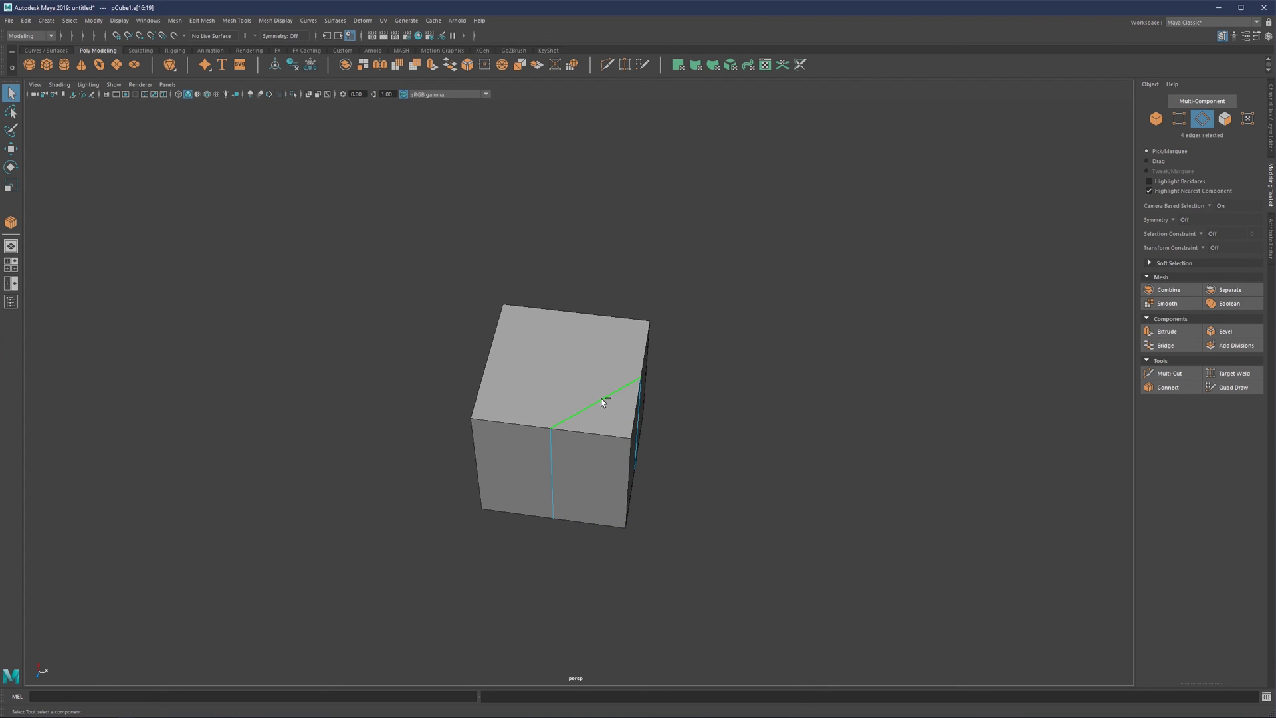
{"action": "key", "text": "ctrl+Delete"}
Slice the cube diagonally across its upper corner in the side view with Multi-Cut, and leave the tool in the perspective view.
{"action": "key", "text": "space"}
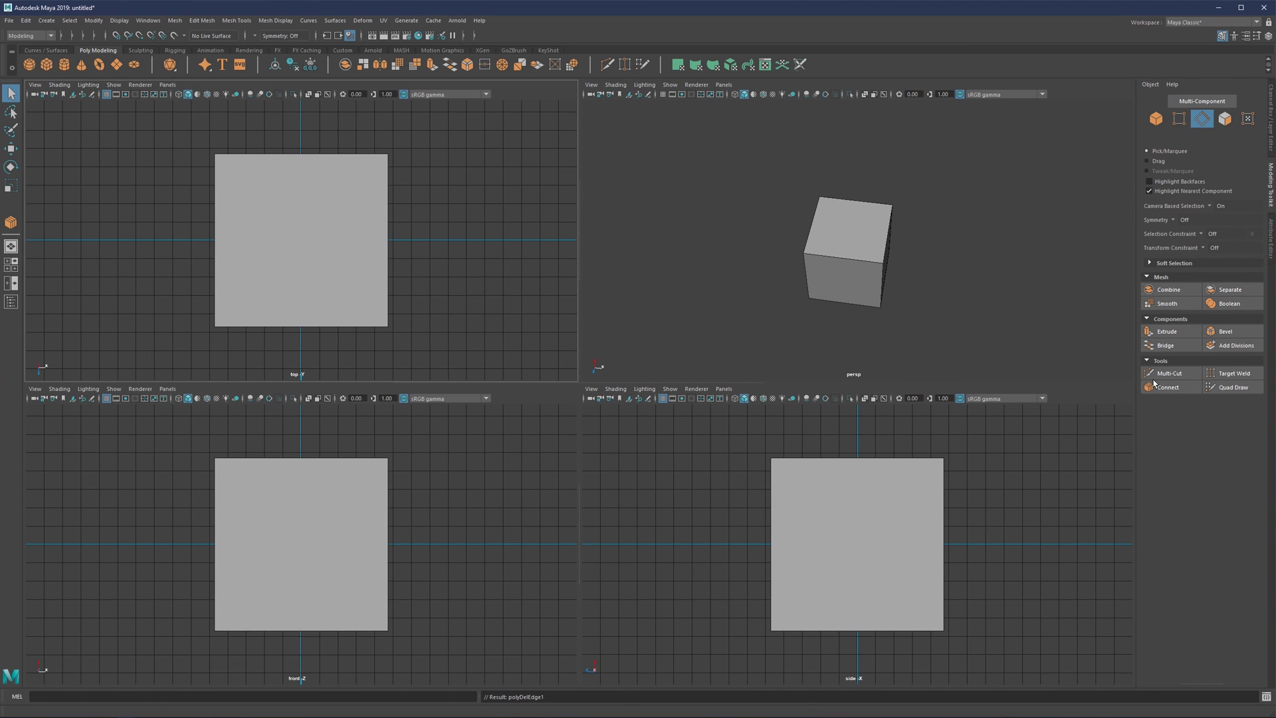
{"action": "left_click", "coordinate": [1163, 376]}
{"action": "left_click", "coordinate": [857, 426]}
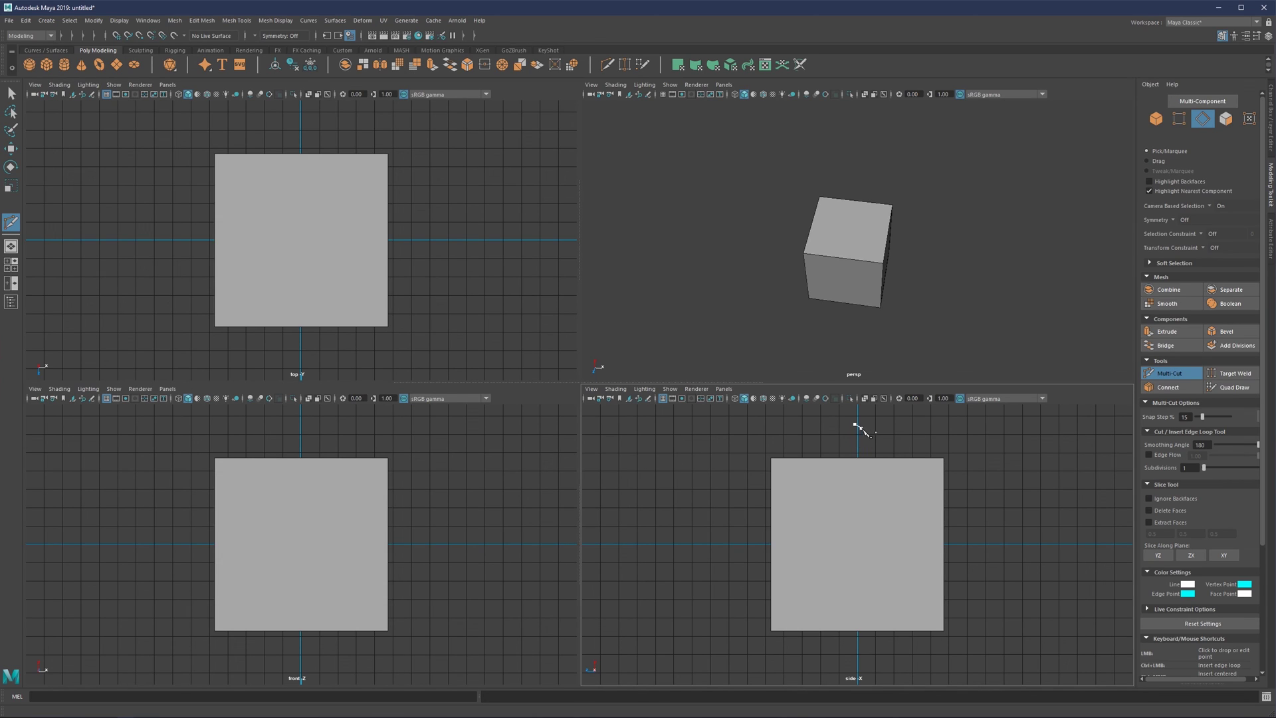
{"action": "left_click_drag", "start_coordinate": [860, 429], "coordinate": [992, 563]}
{"action": "key", "text": "space"}
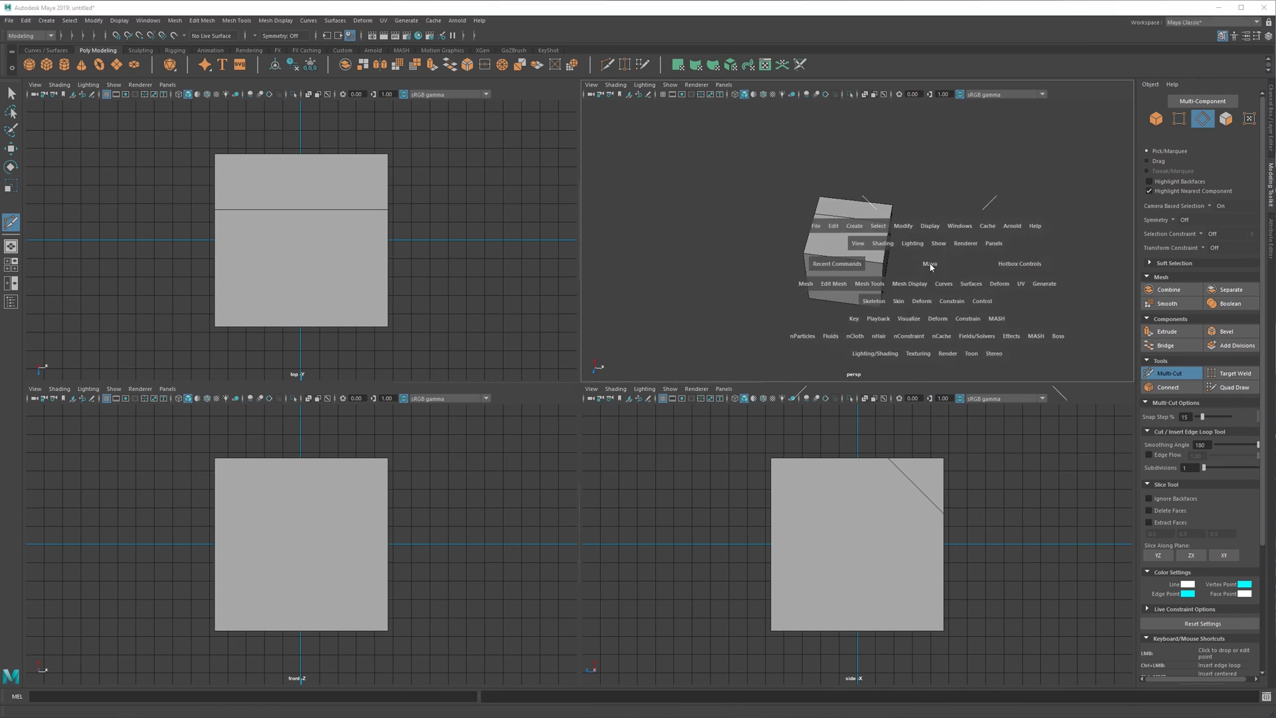
{"action": "left_click_drag", "start_coordinate": [661, 365], "coordinate": [547, 346], "text": "alt"}
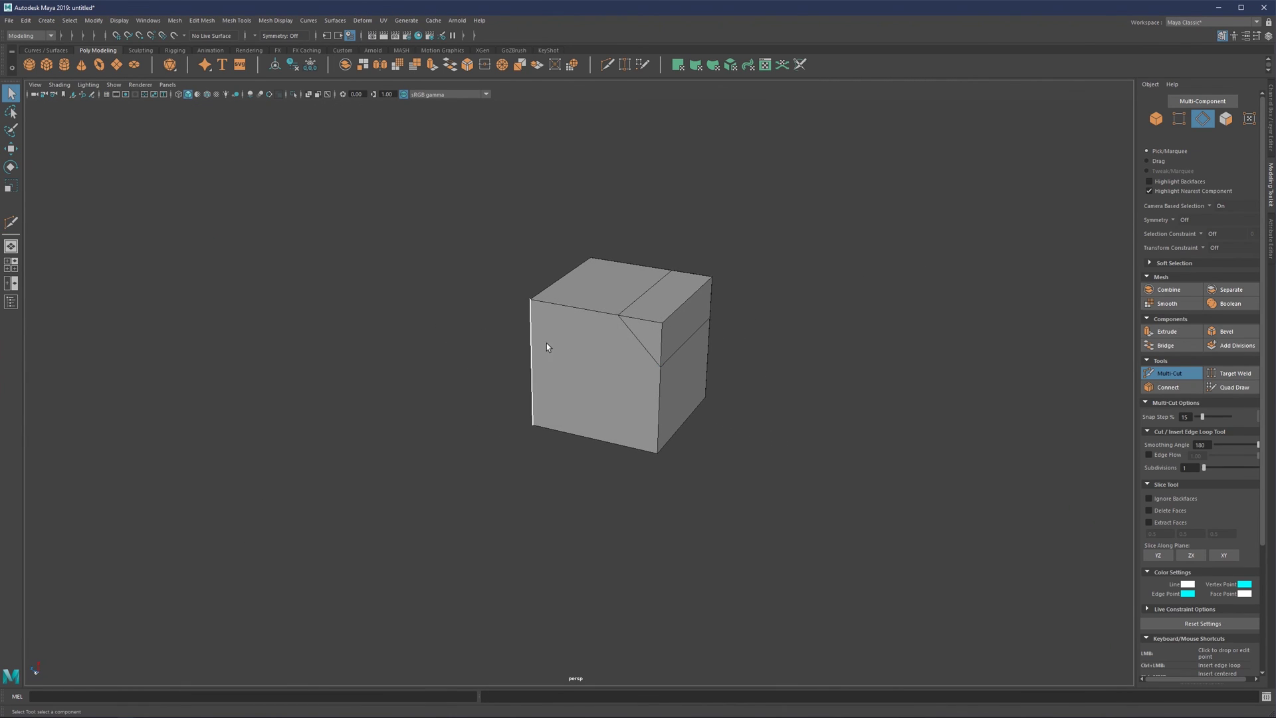
{"action": "key", "text": "q"}
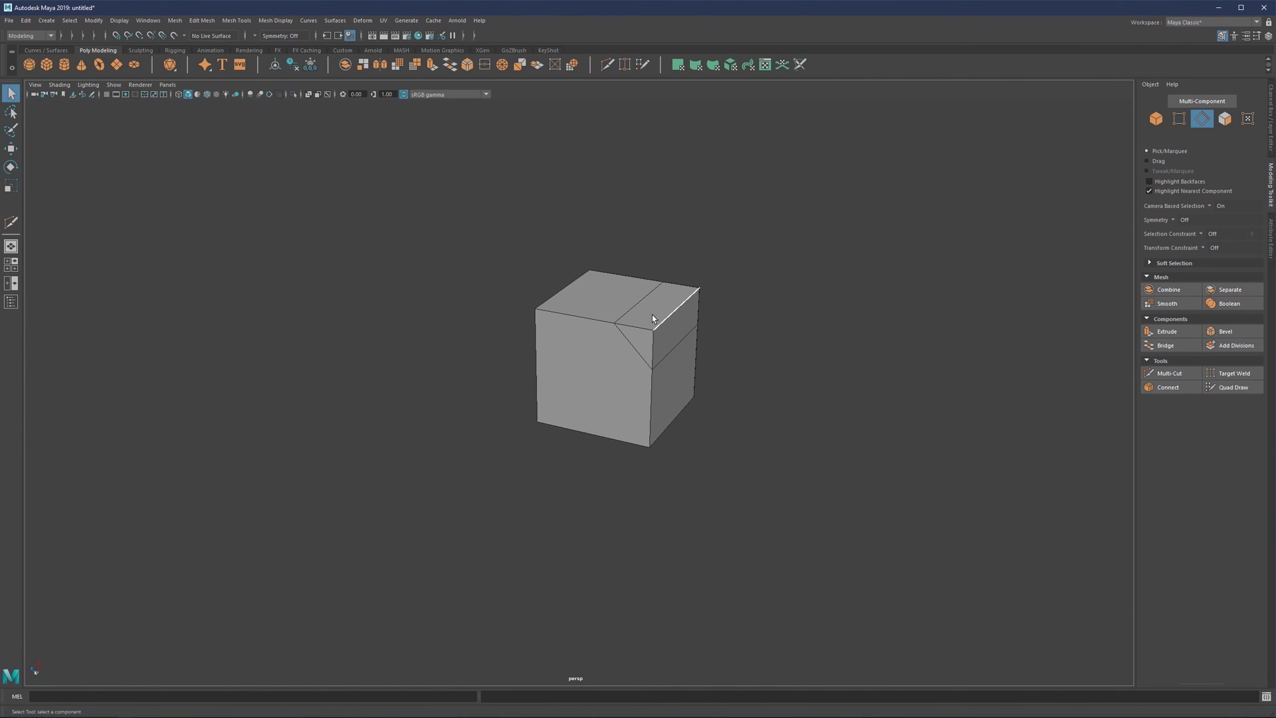
Undo the diagonal slice and return the plain cube to object mode.
{"action": "key", "text": "ctrl+z"}
{"action": "key", "text": "ctrl+z"}
{"action": "key", "text": "ctrl+z"}
{"action": "key", "text": "ctrl+z"}
{"action": "left_click_drag", "start_coordinate": [587, 330], "coordinate": [615, 302], "text": "alt"}
{"action": "key", "text": "ctrl+z"}
{"action": "key", "text": "ctrl+z"}
{"action": "scroll", "coordinate": [596, 316], "scroll_direction": "up", "scroll_amount": 3}
{"action": "right_click_drag", "start_coordinate": [615, 302], "coordinate": [726, 273]}
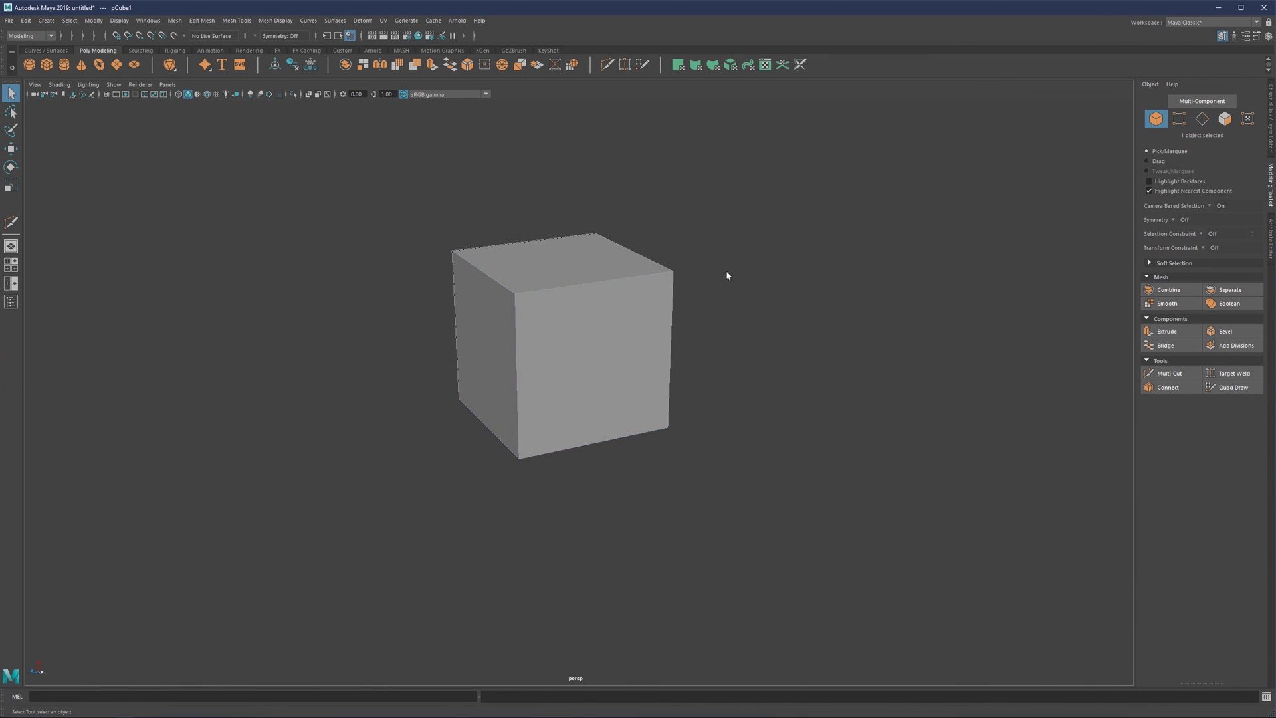
{"action": "scroll", "coordinate": [664, 293], "scroll_direction": "up", "scroll_amount": 1}
{"action": "middle_click_drag", "start_coordinate": [586, 305], "coordinate": [612, 348], "text": "alt"}
{"action": "left_click_drag", "start_coordinate": [612, 348], "coordinate": [589, 356], "text": "alt"}
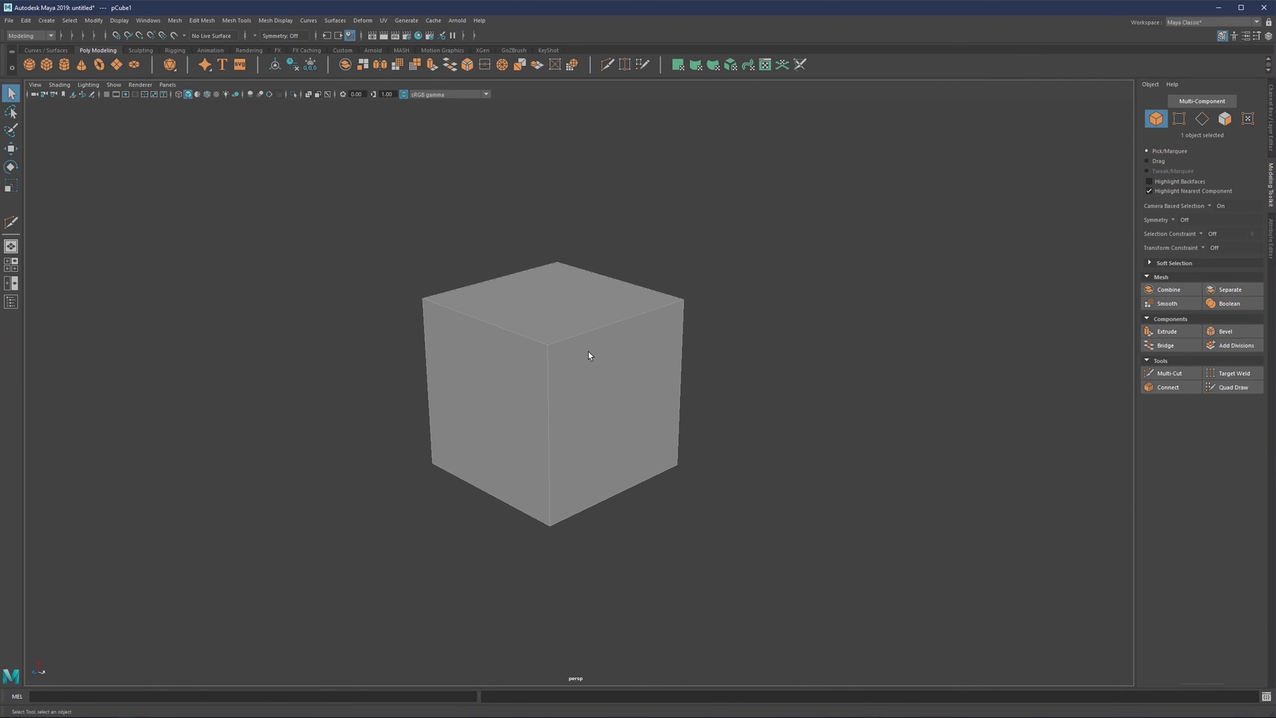
{"action": "middle_click_drag", "start_coordinate": [585, 334], "coordinate": [605, 342], "text": "alt"}
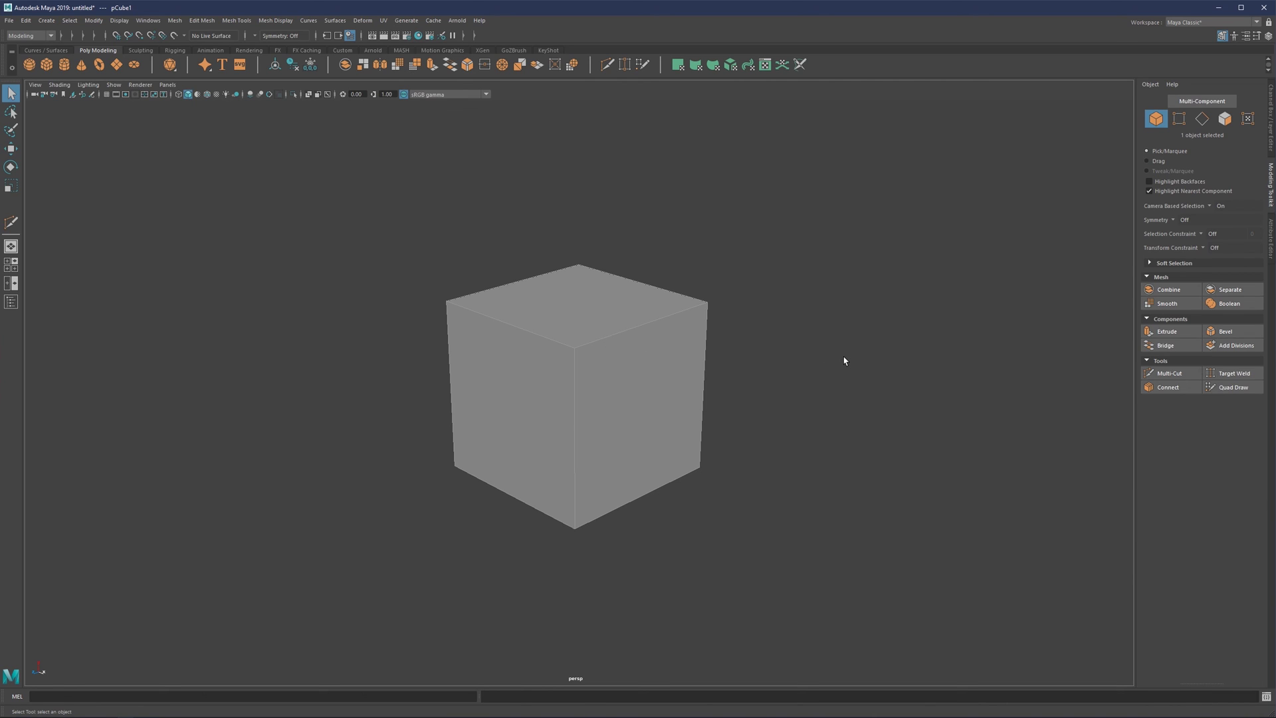
{"action": "left_click_drag", "start_coordinate": [586, 342], "coordinate": [585, 345], "text": "alt"}
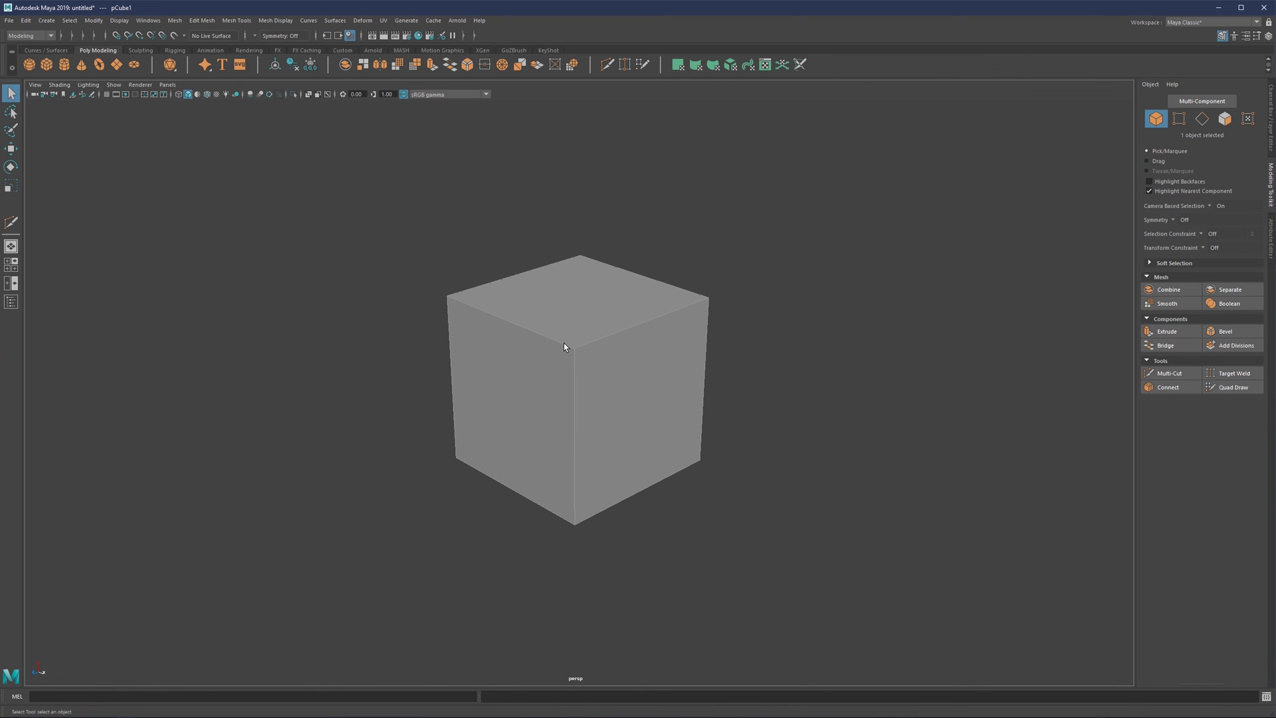
{"action": "left_click_drag", "start_coordinate": [564, 343], "coordinate": [563, 333], "text": "alt"}
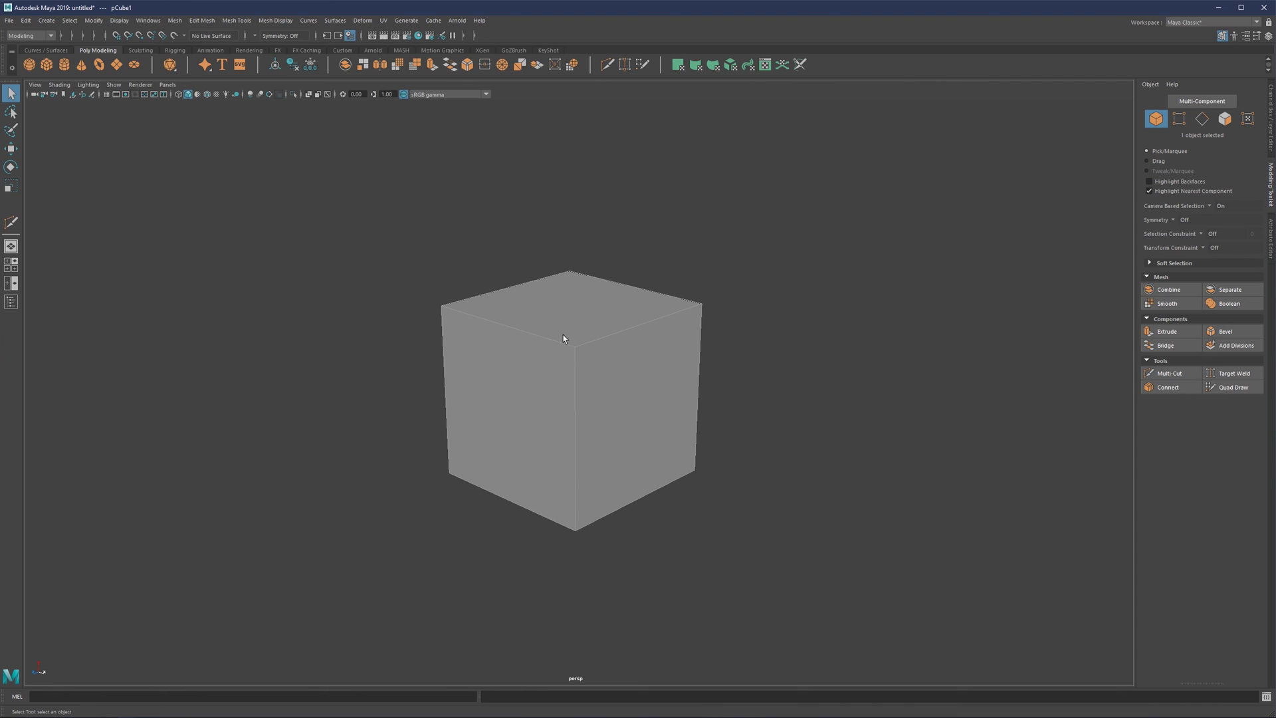